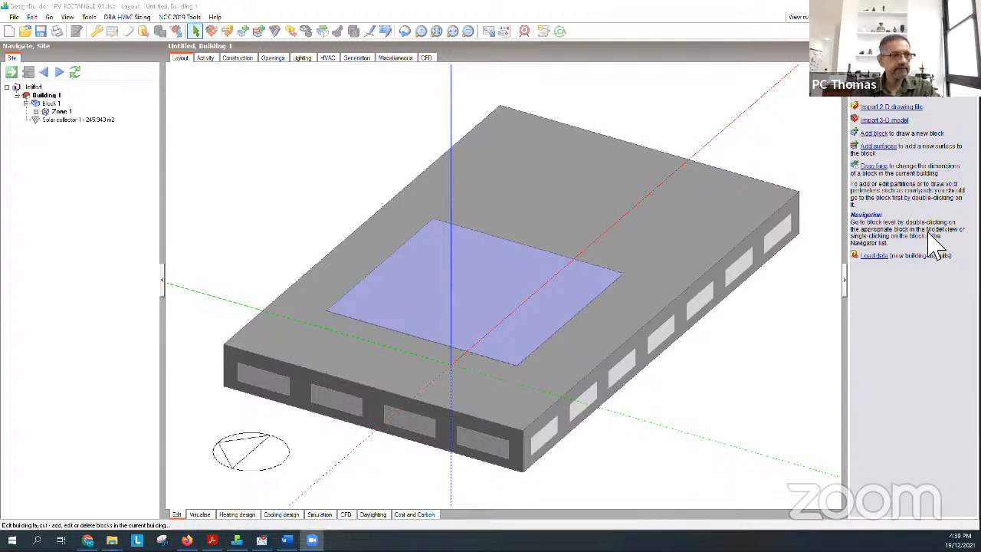
Switch to the photovoltaics tip sheet in Adobe Acrobat and read as far as the first modelling steps on page 2
scroll(929, 233, down, 1)
scroll(682, 261, down, 2)
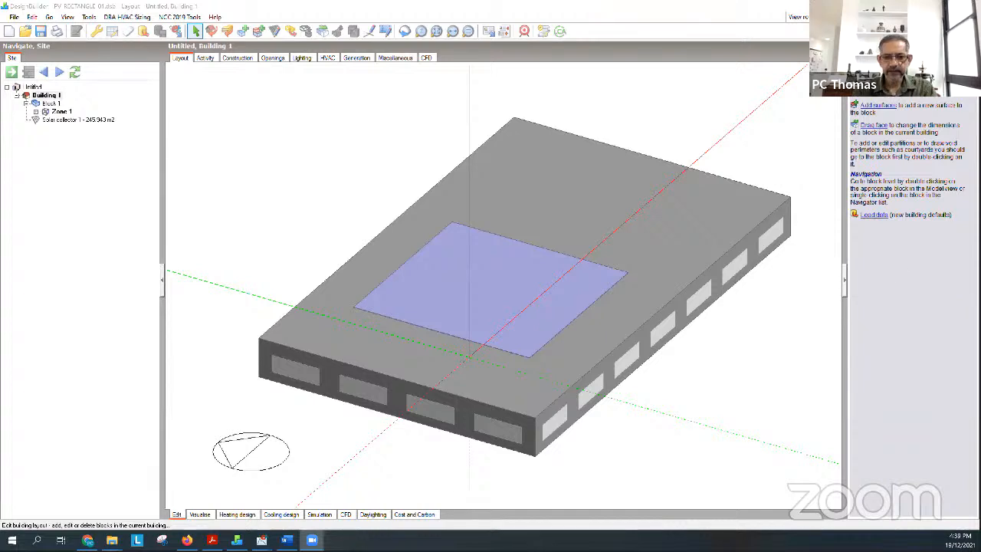
key(alt+Tab)
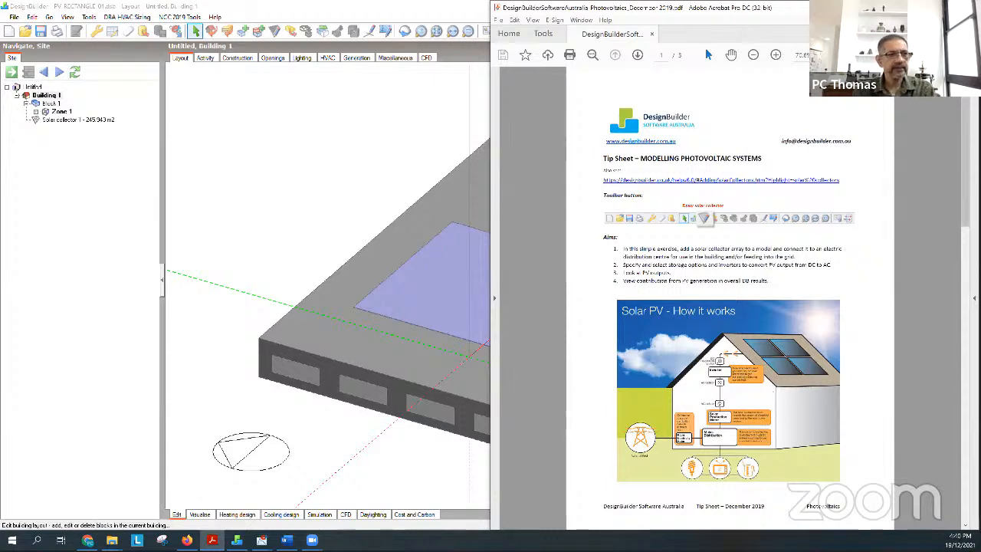
scroll(624, 401, down, 2)
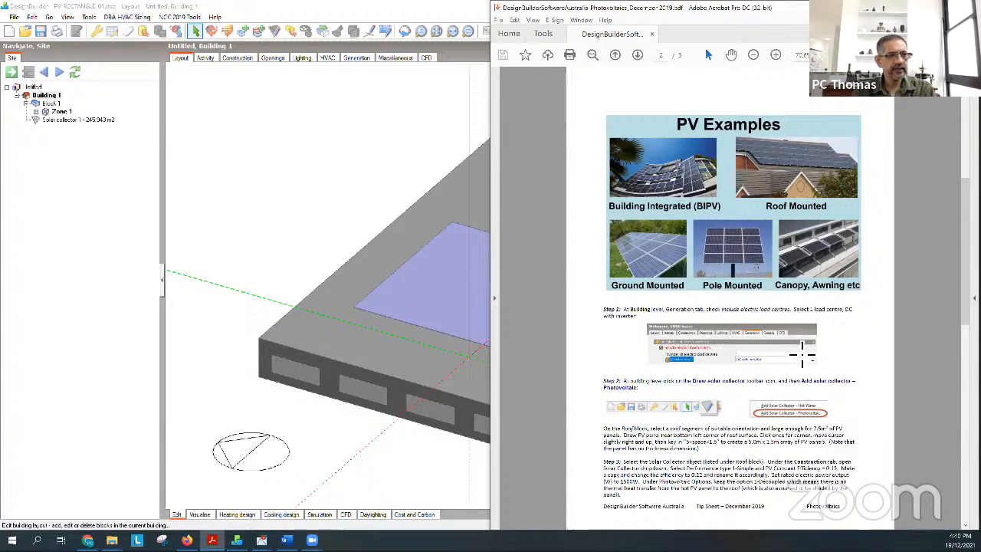
Return to DesignBuilder and review Building 1's on-site electricity generation settings, keeping electric load centres included
click(412, 160)
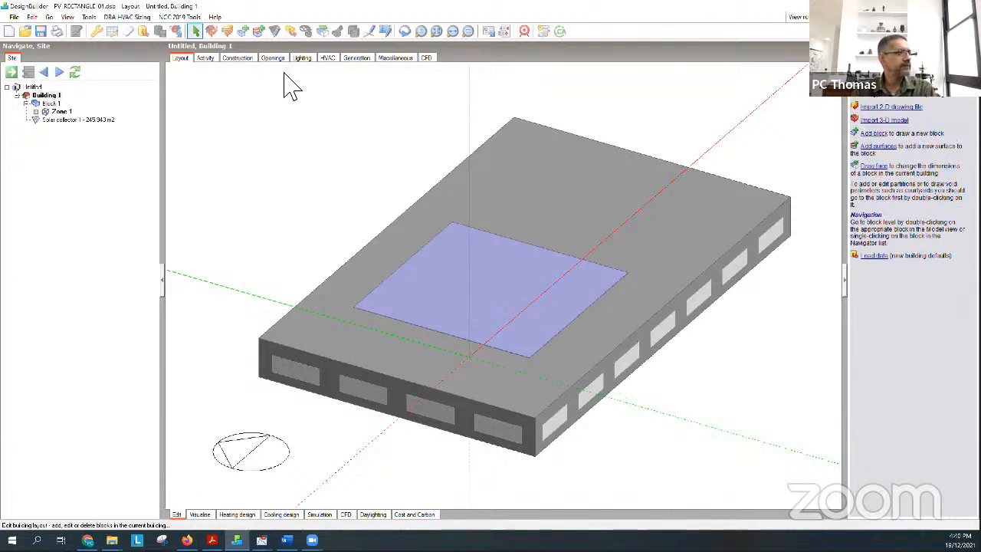
click(357, 59)
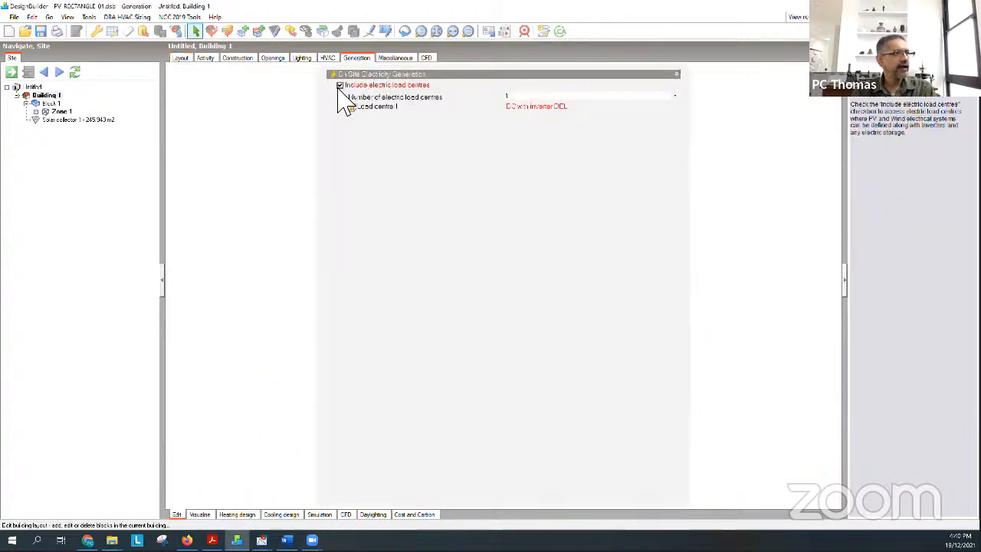
click(339, 86)
click(340, 86)
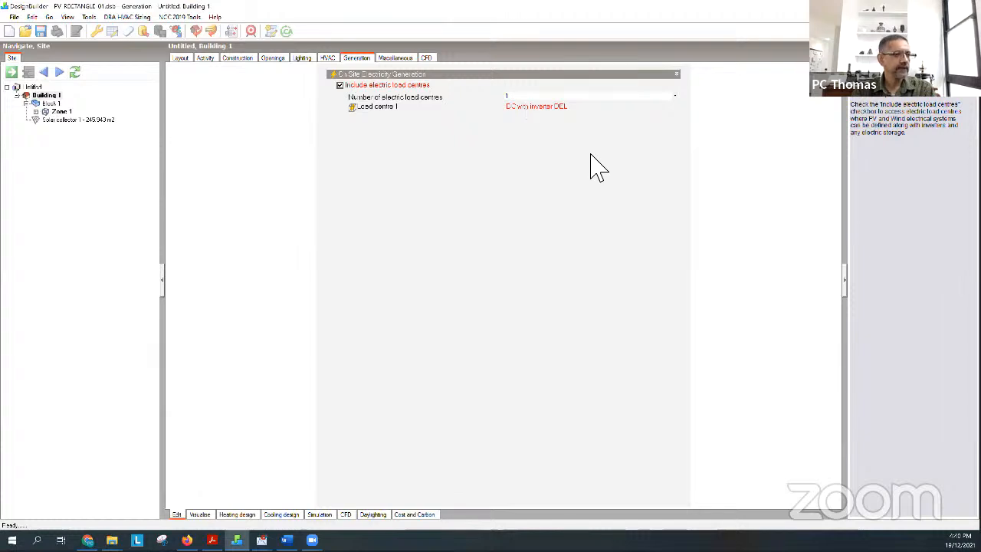
Check the tip sheet's instructions for drawing a solar collector in Adobe Acrobat, and return to the building layout in DesignBuilder
click(212, 540)
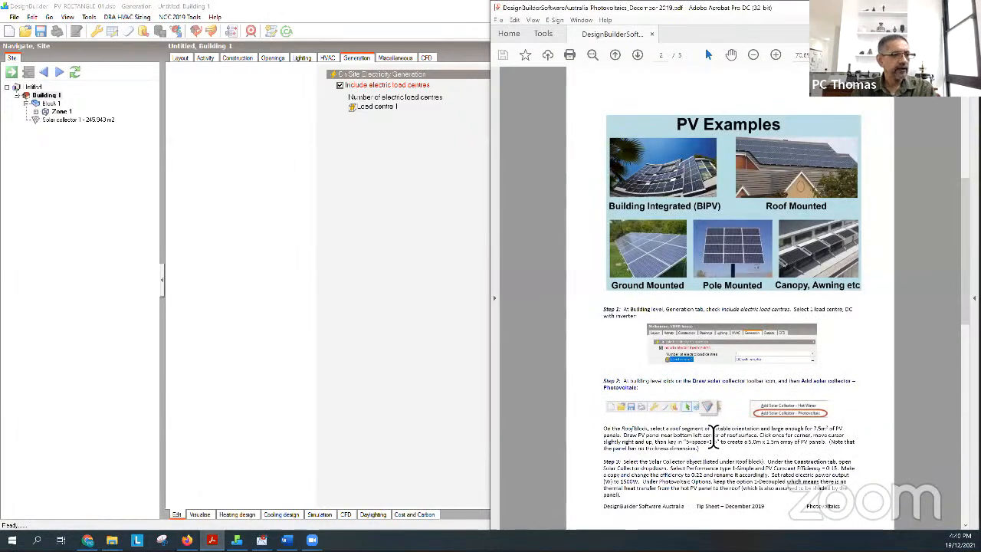
click(392, 341)
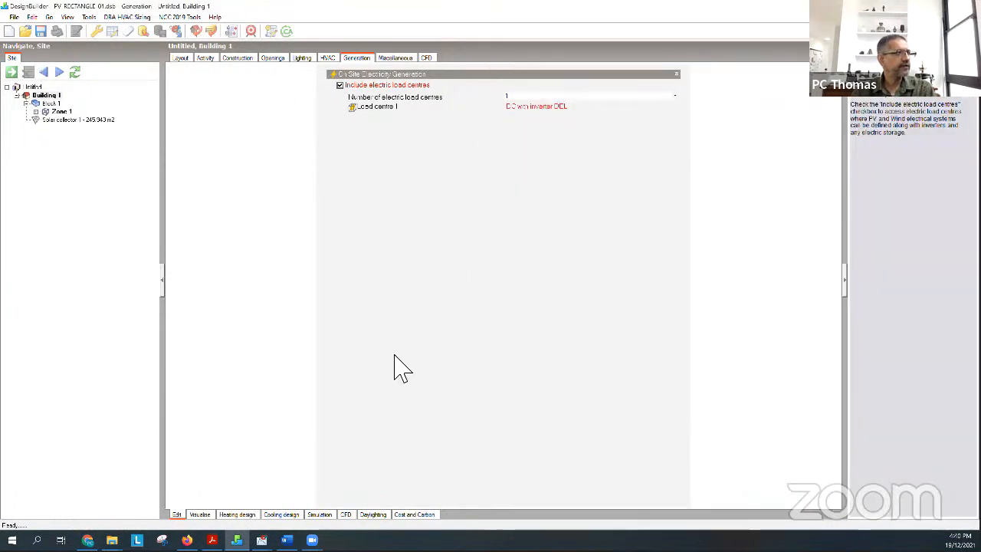
click(181, 59)
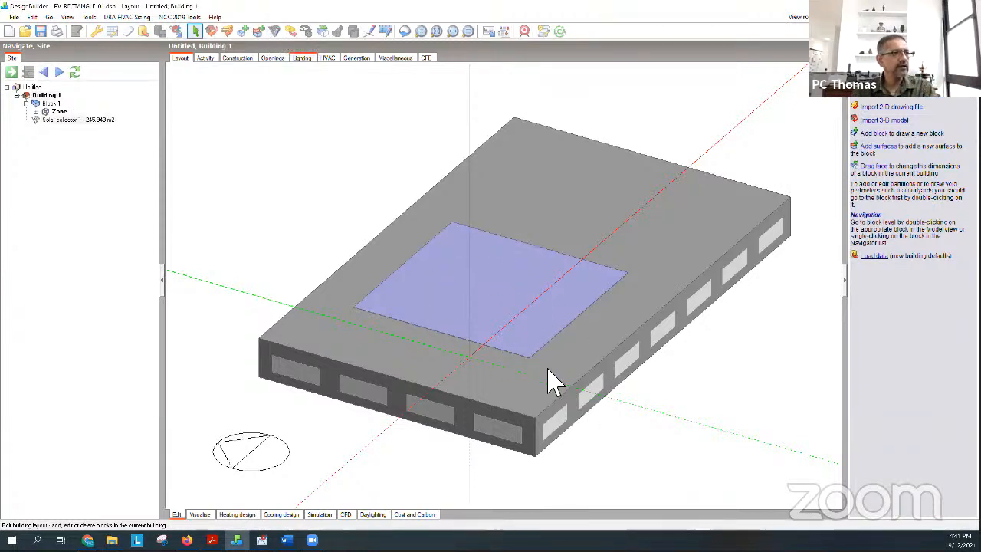
Open the solar collector on the roof and view its construction data and photovoltaic options
click(535, 349)
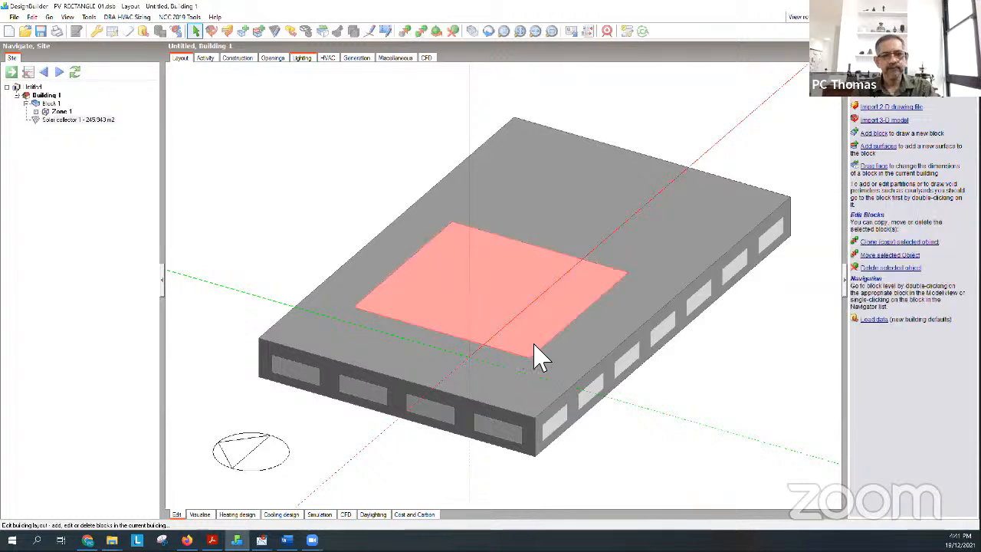
right_click(489, 276)
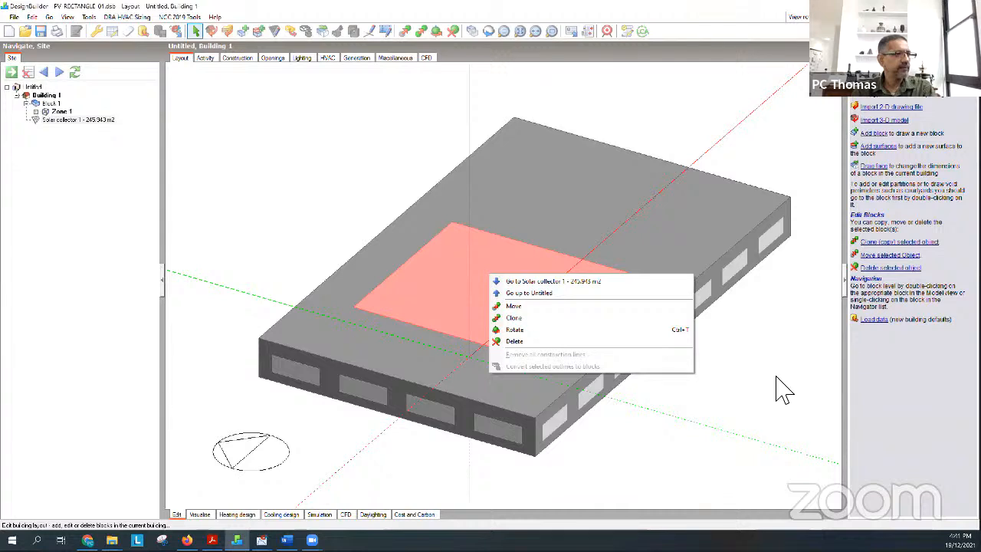
click(776, 376)
click(468, 281)
click(469, 281)
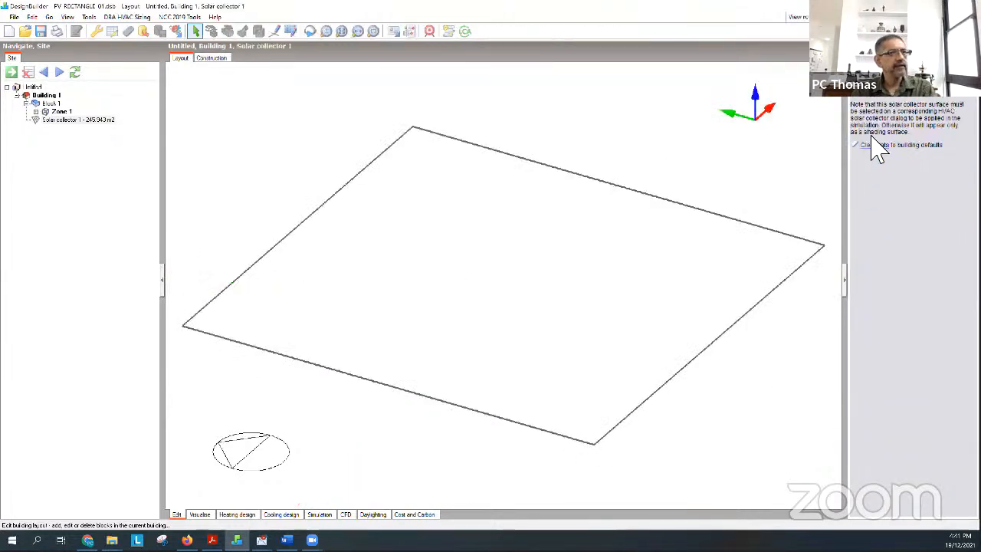
click(207, 60)
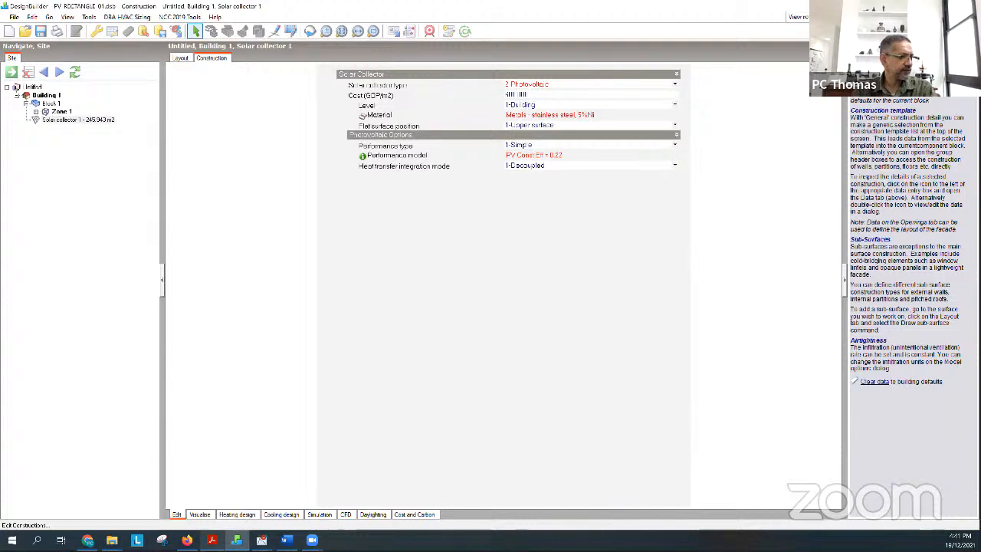
Read the tip sheet's collector, load centre and simulation steps in Adobe Acrobat, and return to DesignBuilder
click(212, 540)
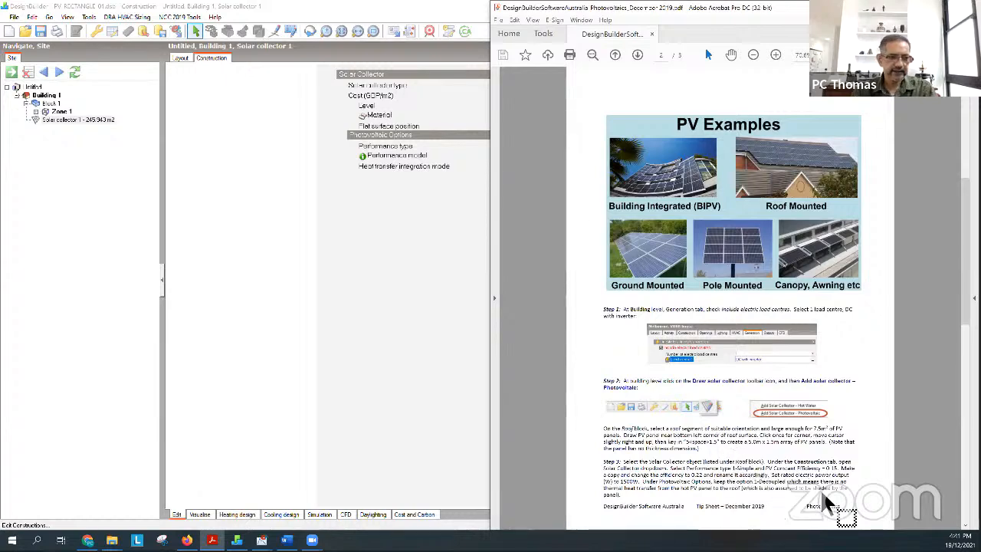
drag(966, 257, 966, 453)
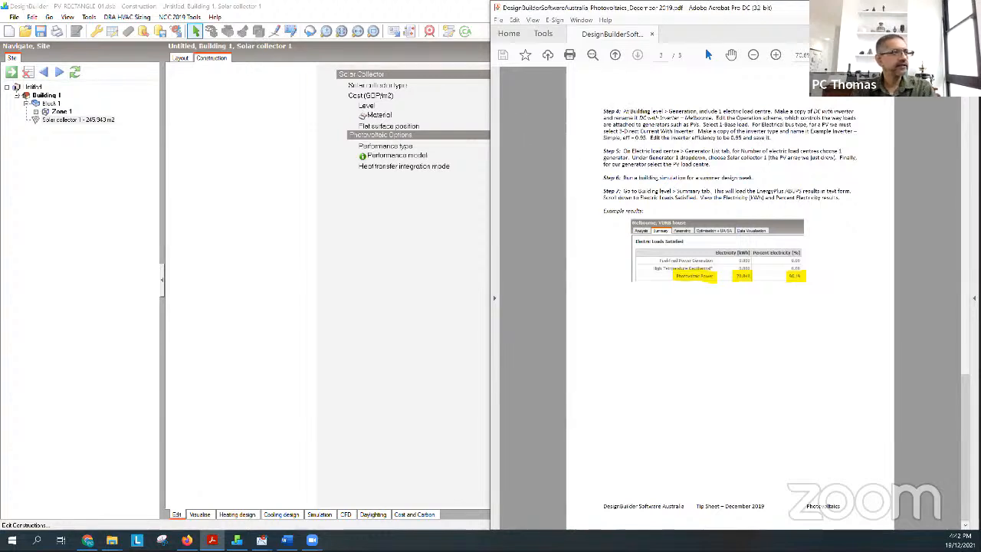
click(427, 84)
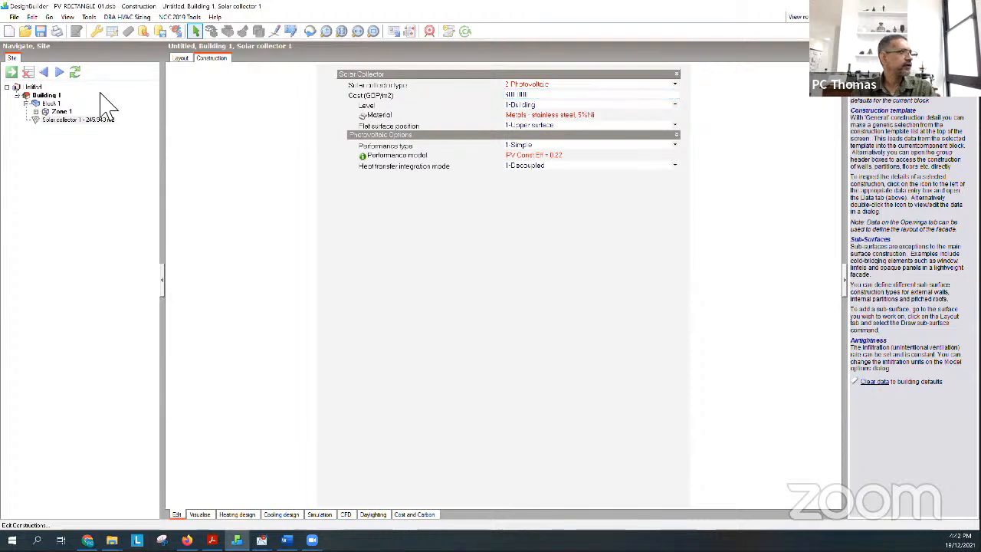
Run a full-year simulation of Building 1 from 1 January to 31 December with monthly, daily and hourly reporting
click(54, 96)
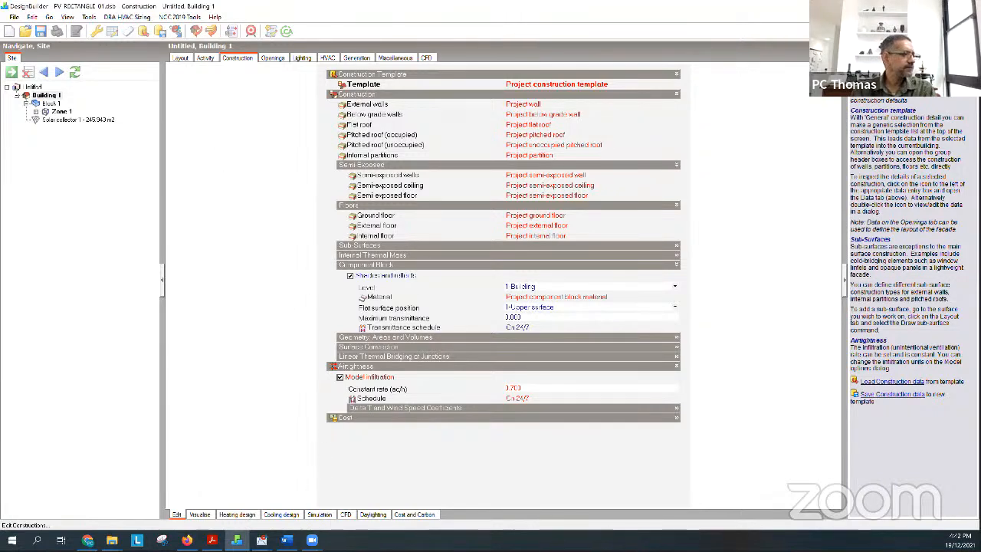
click(320, 515)
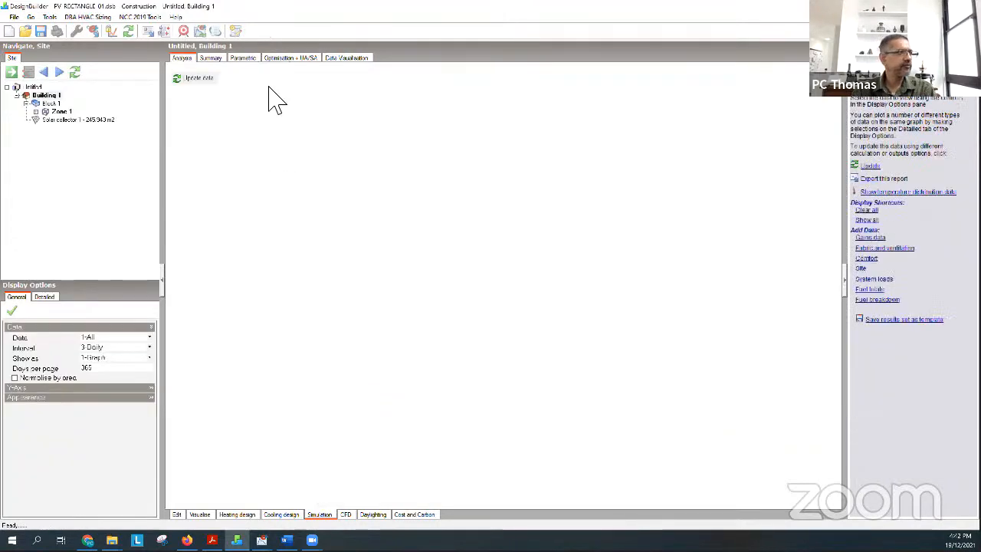
click(201, 80)
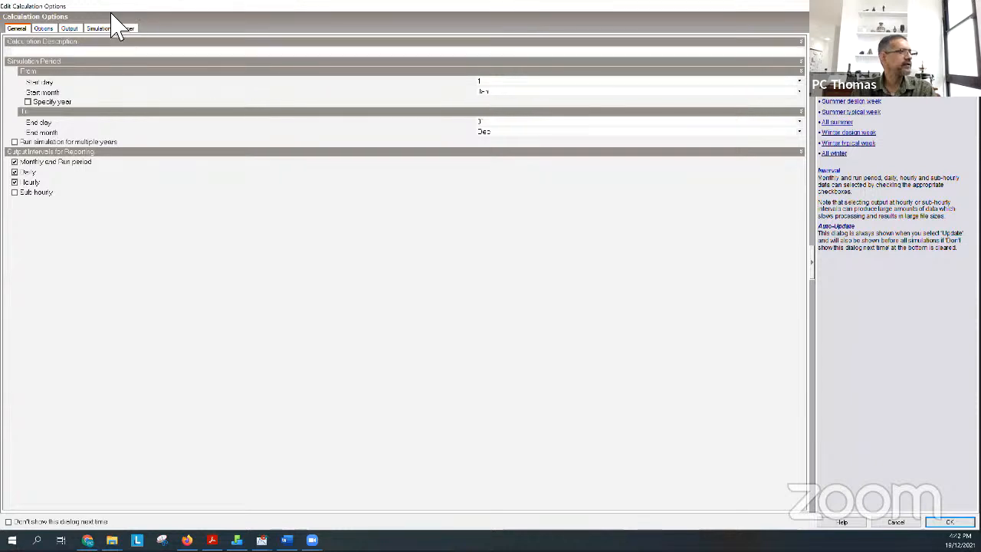
click(75, 28)
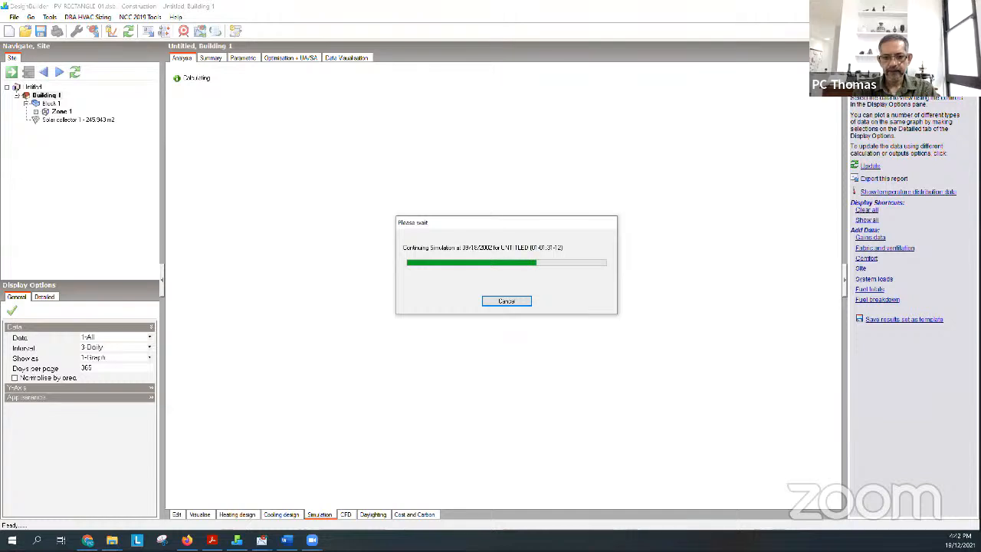
Consult the tip sheet's results section in Adobe Acrobat, and cancel loading the EnergyPlus results in DesignBuilder
click(213, 541)
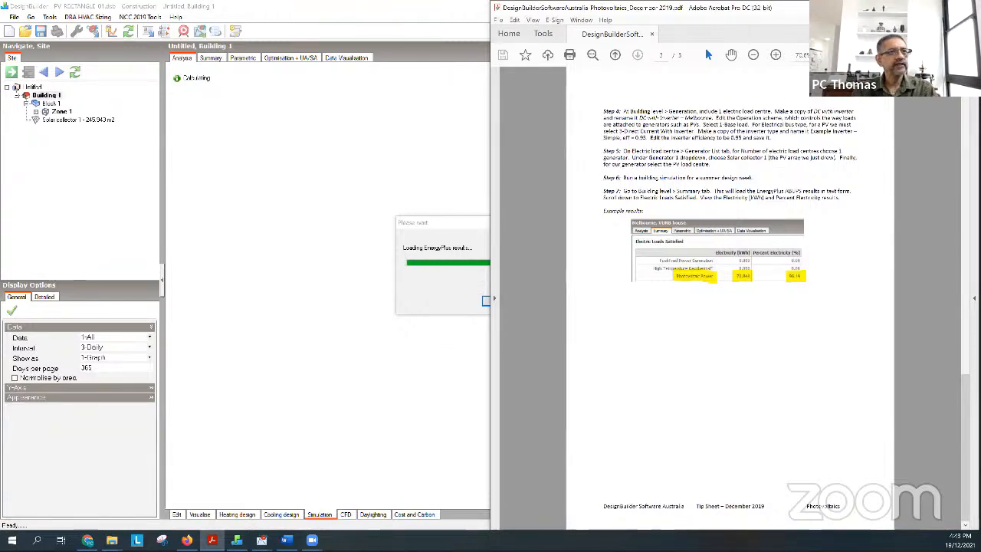
click(922, 8)
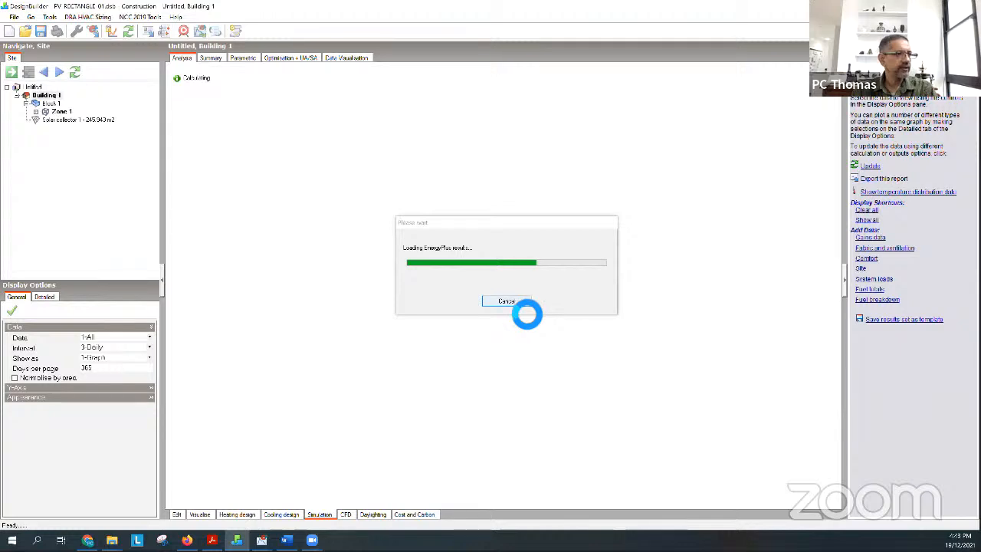
click(515, 304)
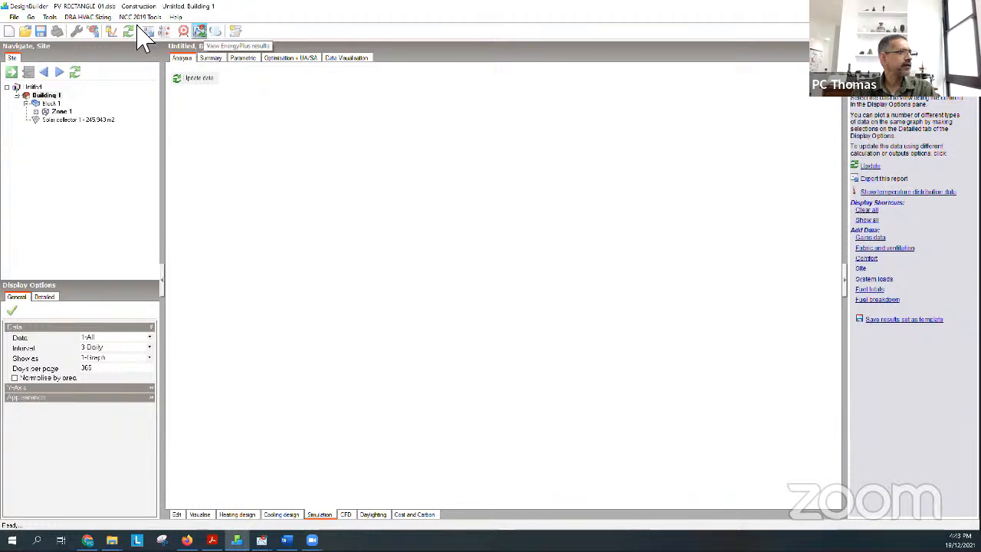
Open the EnergyPlus results in DesignBuilder Results Viewer and place its window side by side with the model
click(199, 32)
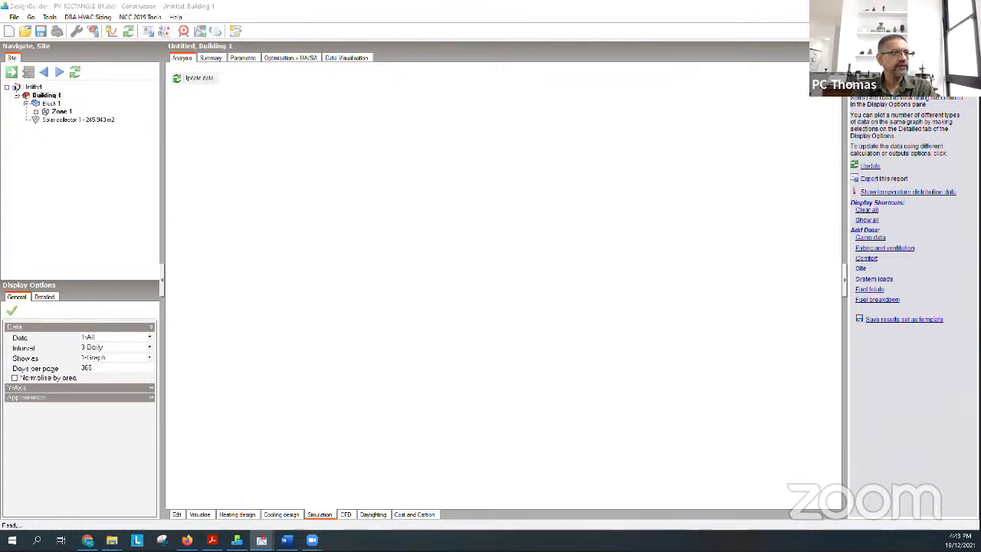
key(super+Right)
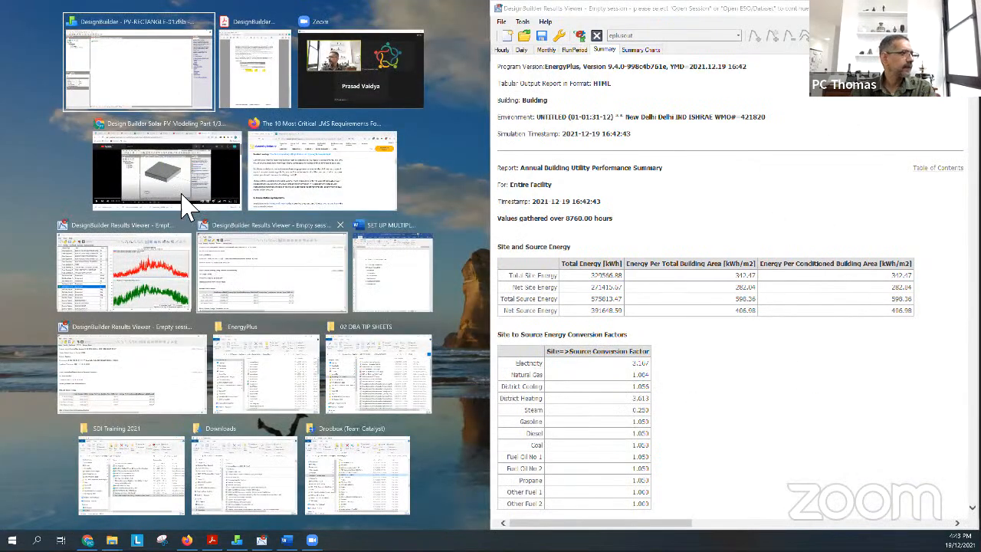
click(692, 397)
Examine the End Uses and Electric Loads Satisfied tables in the annual building utility performance summary
scroll(694, 400, down, 11)
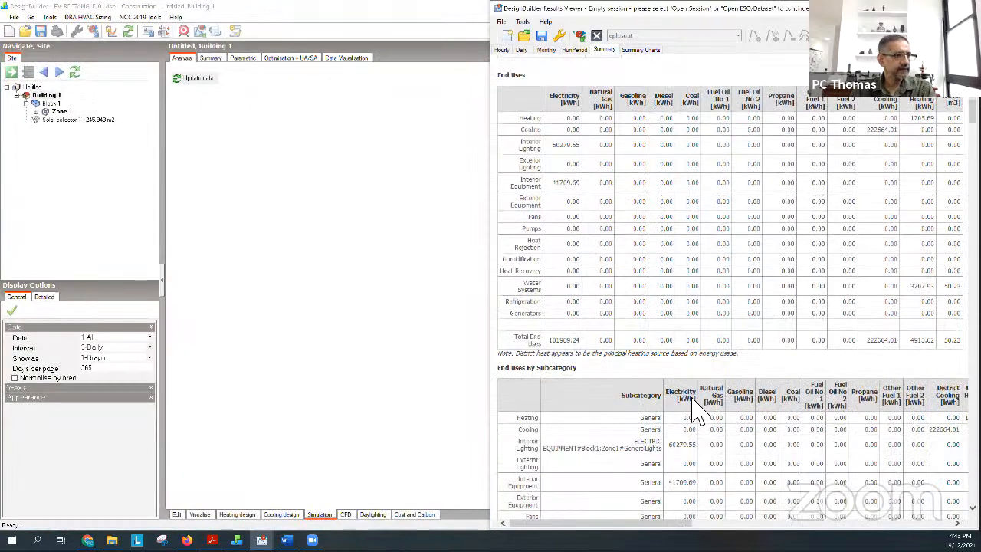
scroll(704, 408, down, 10)
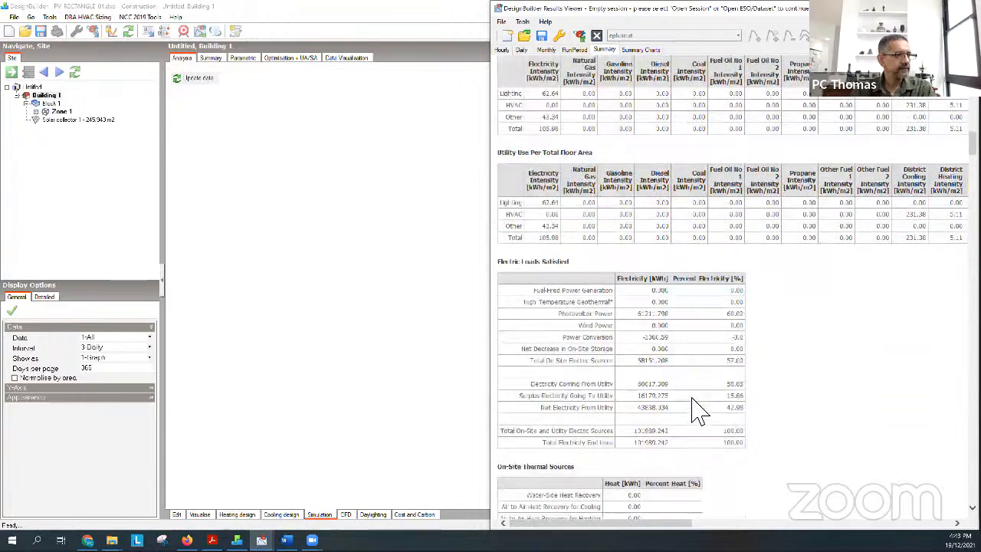
scroll(697, 412, down, 2)
scroll(702, 410, up, 5)
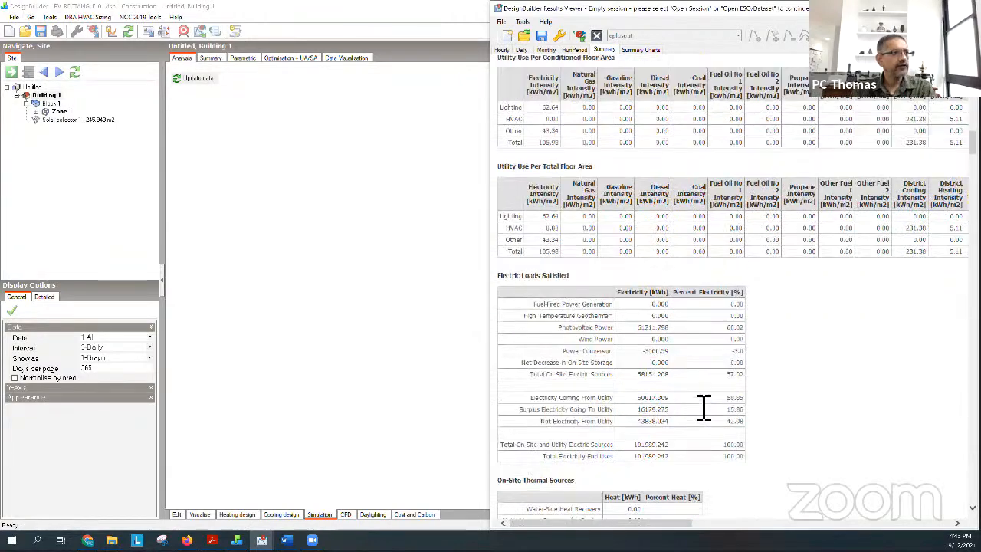
scroll(696, 403, up, 8)
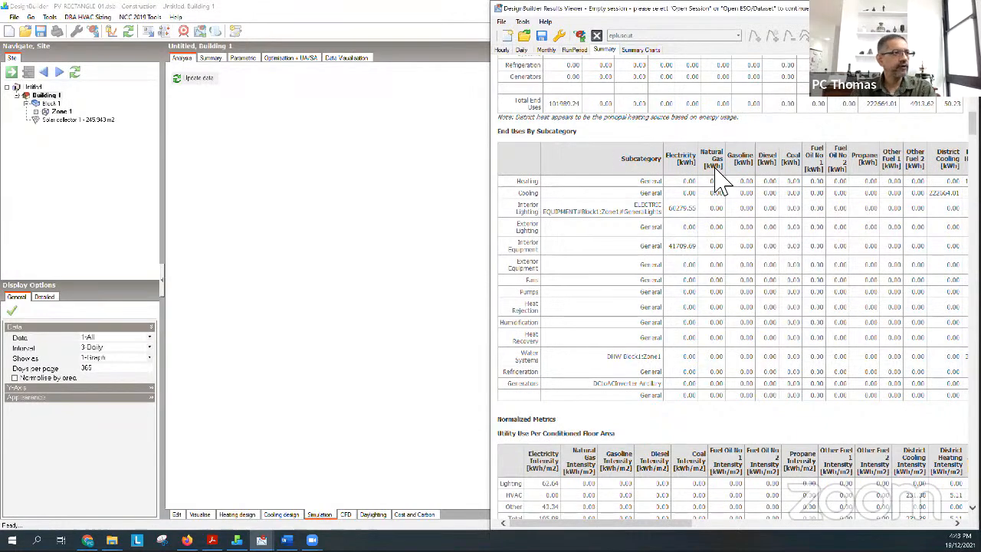
scroll(717, 180, up, 4)
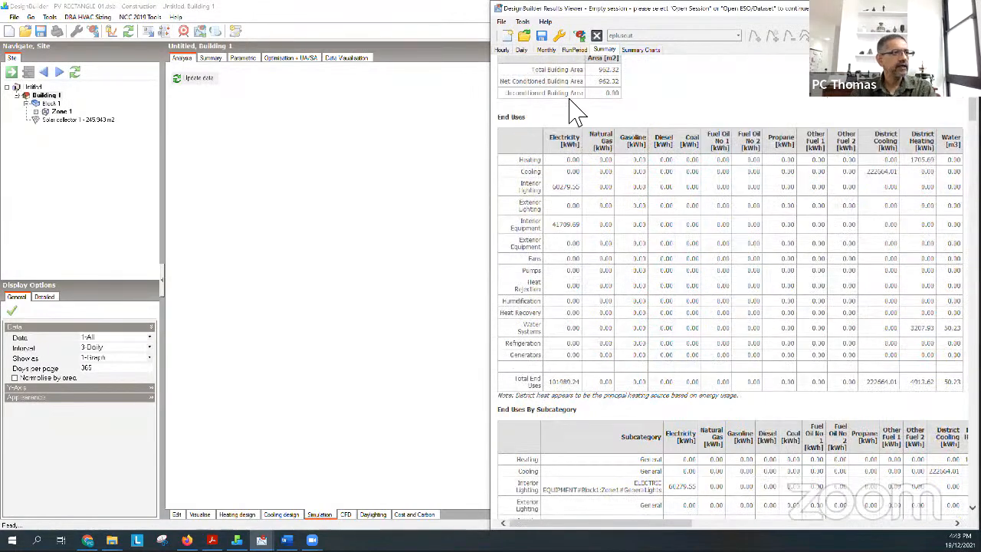
scroll(541, 326, down, 3)
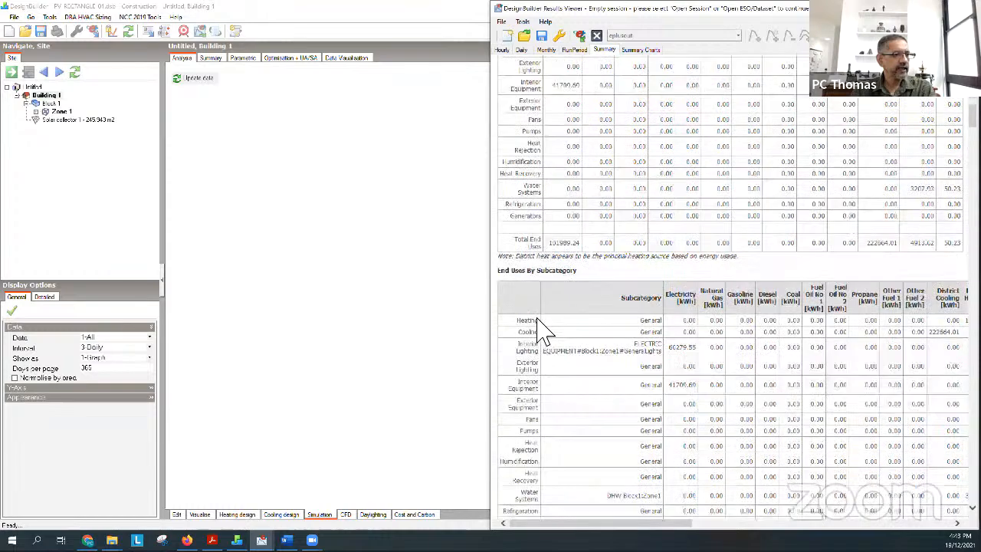
Highlight the Electric Loads Satisfied heading in the summary report, and switch back to DesignBuilder
scroll(546, 243, down, 6)
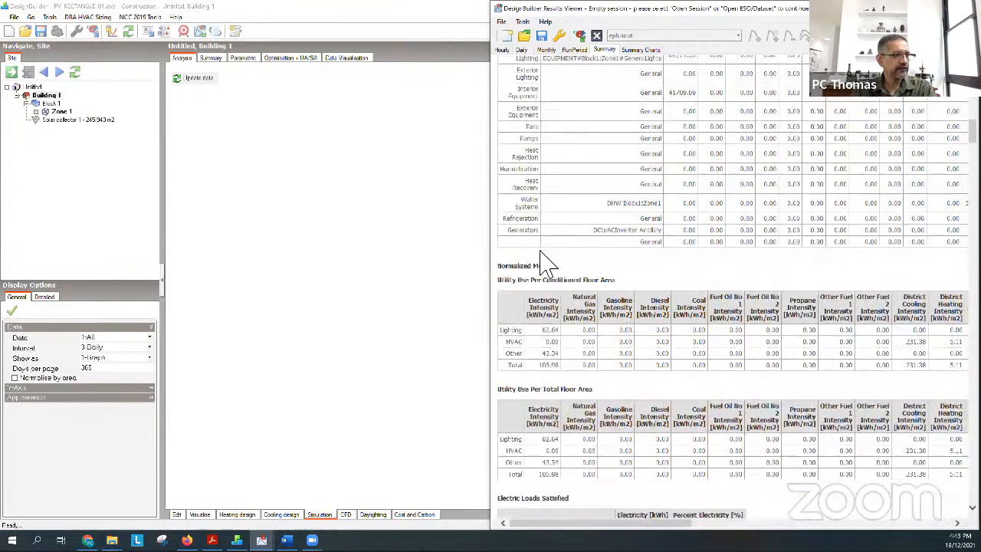
scroll(545, 261, down, 7)
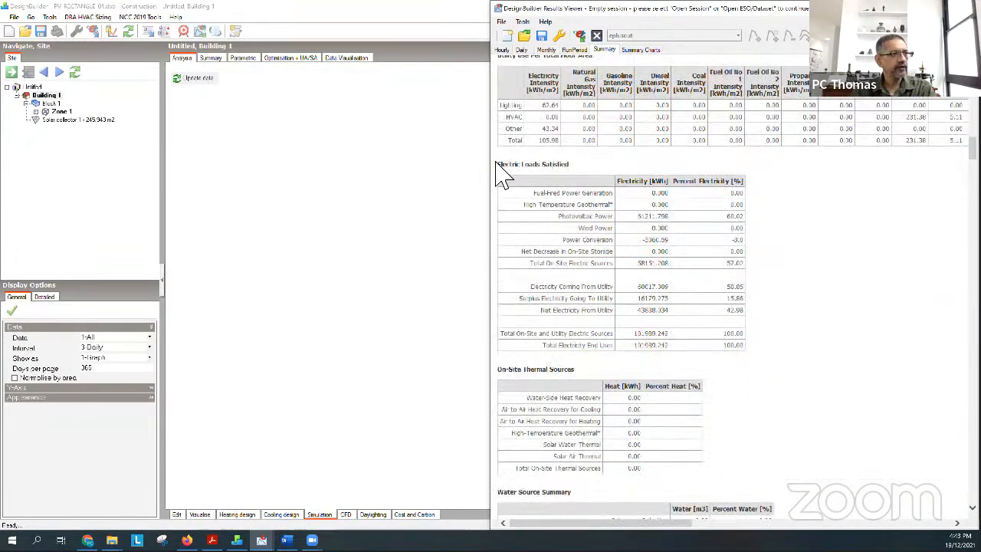
drag(499, 166, 573, 168)
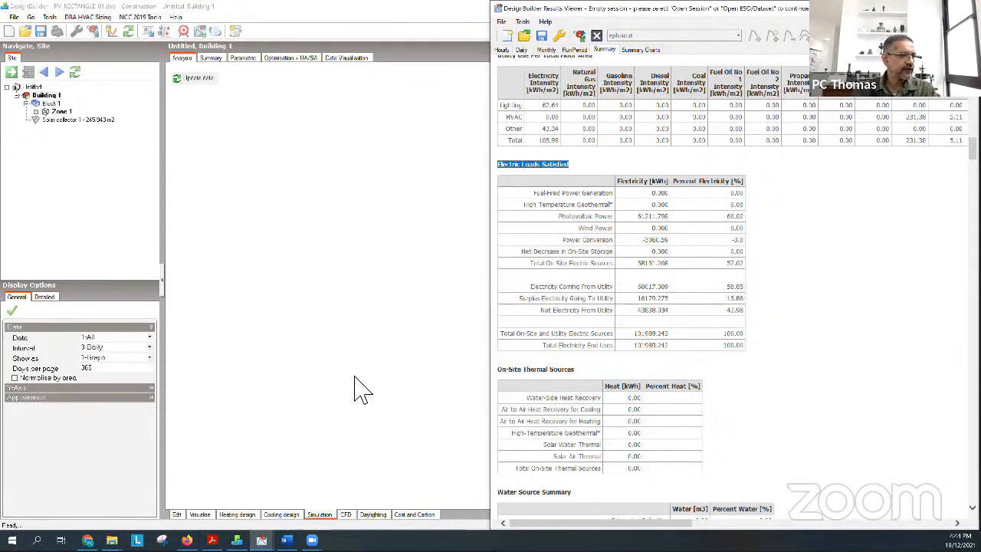
key(alt+Tab)
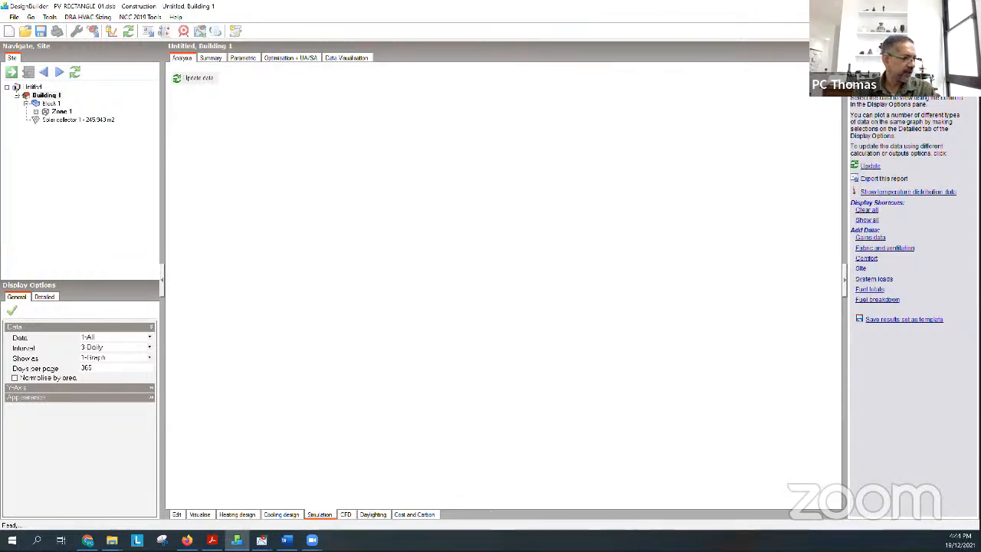
Switch to the browser, move it onto the shared screen, and play the opening seconds of the Design Builder Solar PV Modeling Part 1/3 video
key(alt+Tab)
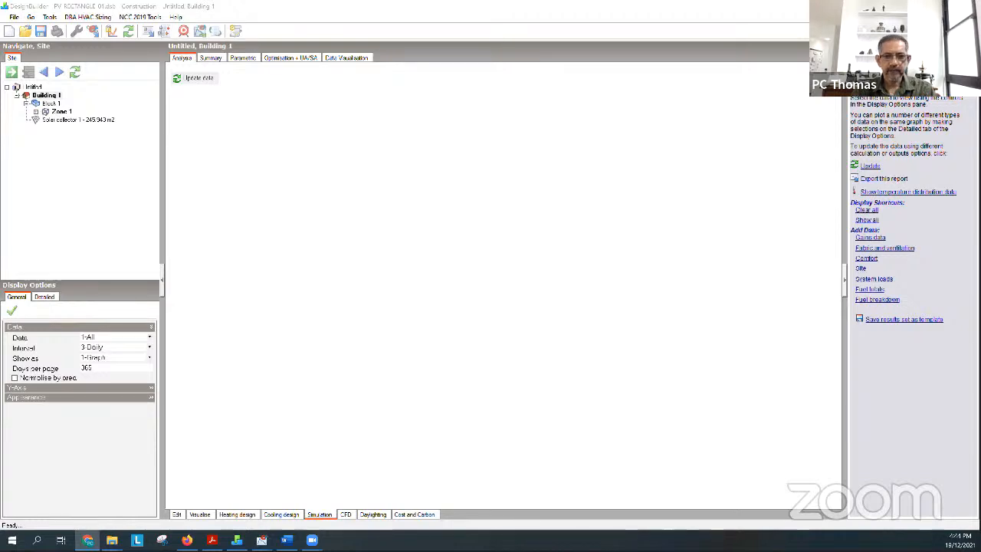
key(super+shift+Left)
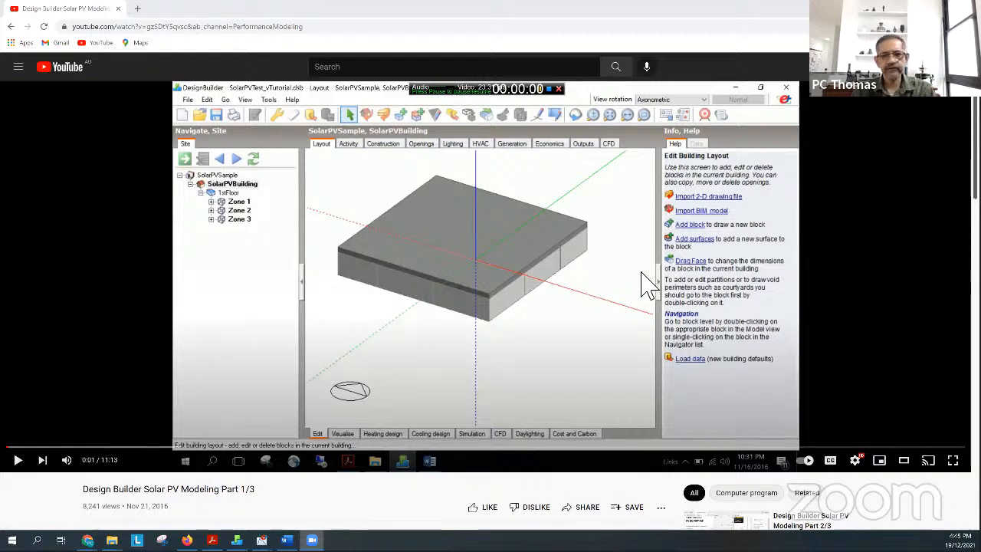
click(19, 461)
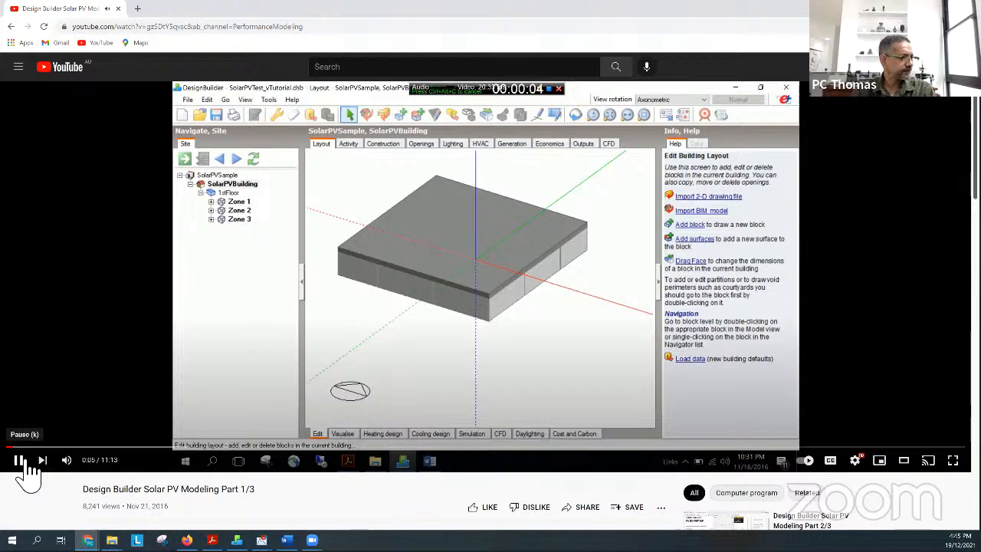
click(23, 463)
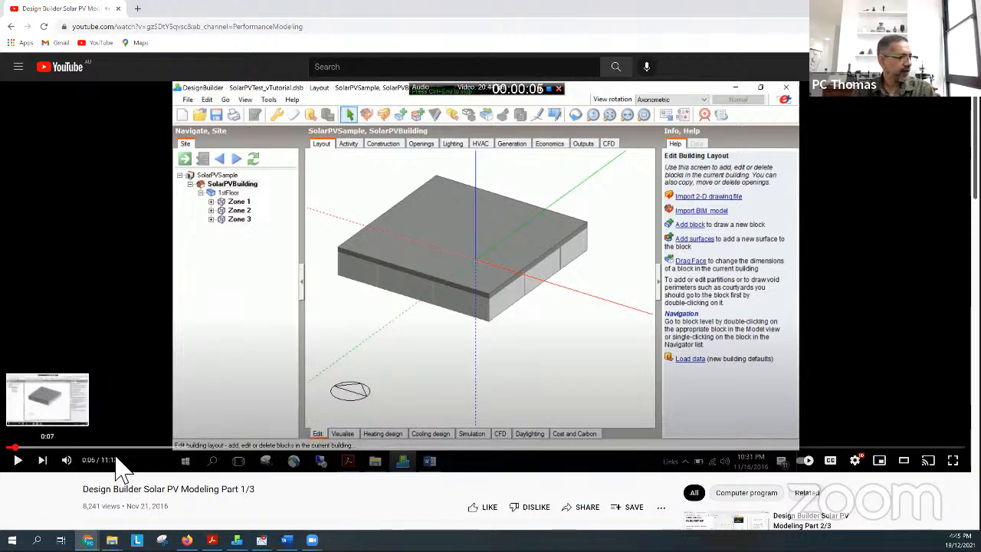
Skip the tutorial video to 2:11 and to 4:07, and pause it at the solar module datasheet's component materials
click(193, 448)
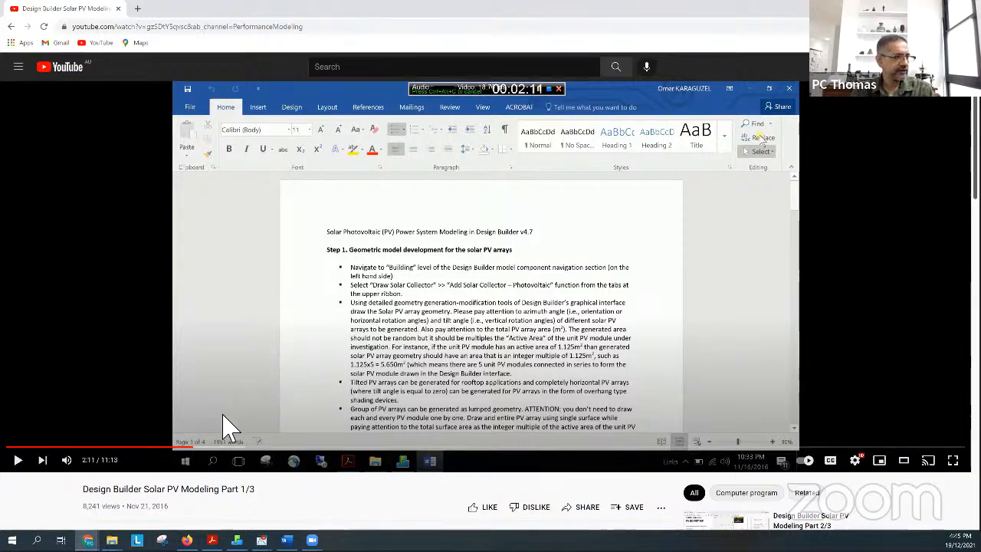
click(358, 446)
click(406, 368)
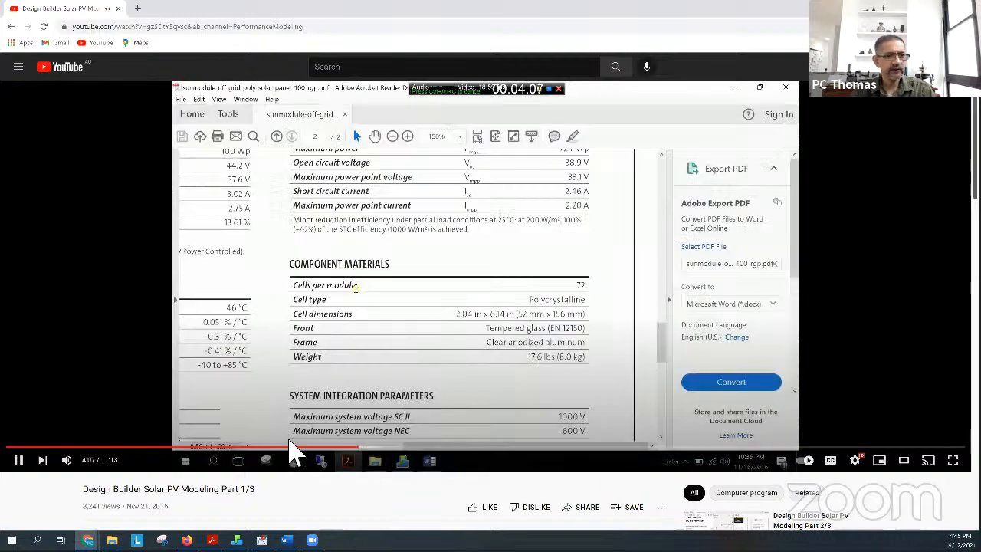
click(29, 463)
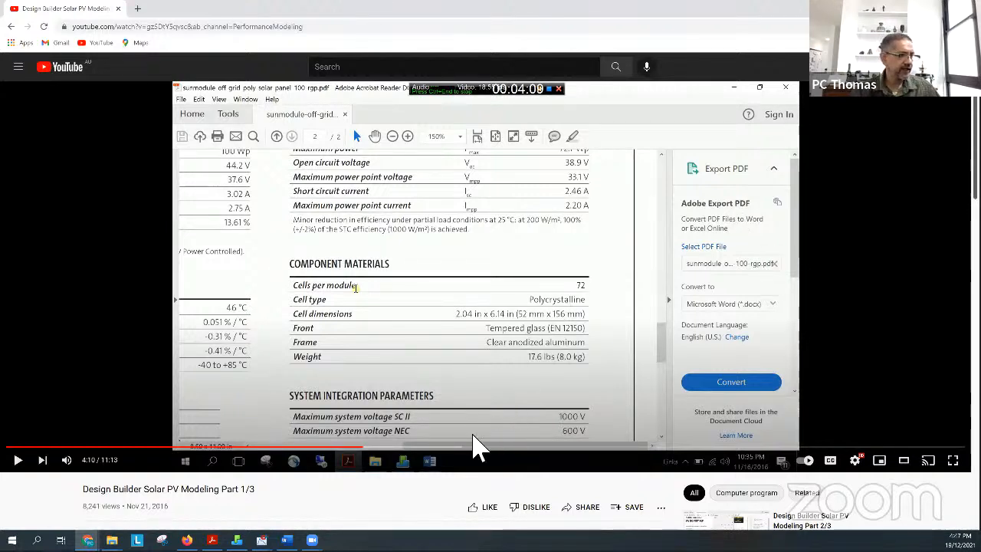
Skip the paused video ahead to 6:56, where the Draw solar collector tool is demonstrated
click(362, 448)
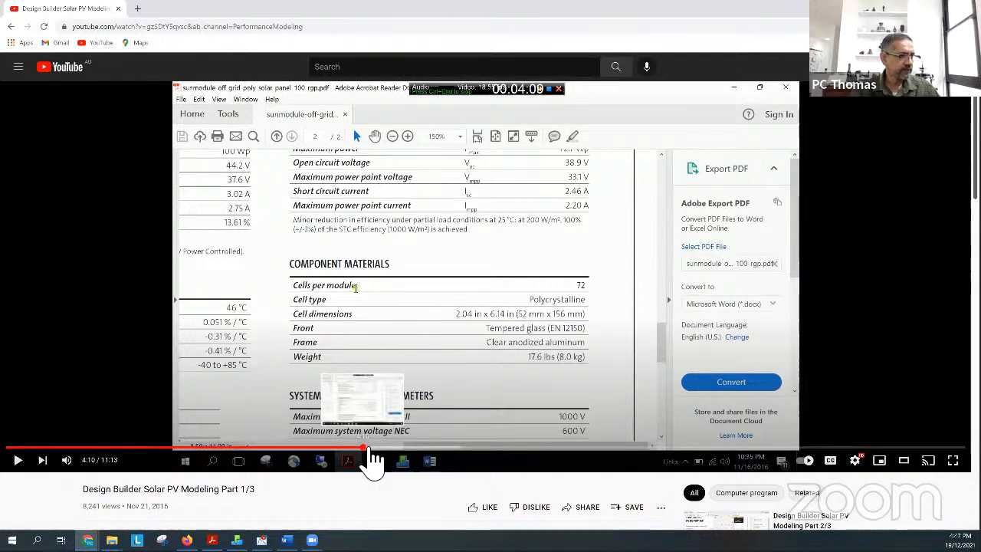
drag(500, 449, 574, 458)
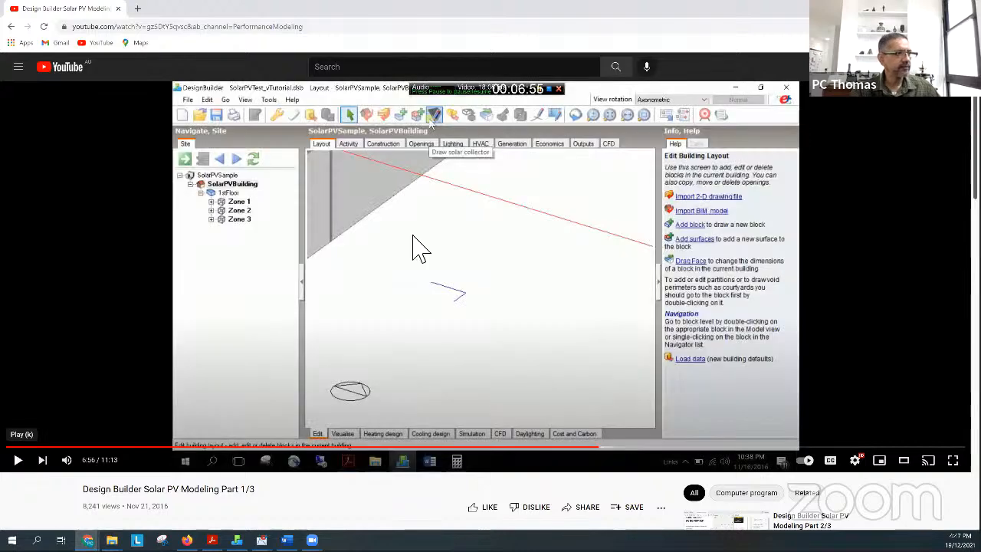
scroll(414, 261, down, 2)
scroll(414, 261, up, 2)
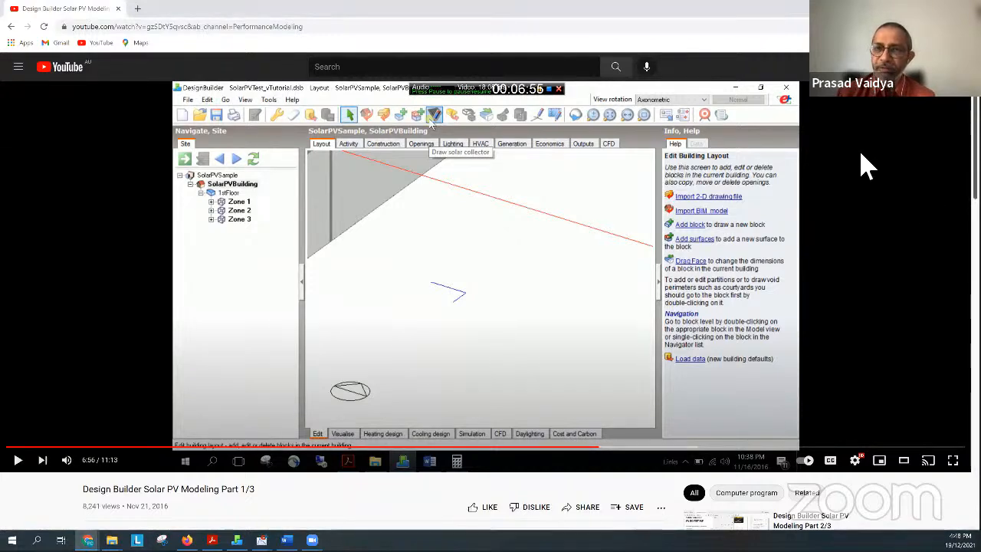
Return to DesignBuilder and inspect Solar collector 1's construction data and available photovoltaic performance models, closing the selection without a change
click(946, 8)
click(864, 114)
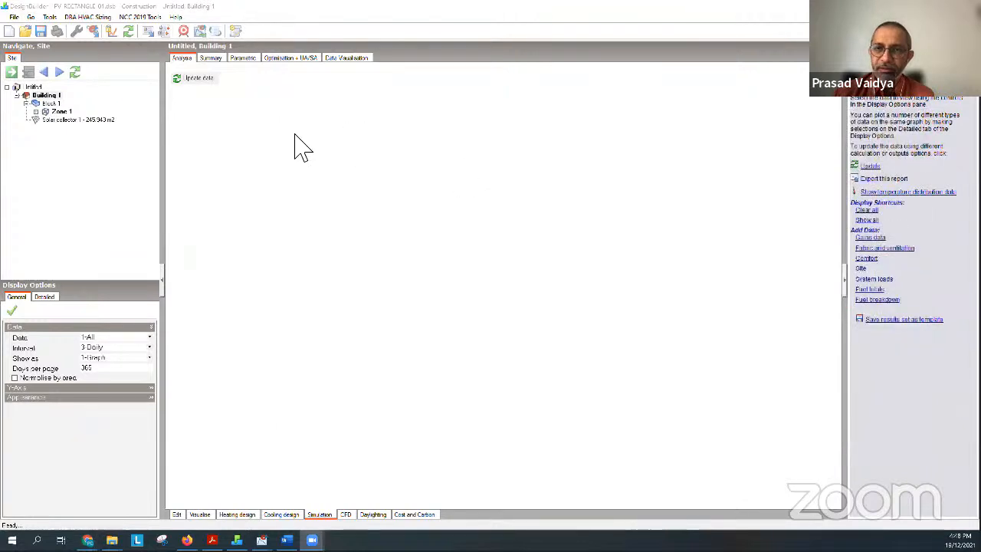
click(89, 121)
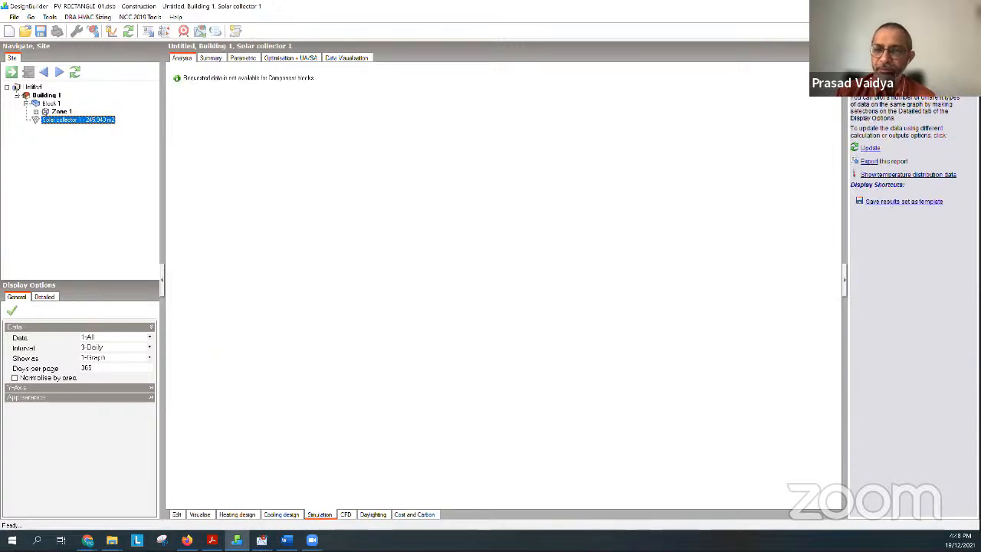
click(176, 514)
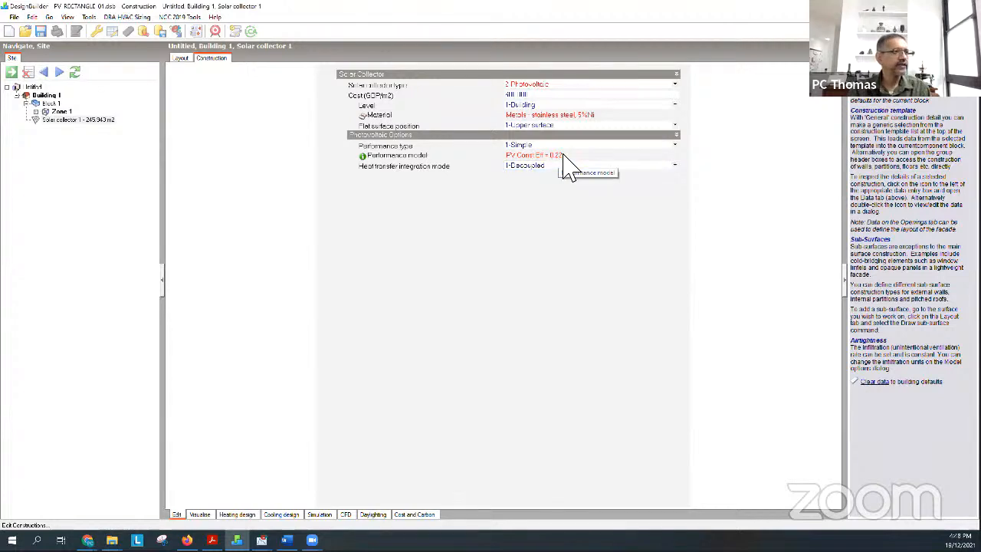
click(655, 153)
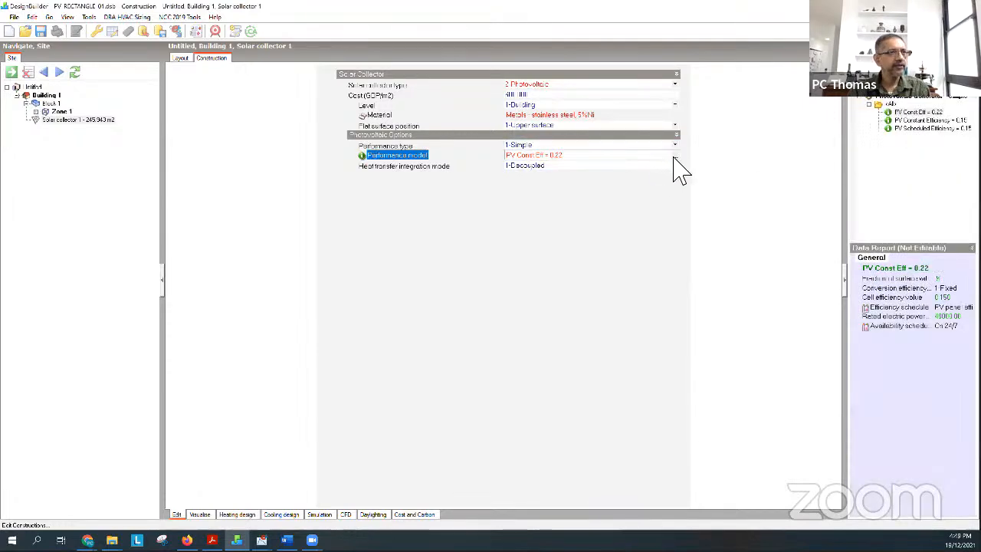
click(675, 155)
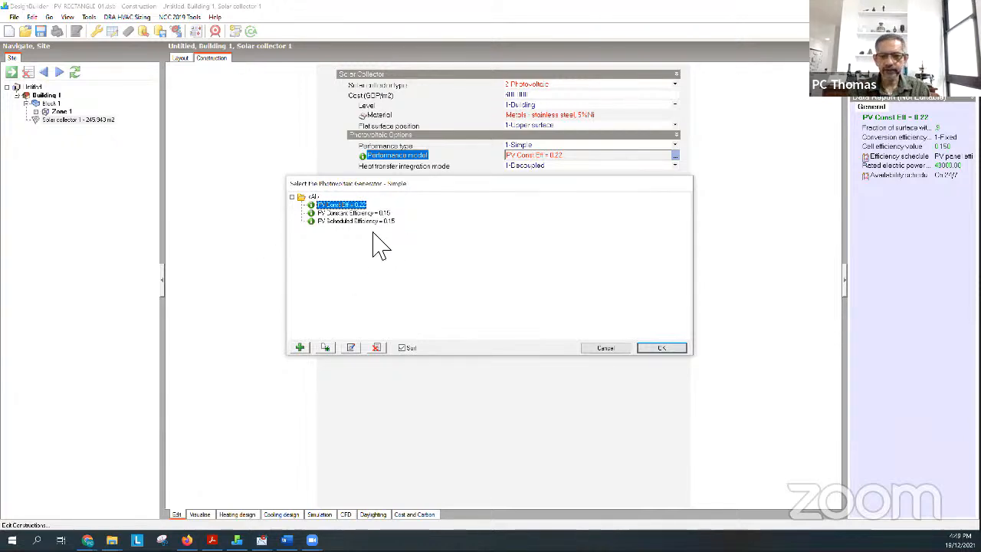
click(602, 349)
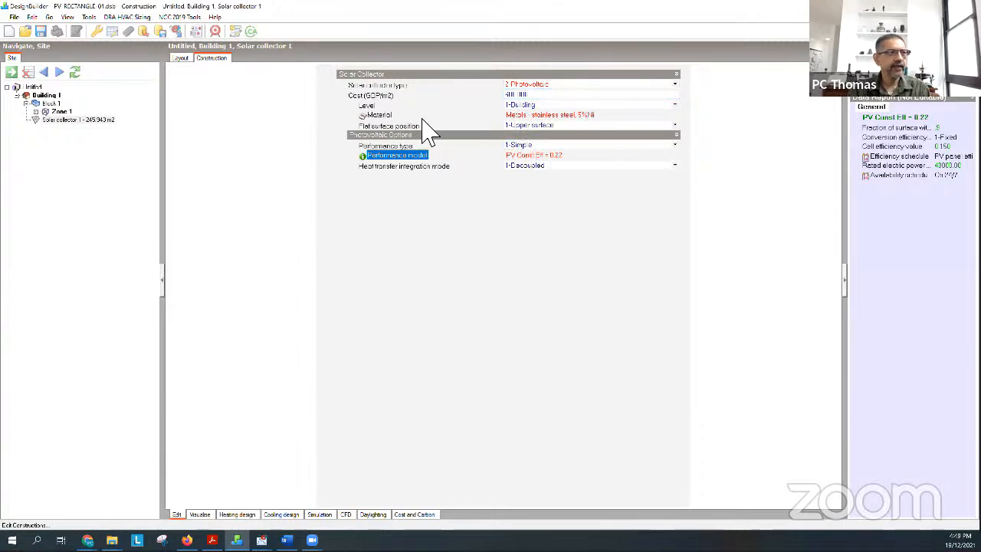
Compare Solar collector 1's layout with its construction data, and select the collector on the roof in the Building 1 layout
click(182, 59)
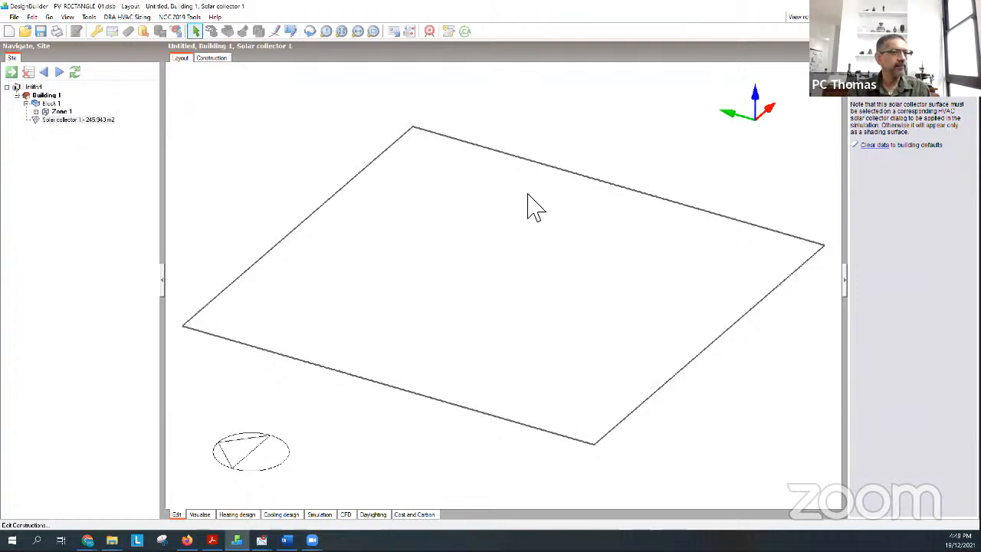
click(213, 59)
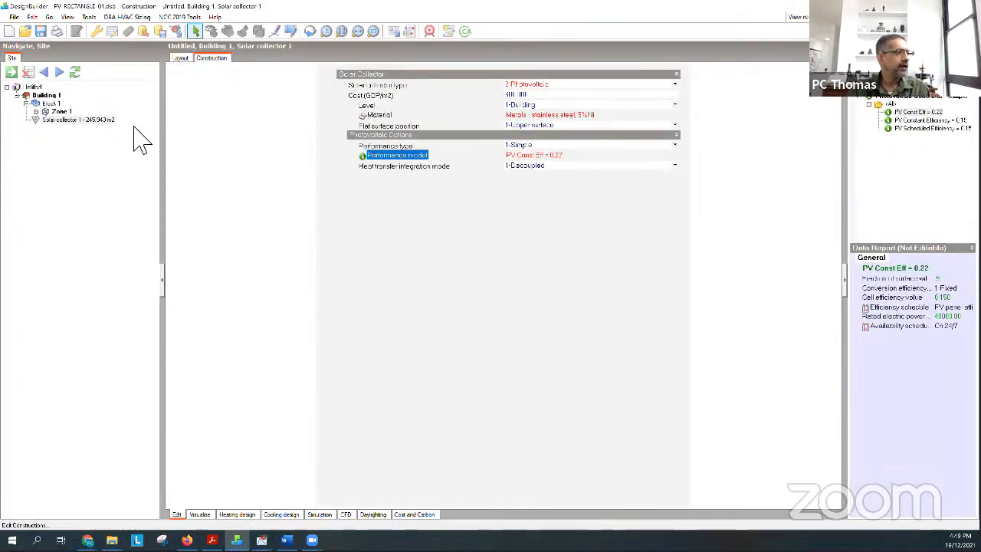
click(180, 62)
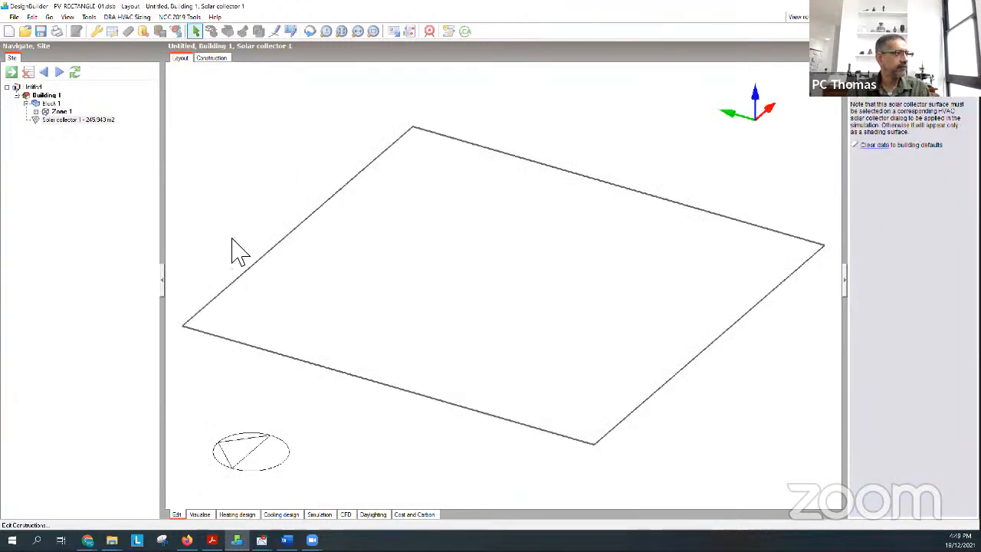
click(46, 95)
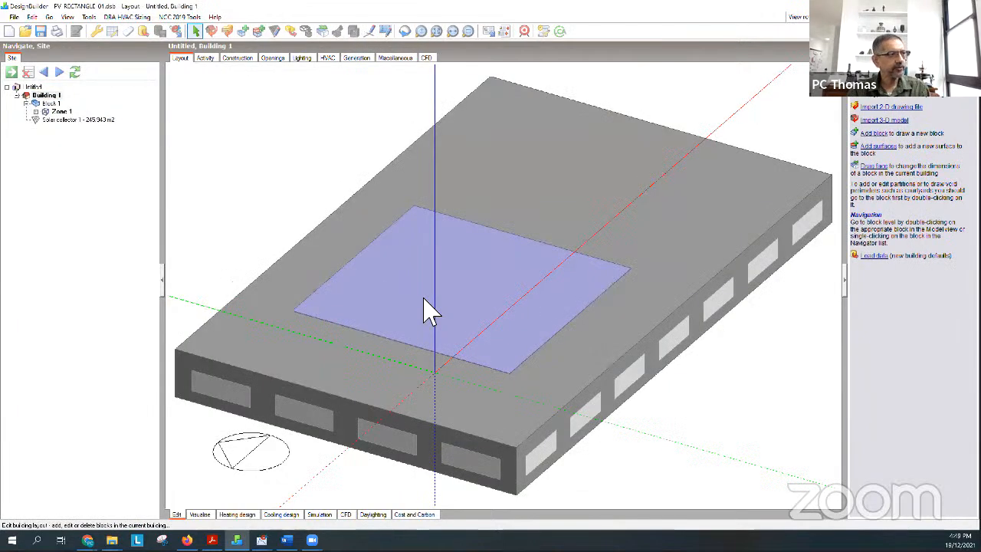
click(468, 316)
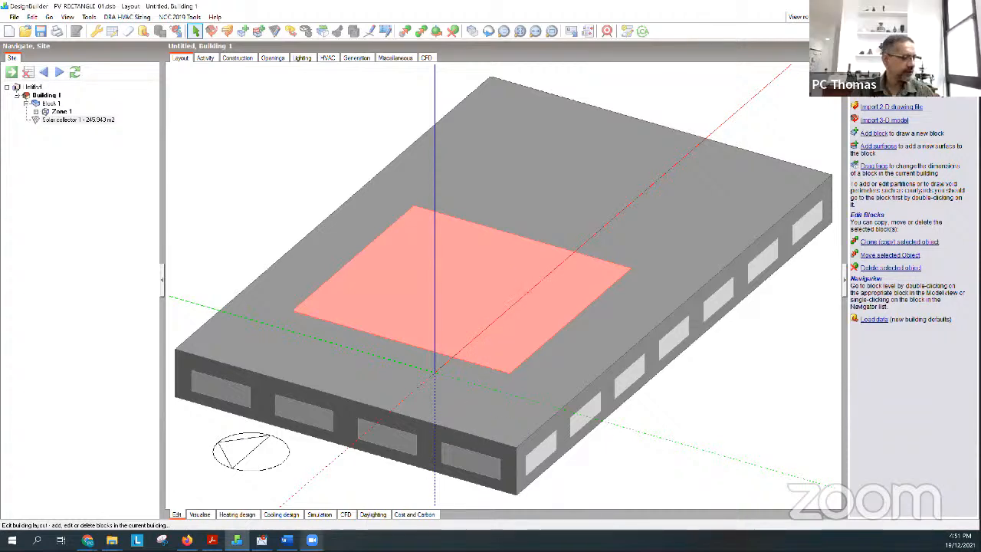
Switch to the Results Viewer and review the Electric Loads Satisfied, utility use per floor area and End Uses tables in the summary report
mouse_move(211, 540)
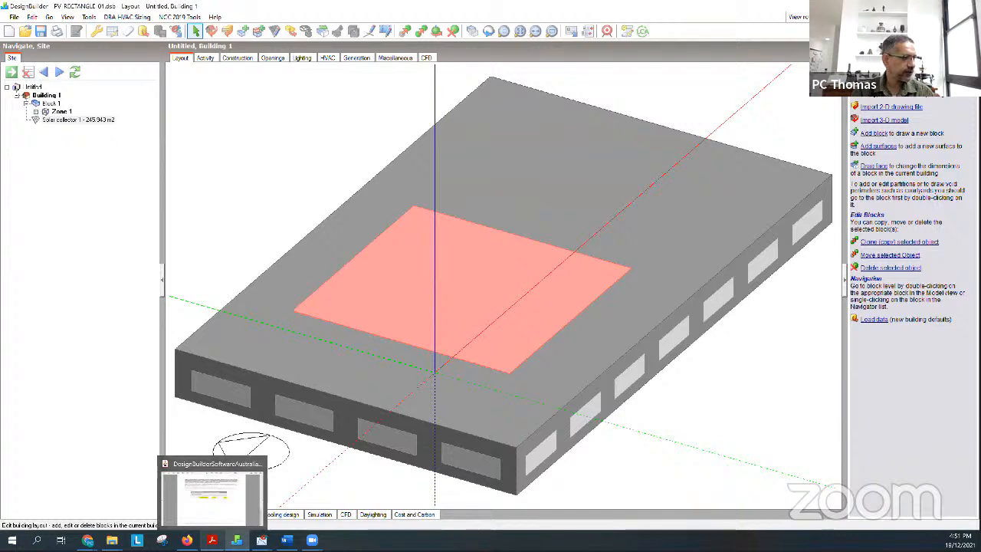
mouse_move(312, 540)
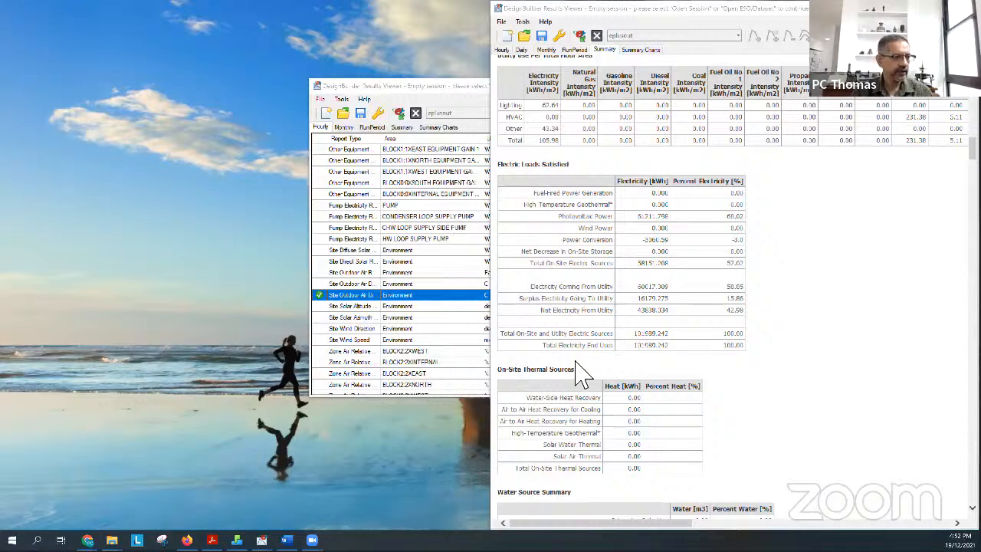
scroll(587, 372, down, 3)
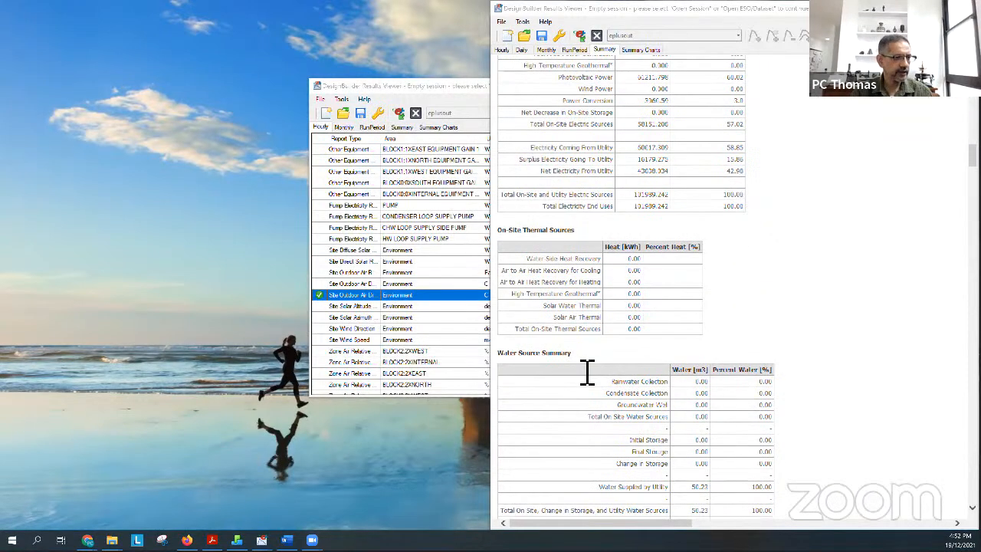
scroll(587, 372, up, 5)
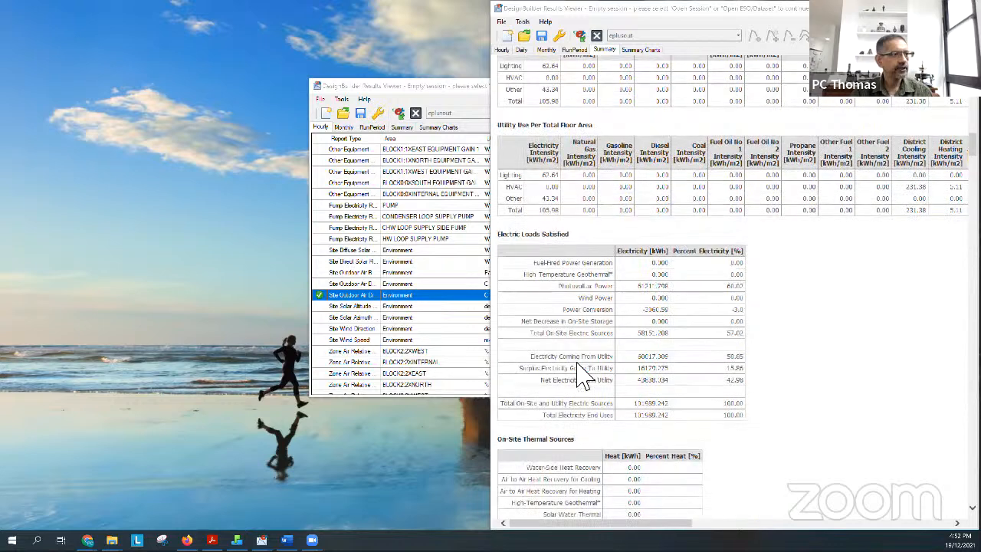
scroll(583, 376, up, 2)
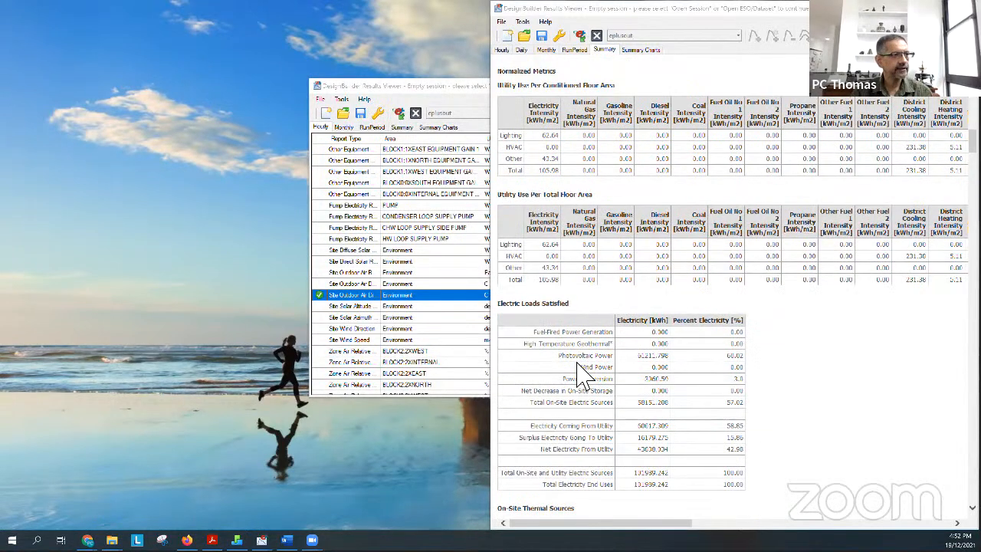
scroll(582, 376, up, 2)
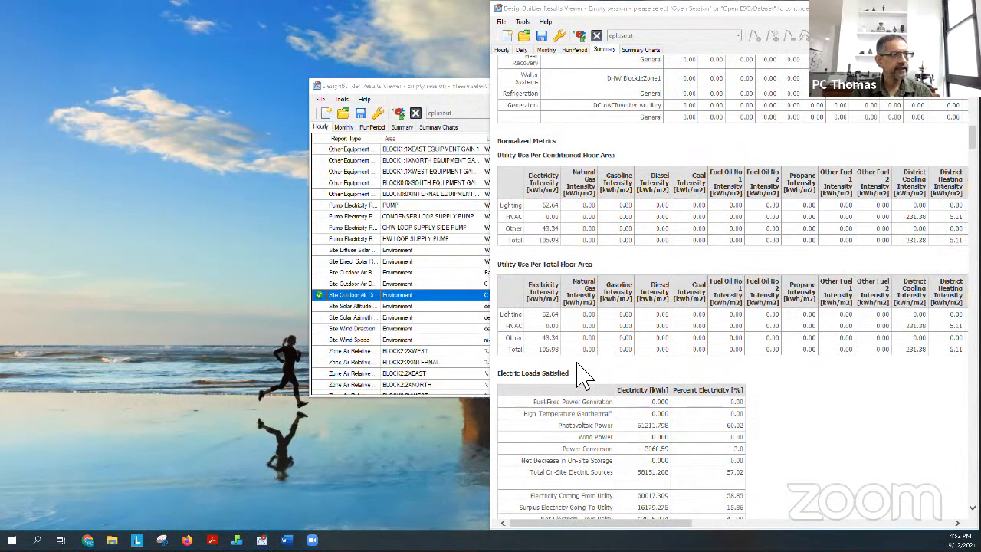
scroll(582, 376, up, 6)
scroll(583, 375, up, 5)
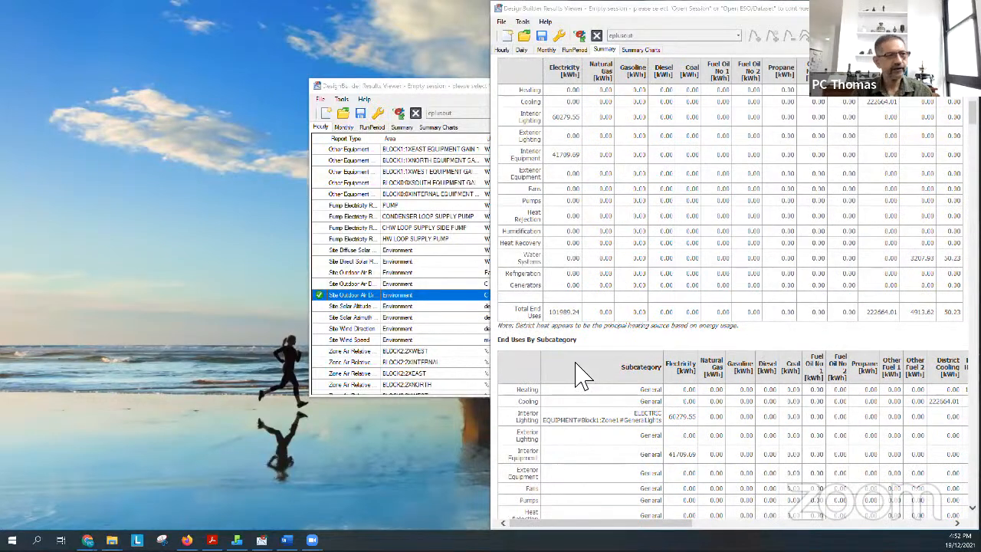
scroll(583, 375, up, 4)
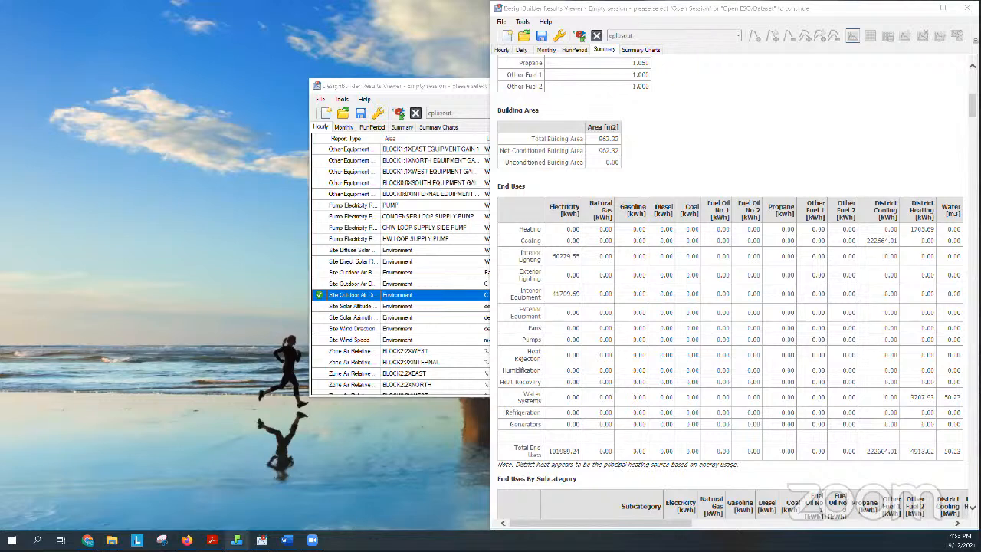
Return to the model and examine the DC with inverter DEL load centre's operation scheme options and generator list in Building 1's generation data
mouse_move(237, 540)
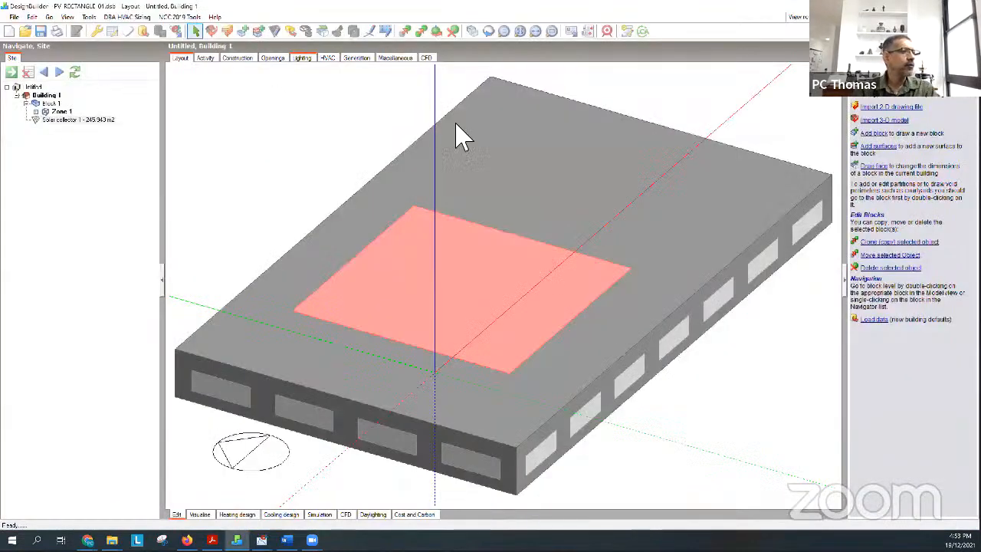
click(358, 58)
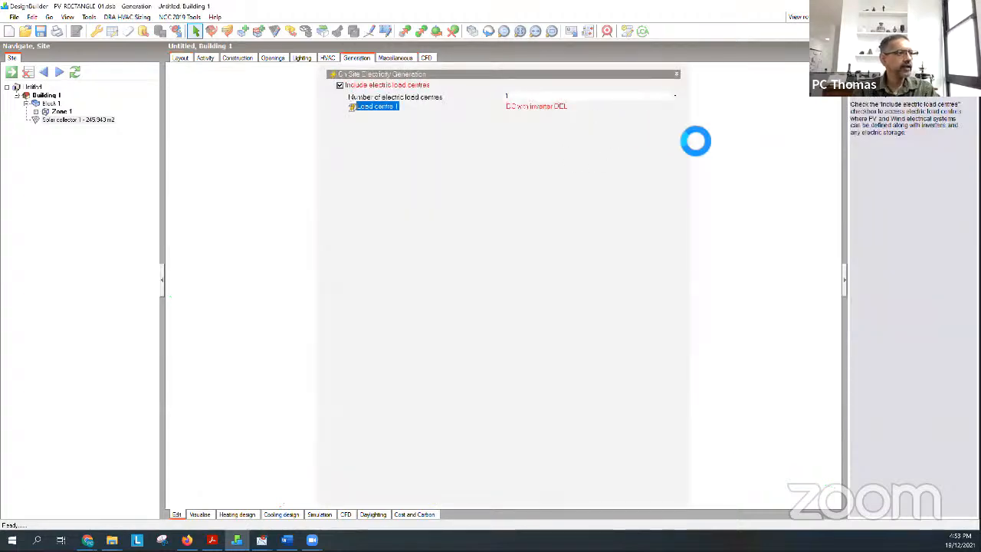
click(675, 107)
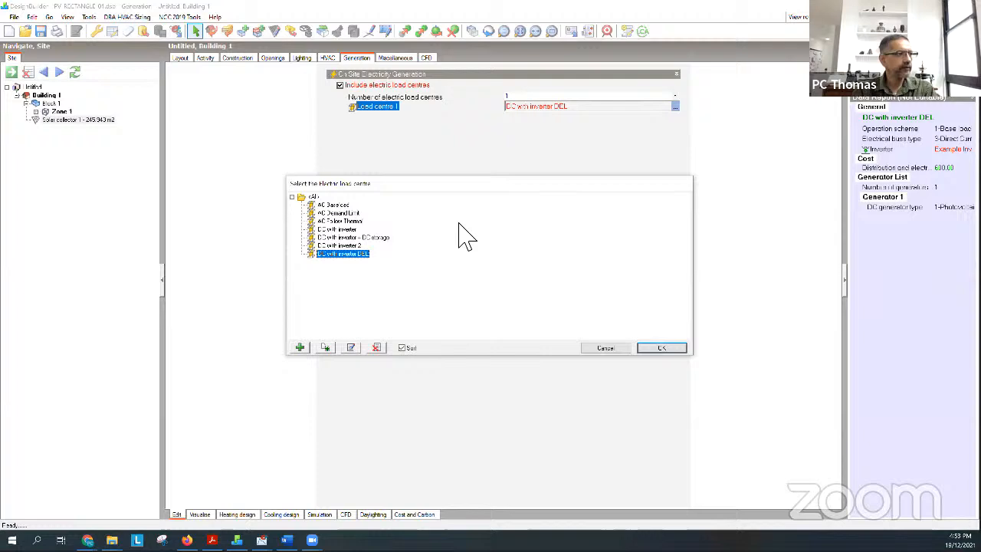
click(352, 348)
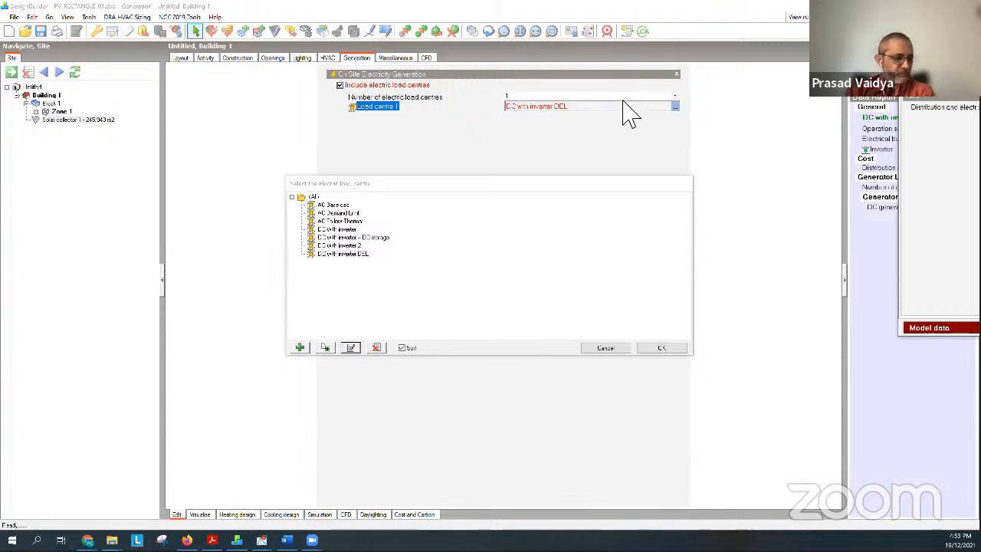
click(546, 143)
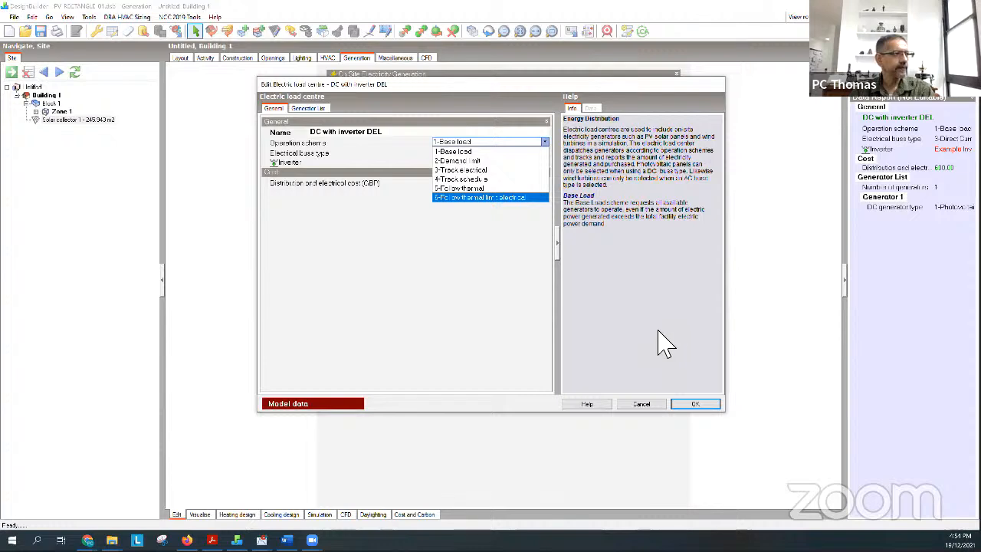
click(314, 110)
click(314, 110)
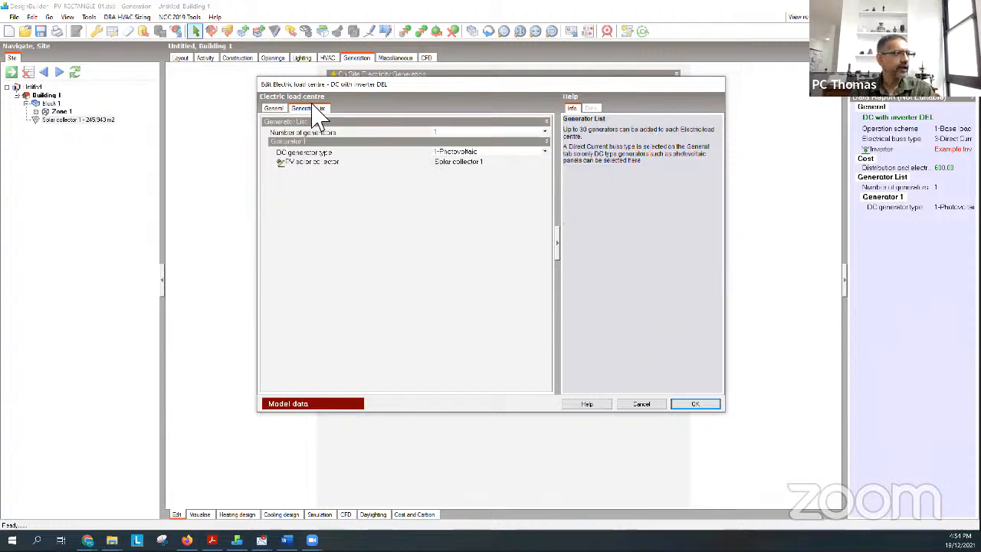
Examine the solar collectors available to the load centre's photovoltaic generator, closing the selection, editor and load centre list without changes
click(538, 163)
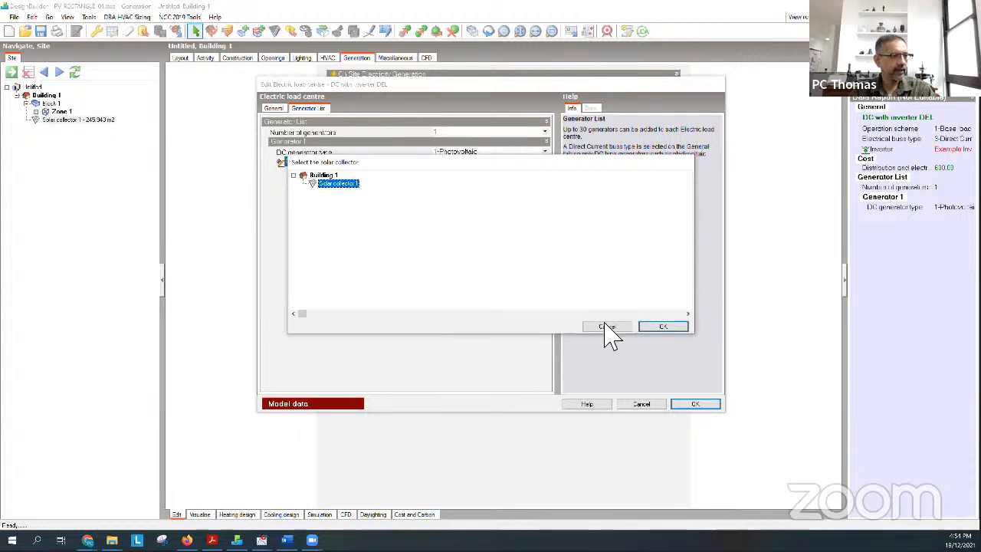
click(607, 326)
click(640, 404)
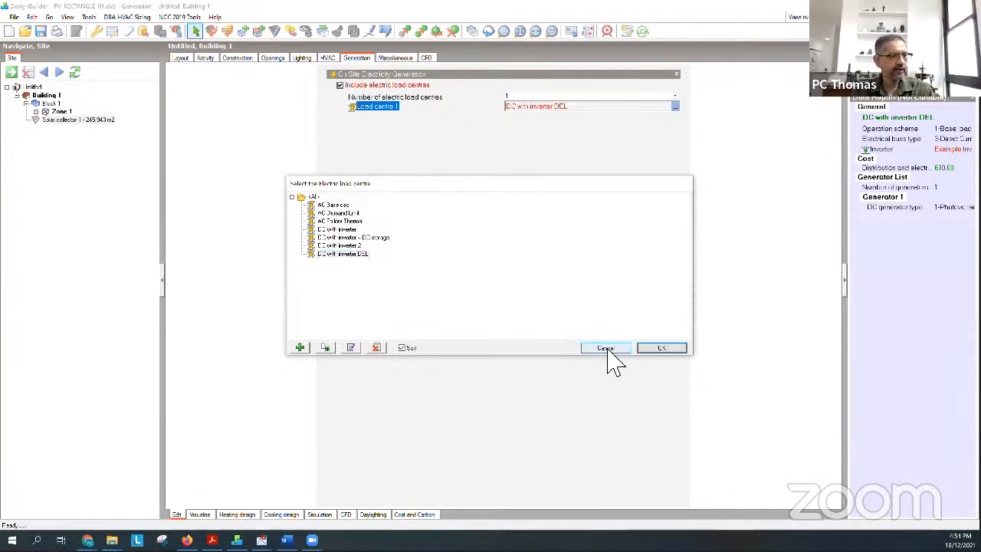
click(605, 349)
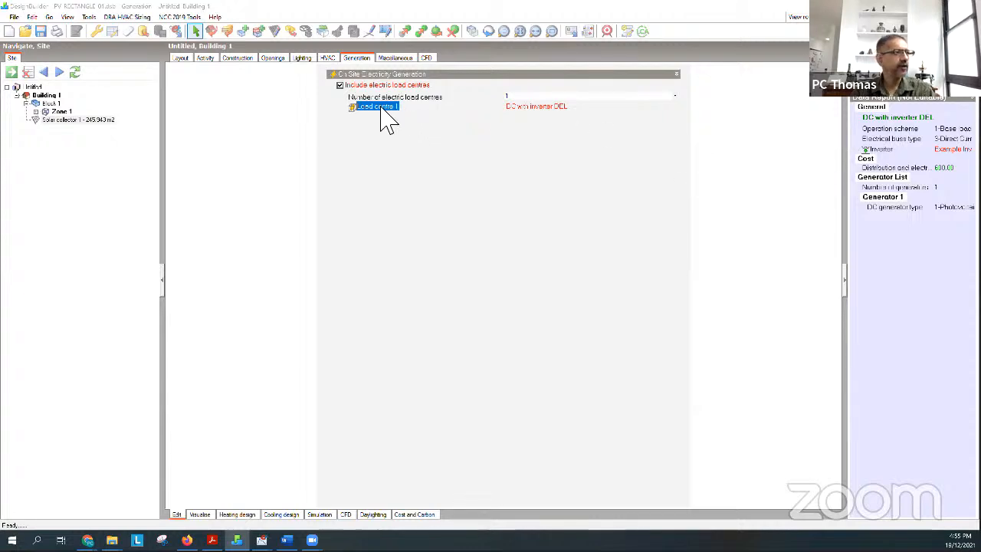
Draw a photovoltaic collector of about 13 m² on the building's short end wall in the Building 1 layout, and select it
click(182, 59)
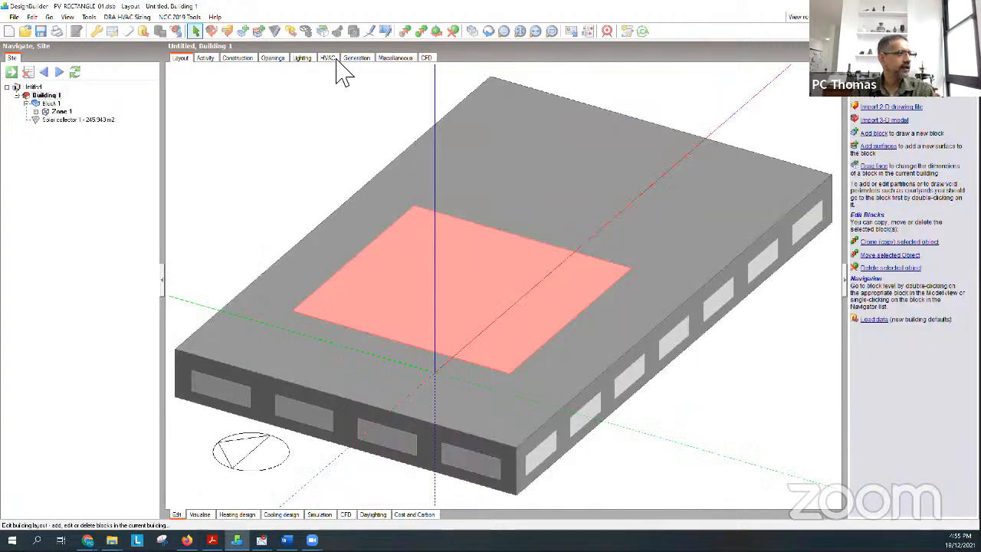
click(274, 30)
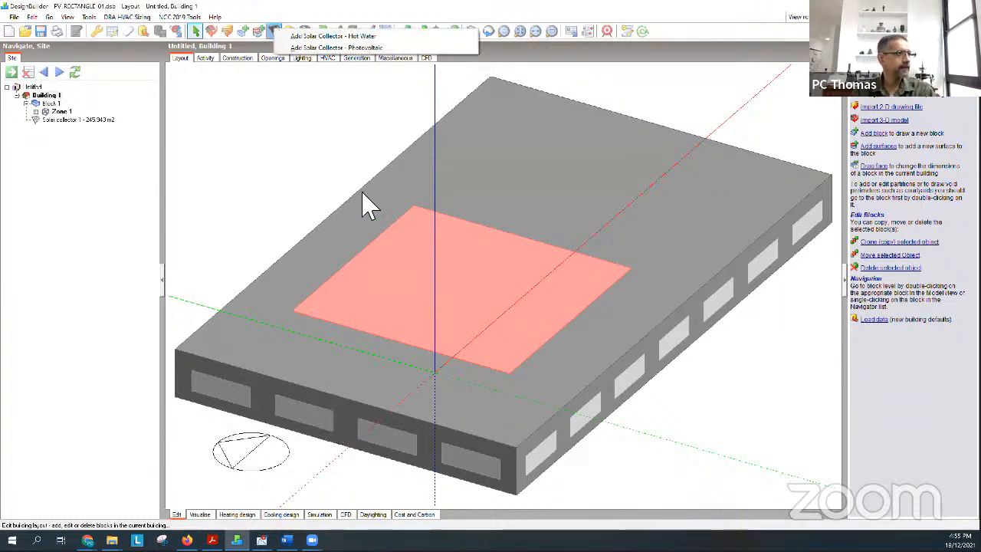
click(375, 47)
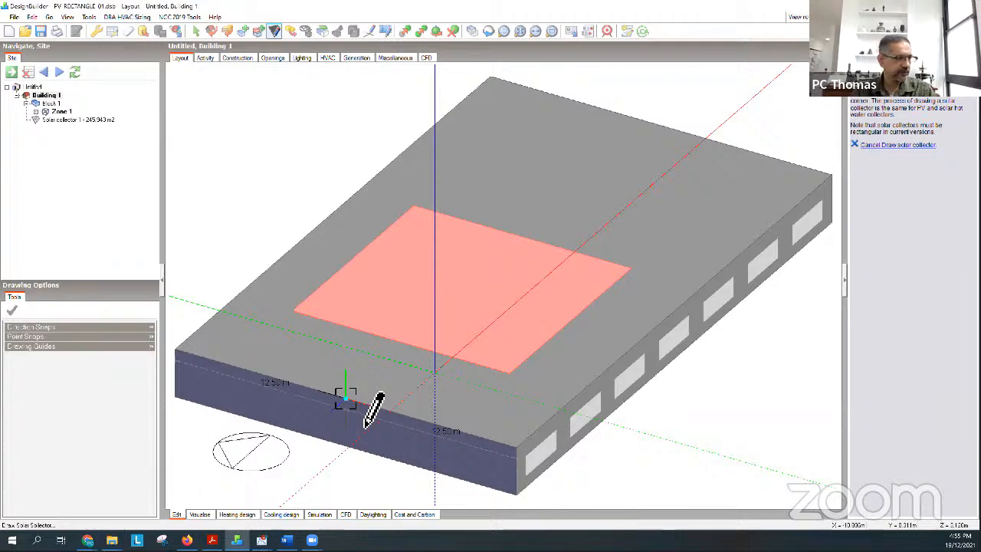
click(406, 468)
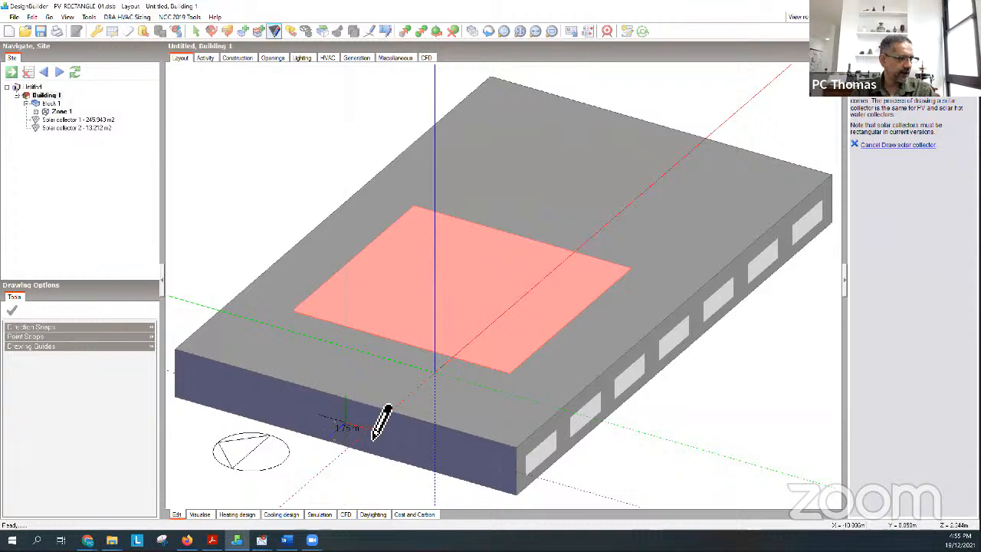
click(373, 438)
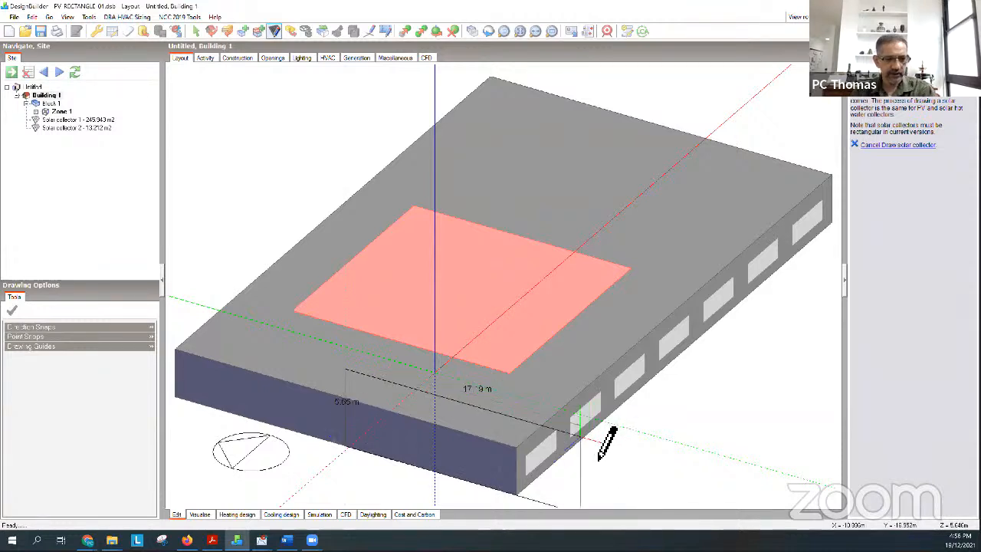
key(Escape)
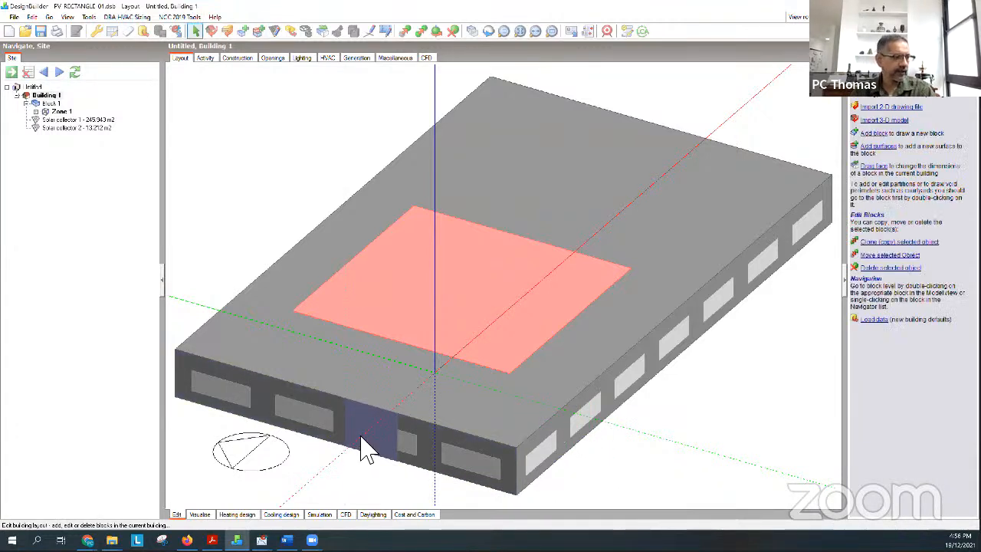
click(368, 429)
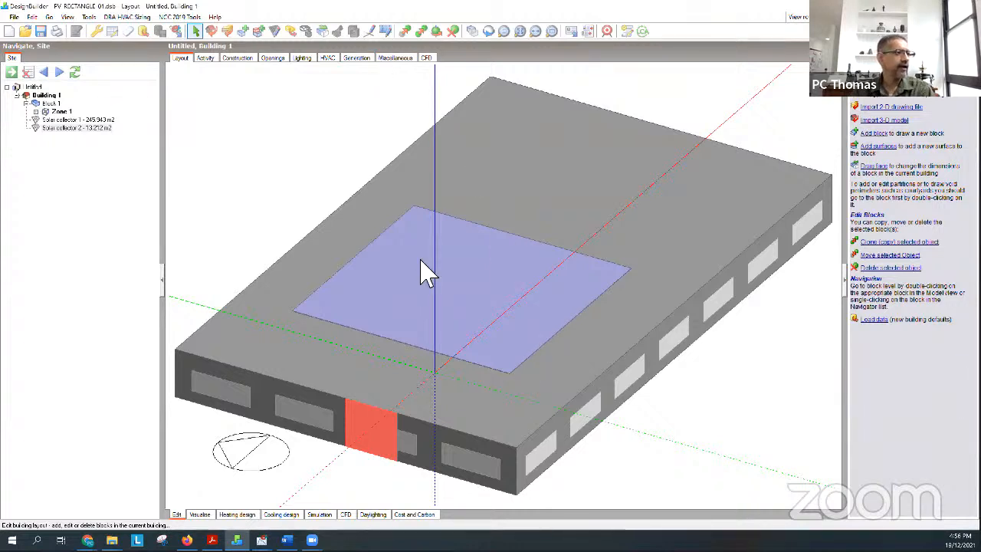
Draw a narrow photovoltaic collector of about 26 m² on the open plane beside the building's long side
scroll(420, 259, down, 4)
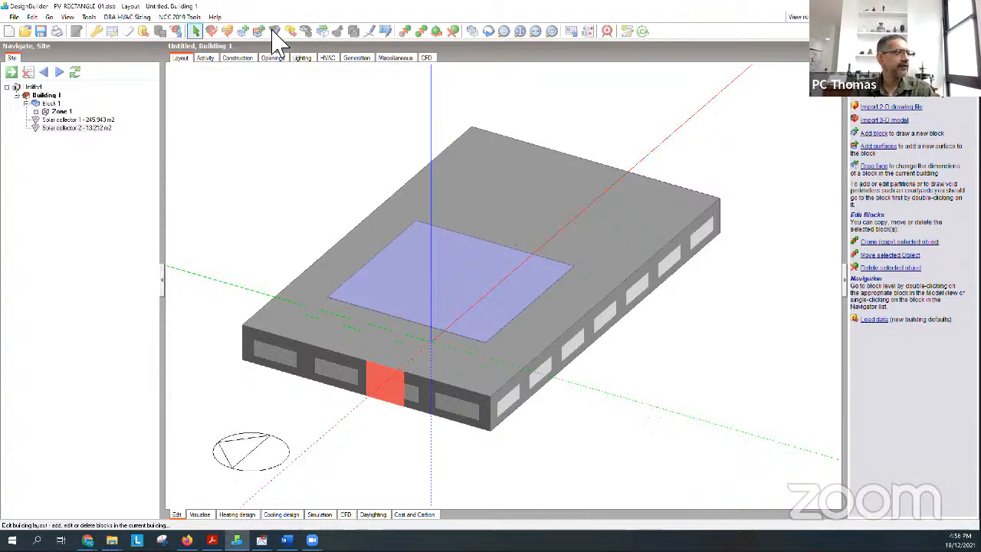
click(274, 32)
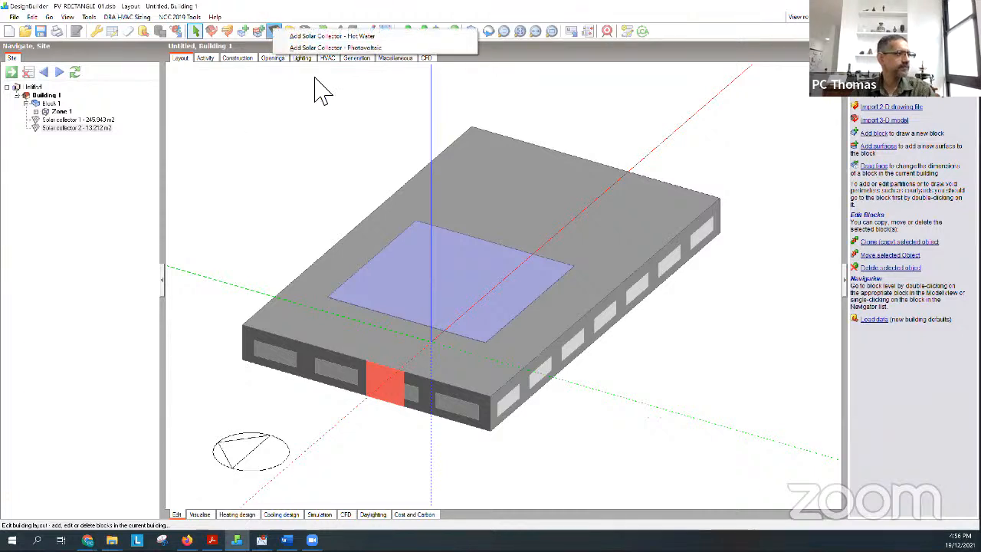
click(328, 48)
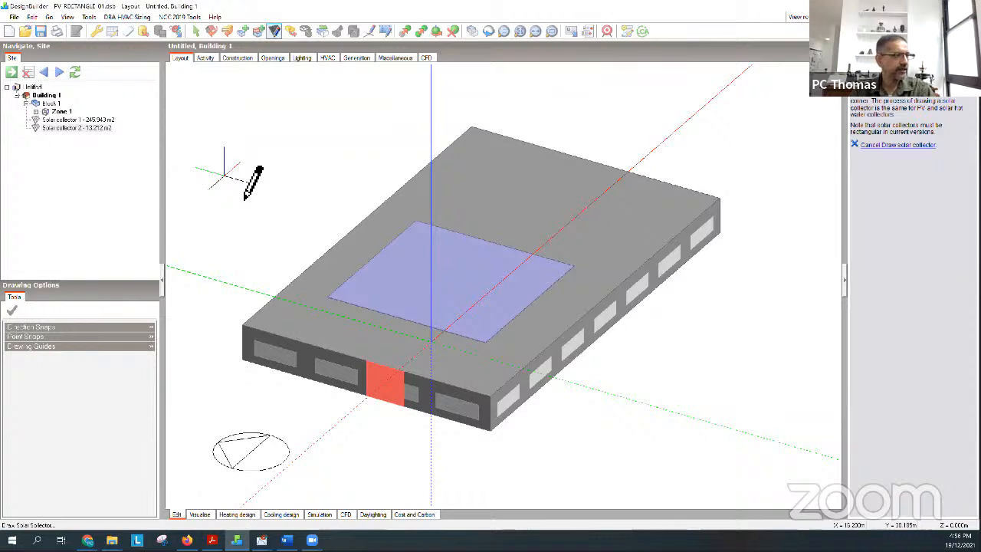
click(244, 198)
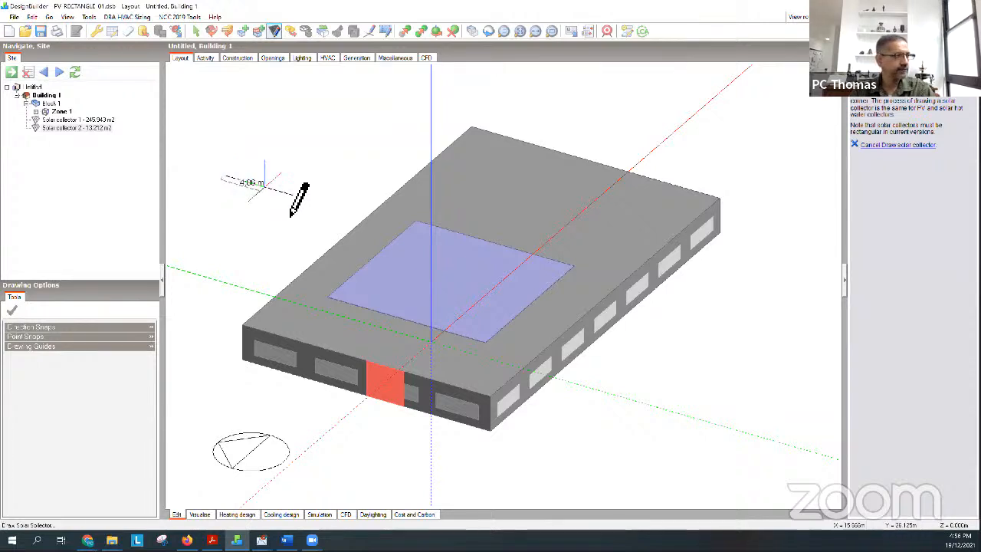
click(368, 218)
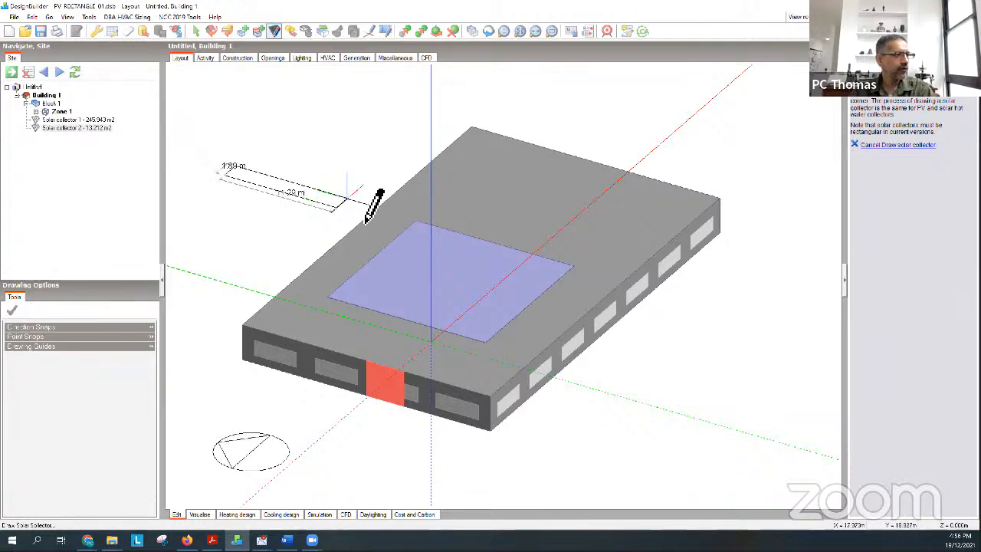
click(369, 218)
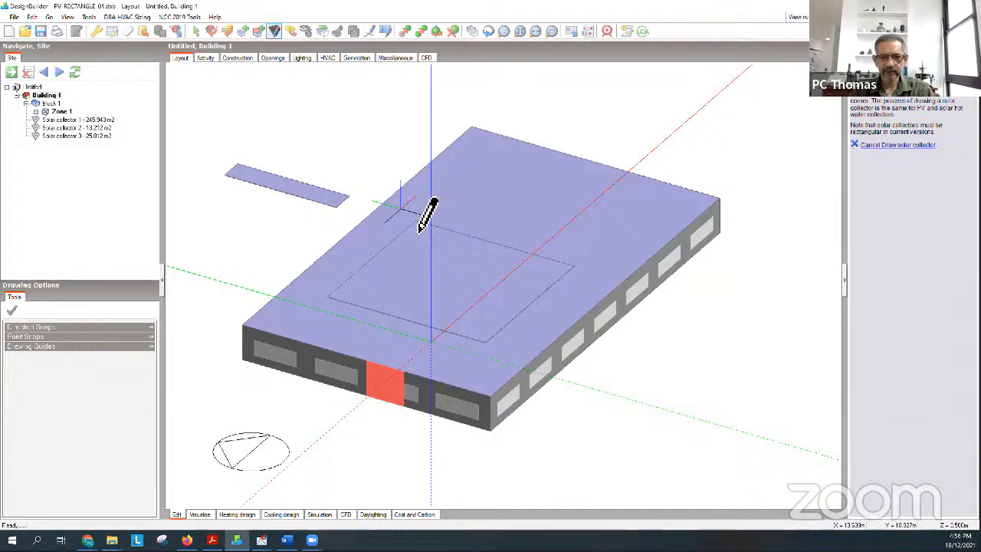
click(433, 244)
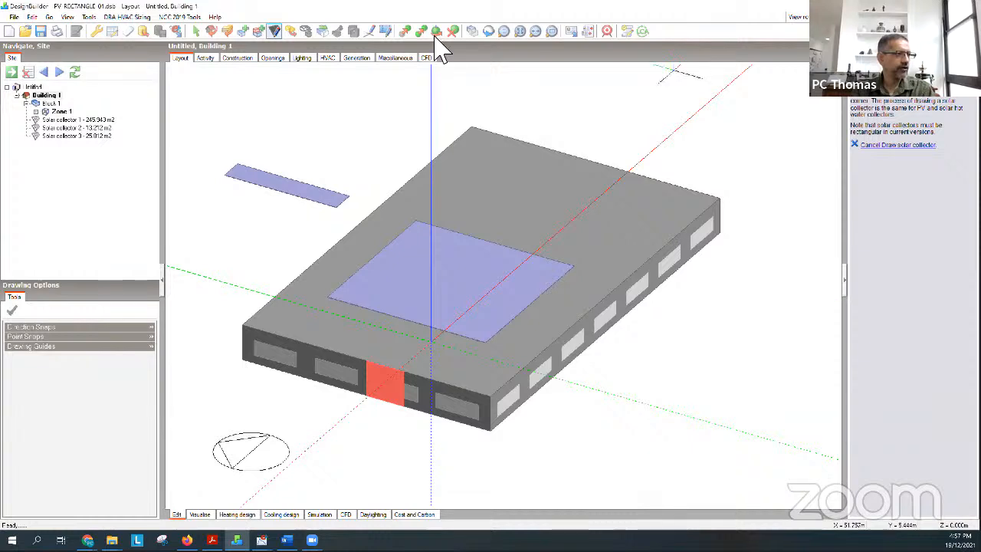
key(Escape)
Move the freestanding photovoltaic collector from beside the building to its far short end, next to the corner of the roof
click(315, 195)
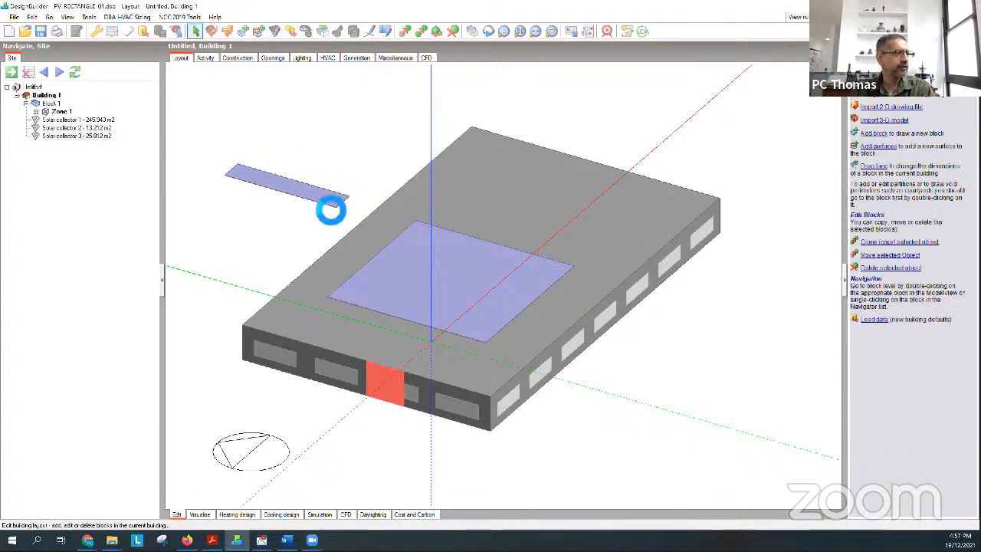
click(405, 31)
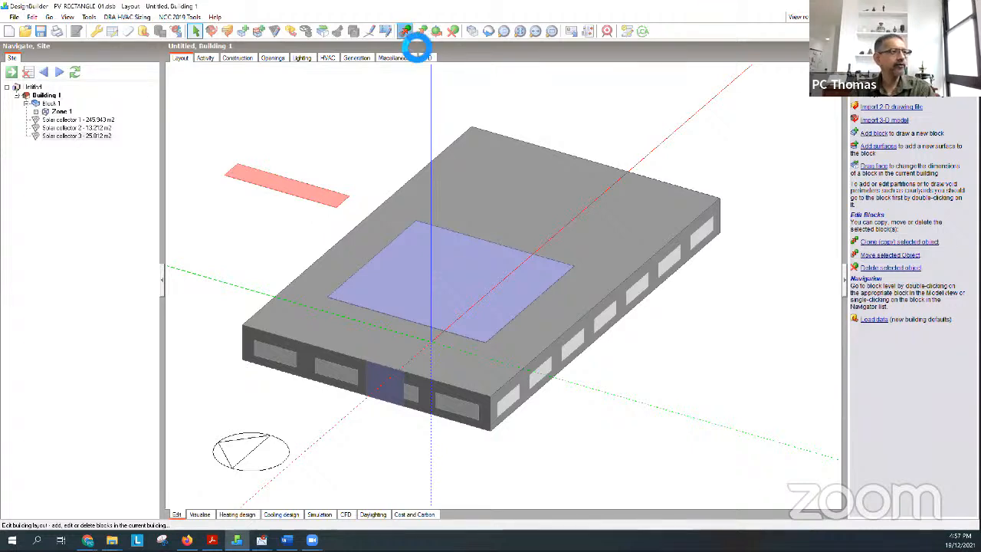
click(383, 213)
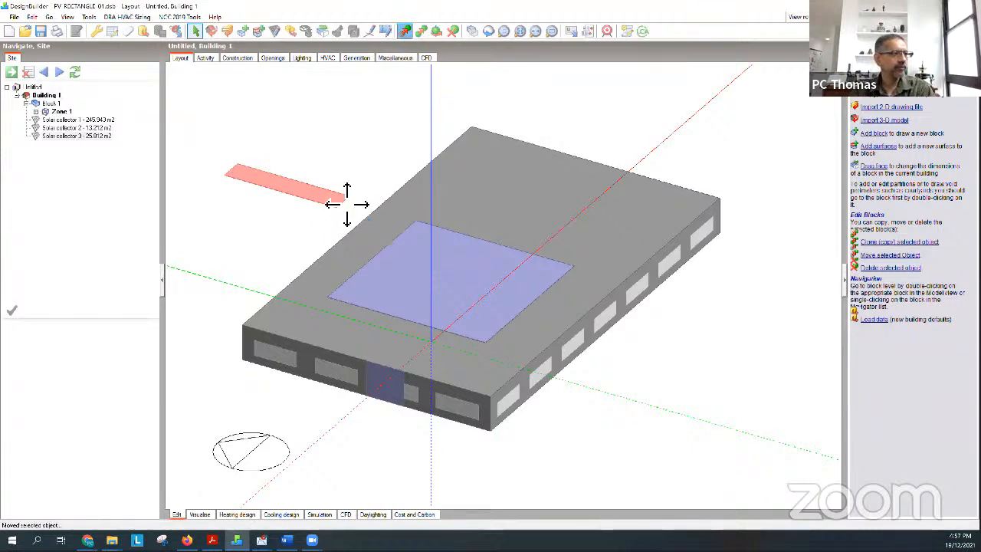
click(346, 204)
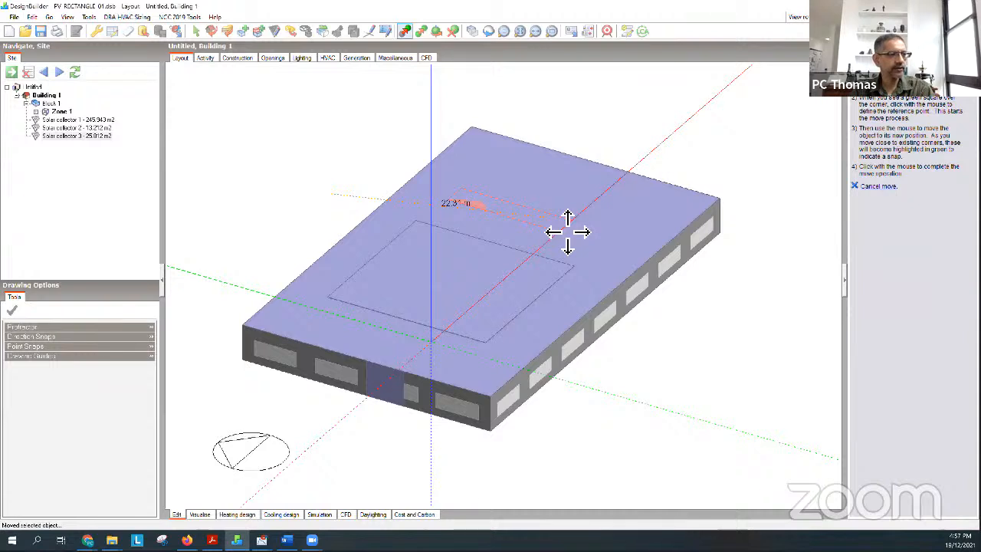
click(568, 232)
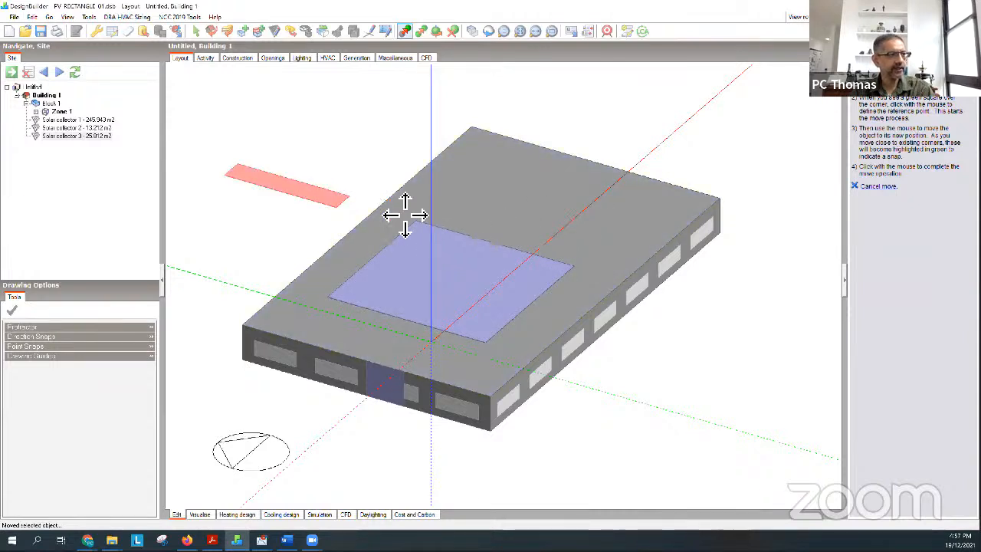
click(347, 210)
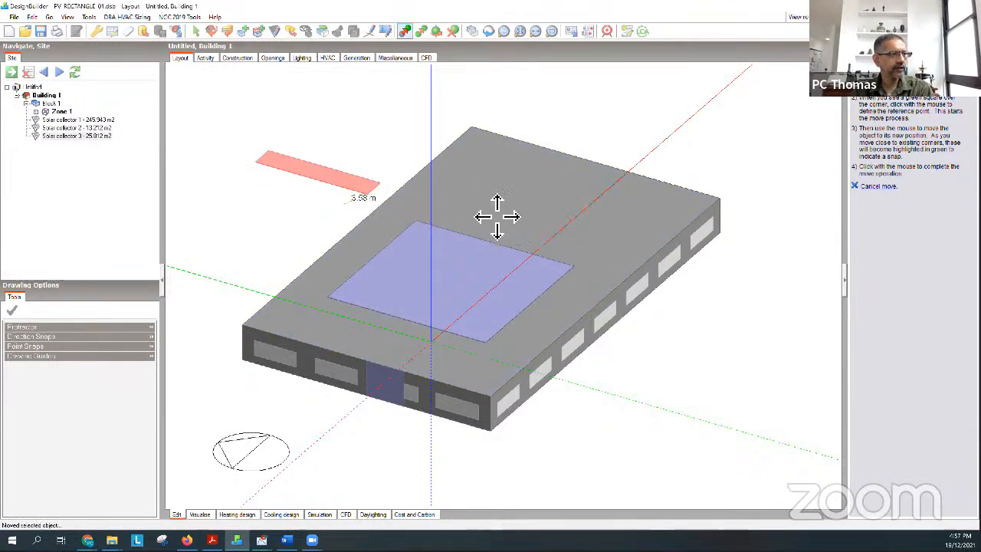
click(732, 215)
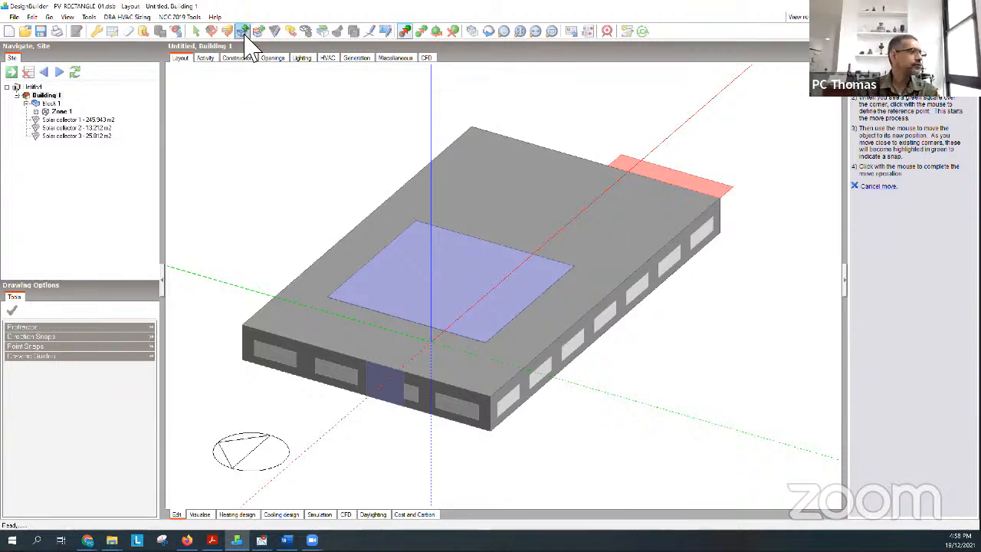
Draw a 10 m high extruded standard component block beyond the building's far end, with a base about 30 m by 10 m
click(244, 32)
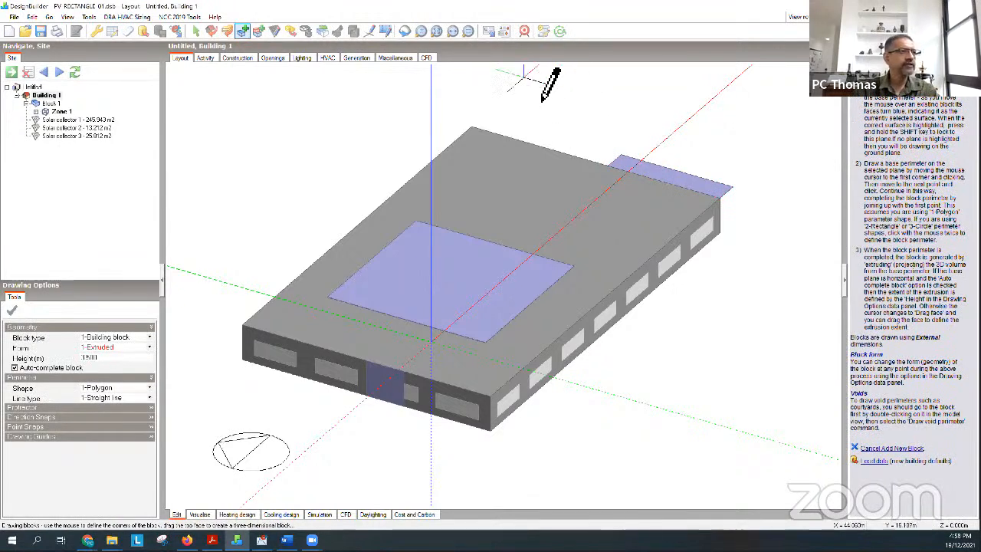
click(510, 75)
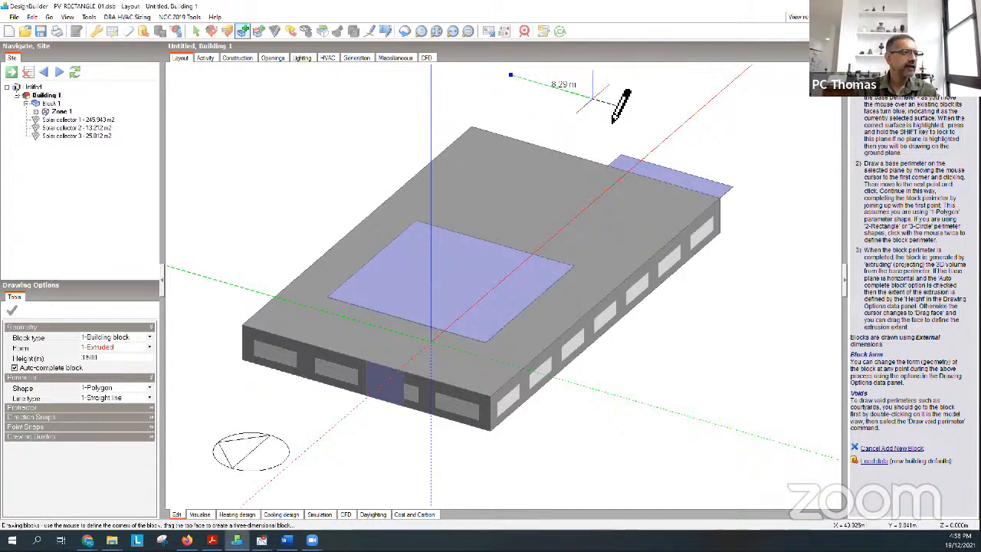
click(115, 358)
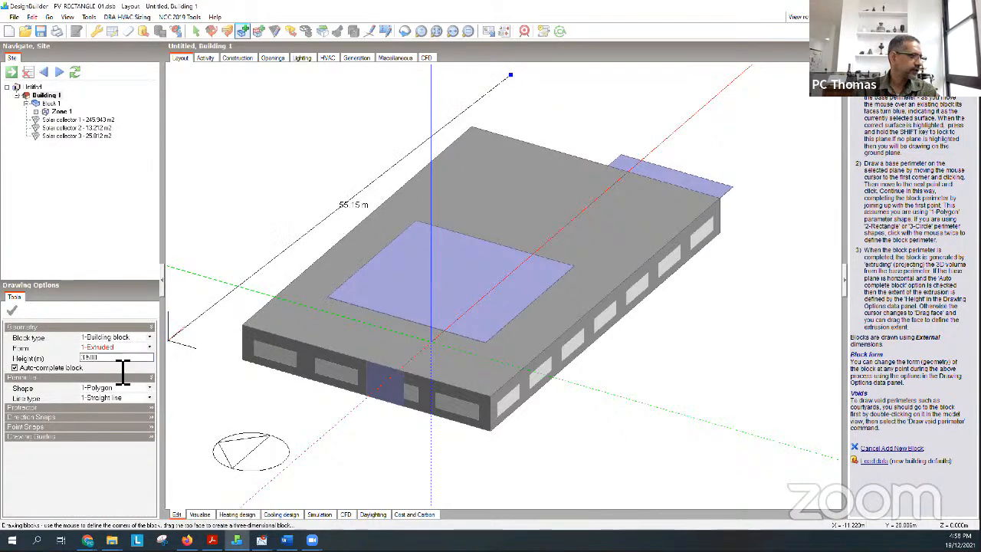
drag(109, 359, 80, 358)
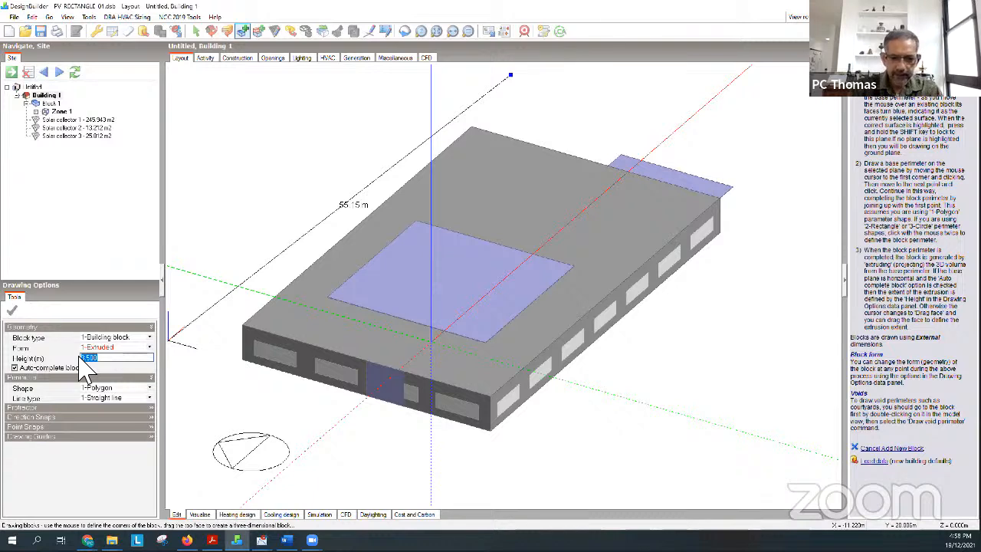
text(10)
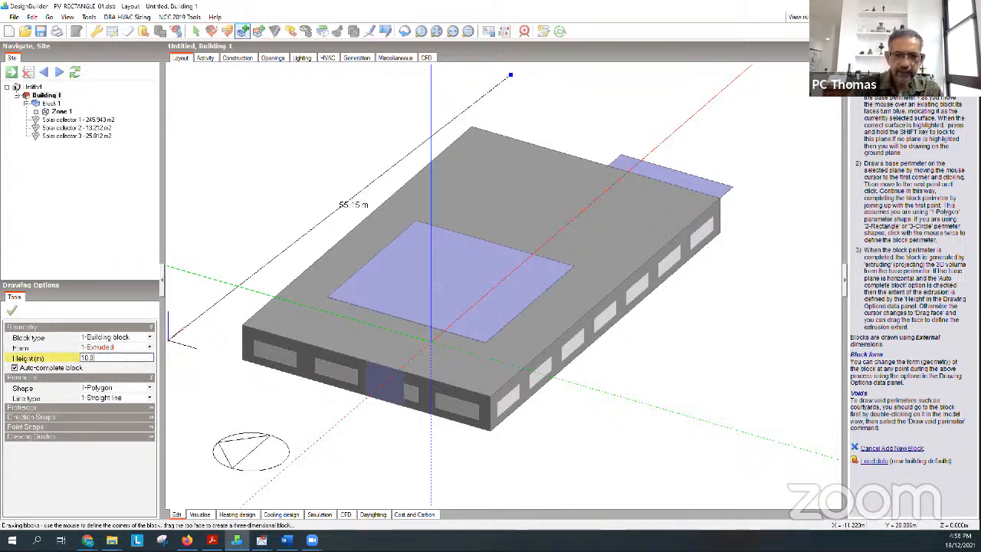
key(Return)
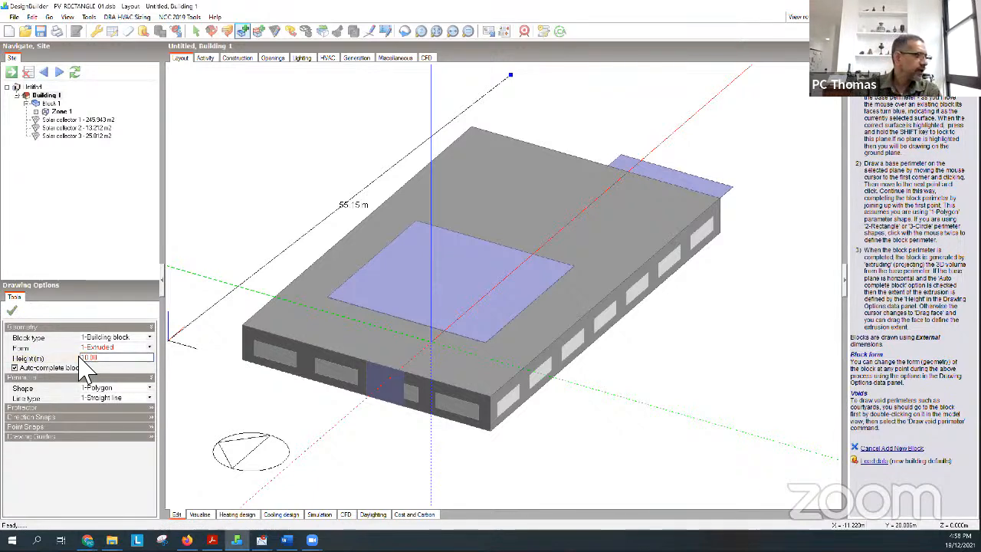
click(151, 338)
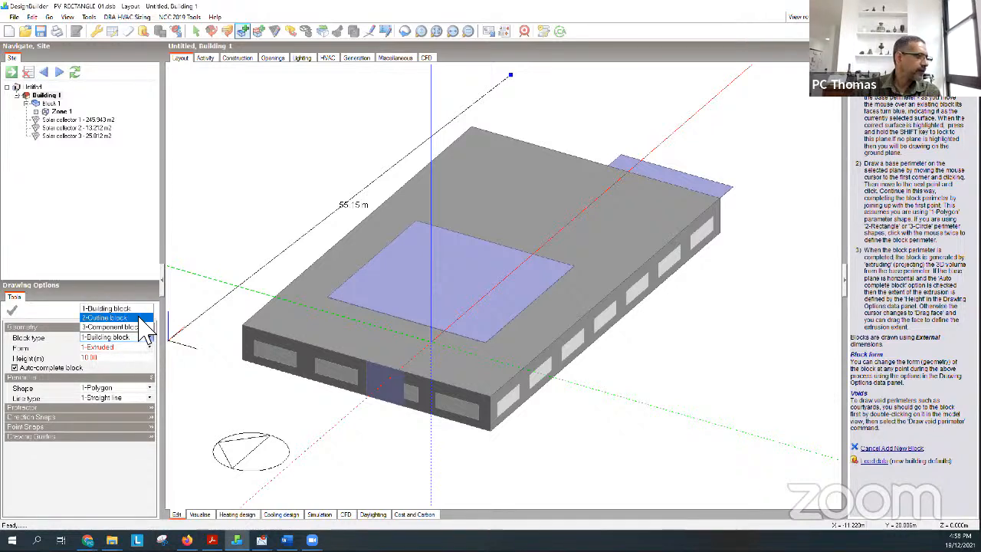
click(138, 327)
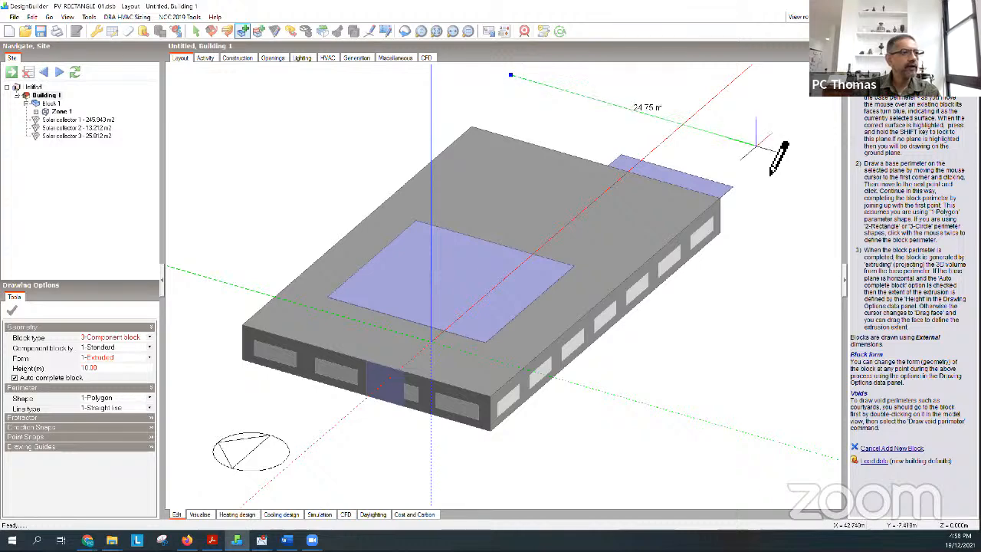
scroll(771, 177, down, 1)
scroll(771, 178, down, 2)
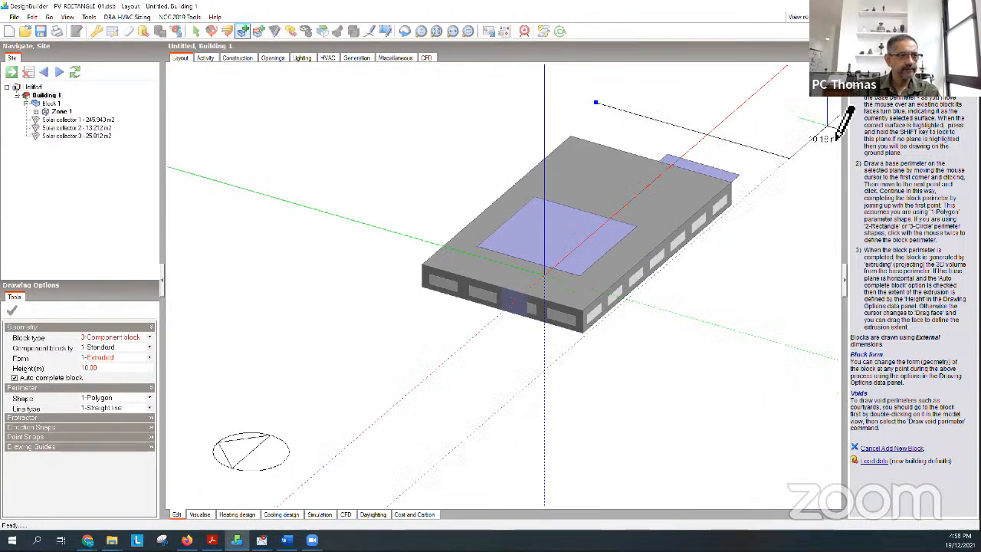
click(802, 134)
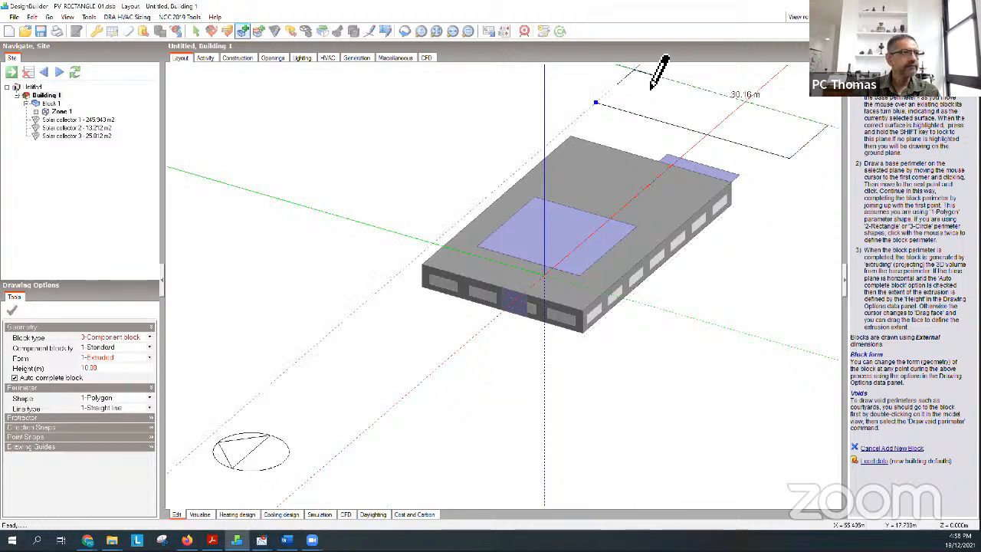
click(595, 102)
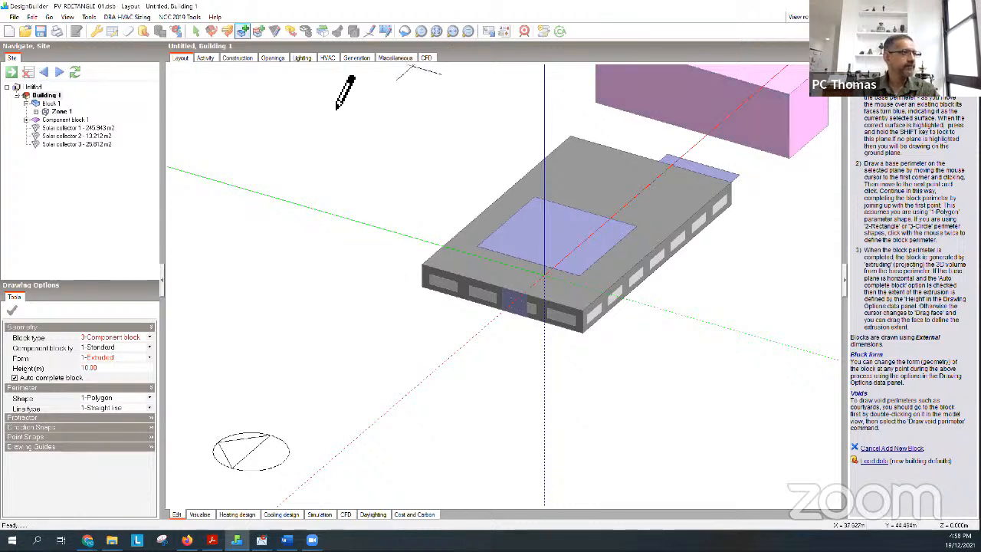
End the block drawing and show the rendered visualisation of the model with the sunpath diagram and shadows displayed
key(Escape)
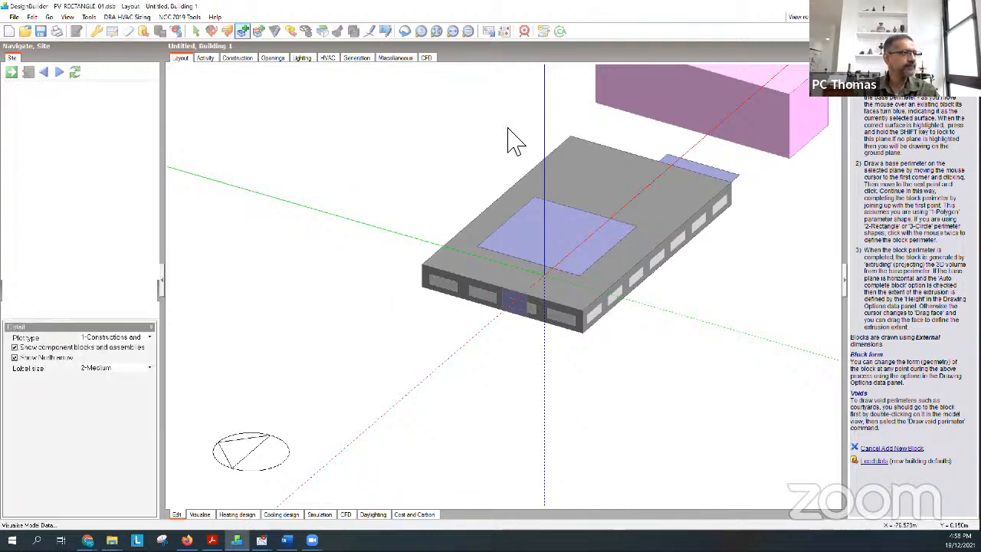
click(230, 60)
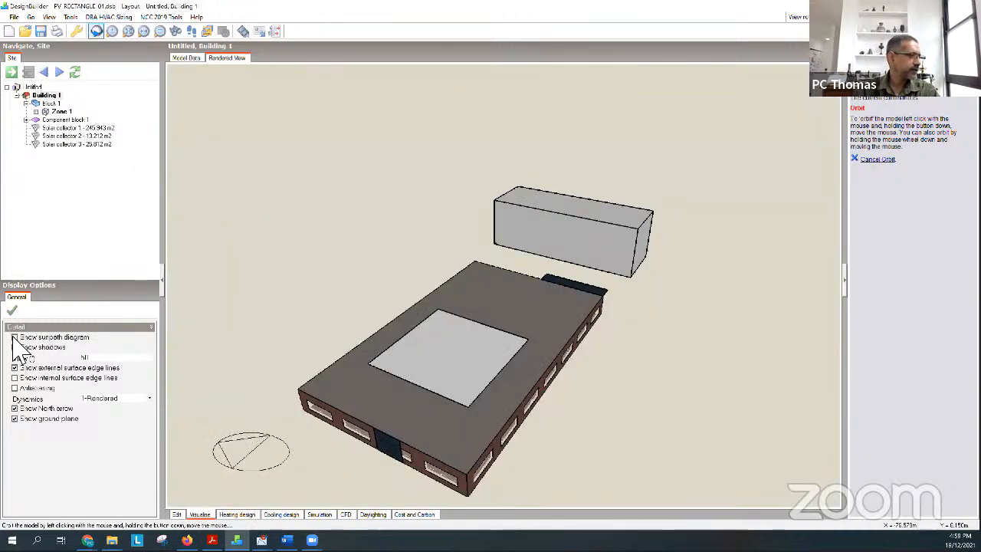
click(14, 337)
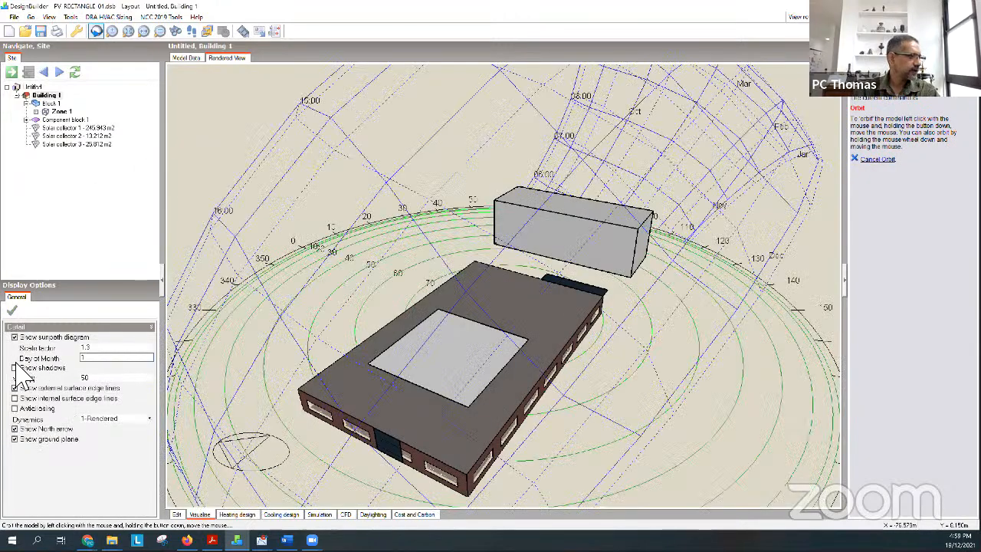
click(15, 369)
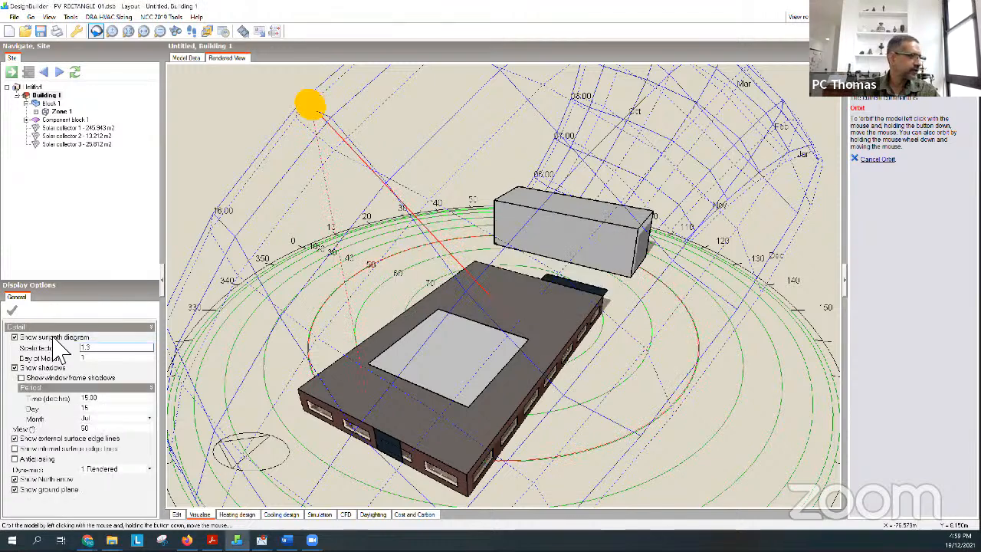
Set the sunpath day of month to 21 and the shadow period to December at time 8, and view the component block's shading
click(103, 358)
text(21)
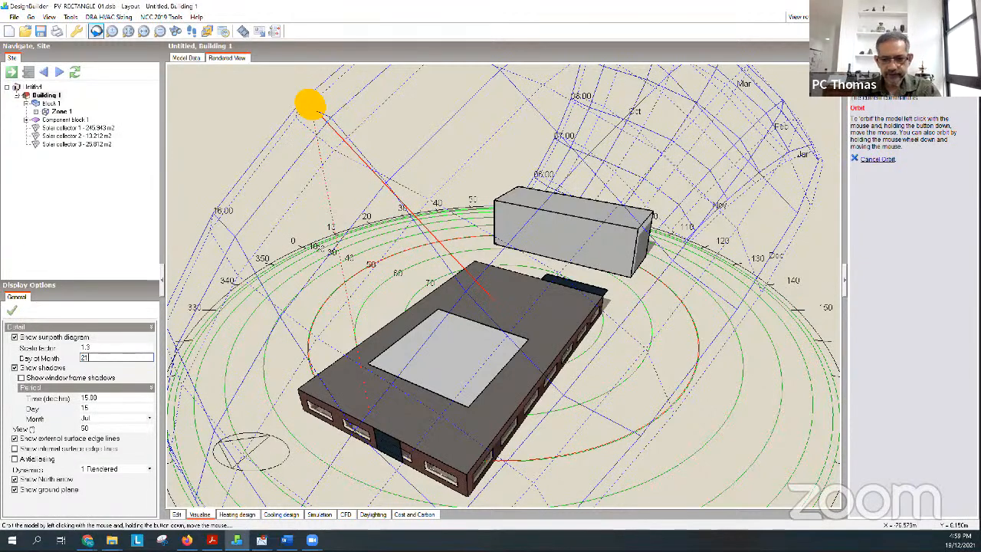
click(54, 364)
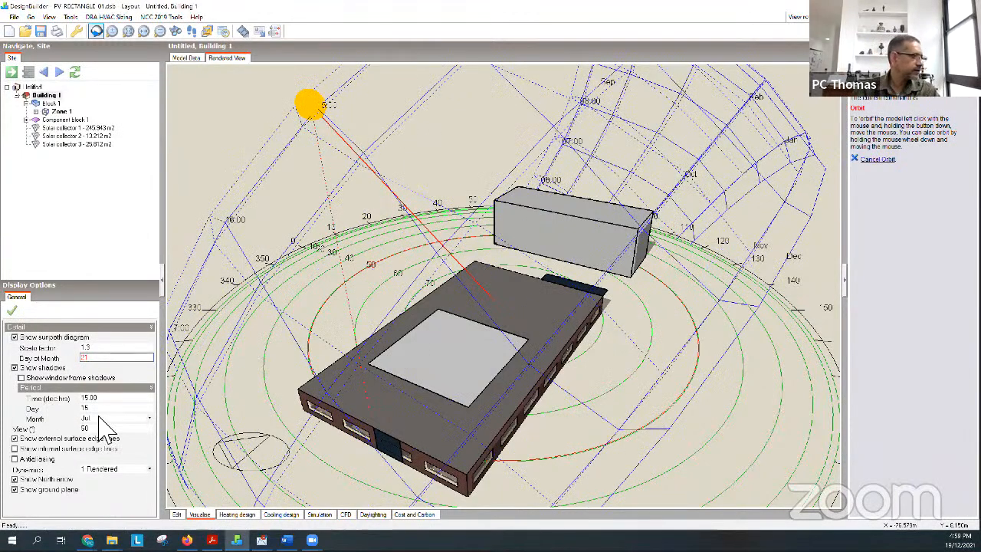
click(129, 420)
click(149, 418)
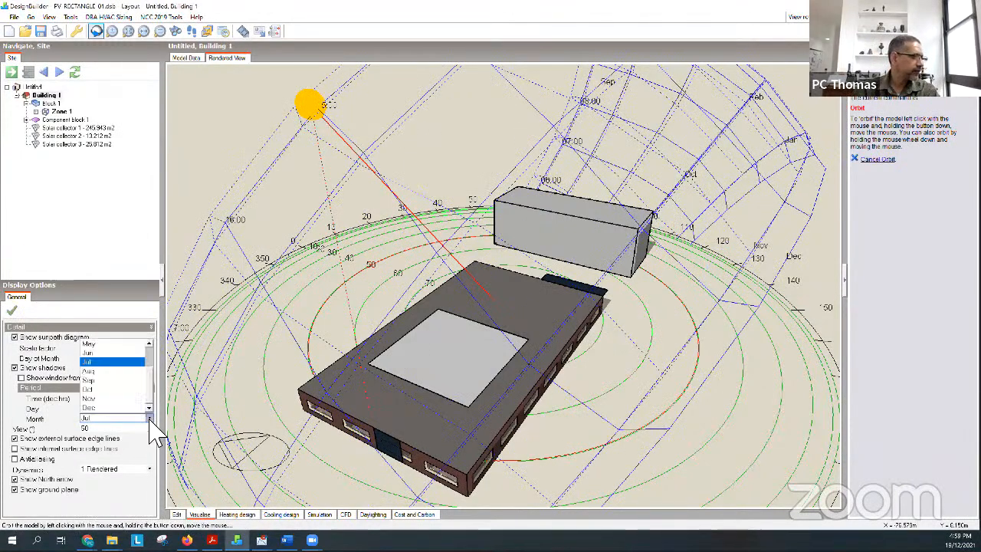
click(132, 409)
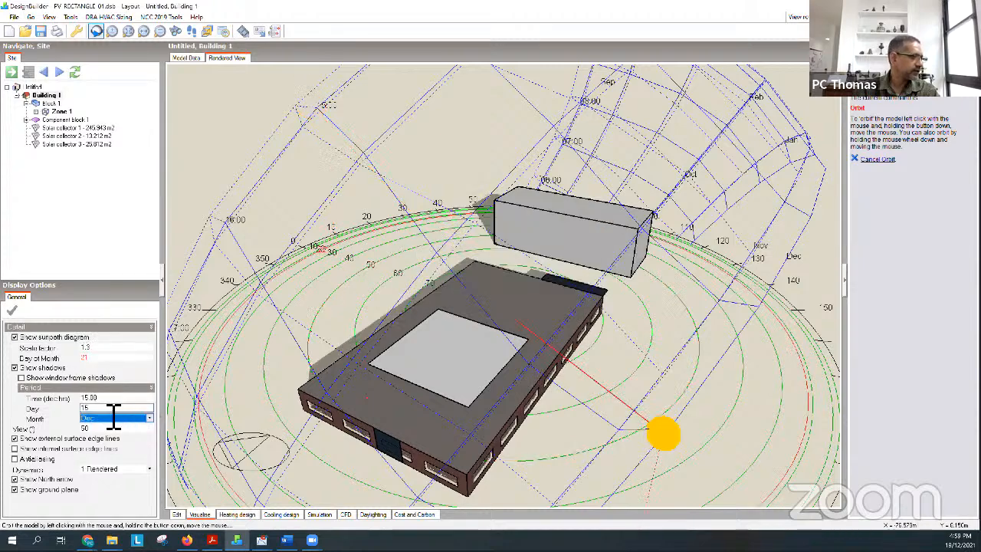
click(58, 409)
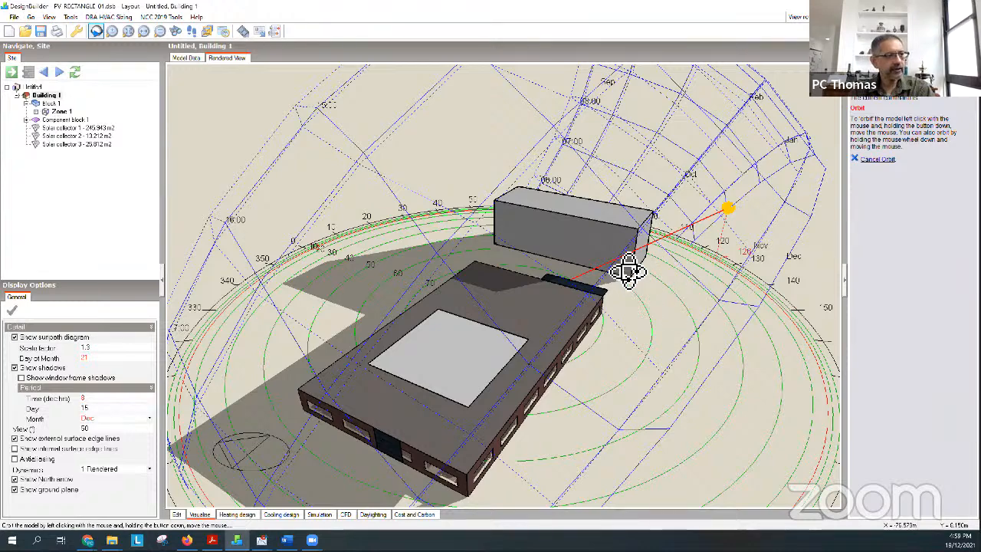
drag(626, 274, 611, 293)
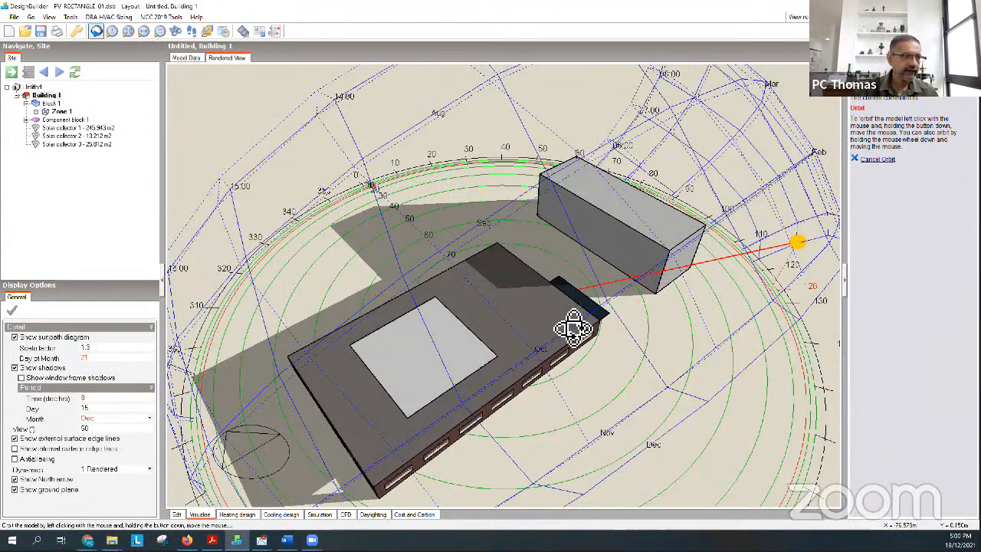
drag(597, 328, 337, 528)
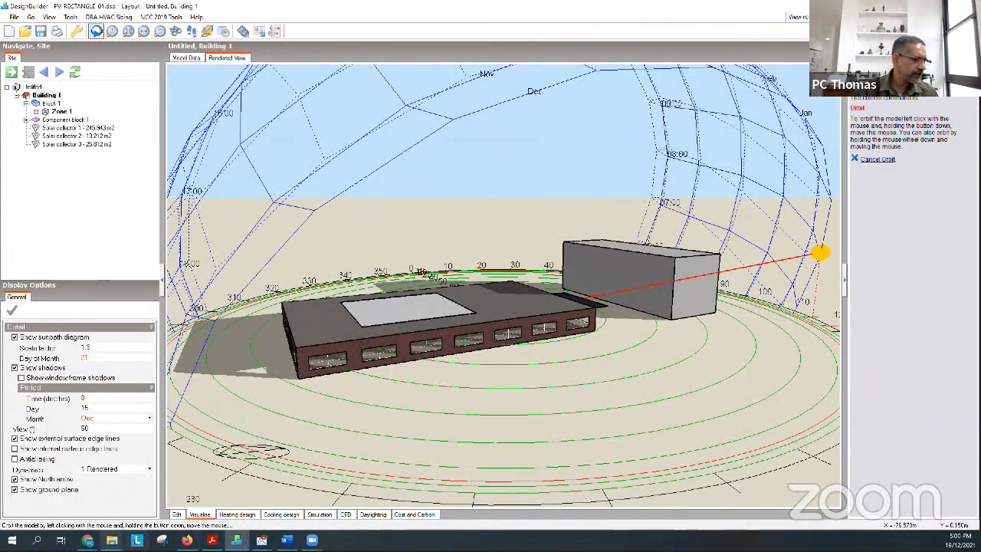
Switch to the browser with the YouTube video "Design Builder Solar PV Modeling Part 1/3" and make its window taller
mouse_move(87, 539)
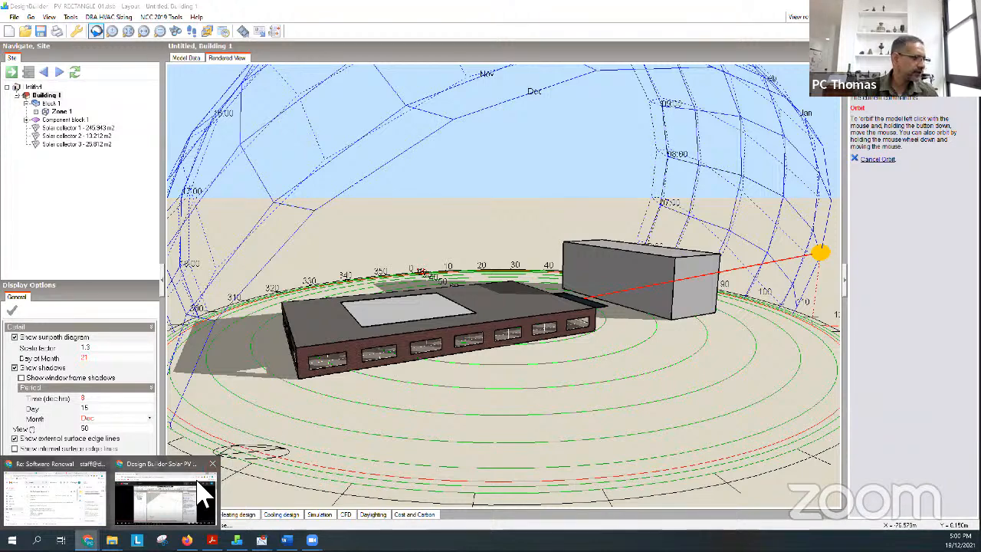
key(alt+Tab)
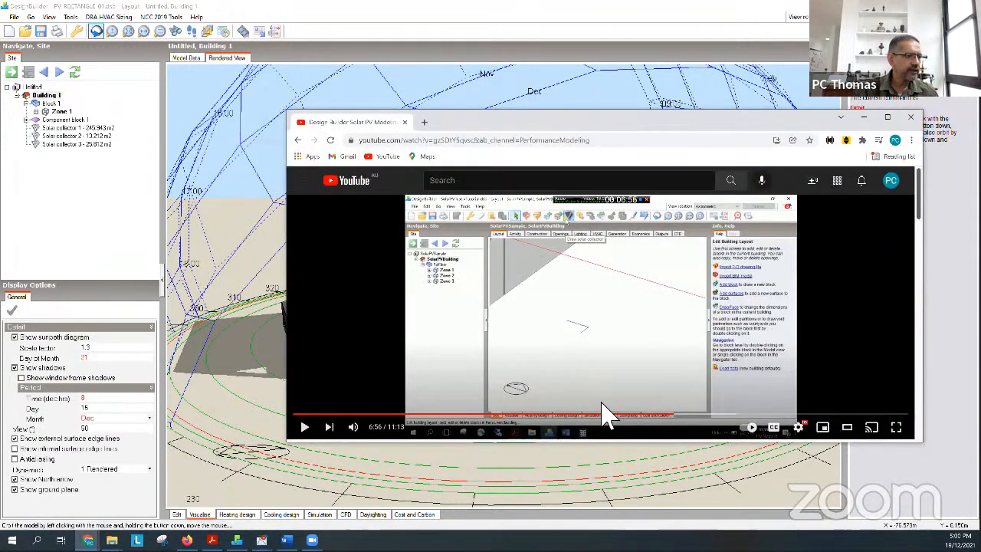
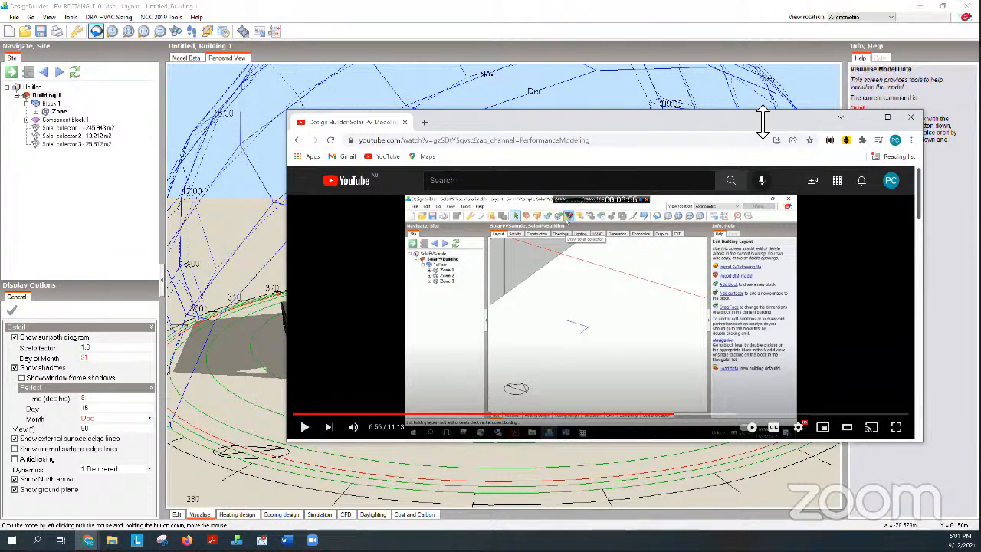
drag(762, 120, 756, 55)
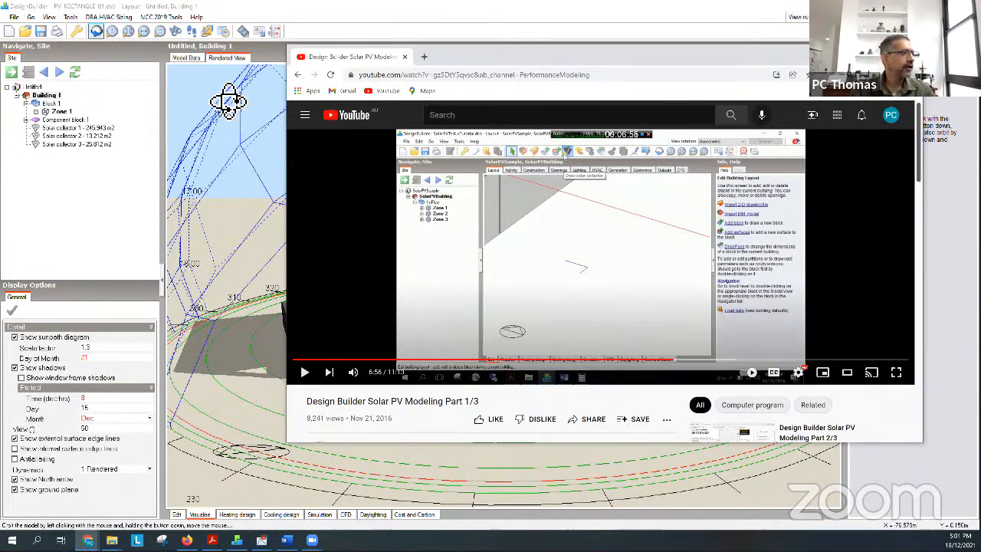
Switch back to DesignBuilder and return to the building's editable layout, seen from above with all collectors and the component block
click(203, 83)
click(190, 61)
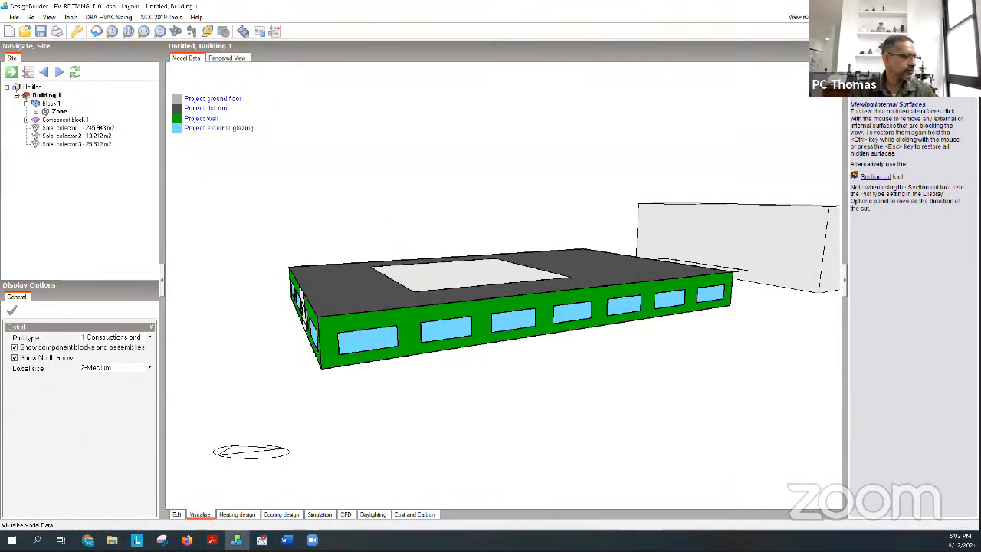
click(177, 514)
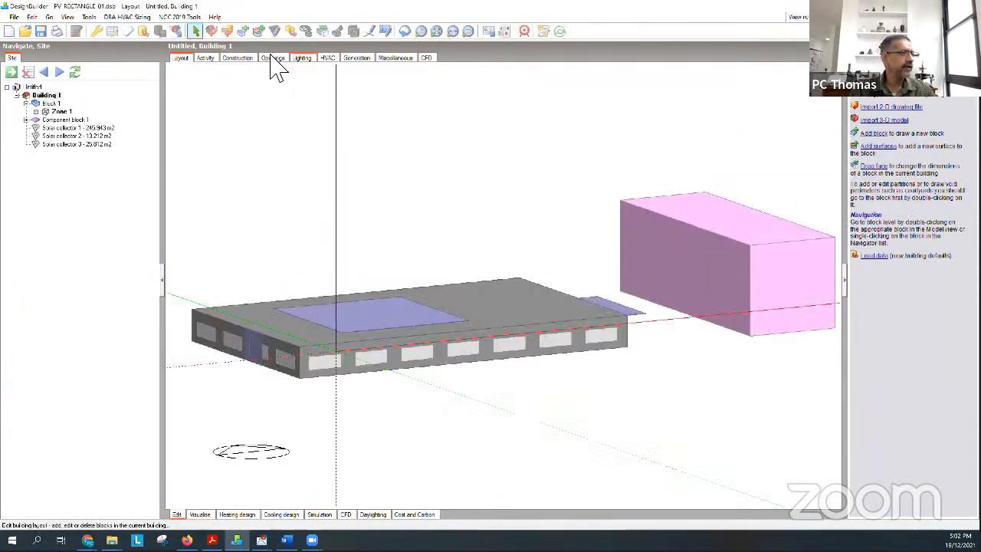
click(405, 30)
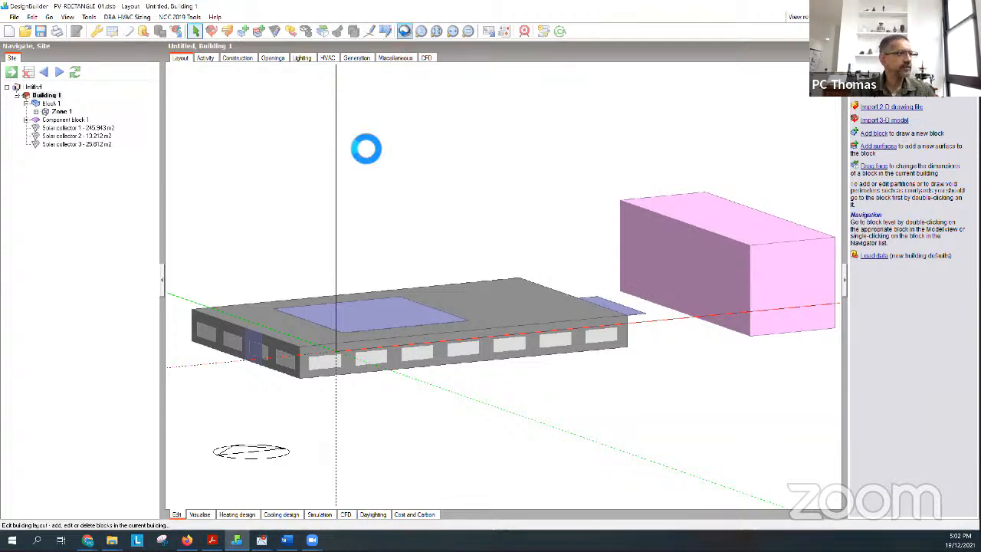
drag(377, 219, 314, 97)
click(275, 31)
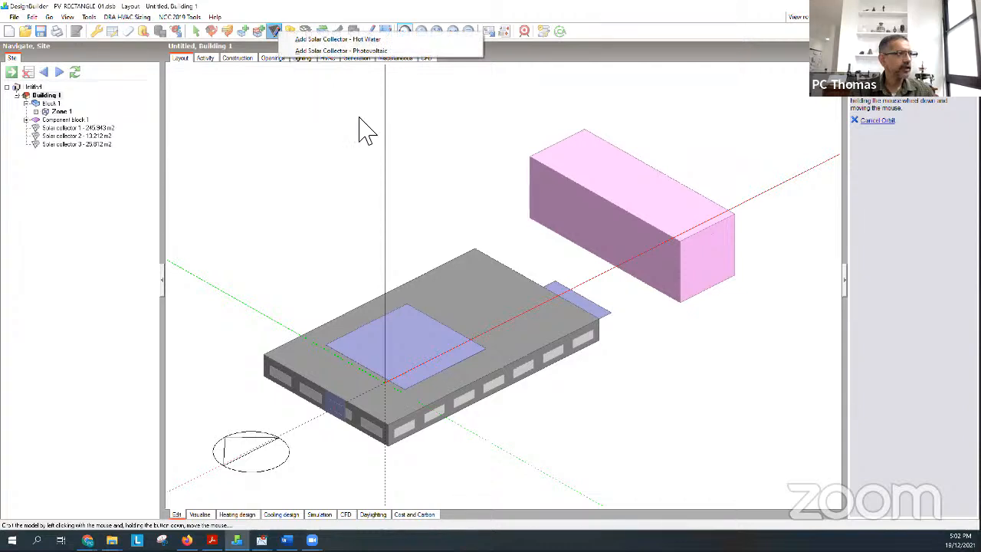
click(339, 40)
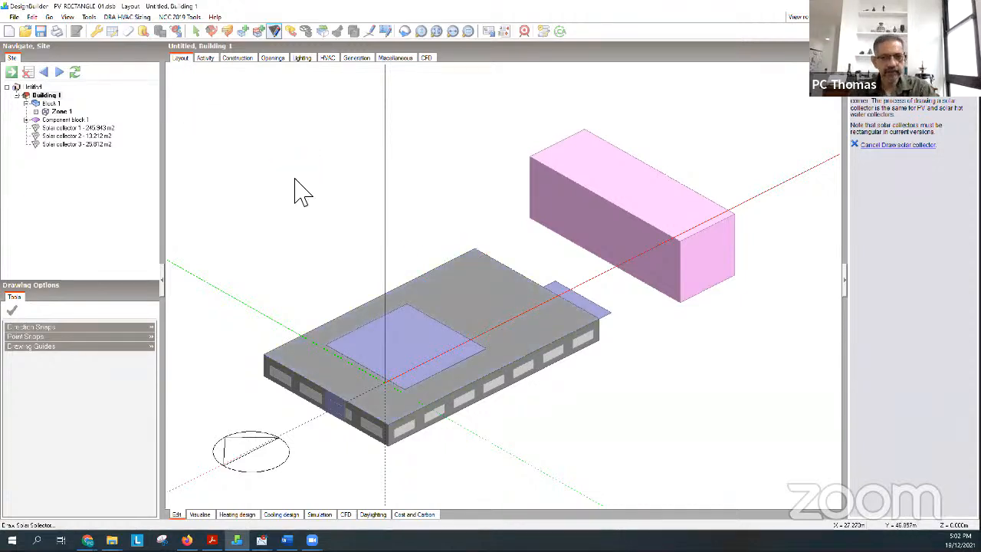
key(Escape)
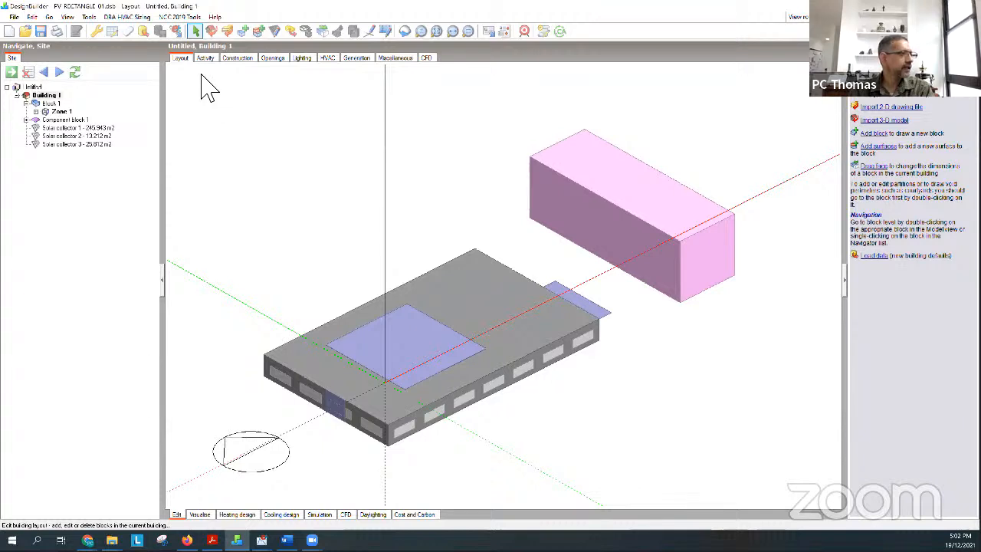
Set the HVAC model option to Detailed and open the HVAC system of Building 1
click(94, 32)
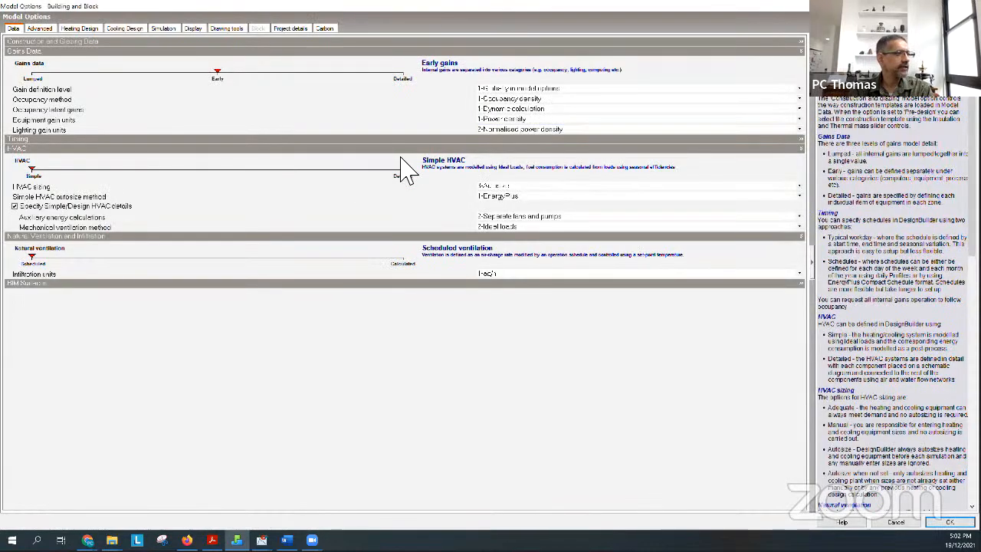
click(402, 170)
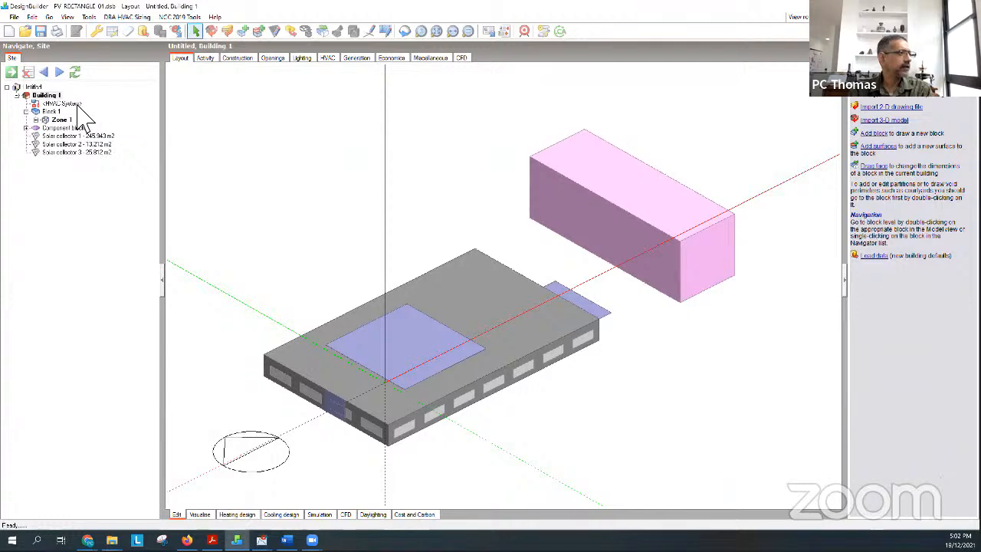
click(66, 102)
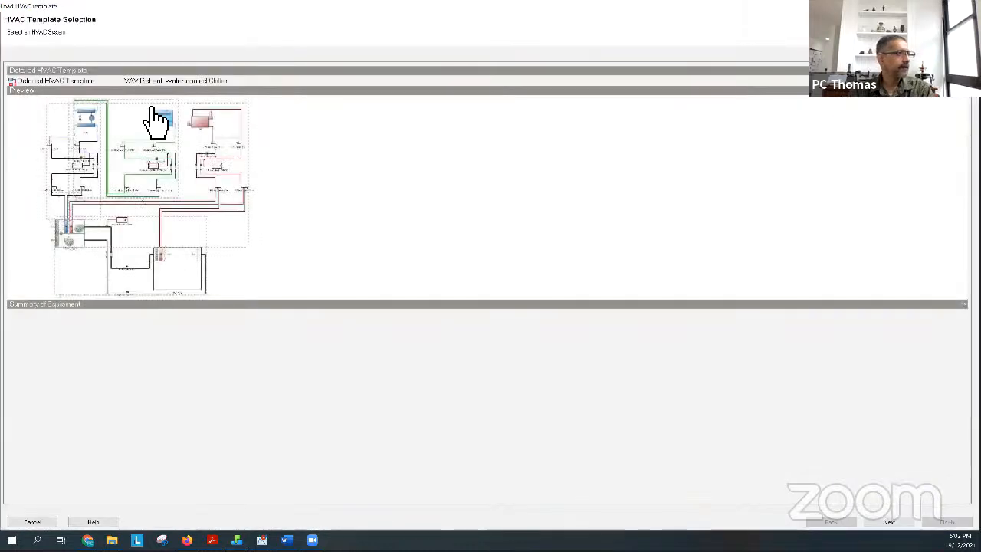
Preview the Solar-assisted DHW template from the DHW group of detailed HVAC templates, without loading it
click(175, 81)
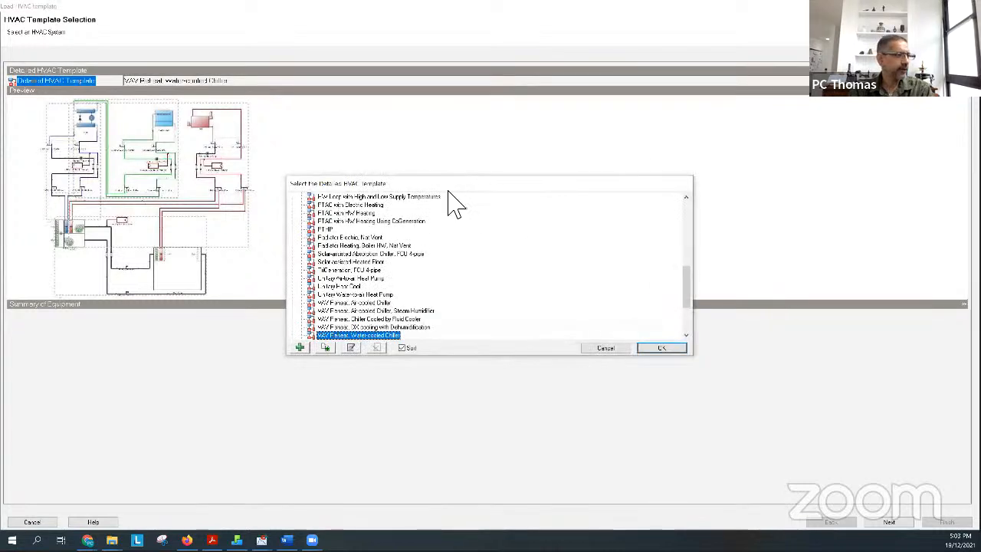
scroll(449, 230, down, 5)
scroll(449, 236, up, 10)
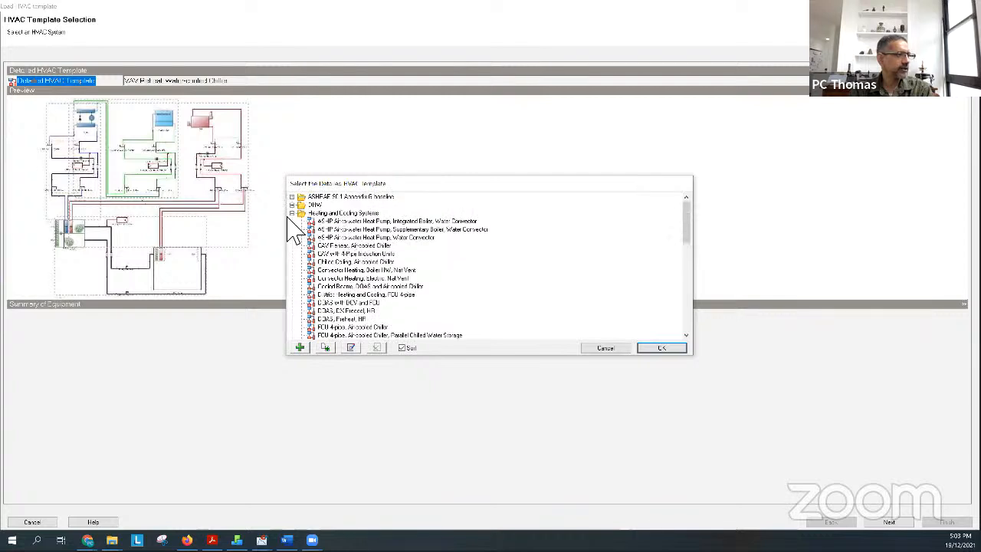
click(292, 205)
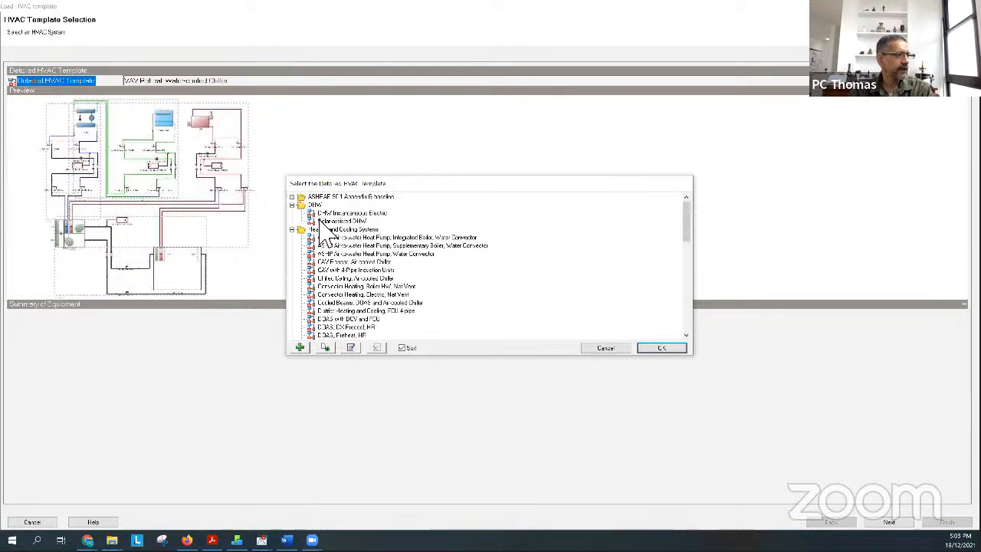
click(362, 222)
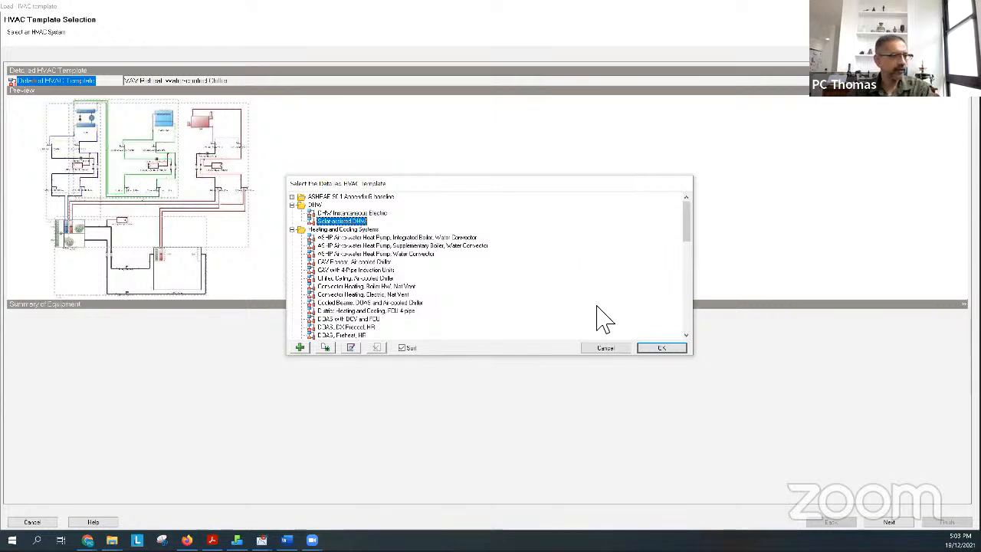
click(663, 348)
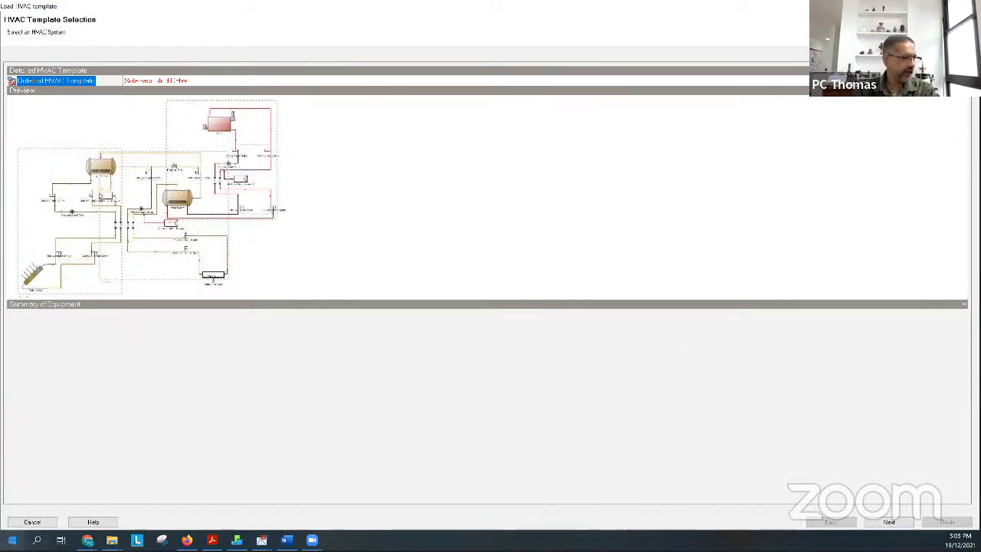
click(33, 522)
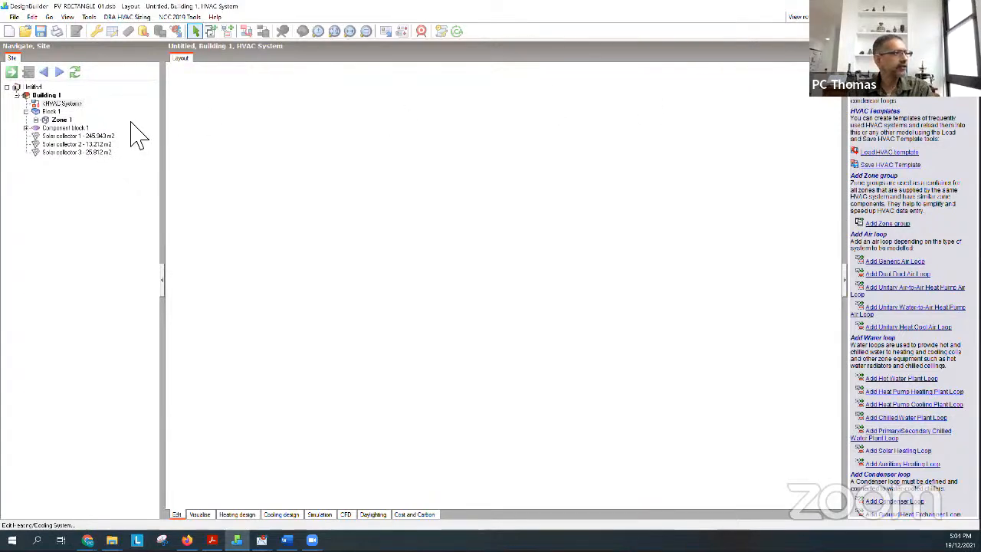
Open DetHVAC-02-CentralPlant.dsb, saving the changes to PV-RECTANGLE-01.dsb, and show the HVAC system schematic of its Building 1
click(14, 17)
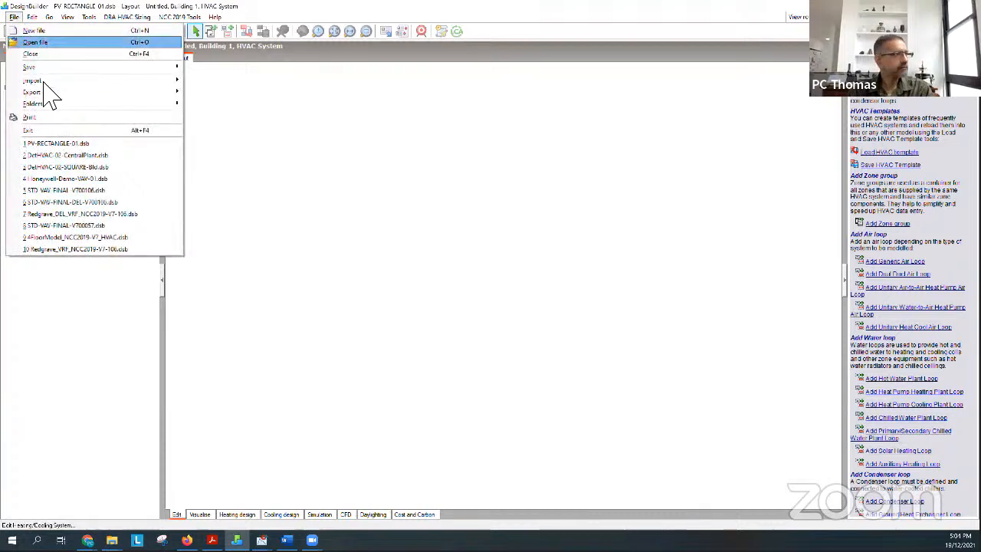
click(79, 155)
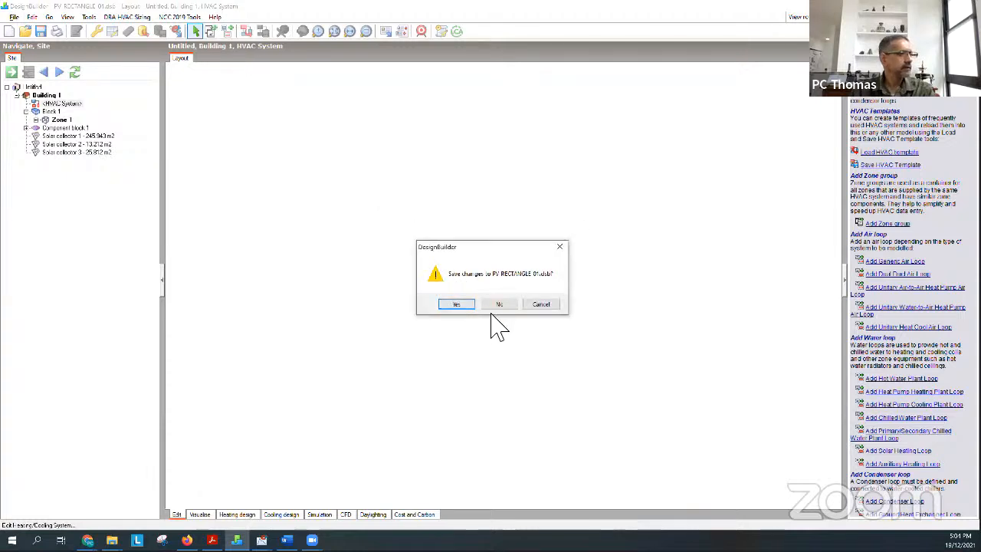
click(456, 304)
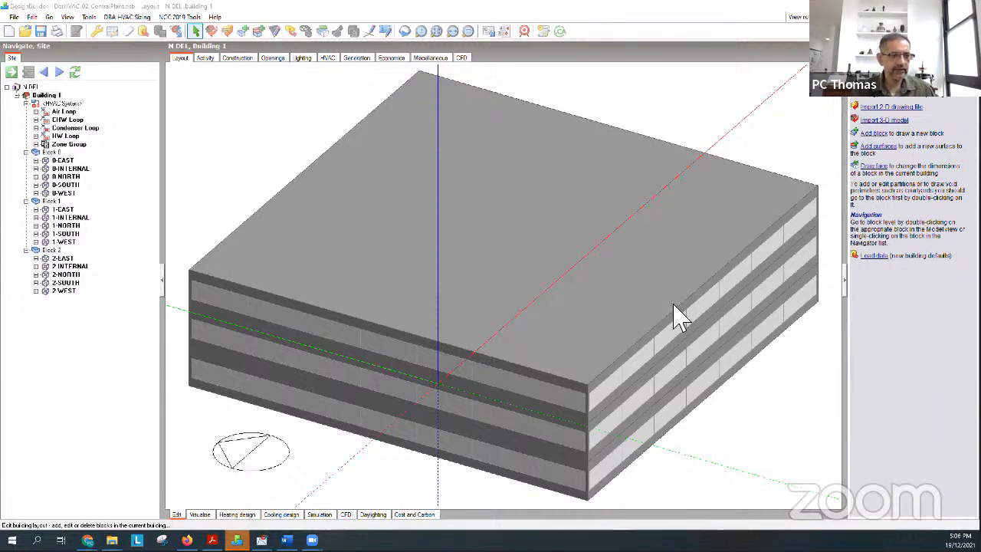
scroll(674, 304, down, 1)
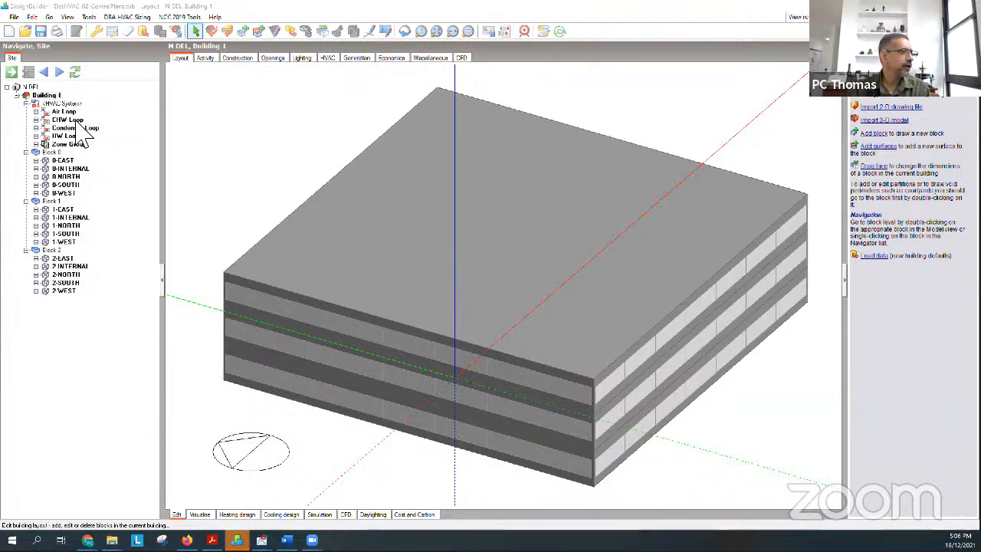
click(65, 102)
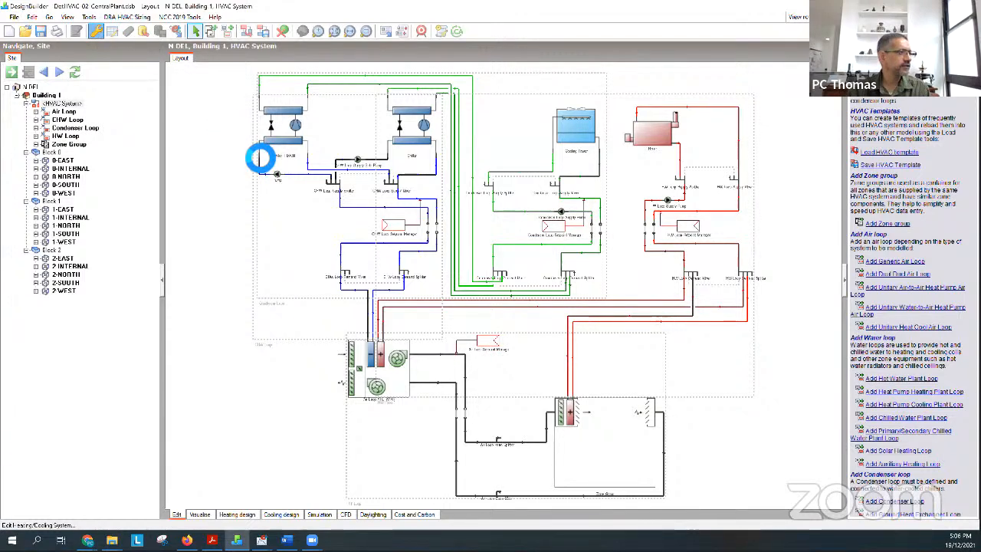
Set the HVAC model option to Simple and show the 3D layout of Building 1
click(272, 182)
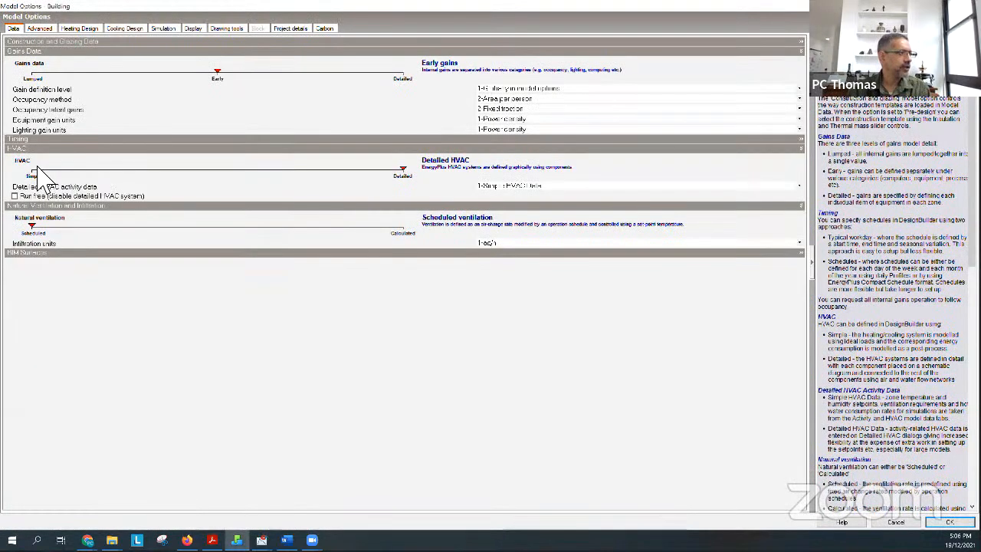
click(53, 181)
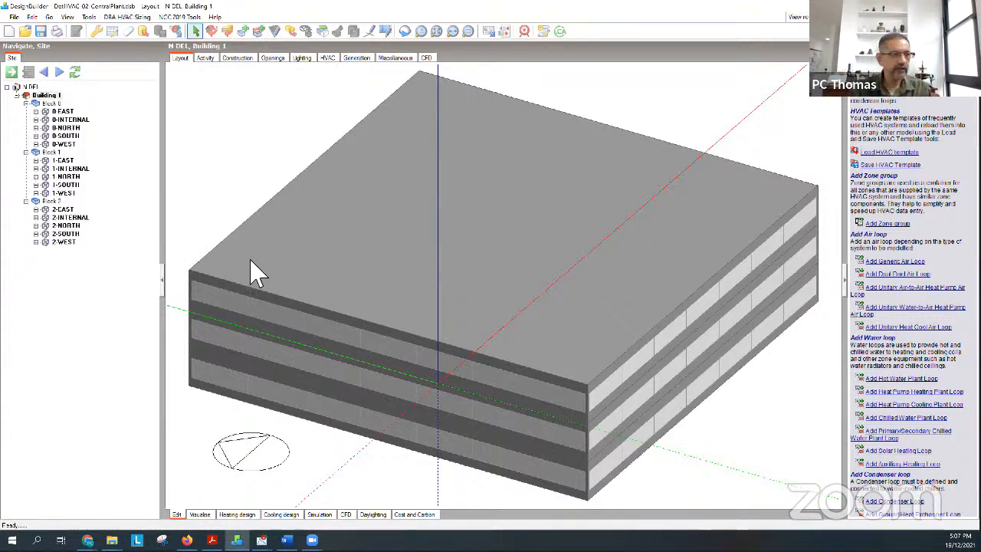
scroll(268, 264, down, 2)
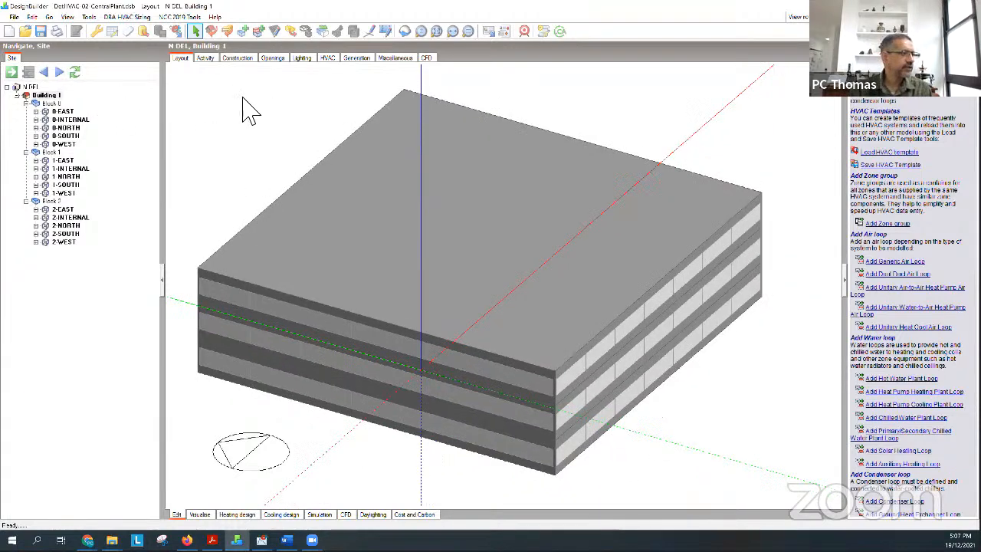
Browse the HVAC templates available for Building 1's simple HVAC data, without changing the assigned template
click(331, 60)
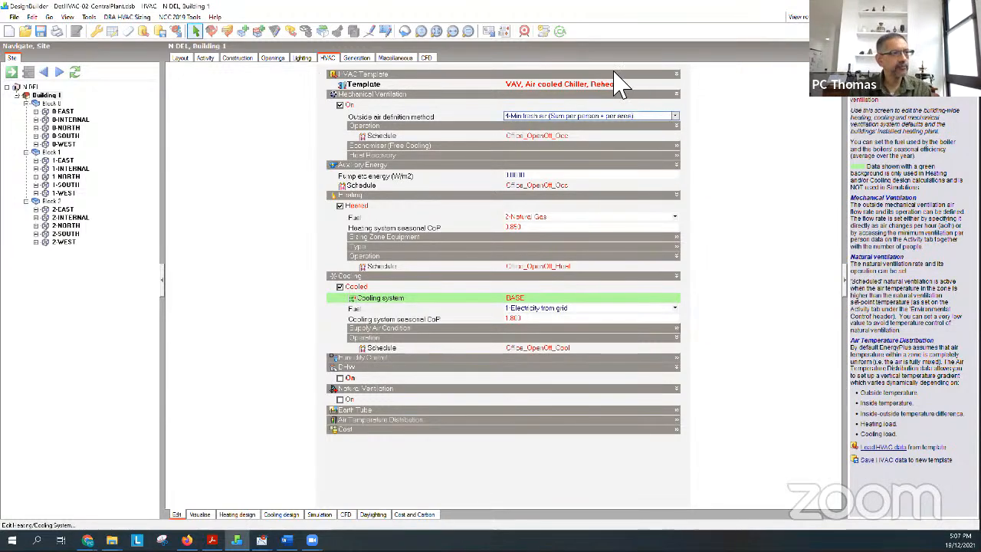
click(673, 85)
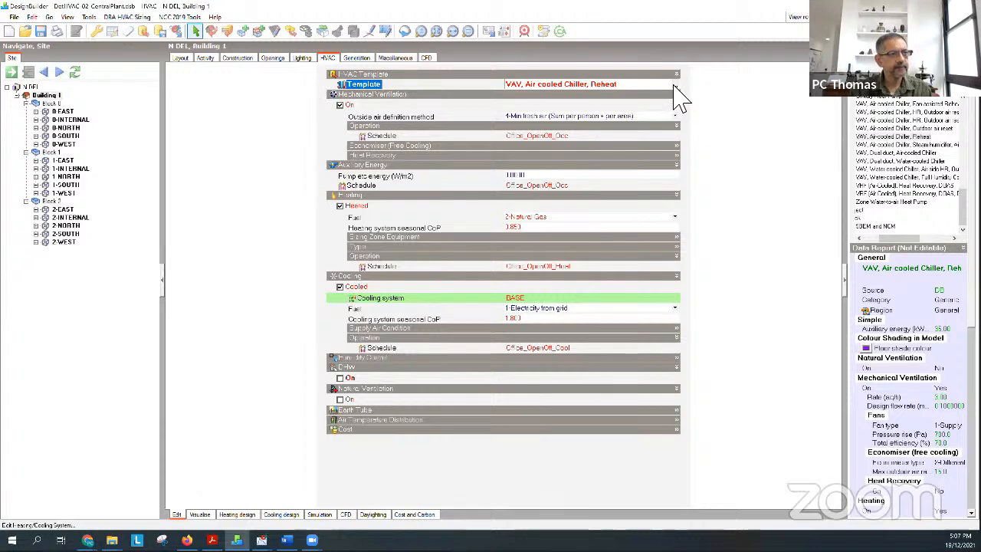
click(674, 84)
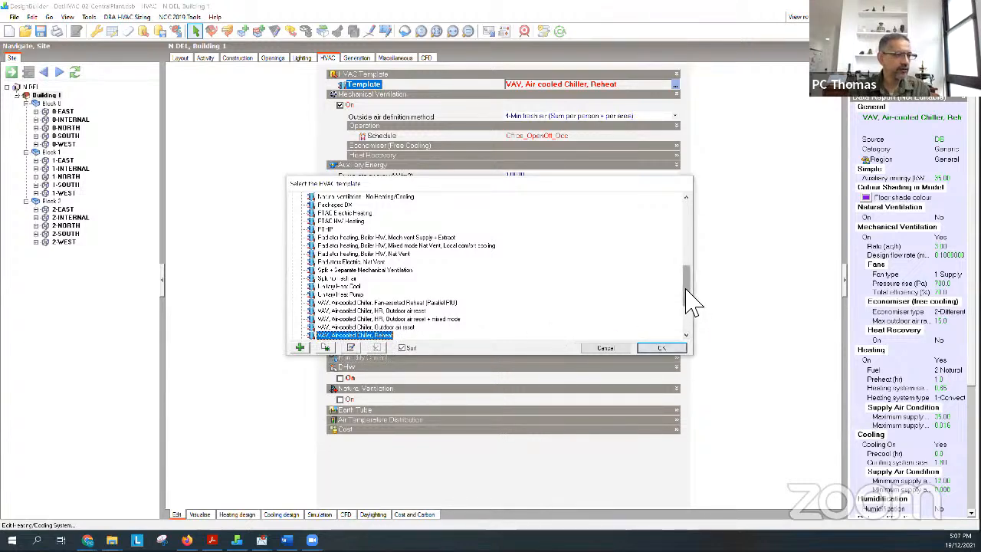
scroll(692, 302, down, 2)
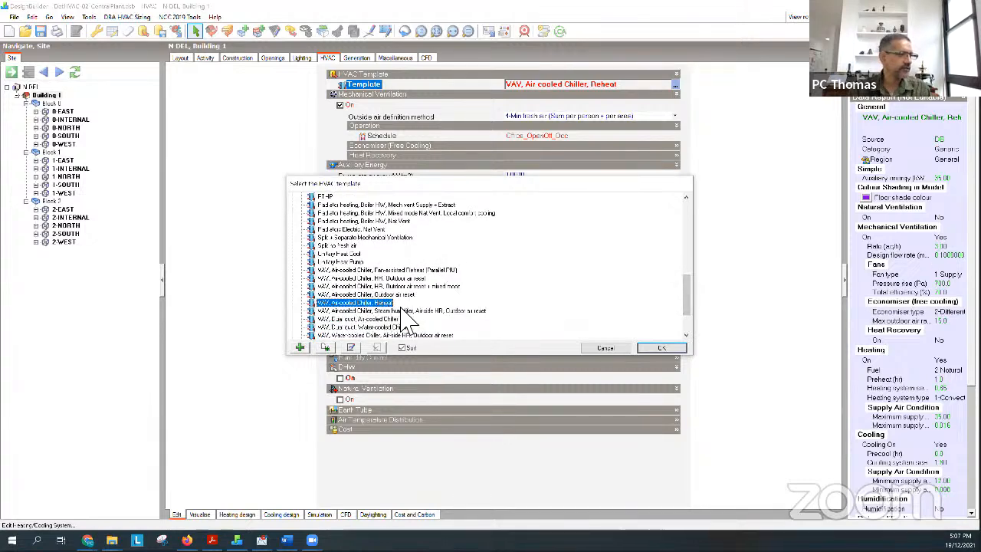
scroll(478, 315, down, 1)
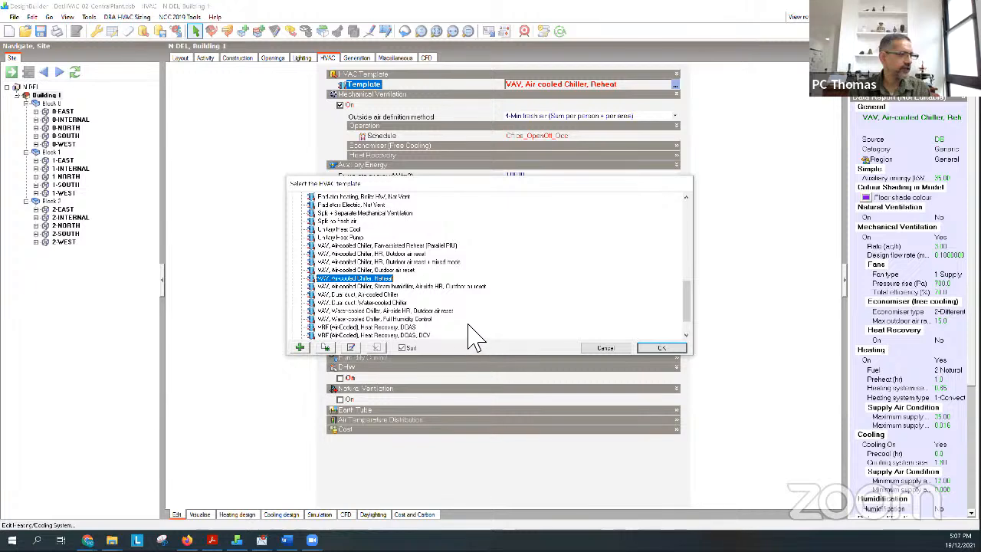
scroll(475, 337, down, 1)
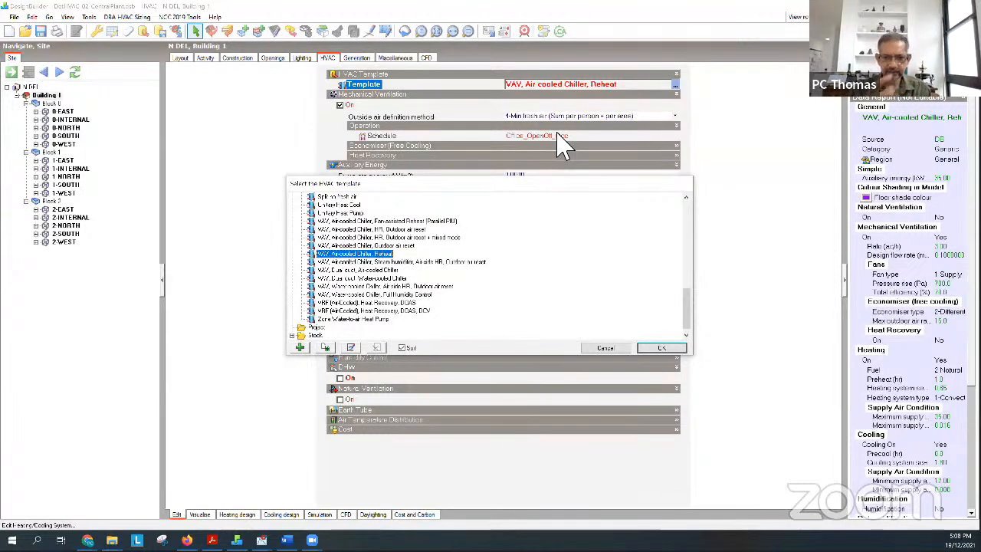
click(615, 351)
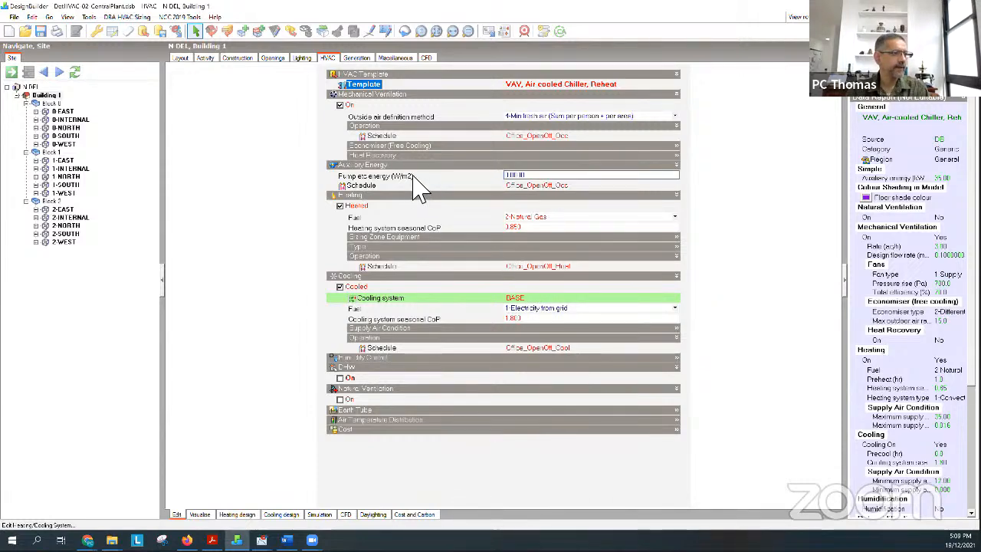
Examine the supply air condition settings for heating and cooling in Building 1's HVAC data
click(475, 256)
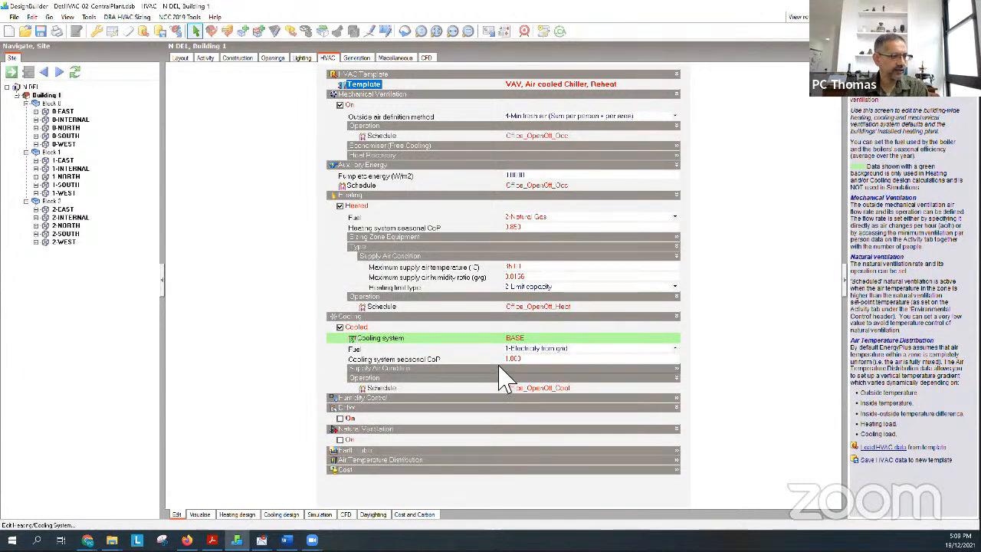
click(497, 370)
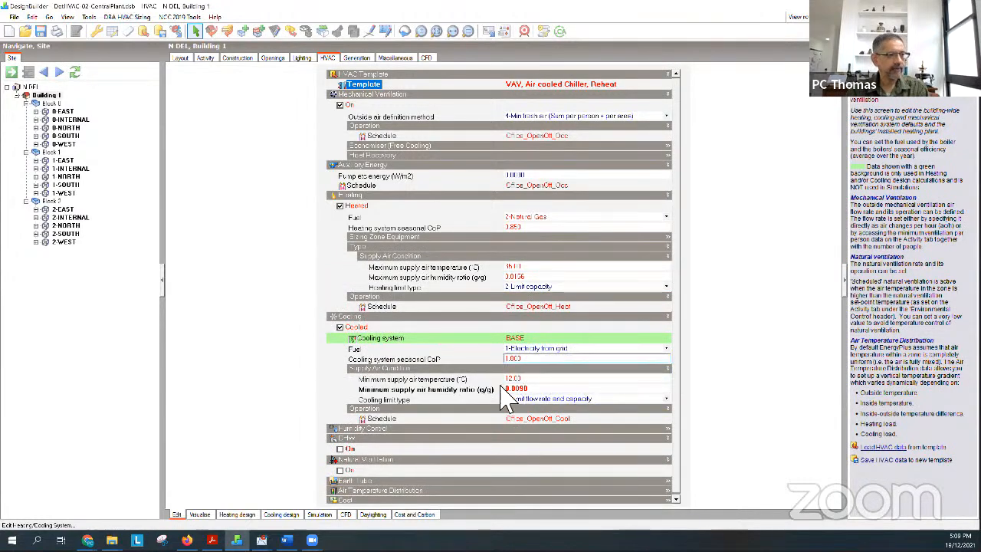
click(548, 269)
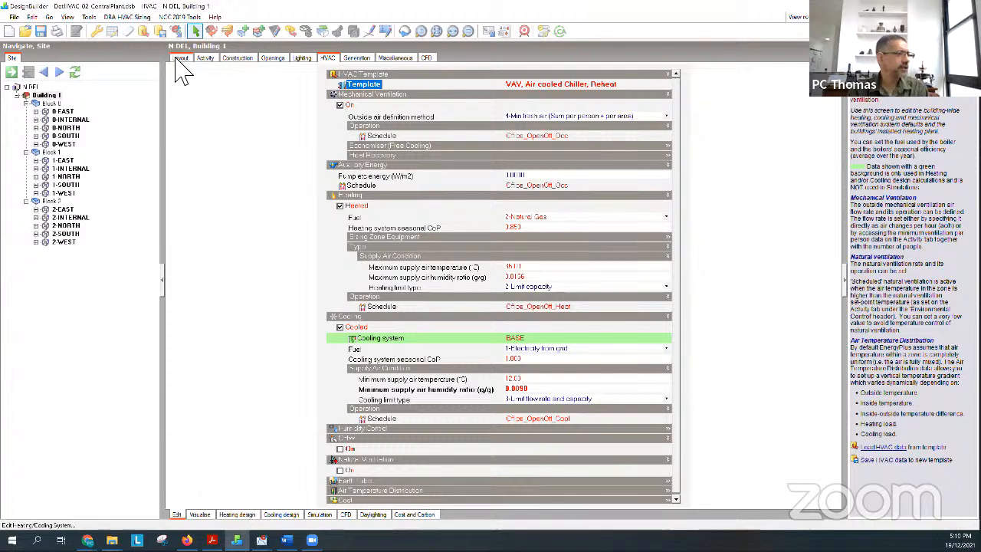
Set the HVAC model option to Detailed, with Simple HVAC Data as the detailed HVAC activity data
click(95, 33)
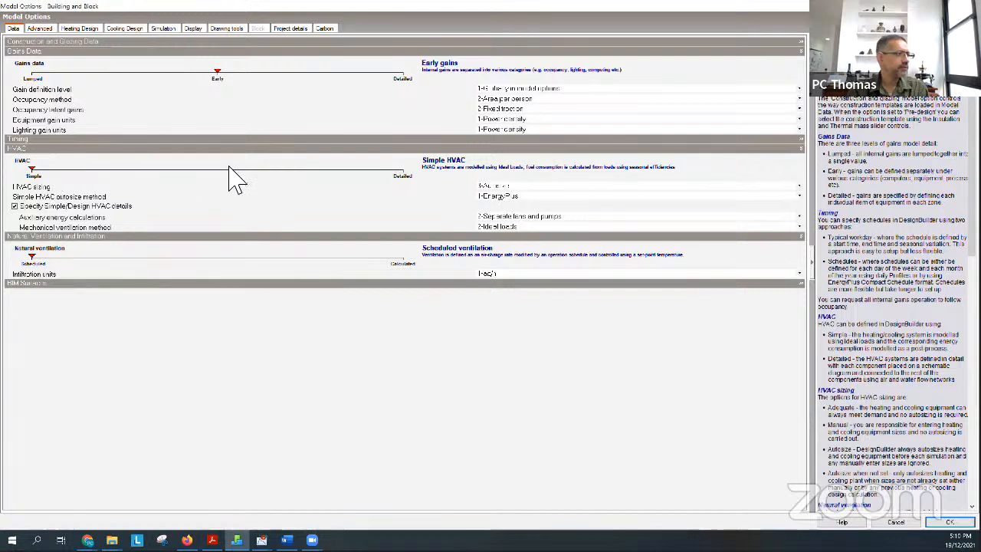
click(230, 169)
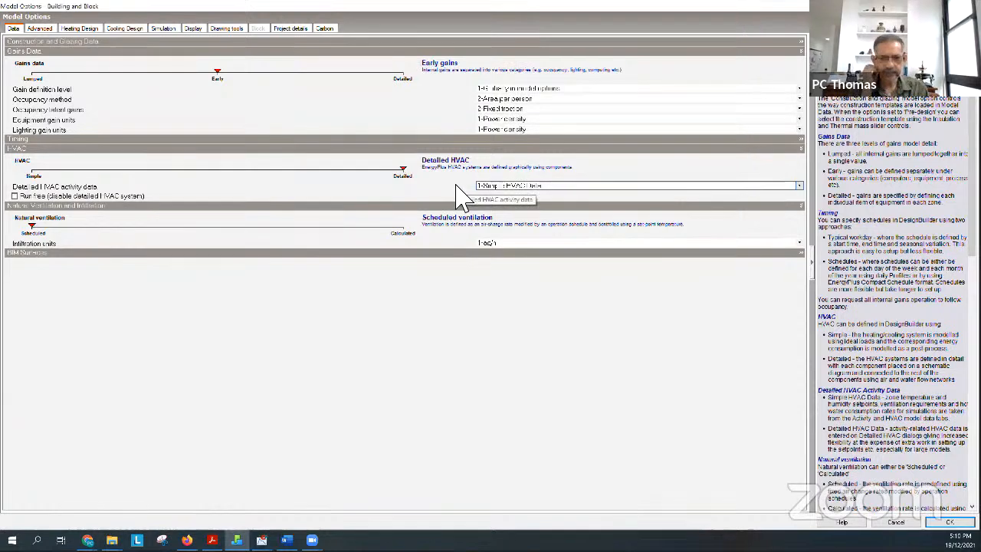
click(800, 186)
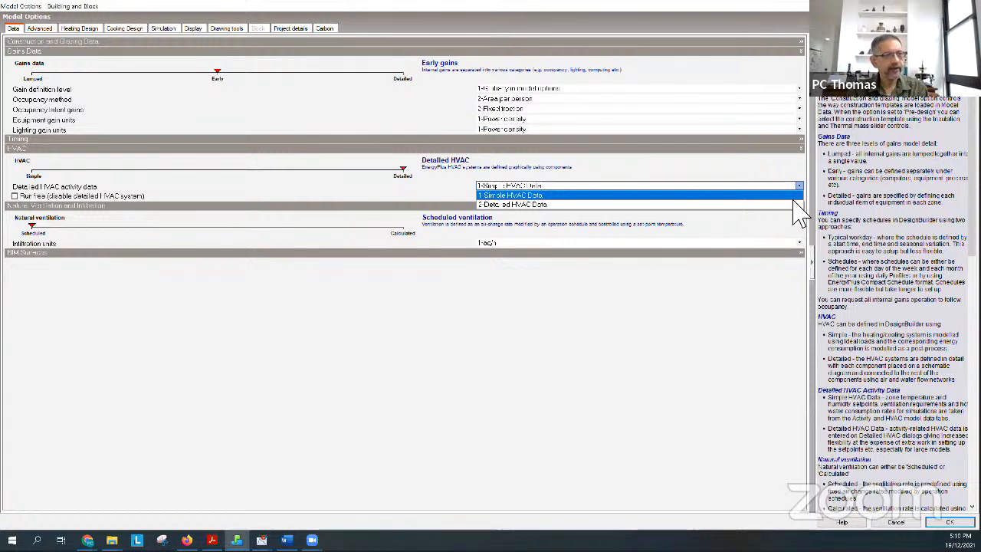
click(793, 205)
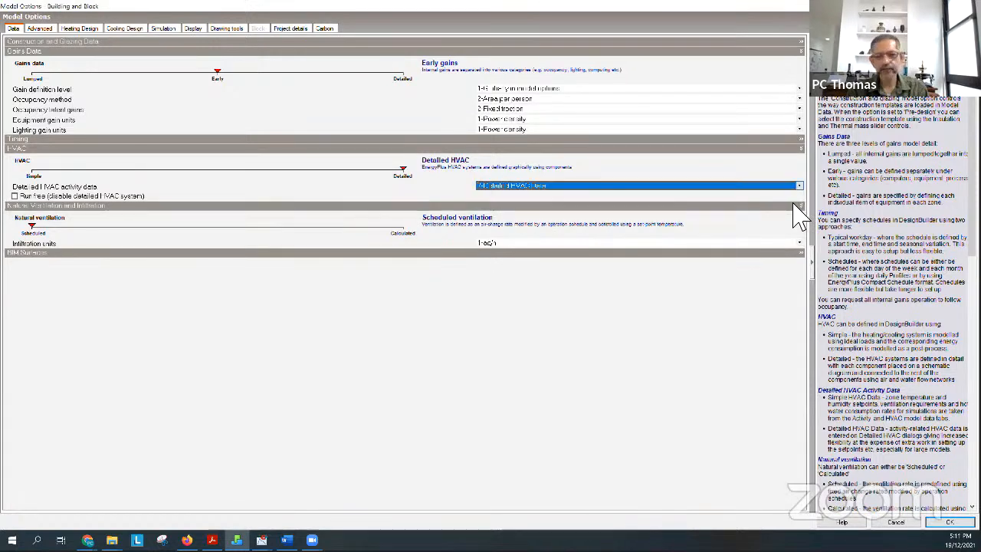
click(799, 186)
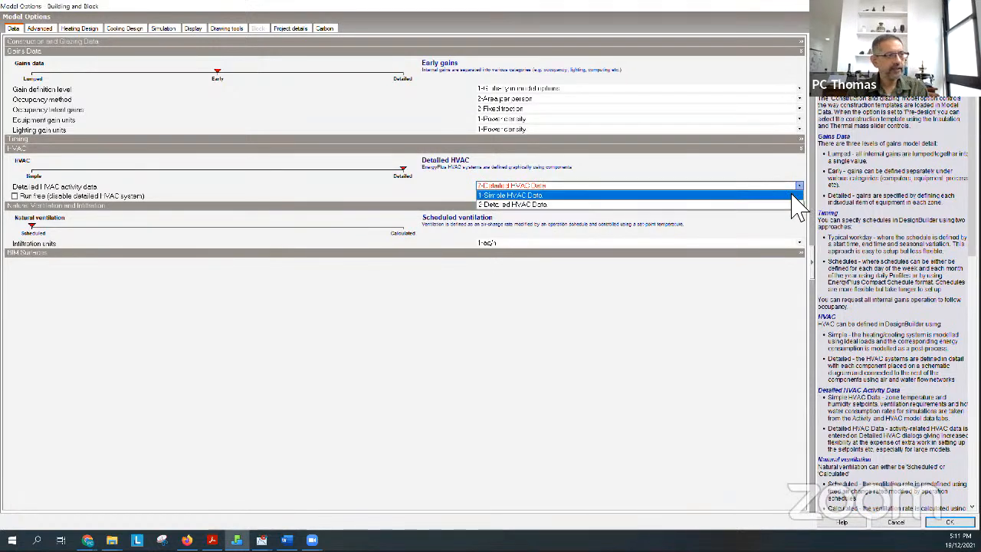
click(792, 196)
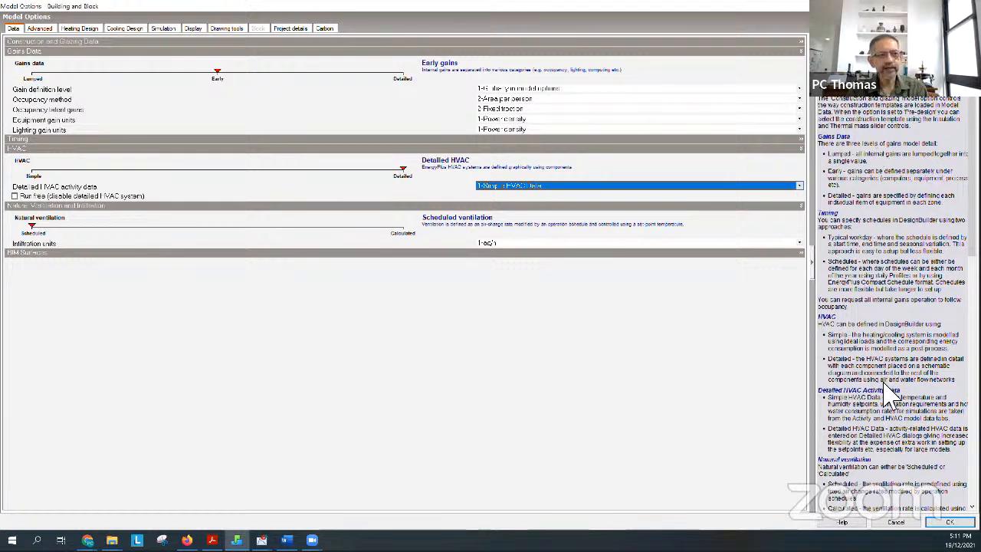
scroll(858, 372, down, 1)
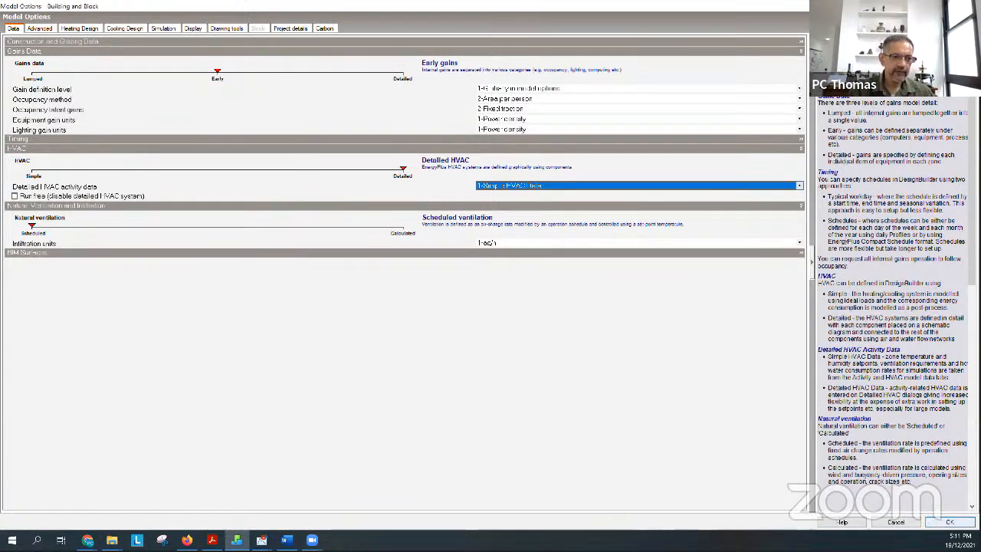
click(950, 522)
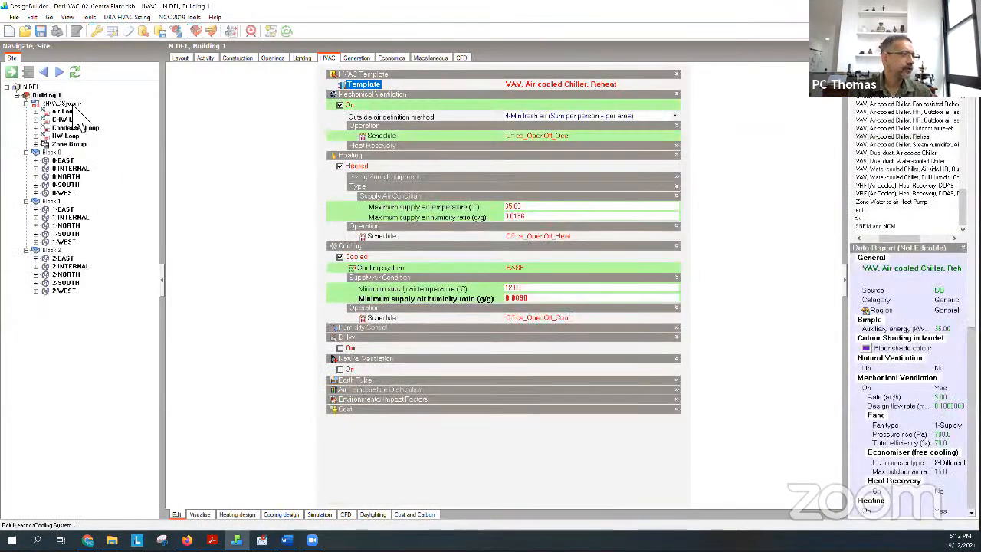
Start loading a detailed HVAC template for Building 1's HVAC system and choose VAV Reheat, Water-cooled Chiller from Heating and Cooling Systems
click(69, 103)
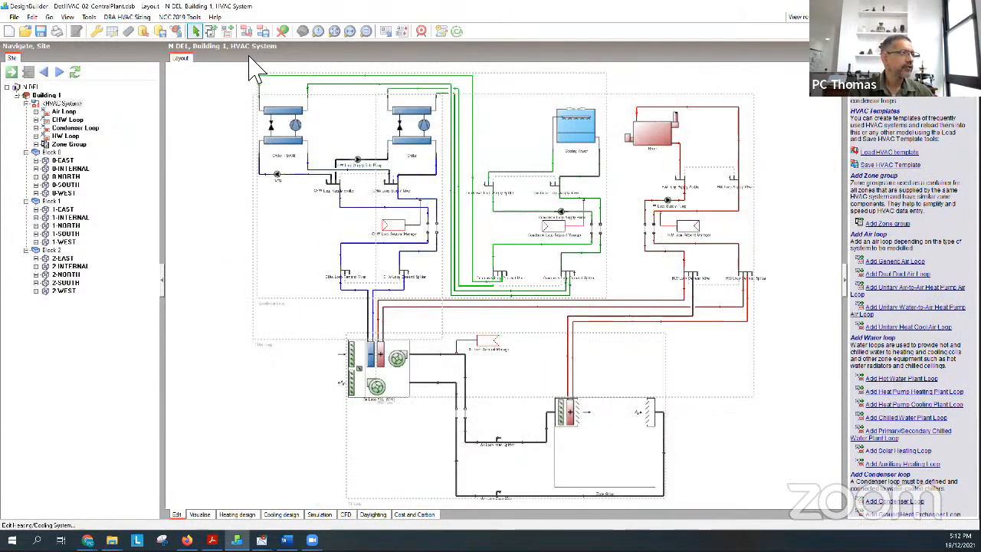
click(245, 32)
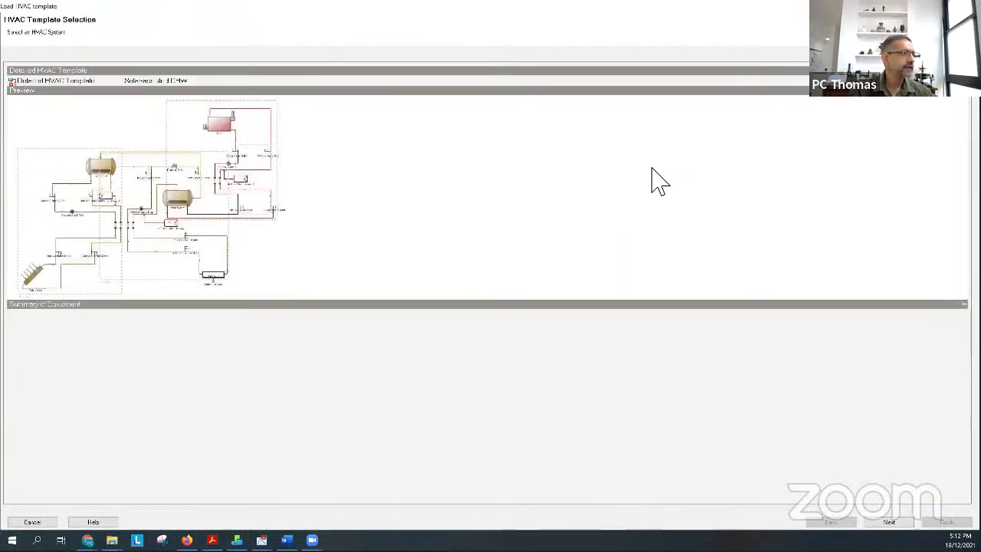
click(56, 81)
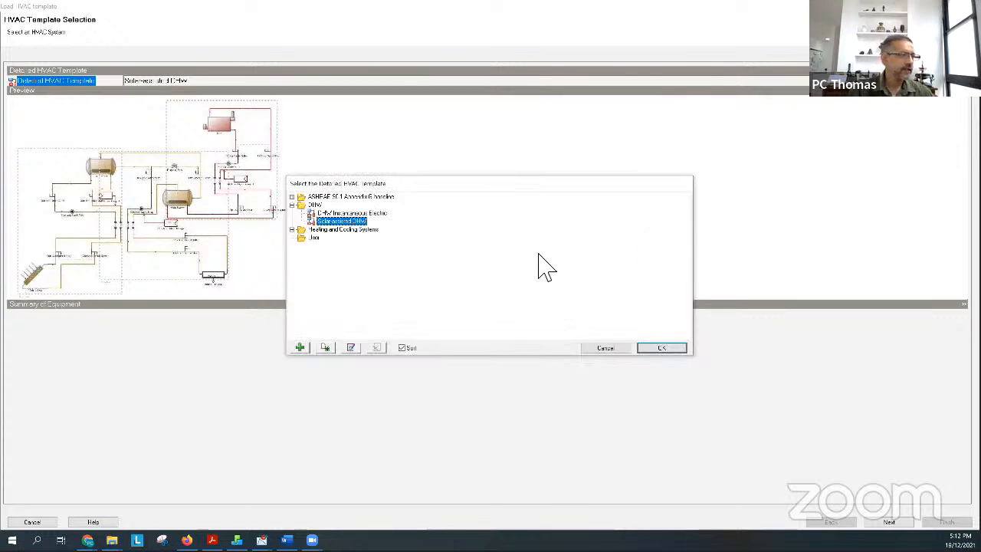
click(292, 229)
scroll(414, 311, down, 12)
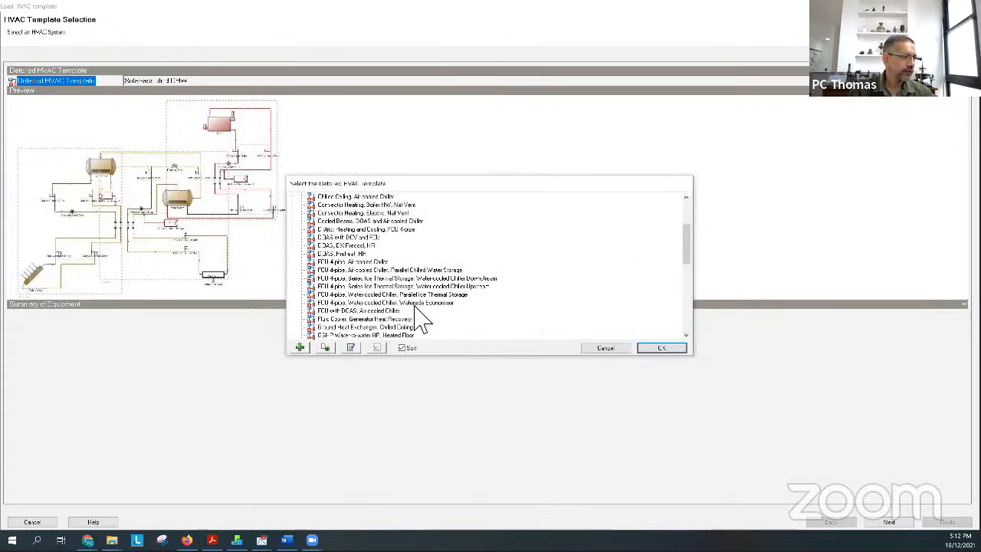
scroll(414, 311, down, 2)
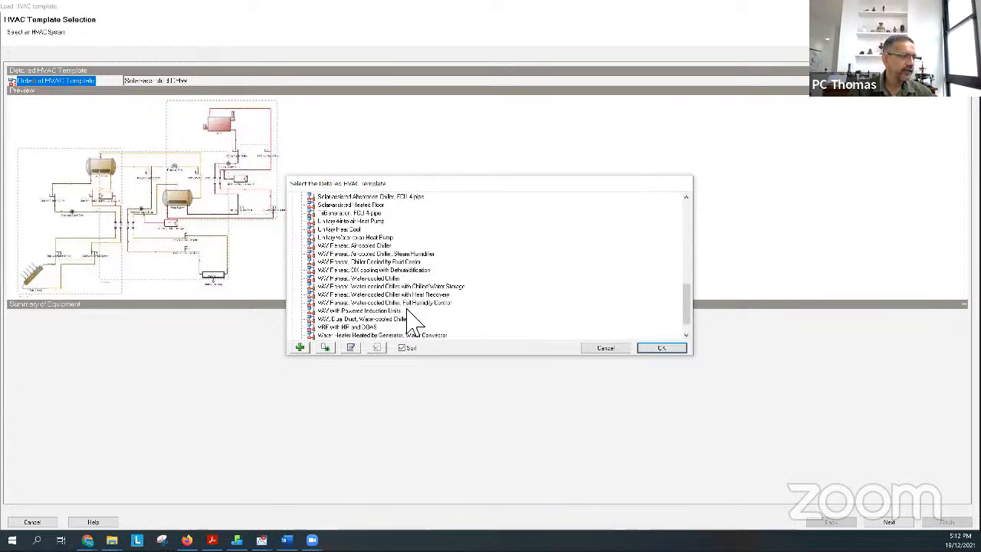
click(335, 280)
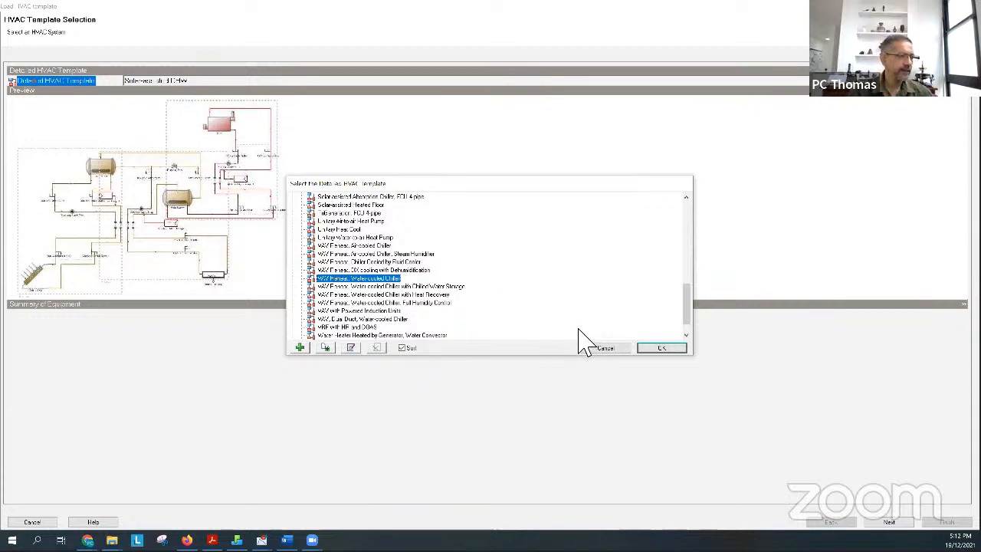
click(659, 349)
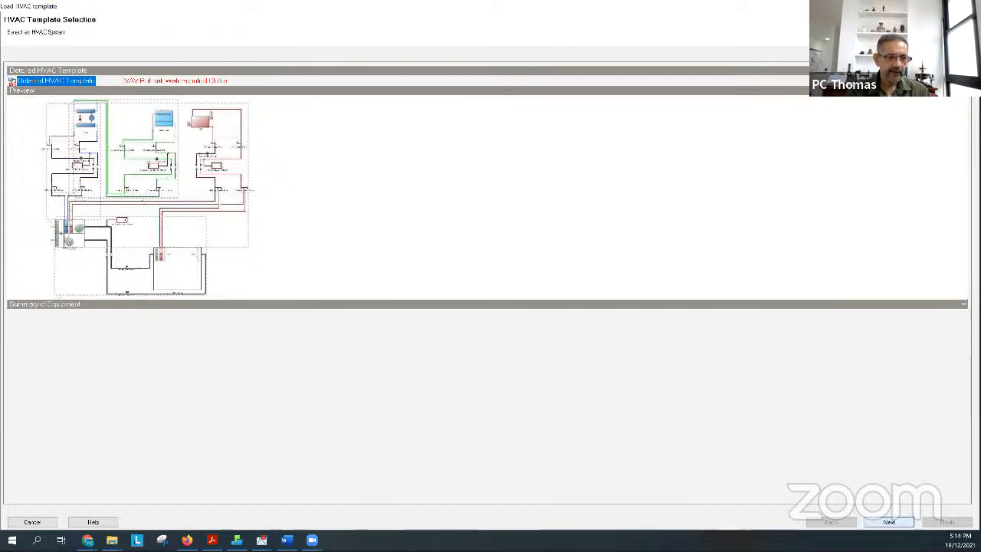
Apply the chosen template to all zones of Blocks 0, 1 and 2, overwriting the existing HVAC system
click(889, 522)
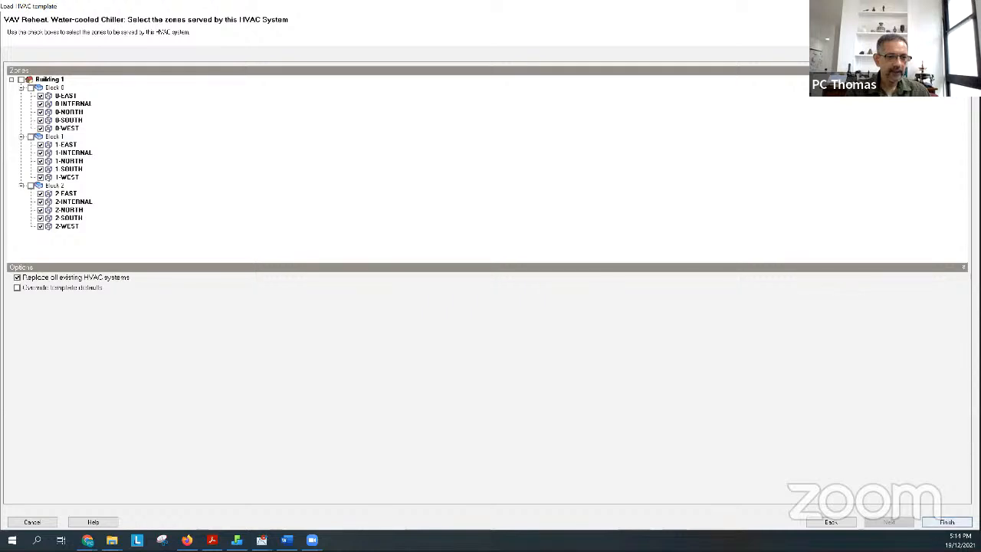
click(948, 522)
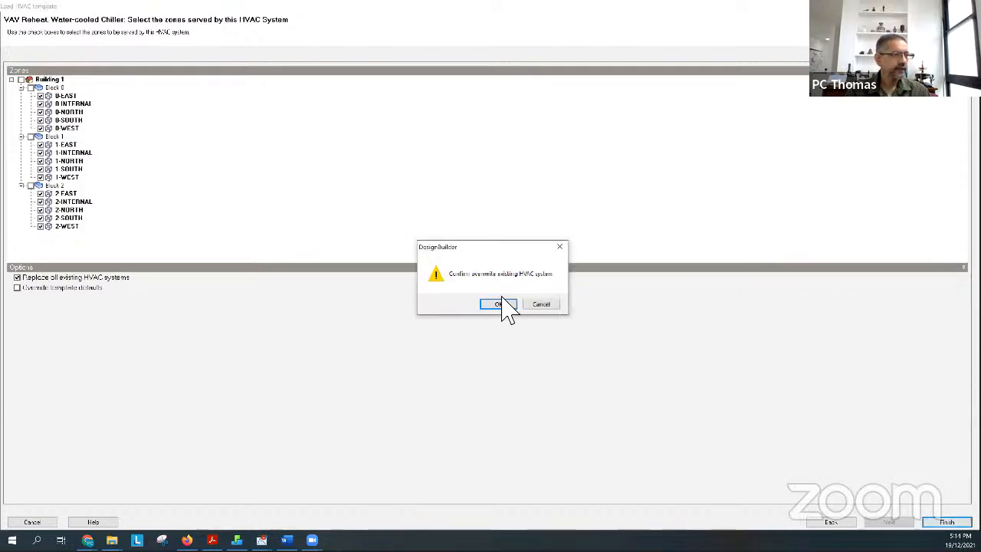
click(499, 300)
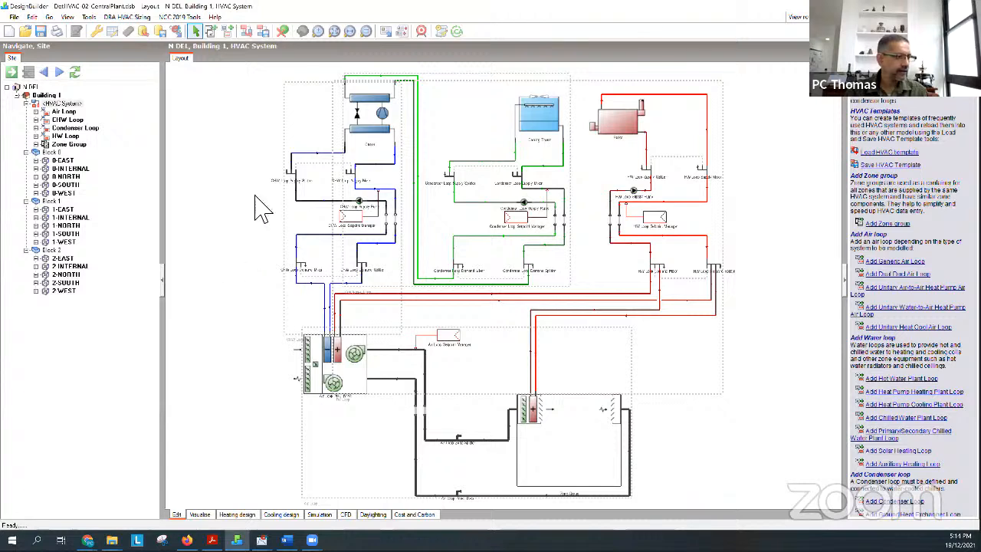
Run a simulation of Building 1 with daily output excluded and monthly and hourly output retained
click(320, 514)
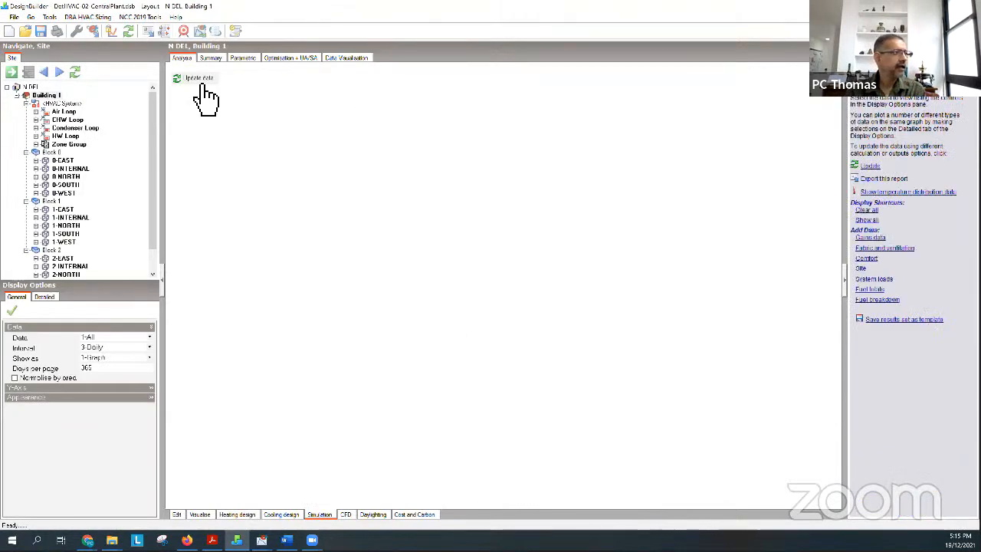
click(202, 82)
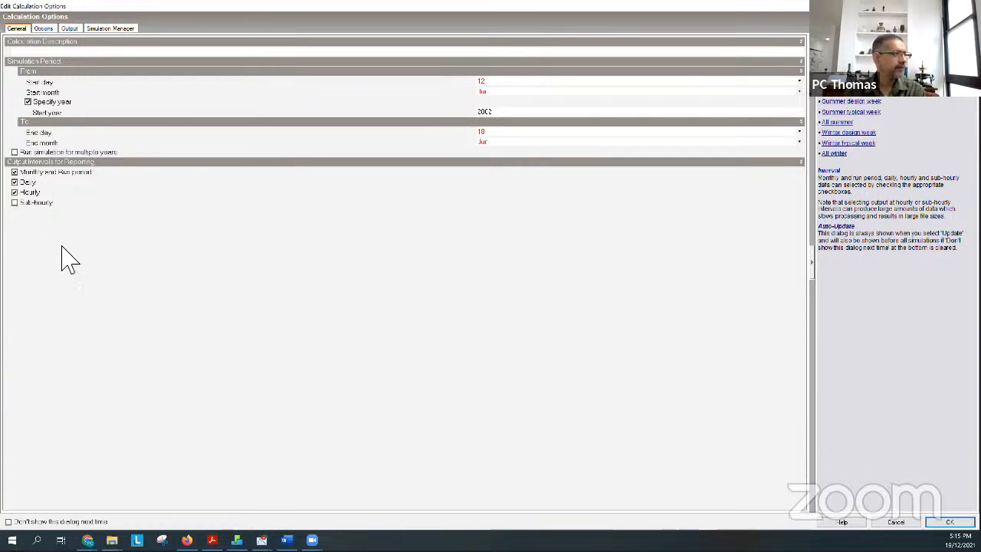
click(15, 182)
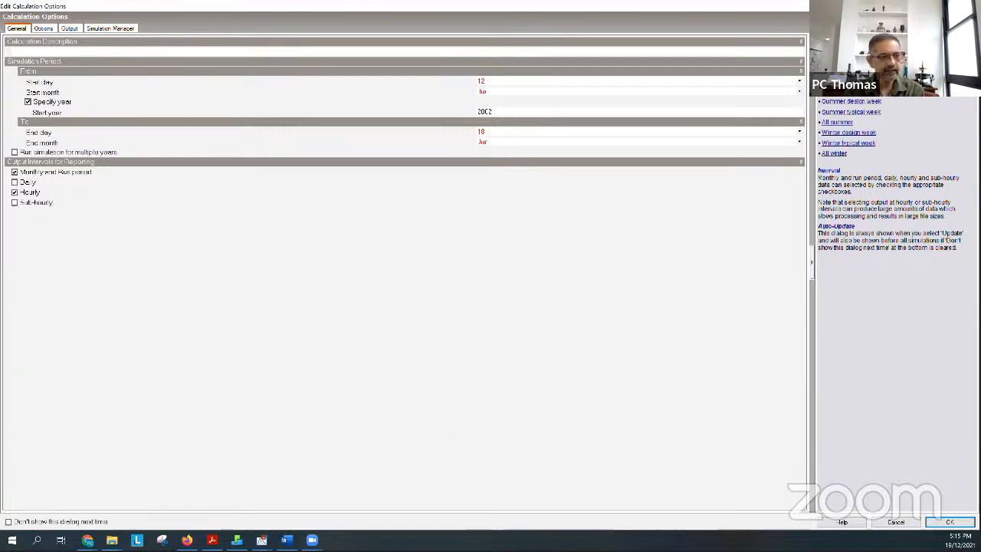
click(949, 522)
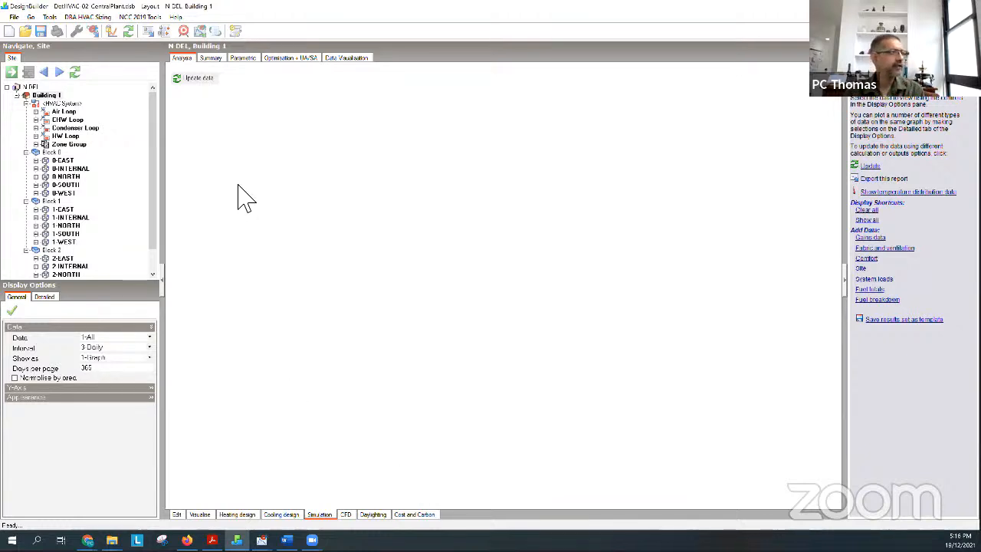
Review the EnergyPlus summary report's site energy and end uses tables in the Results Viewer, and close it without saving the session
click(199, 32)
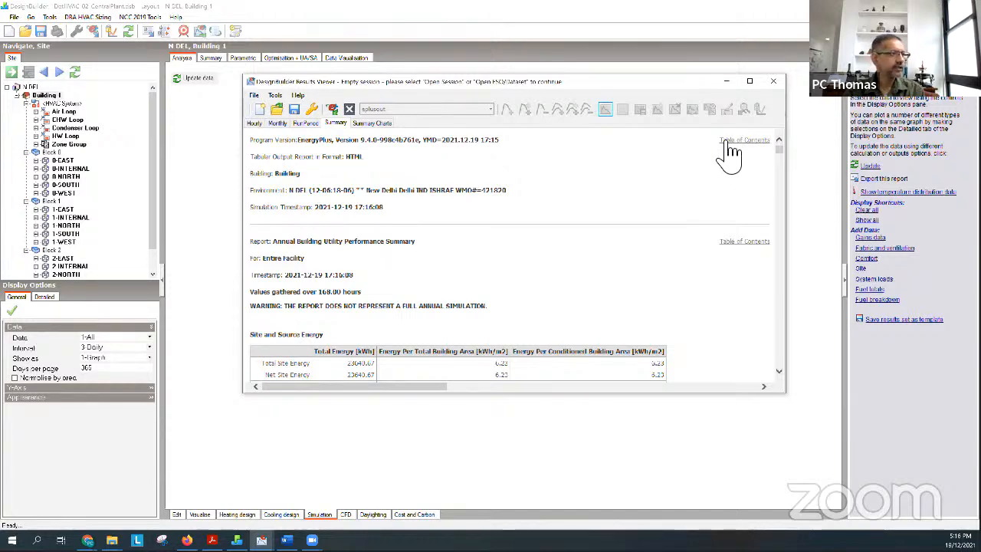
scroll(545, 326, down, 6)
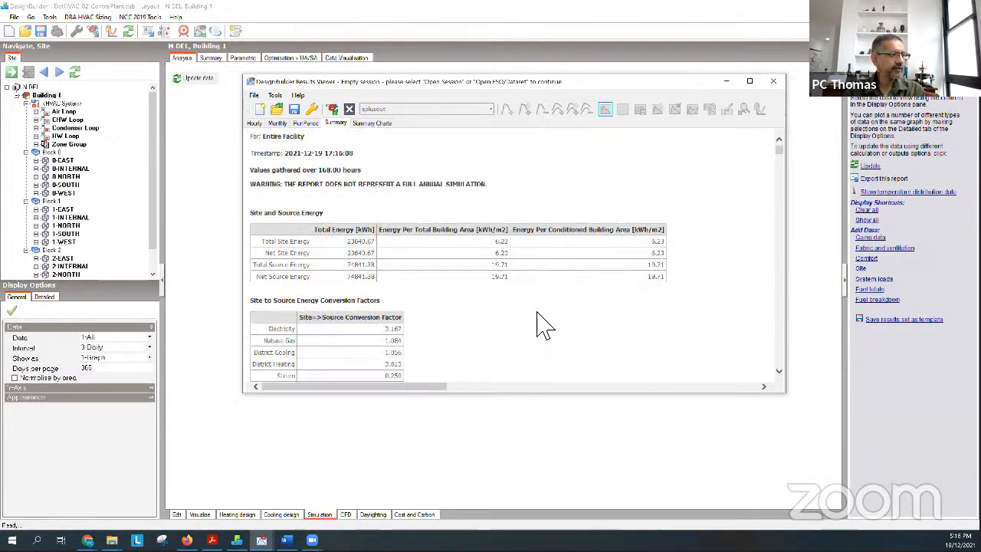
scroll(544, 326, down, 10)
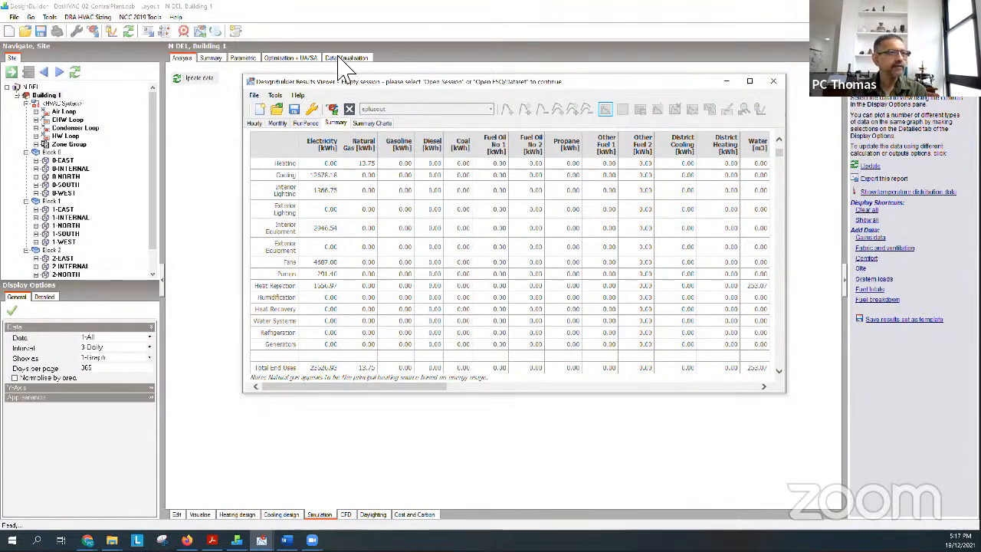
click(776, 81)
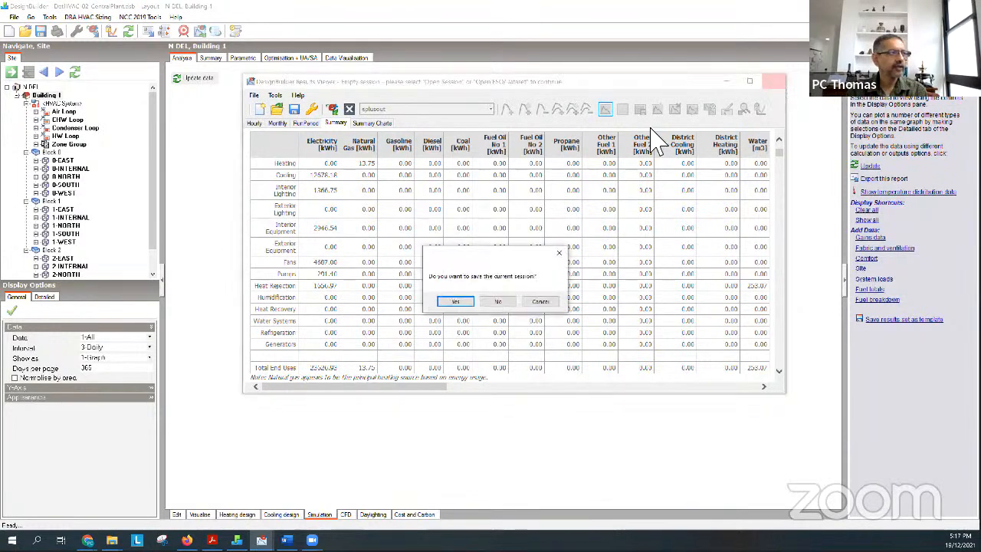
click(494, 301)
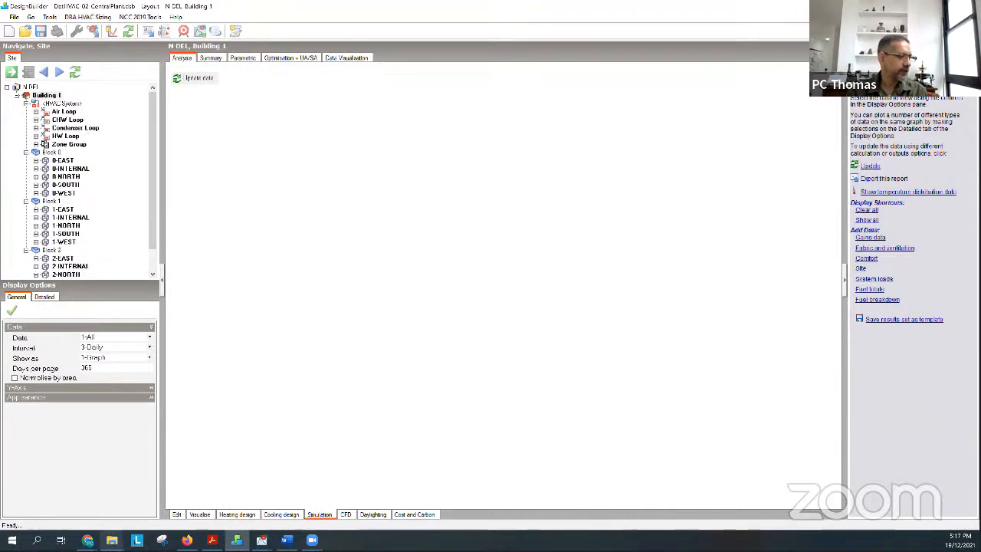
Return to the building model editor, show the CHW Loop schematic and expand its demand and supply sub-loops
click(177, 514)
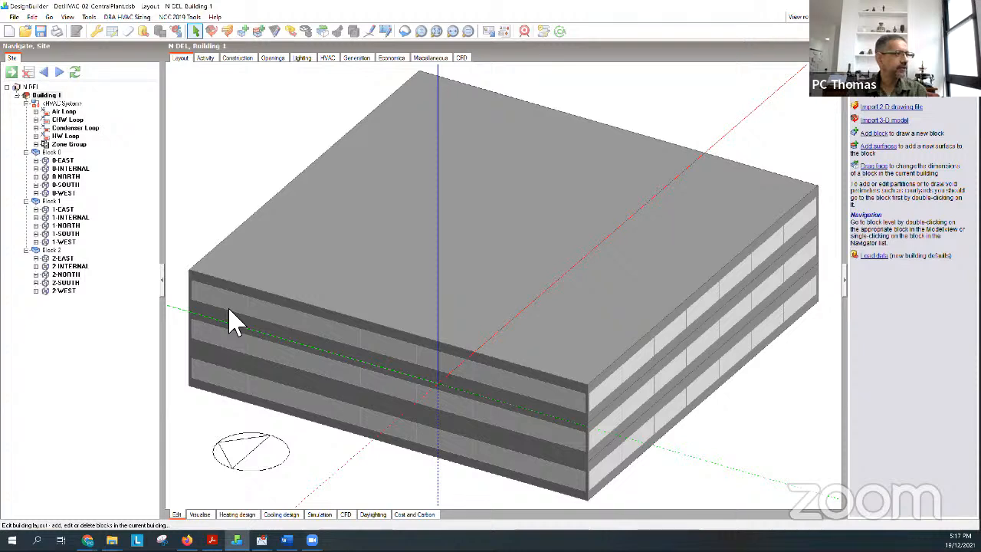
scroll(232, 324, down, 1)
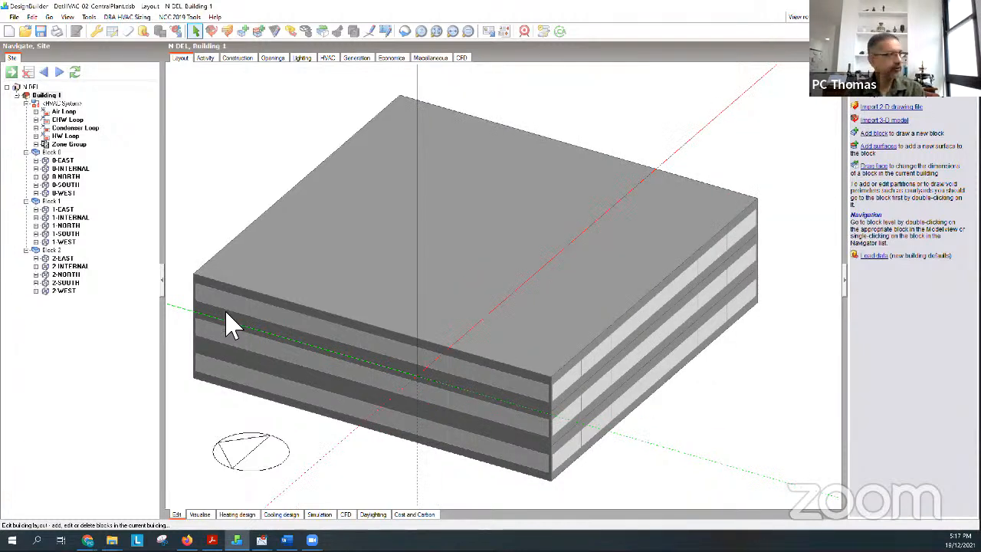
double_click(70, 120)
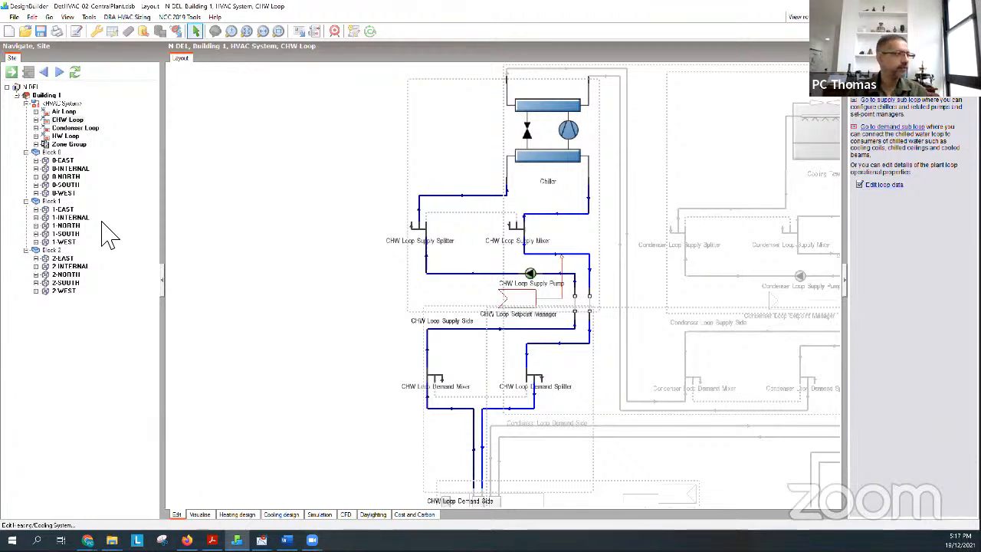
click(36, 120)
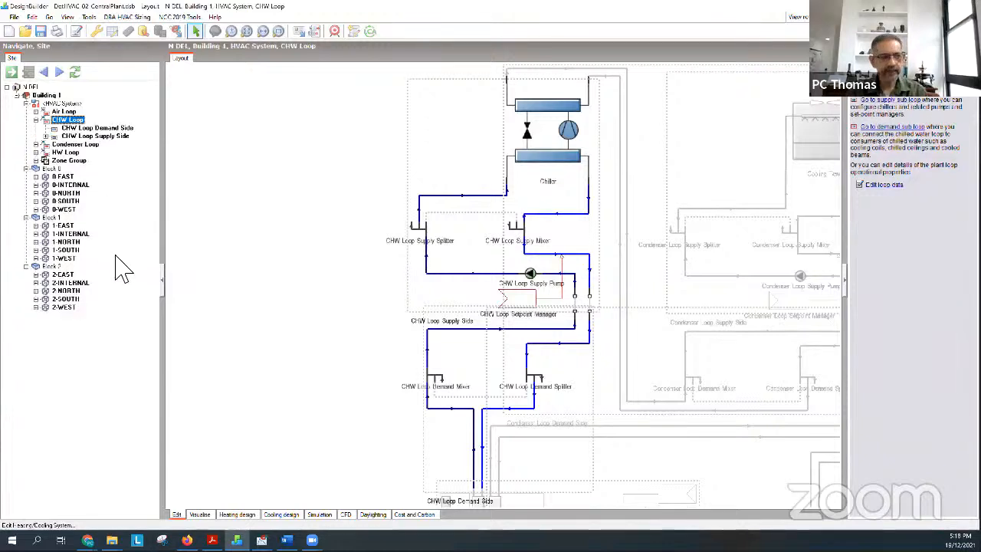
scroll(299, 230, down, 2)
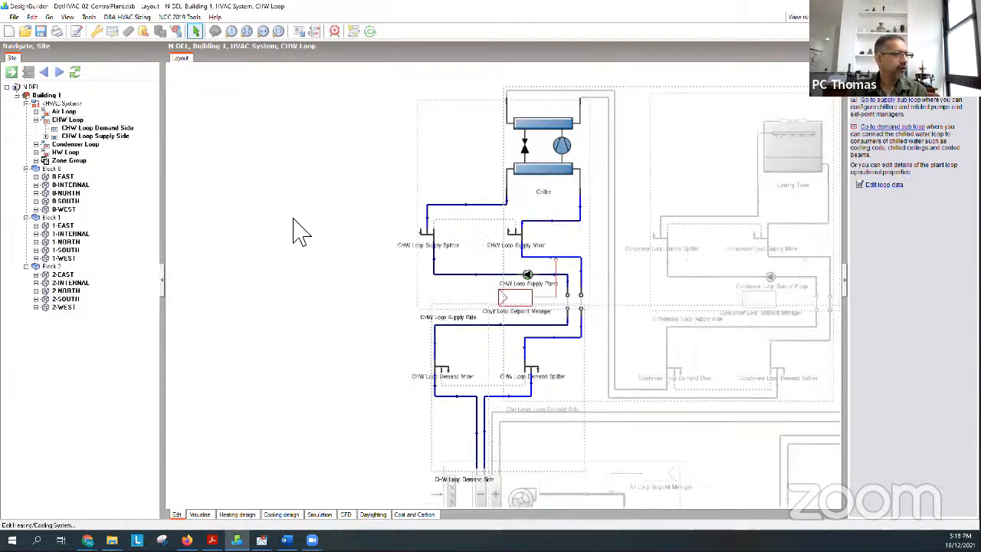
Examine the CHW Loop's demand side and supply side schematics, and return to the overall loop
click(122, 128)
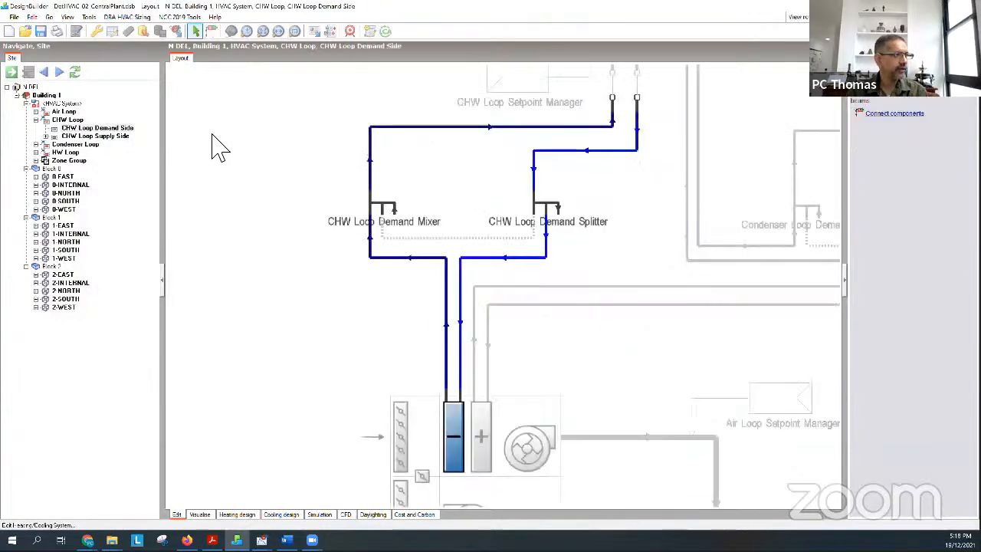
scroll(219, 150, down, 3)
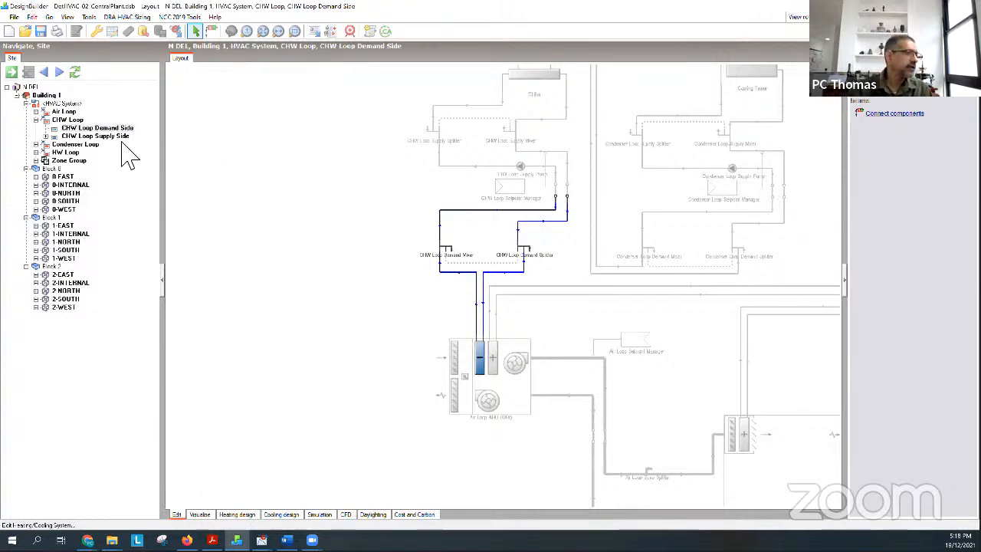
click(121, 136)
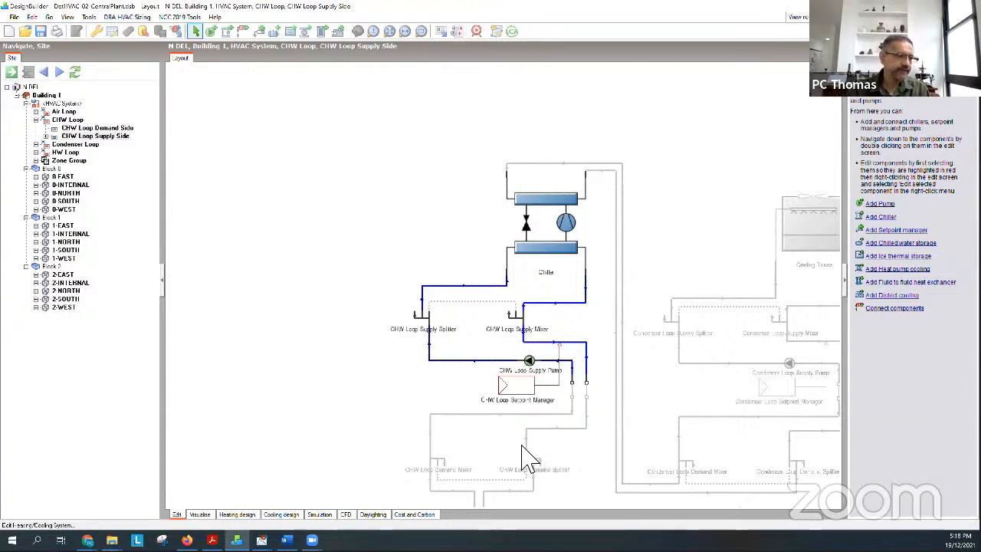
scroll(563, 341, up, 1)
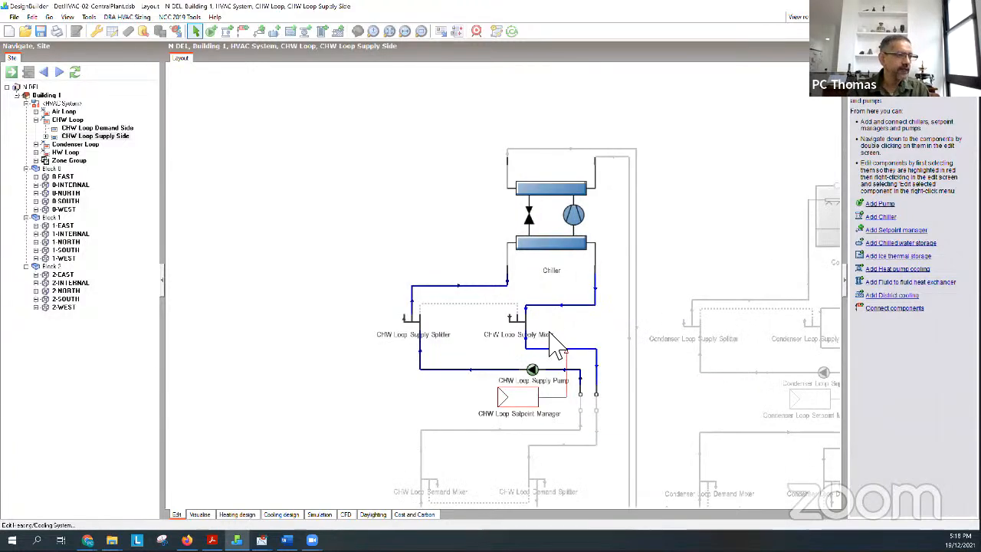
click(77, 121)
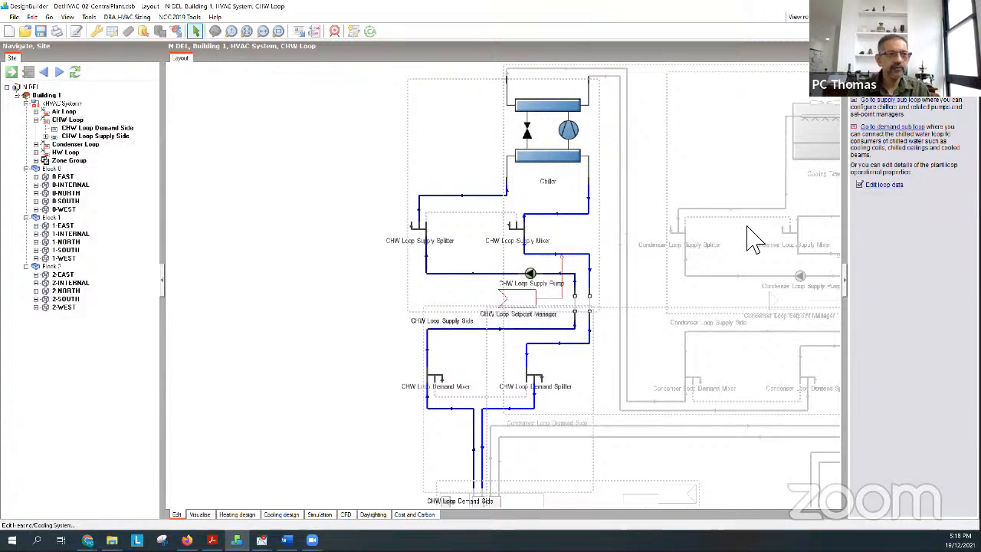
Try to set the CHW Loop's fluid type to Water and its loop design temperature difference to 5 °C
click(905, 191)
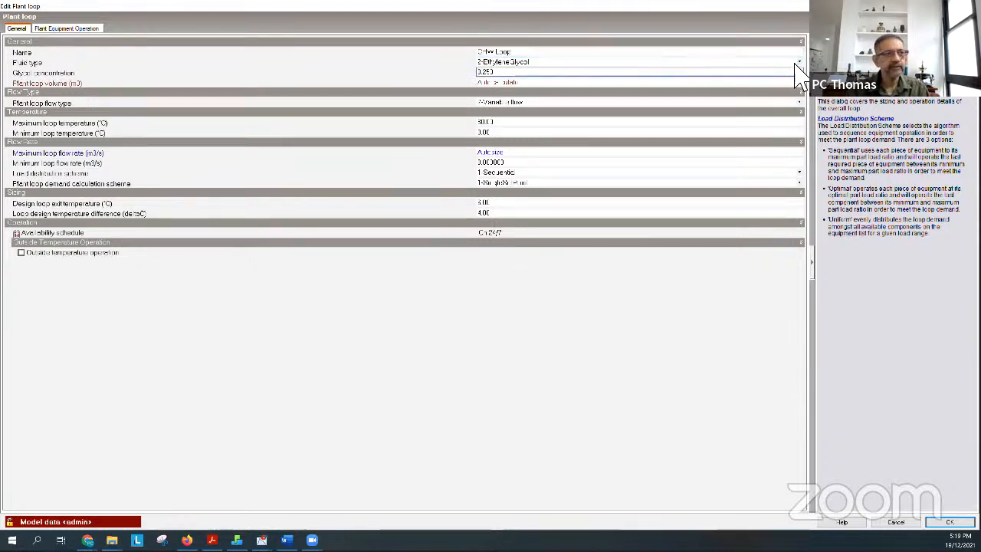
click(797, 62)
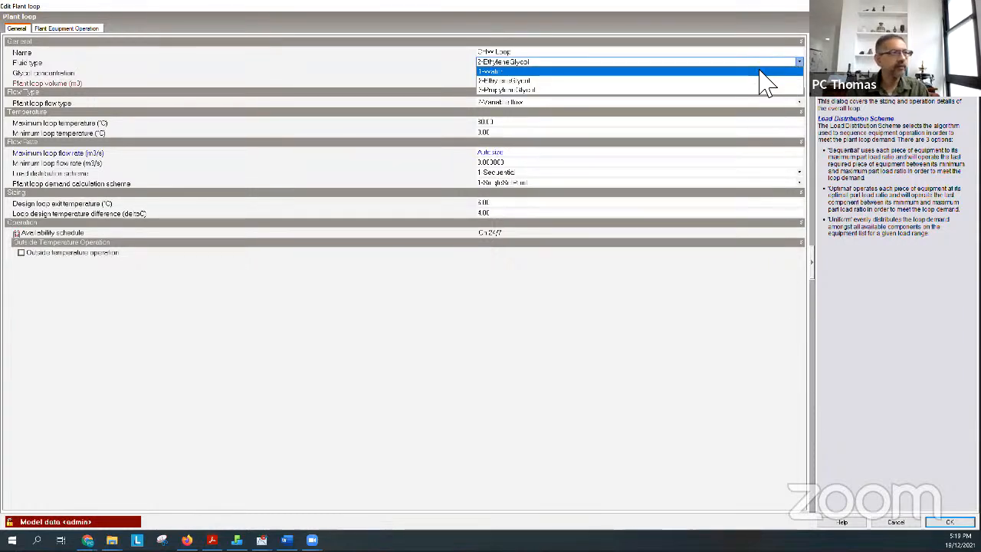
click(762, 72)
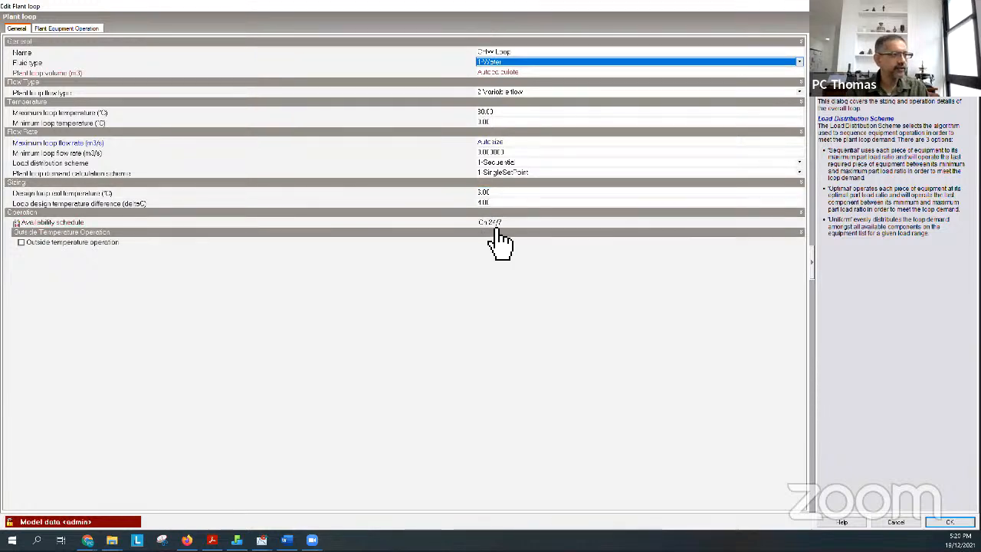
click(508, 197)
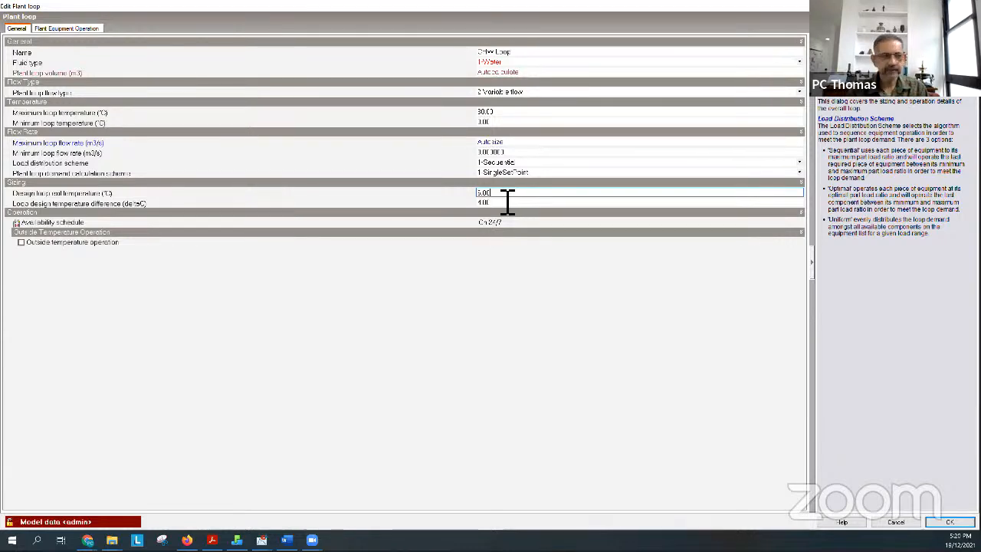
click(504, 204)
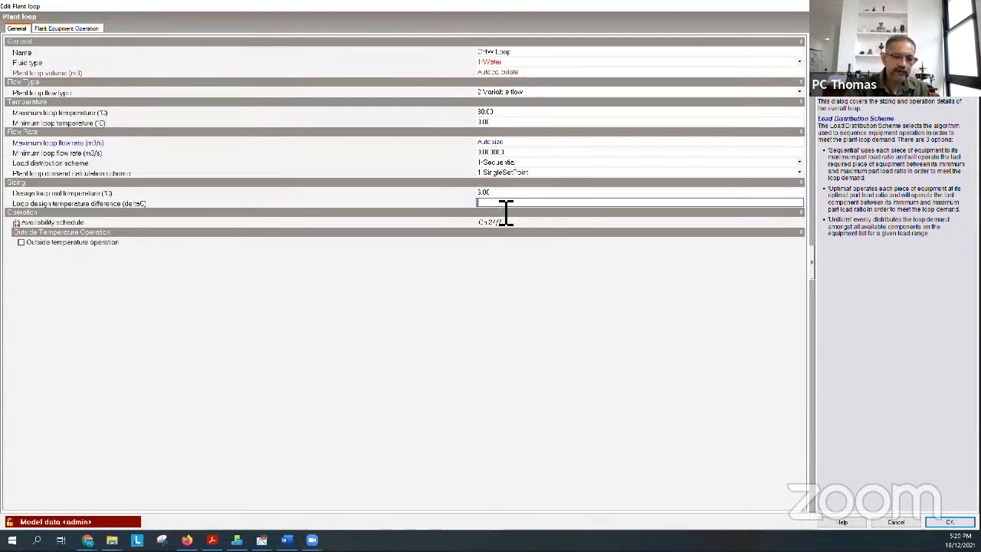
key(BackSpace)
text(5)
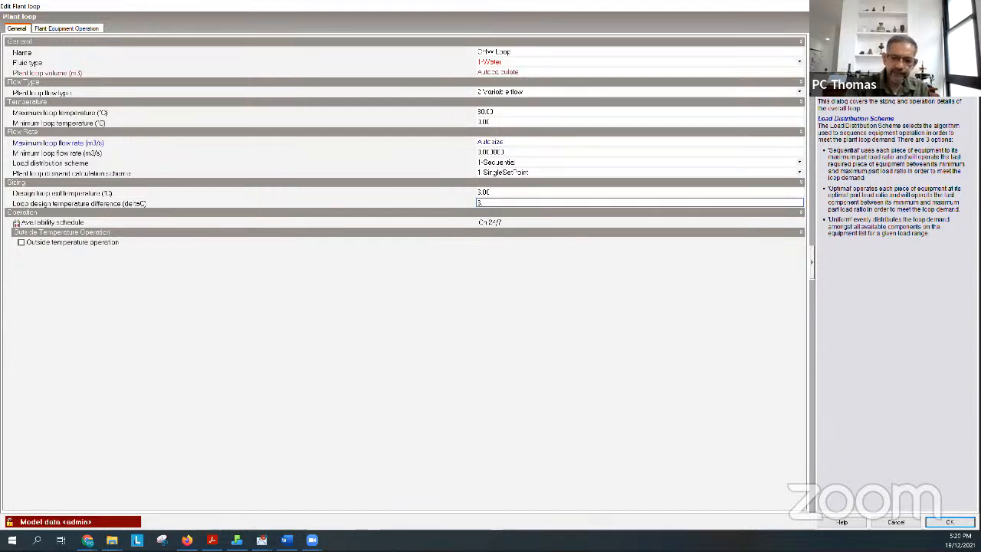
text(.0)
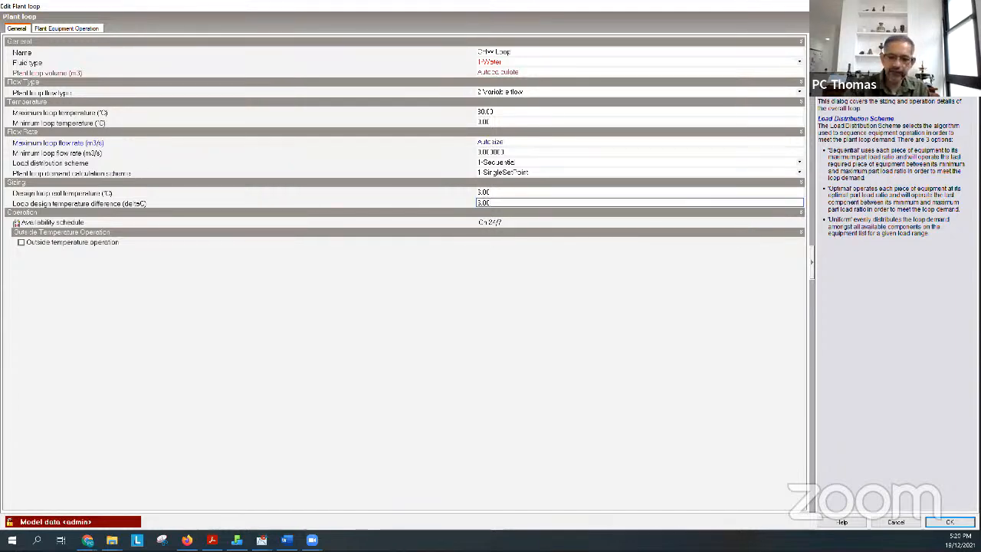
key(Tab)
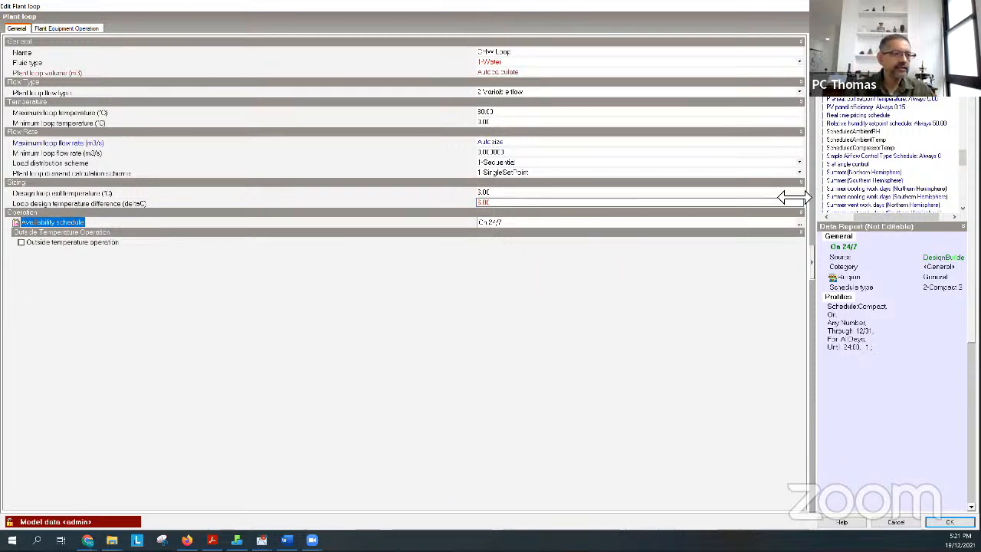
Try the 8:00 - 18:00 Mon - Sat availability schedule for the CHW Loop, check its plant equipment operation and cancel the loop edits
click(800, 223)
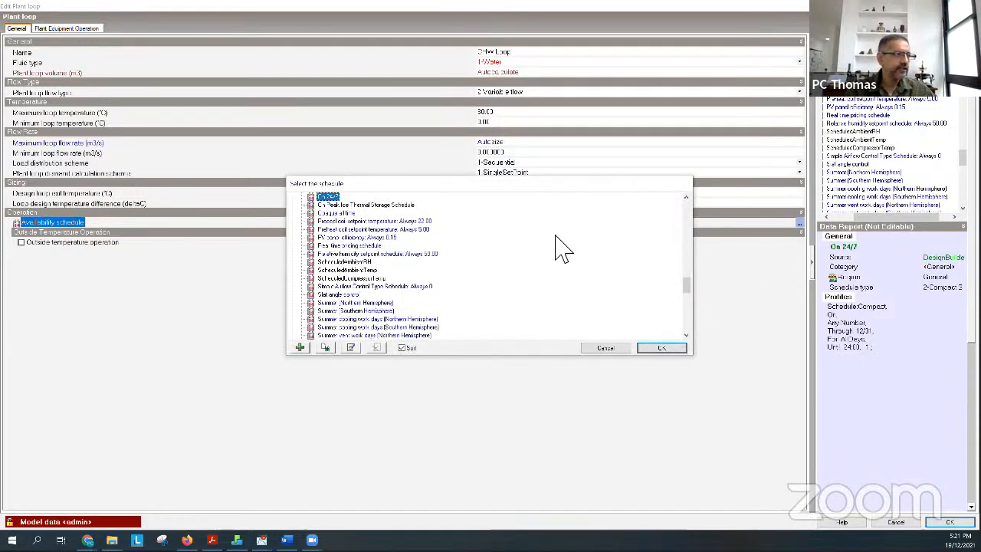
click(686, 198)
drag(686, 198, 692, 209)
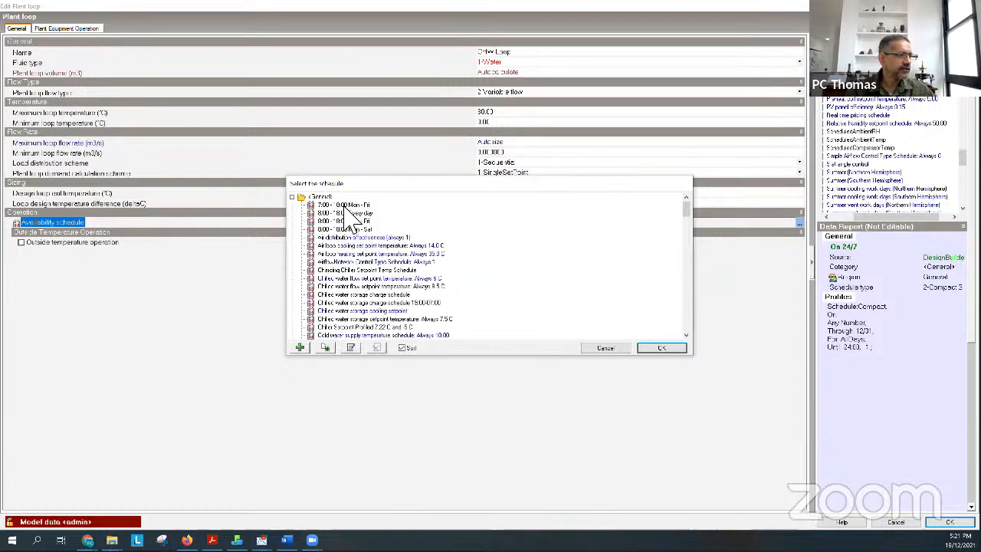
click(323, 230)
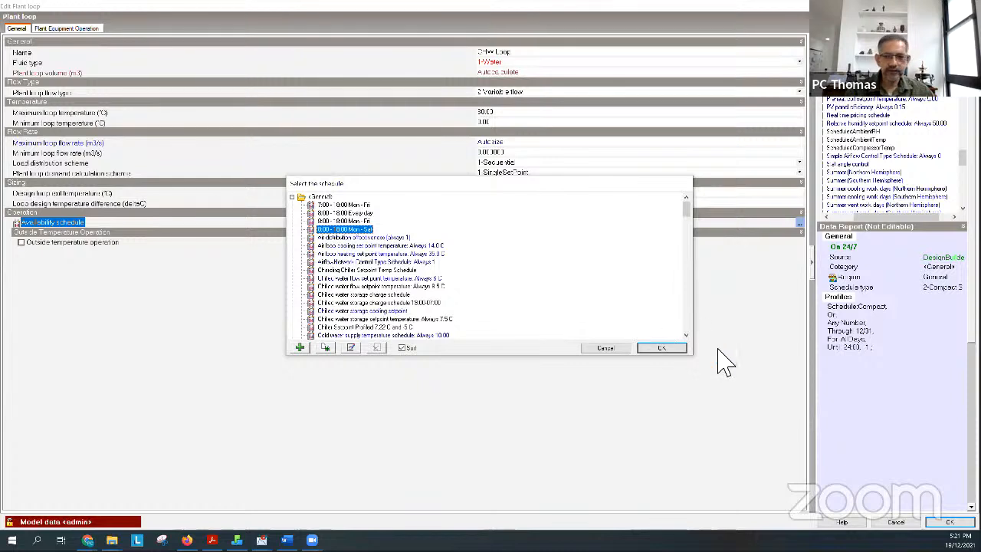
click(663, 349)
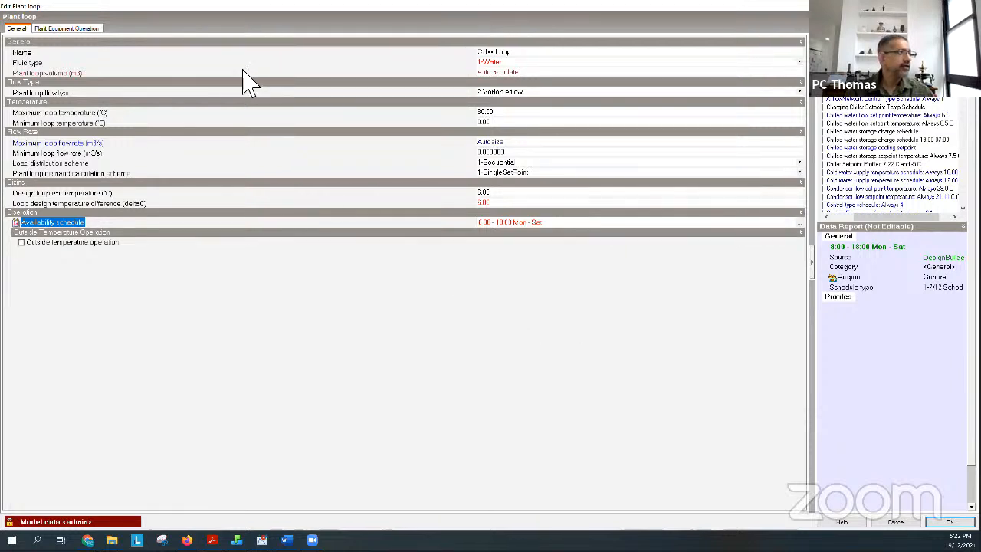
click(69, 33)
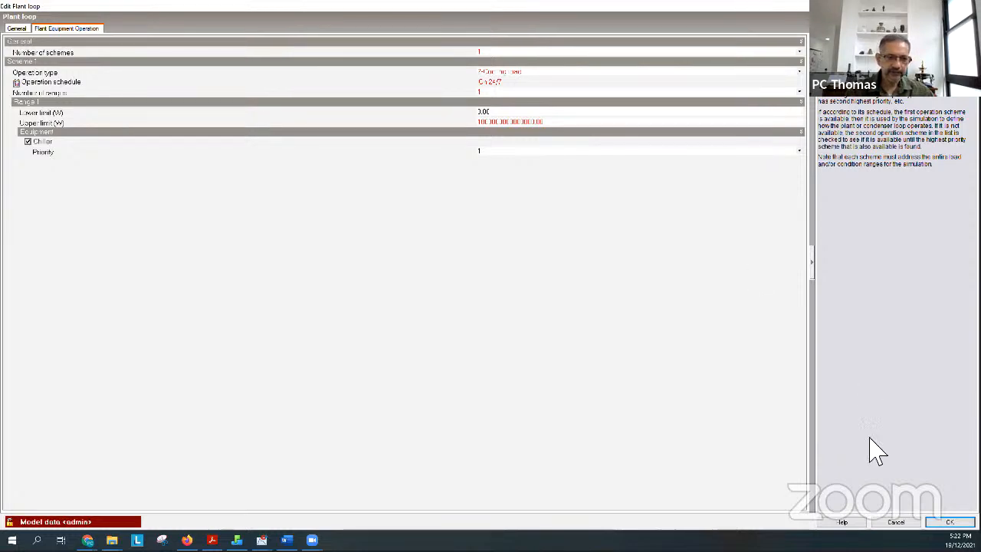
click(896, 522)
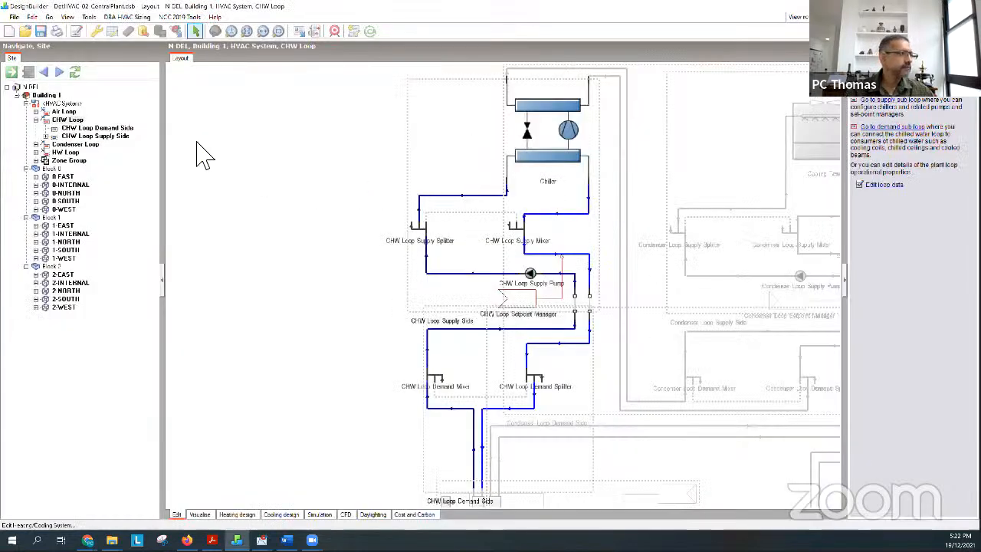
Edit the CHW Loop data, setting the loop design temperature difference to 5 °C and the fluid type to Water
click(878, 186)
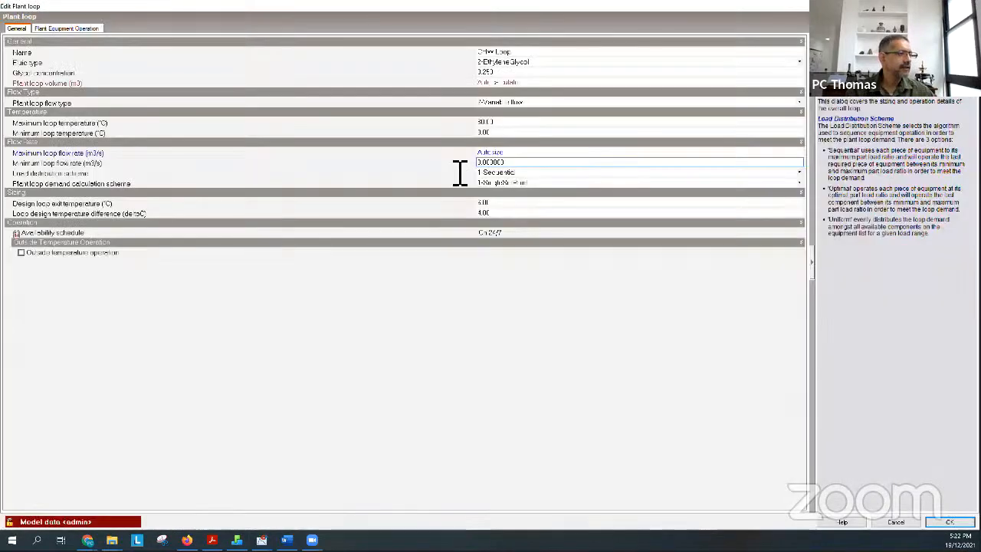
click(530, 121)
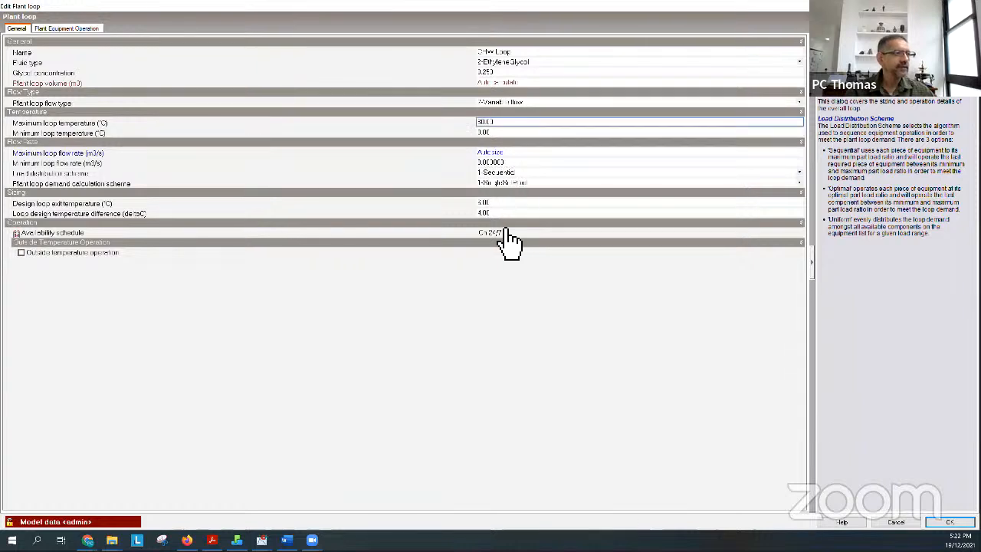
click(456, 214)
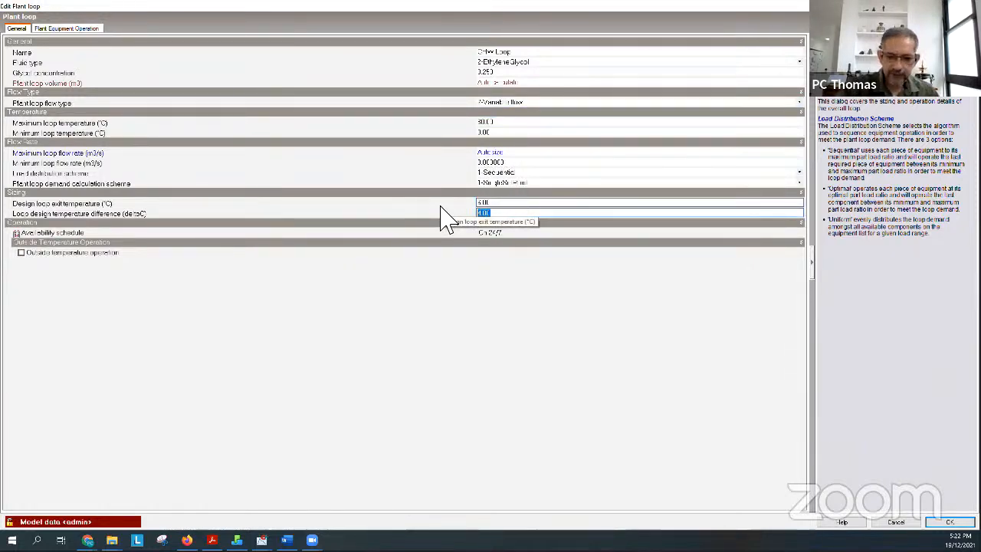
text(5)
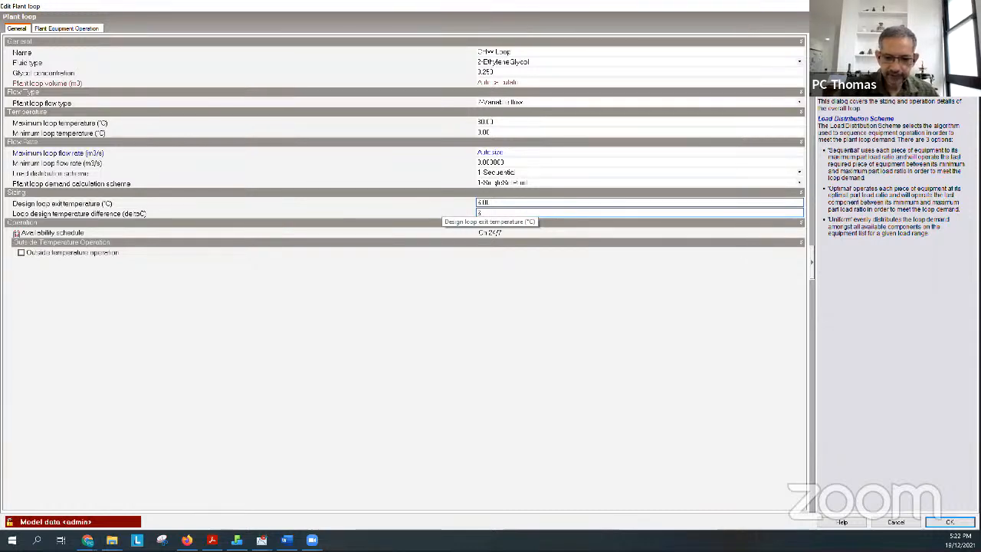
key(Return)
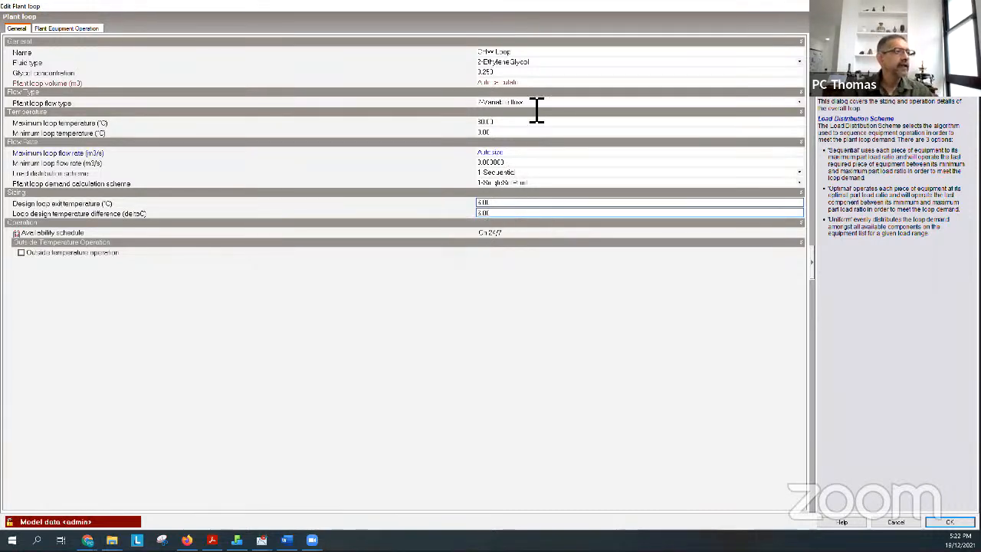
click(584, 65)
click(586, 66)
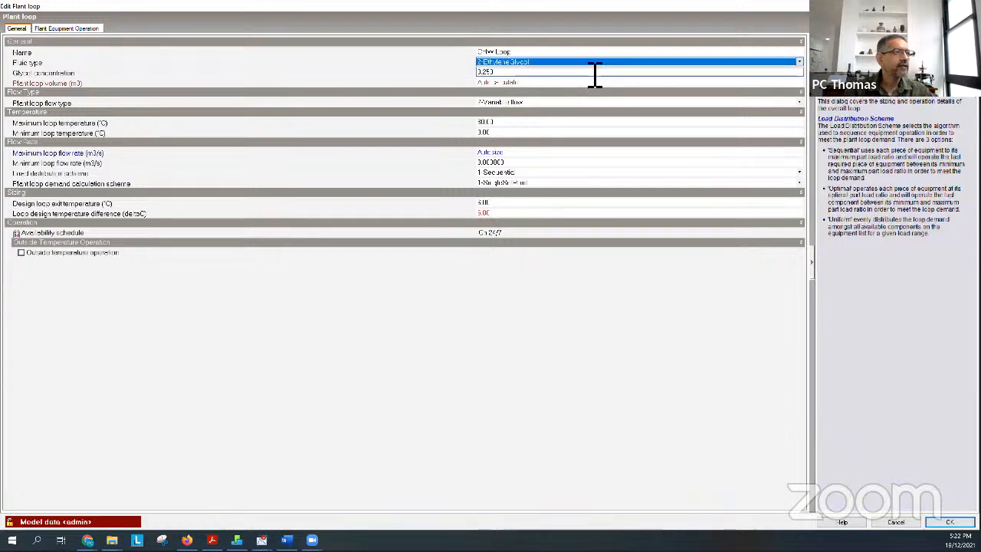
click(596, 69)
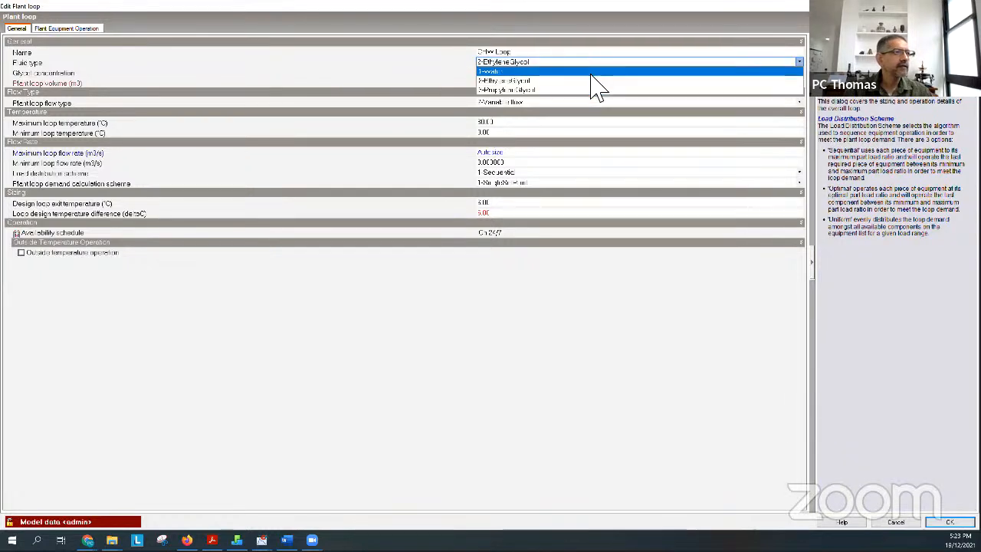
click(591, 73)
Assign the 8:00 - 18:00 Mon - Sat availability schedule to the CHW Loop and accept the loop edits
click(526, 223)
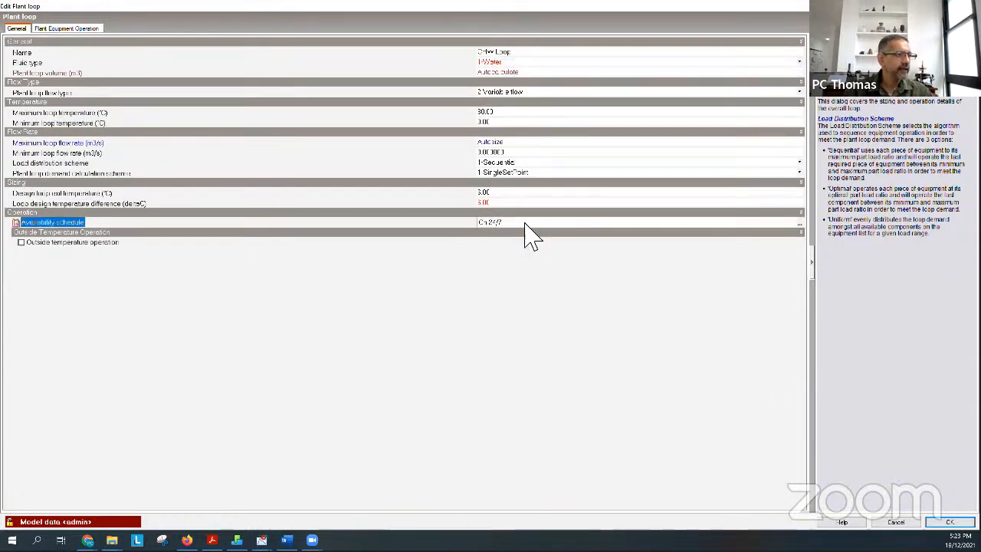
click(800, 224)
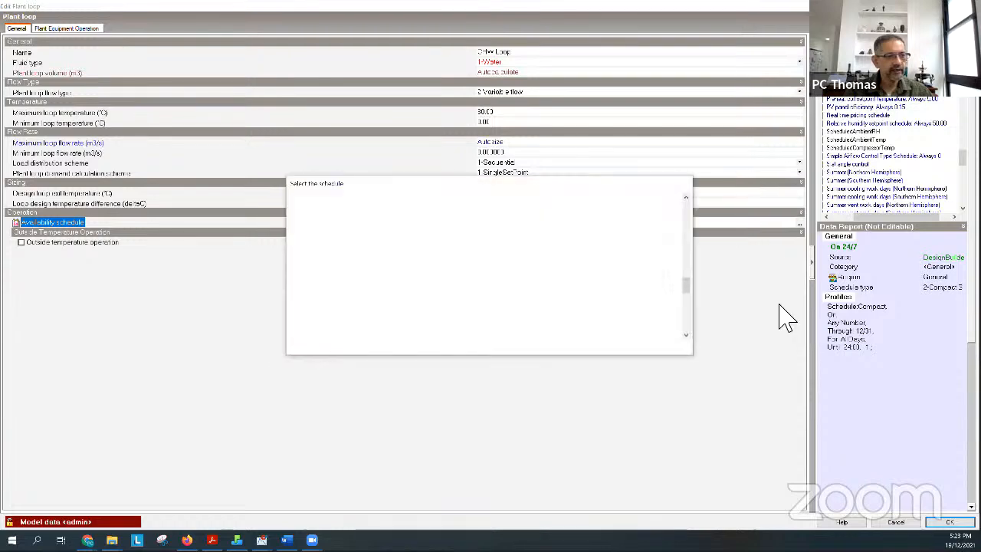
drag(686, 284, 685, 205)
click(346, 222)
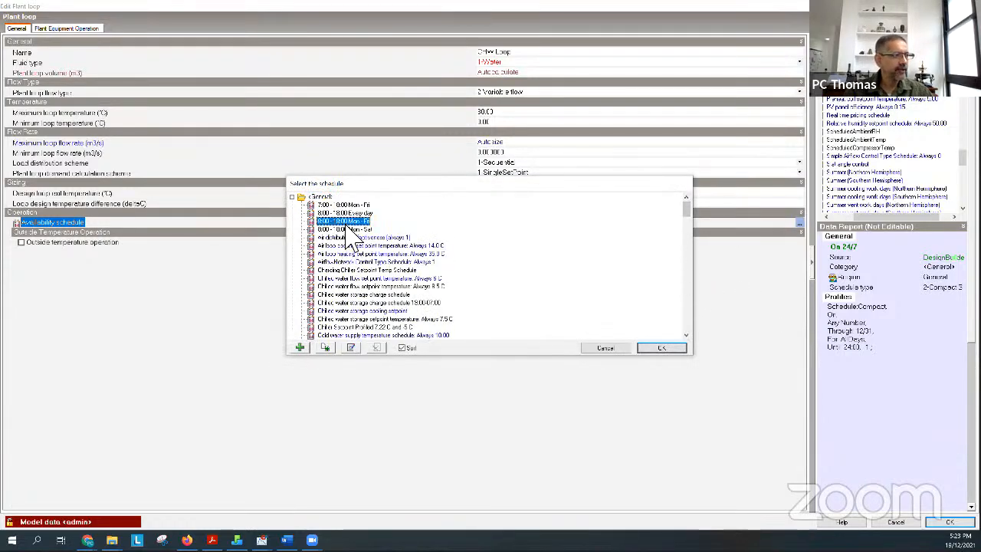
double_click(347, 224)
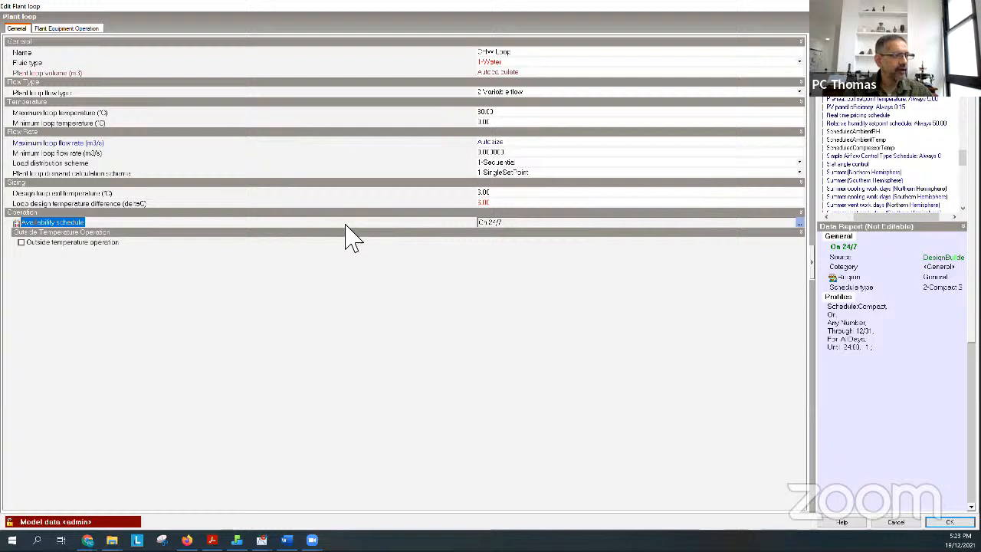
click(801, 224)
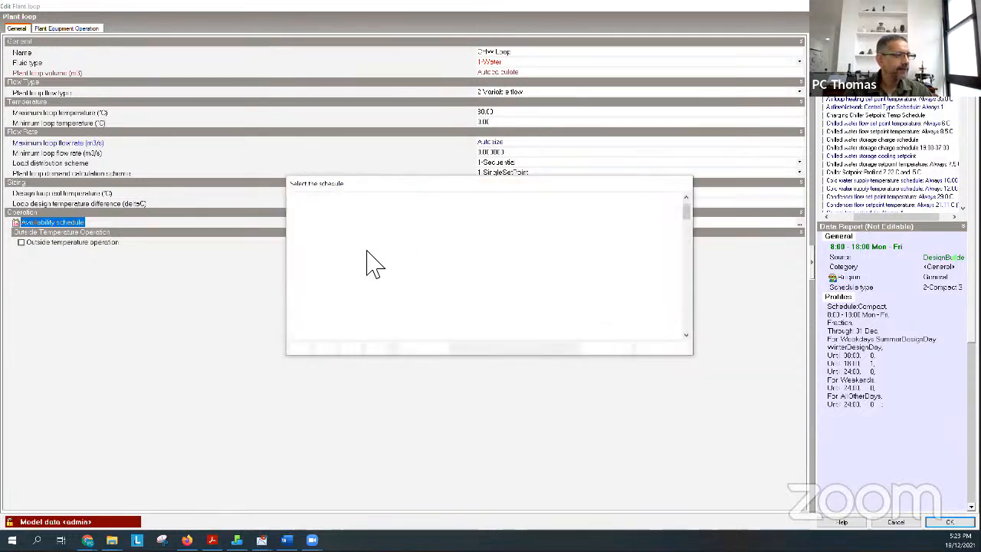
double_click(356, 205)
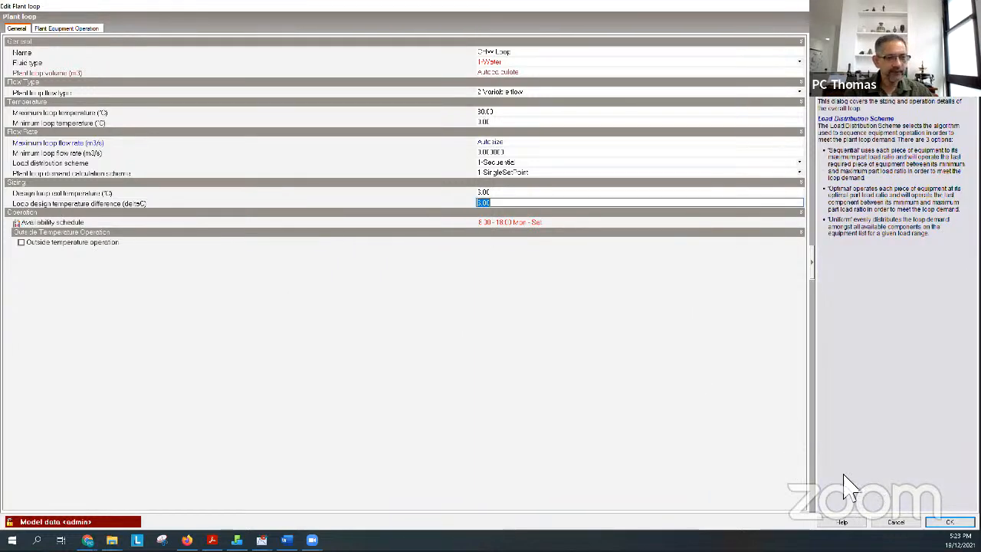
click(949, 522)
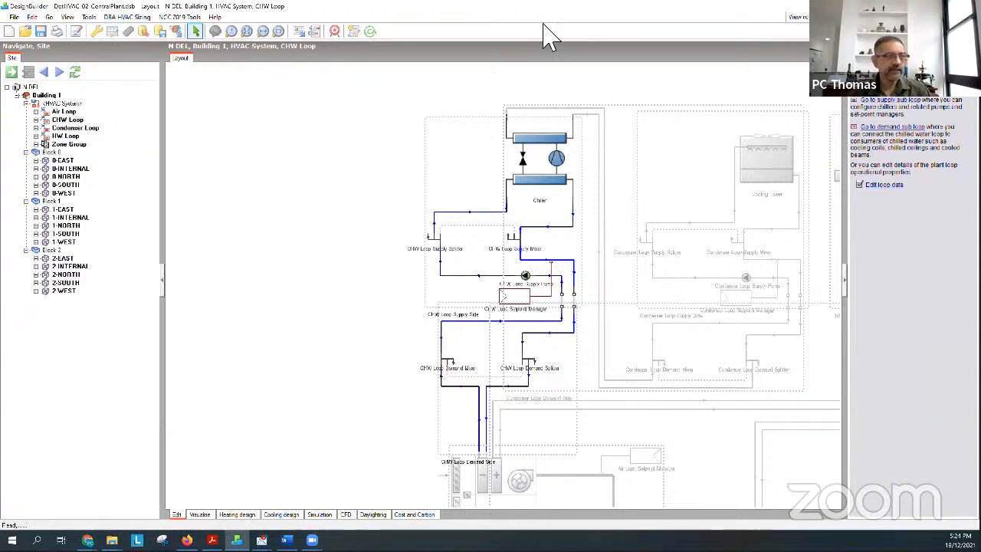
Go to the CHW Loop supply side and open the chiller's data for editing
click(531, 184)
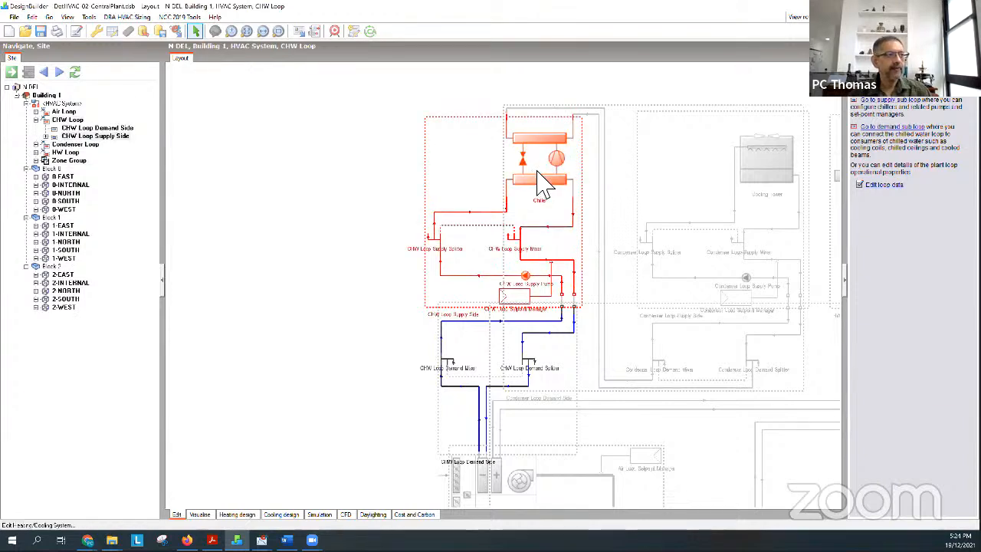
double_click(539, 175)
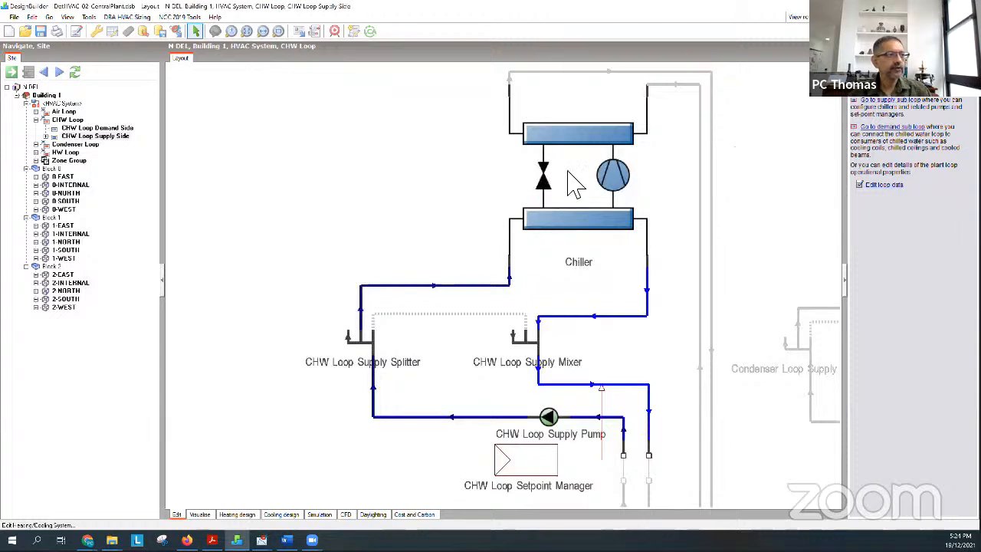
click(602, 147)
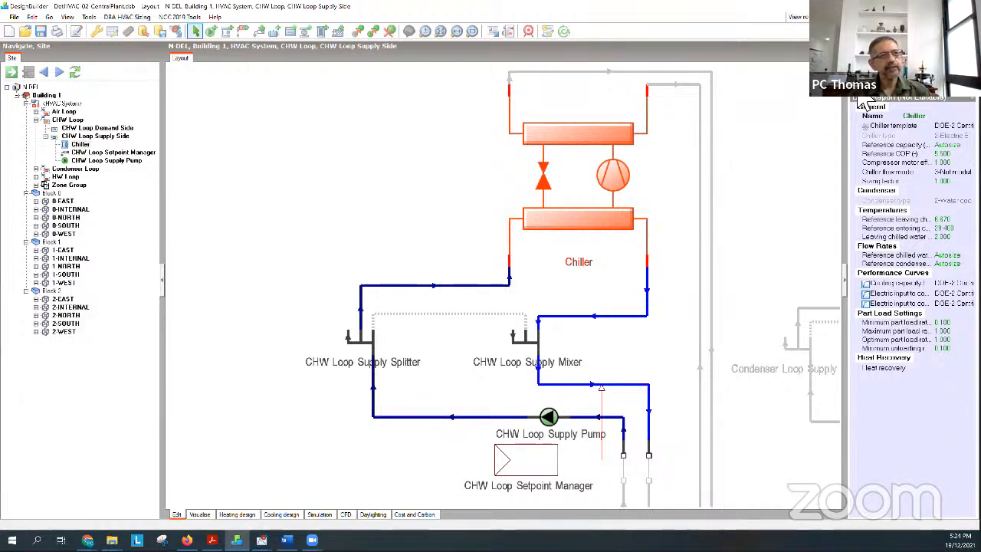
click(858, 74)
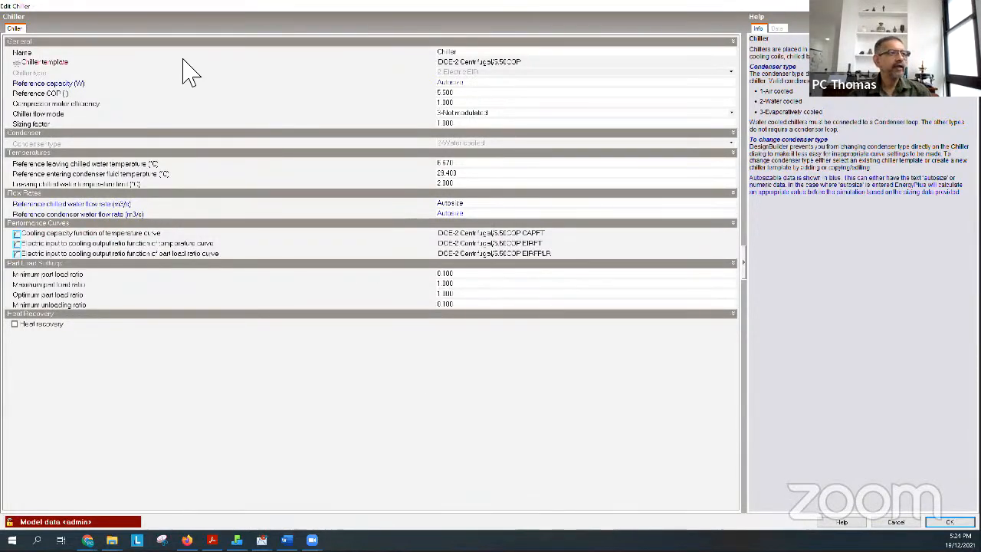
Examine the chiller's flow mode, reference COP, motor efficiency, sizing factor, temperature settings and three performance curves
click(461, 112)
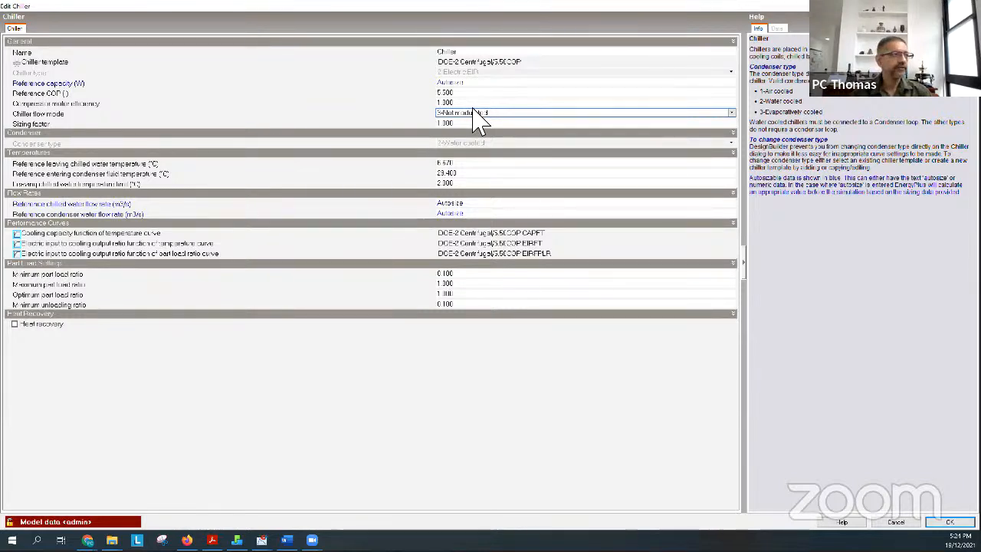
click(472, 94)
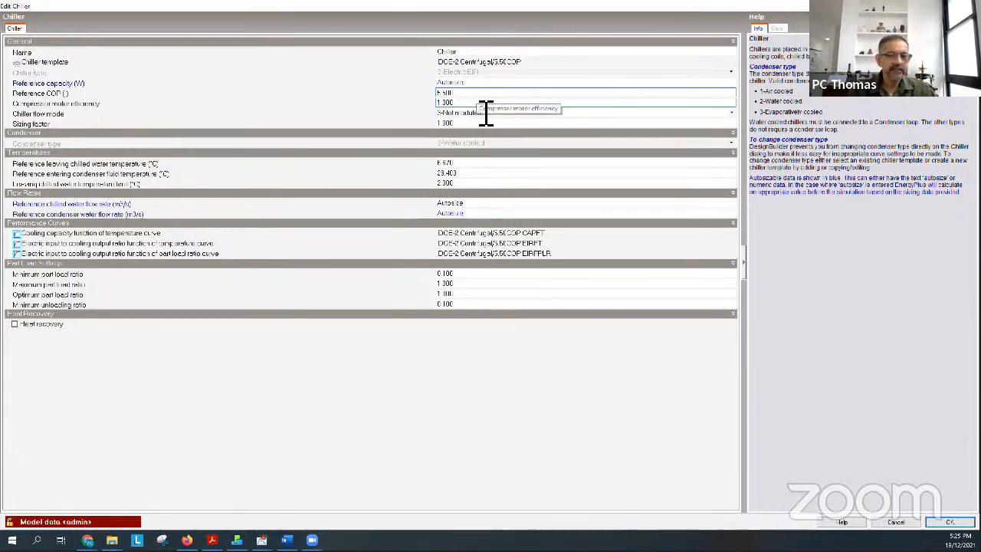
click(486, 104)
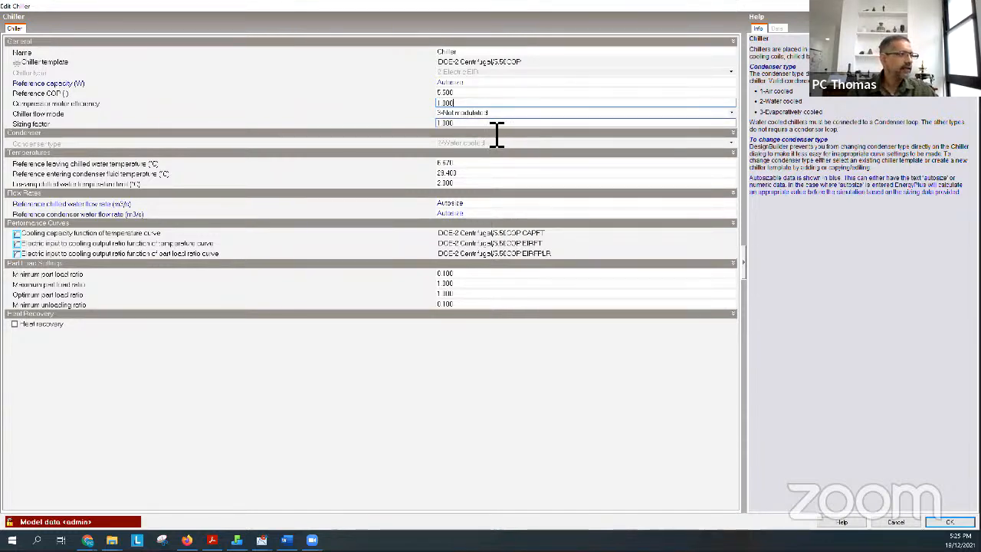
click(497, 124)
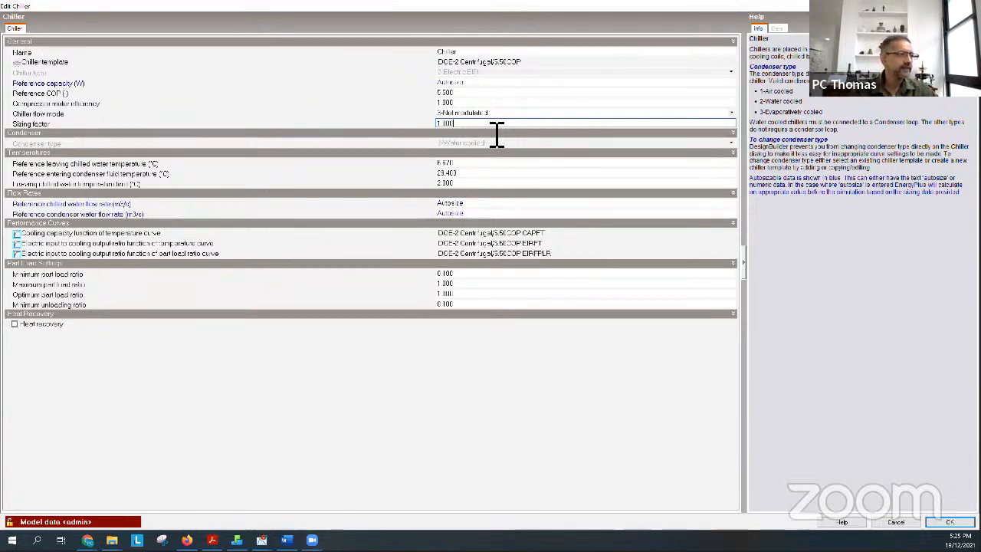
click(478, 165)
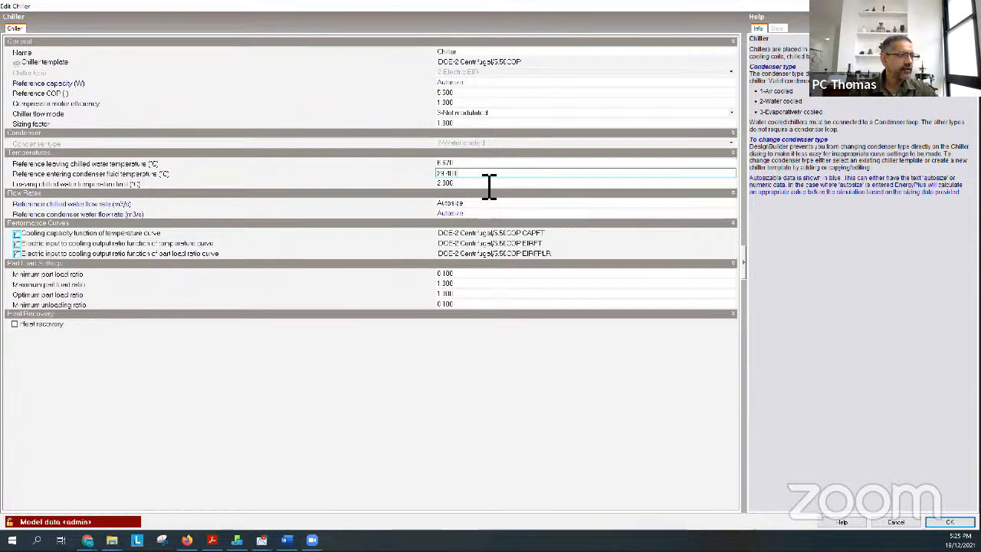
click(488, 184)
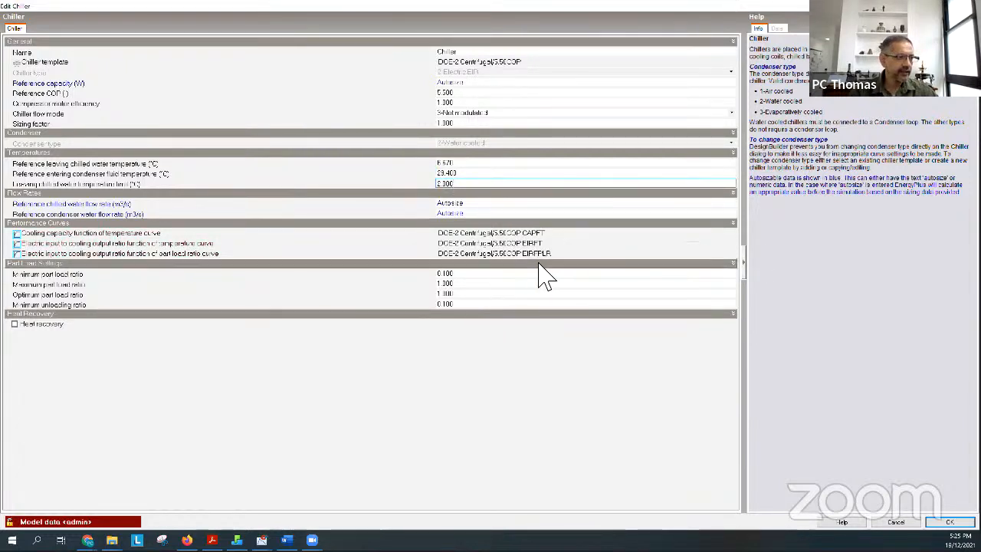
click(580, 232)
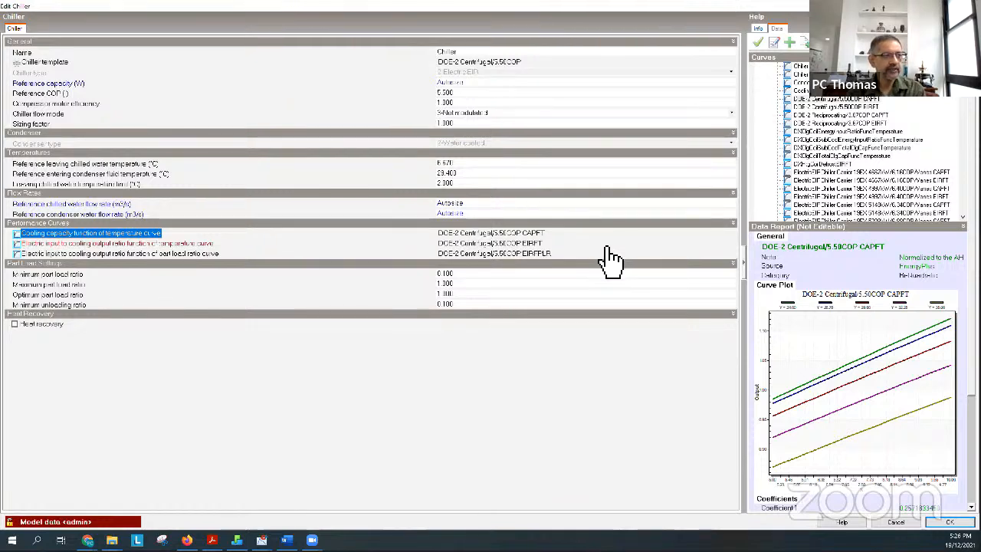
key(Down)
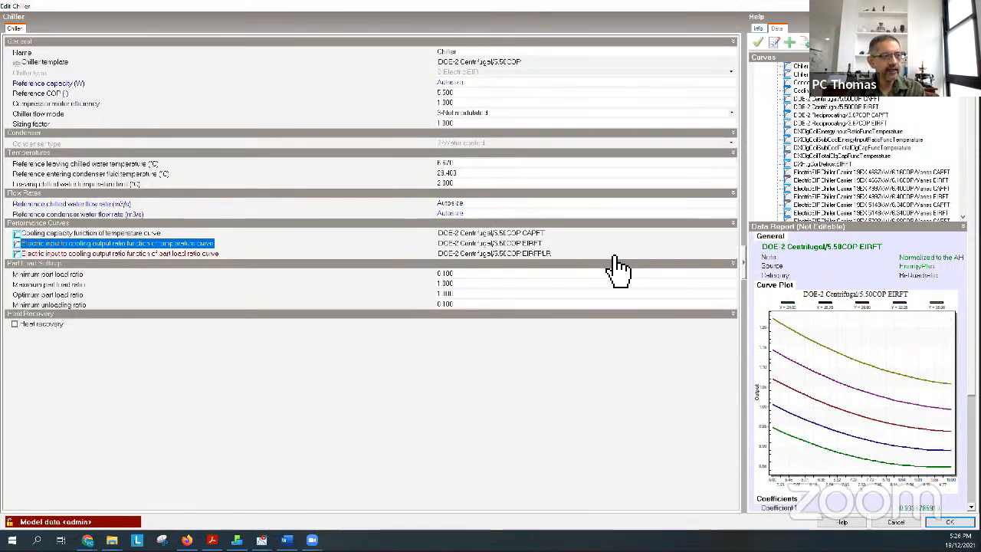
key(Down)
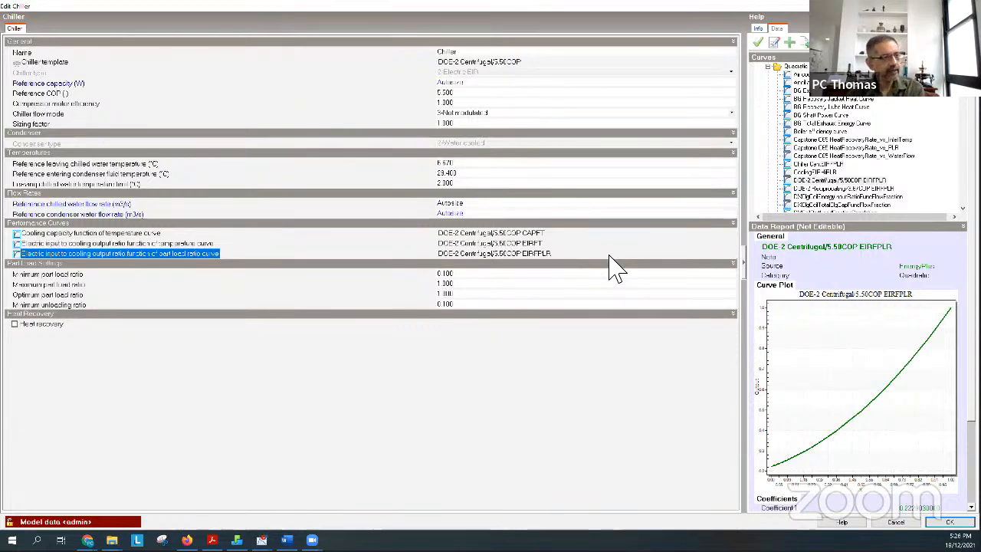
Set the chiller's minimum part load ratio and minimum unloading ratio to 0.2 and accept the chiller edits
click(532, 285)
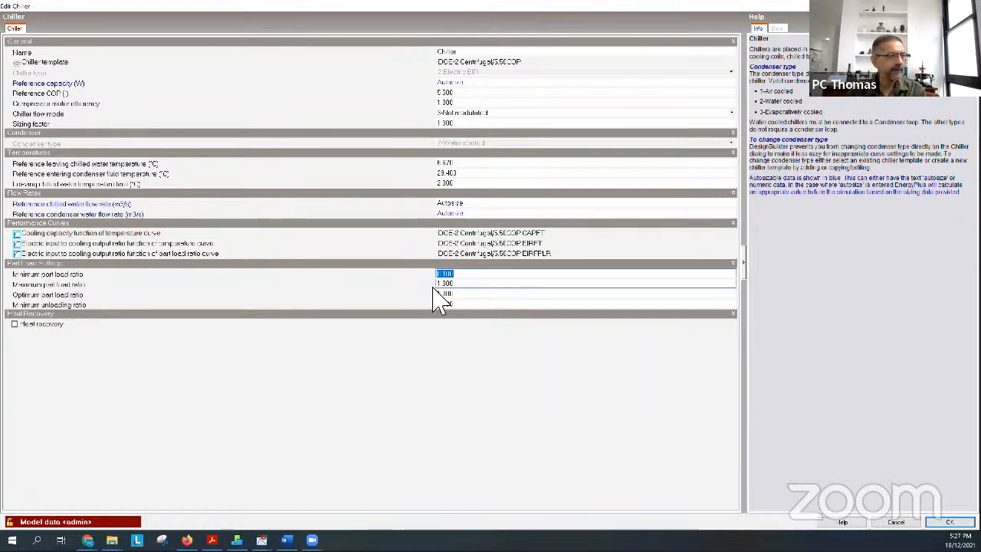
click(453, 283)
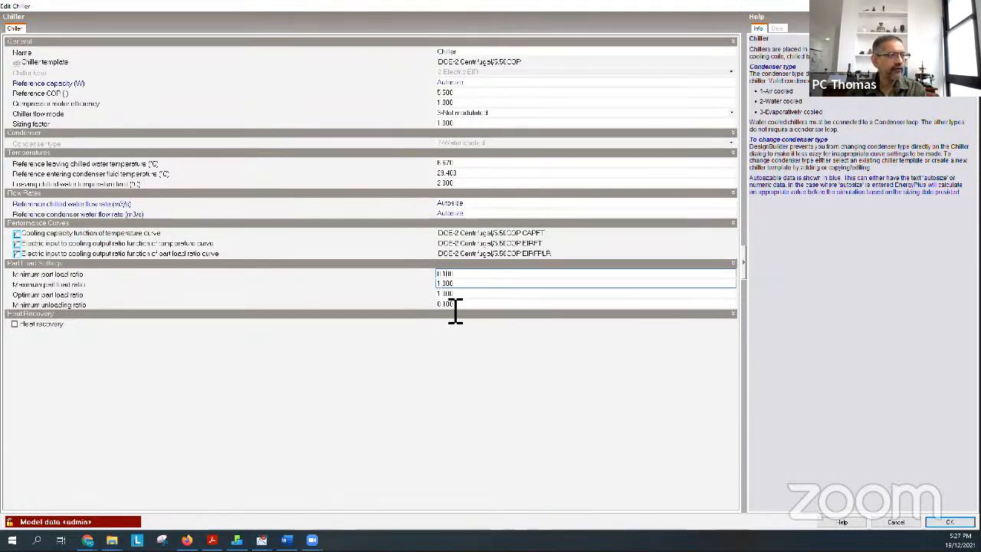
click(446, 304)
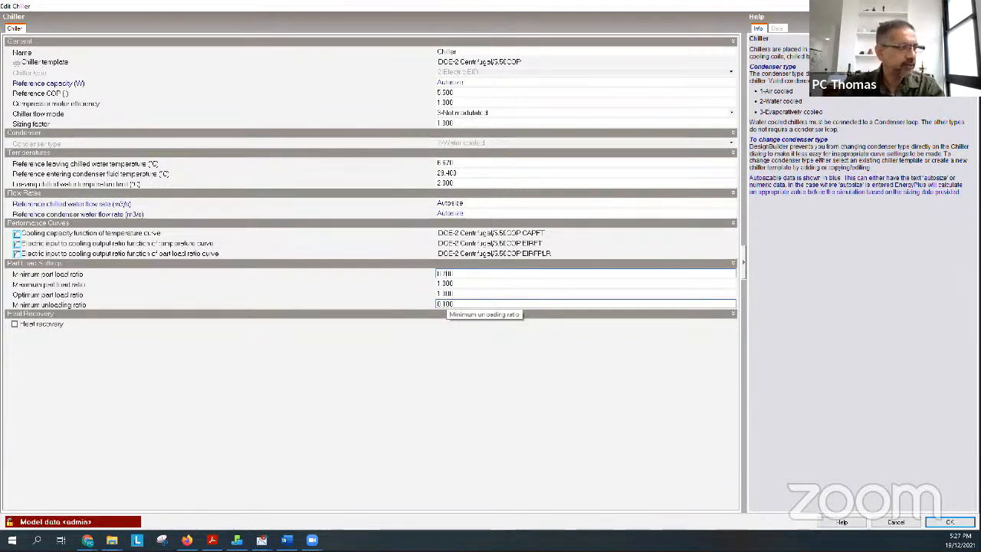
key(Return)
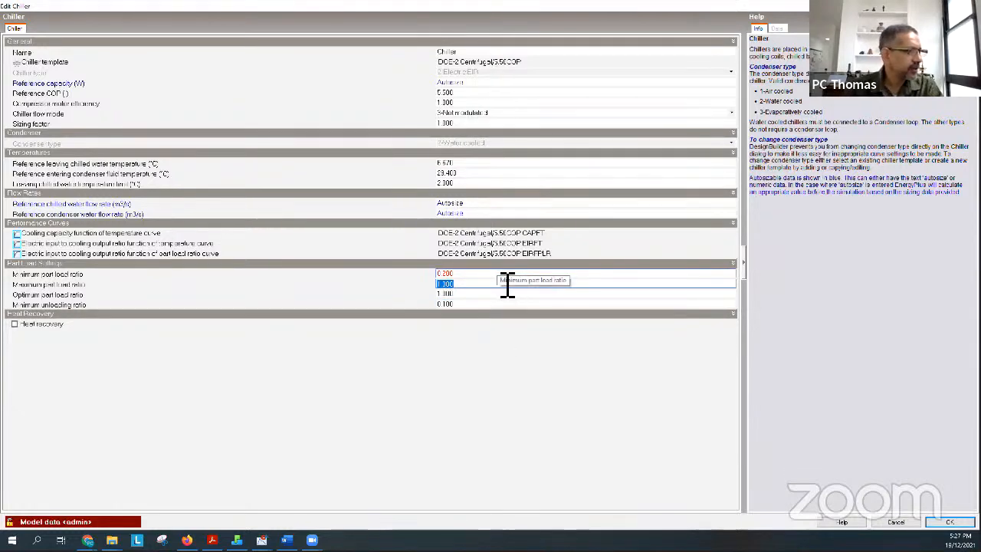
click(455, 308)
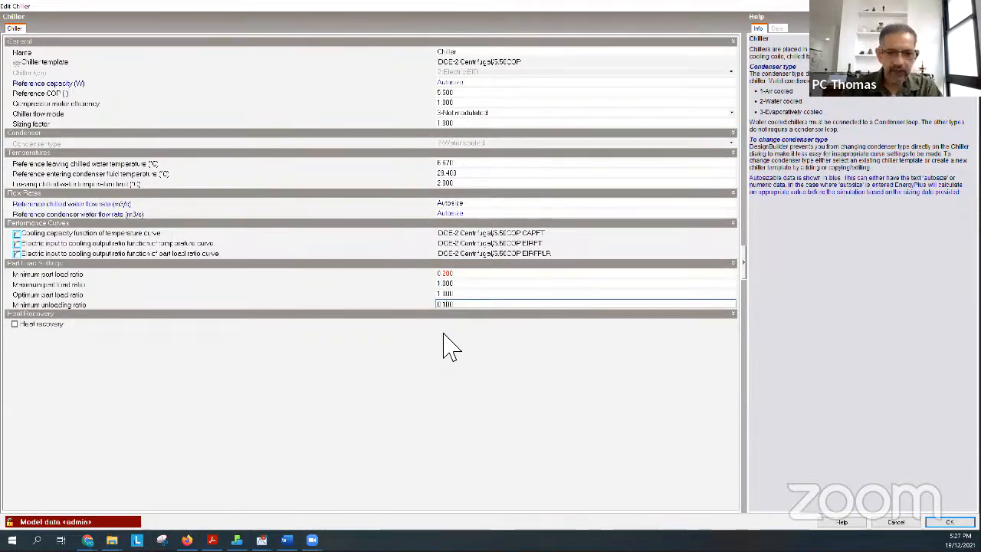
key(Delete)
text(2)
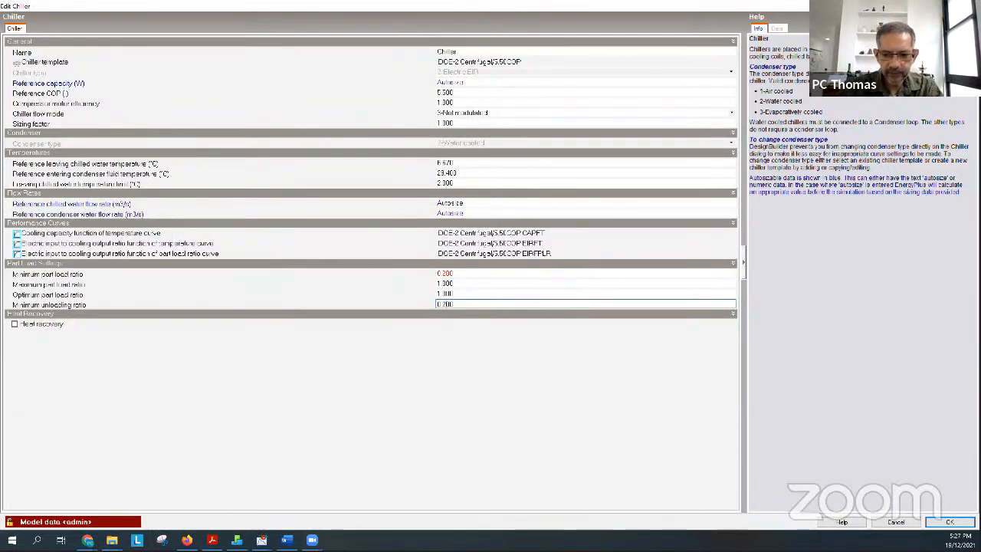
click(444, 334)
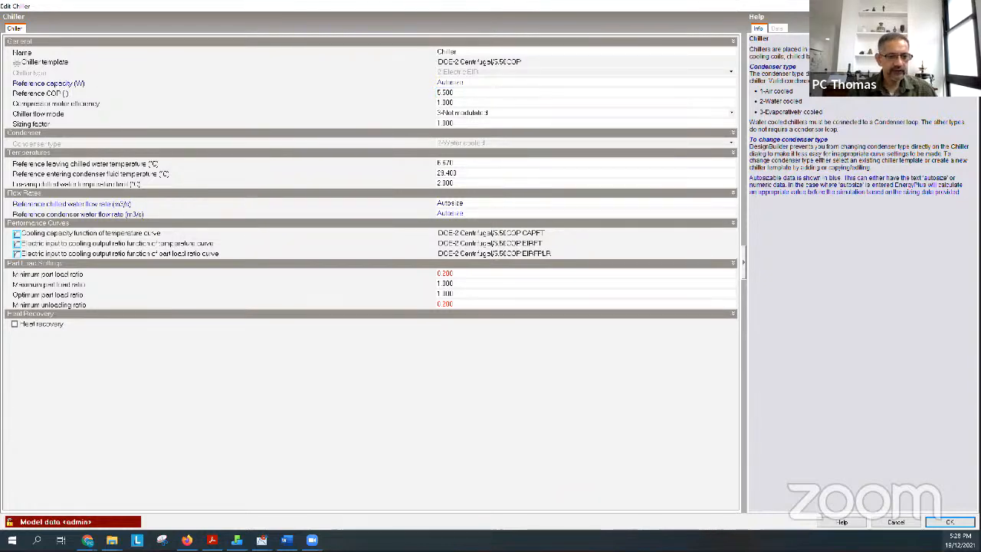
click(949, 522)
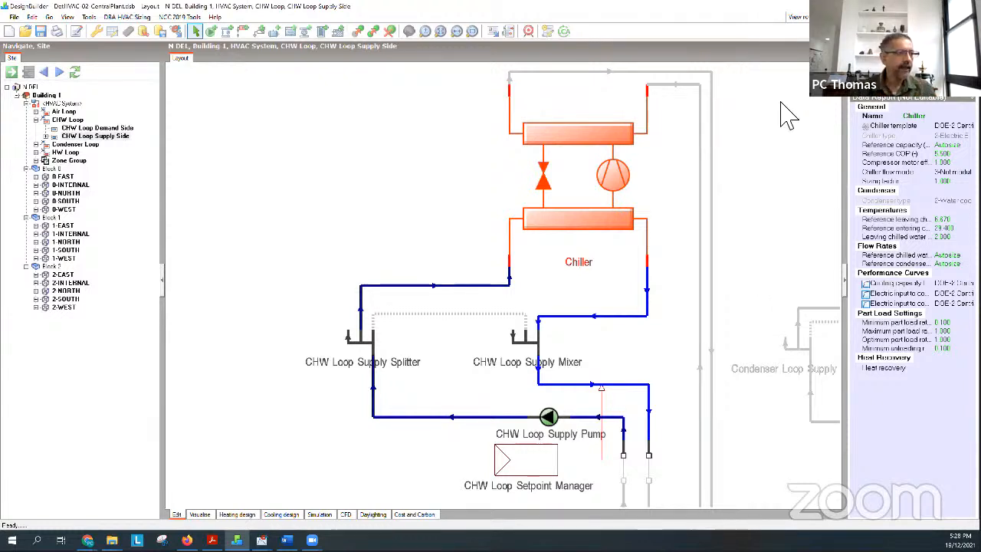
Open the CHW Loop Supply Pump's data for editing and set its design pump head to 200000 Pa
scroll(677, 242, down, 2)
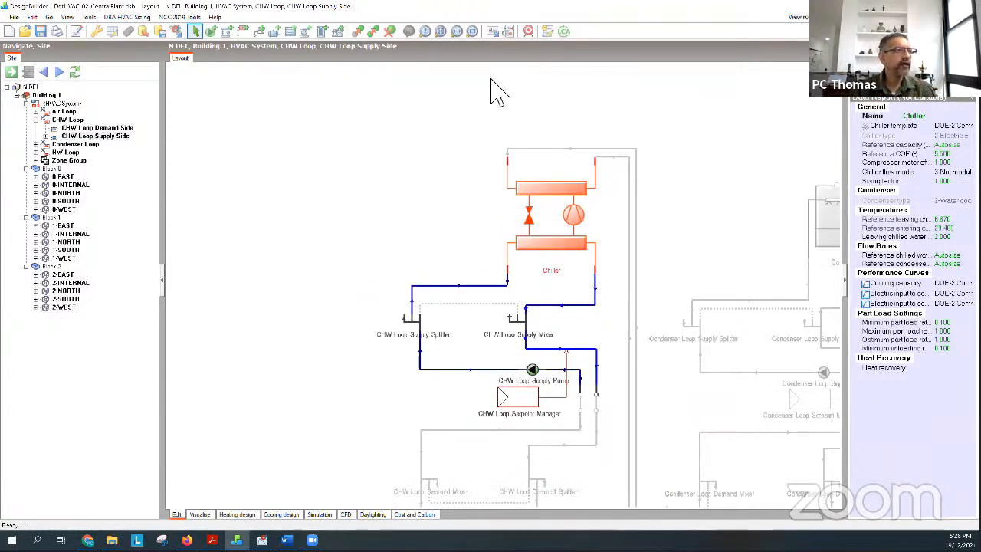
click(457, 30)
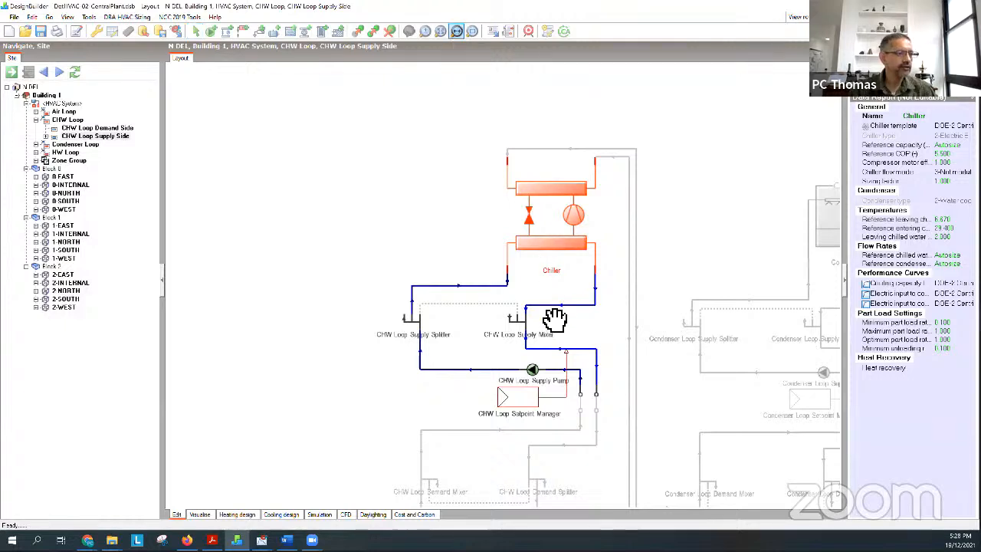
drag(554, 319, 495, 235)
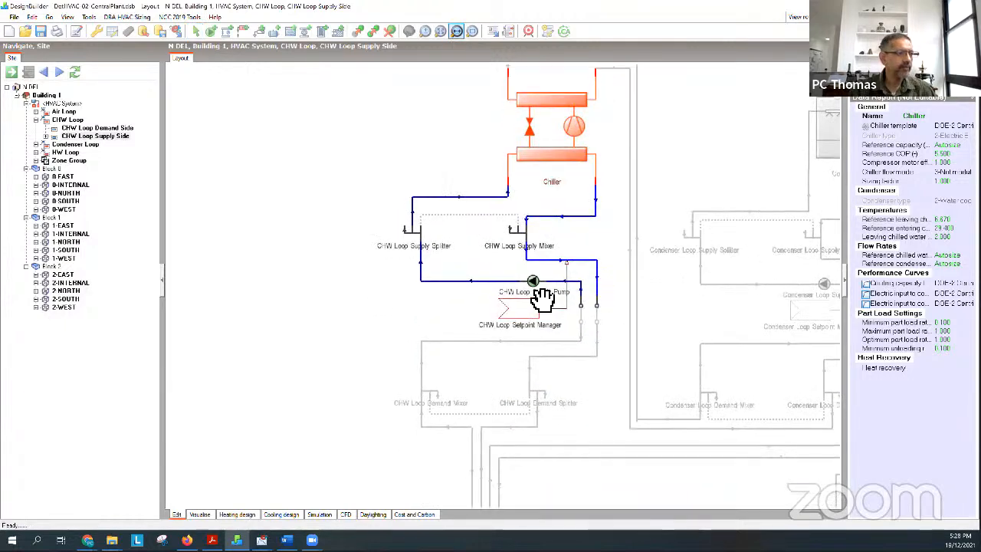
click(196, 30)
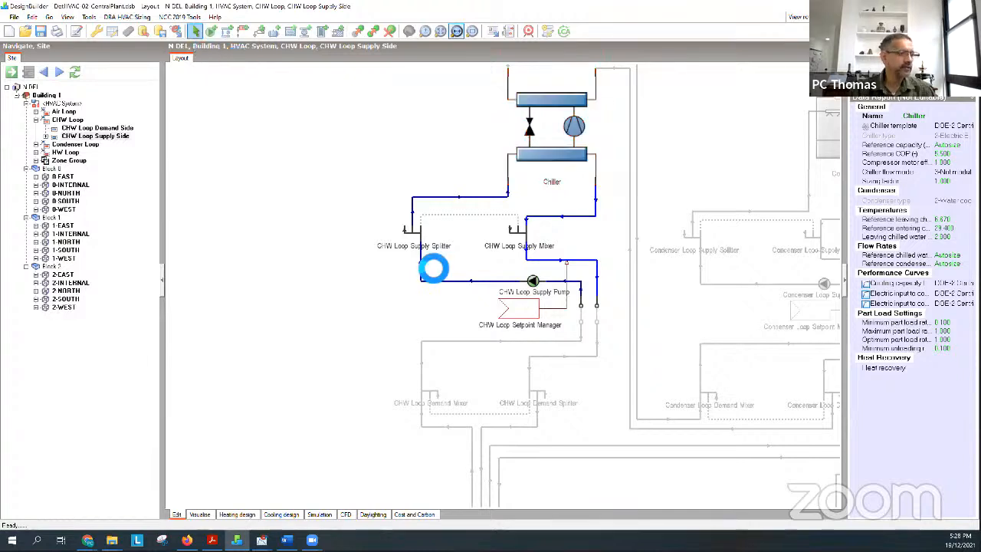
click(539, 297)
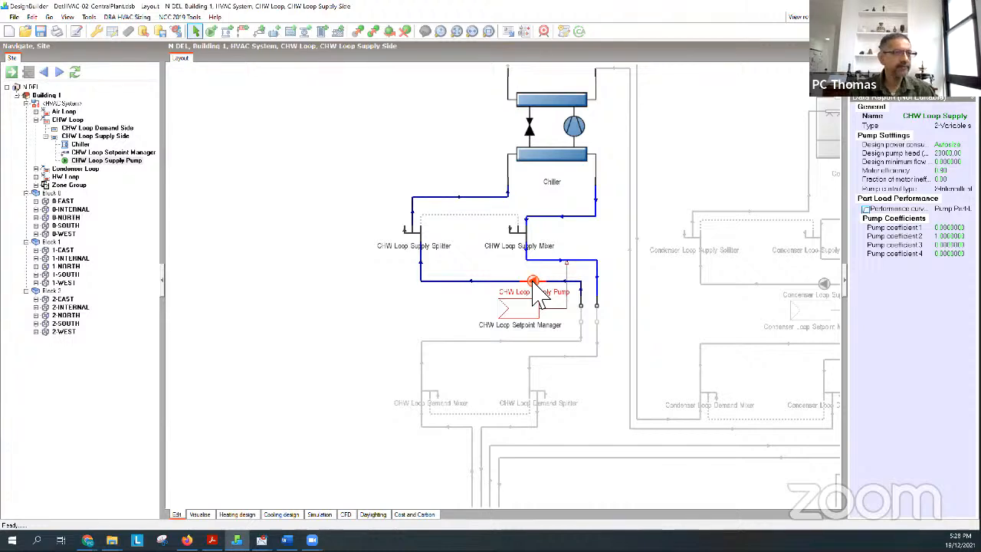
double_click(539, 297)
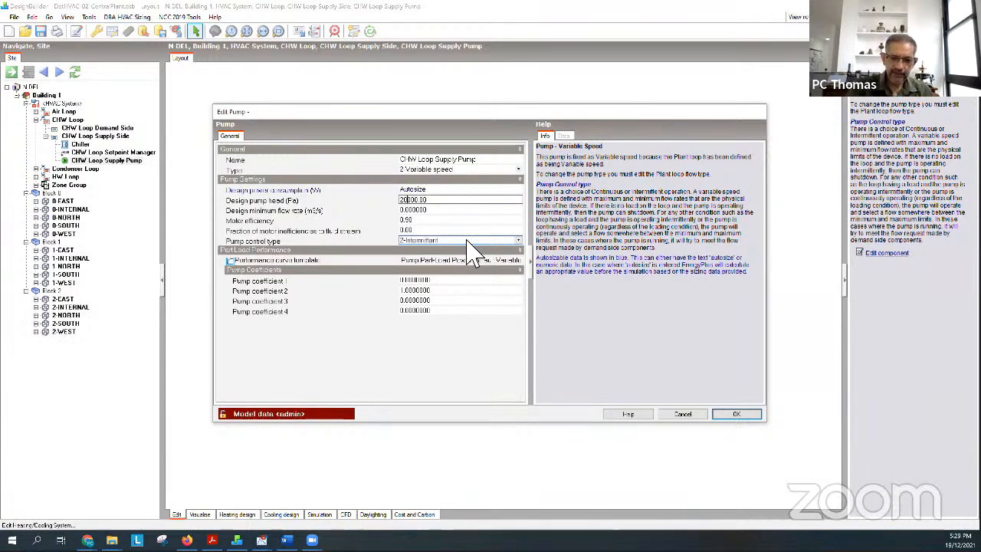
text(0)
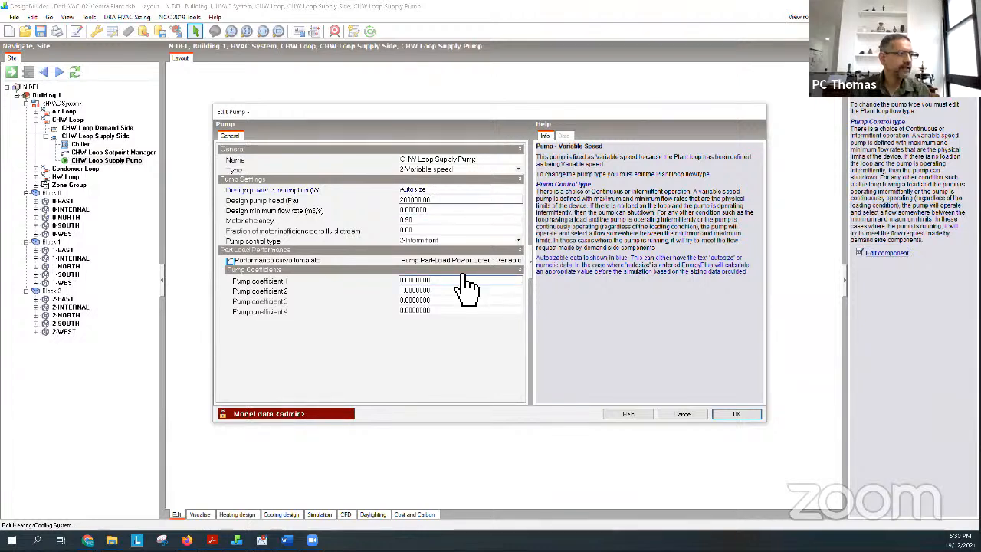
click(449, 222)
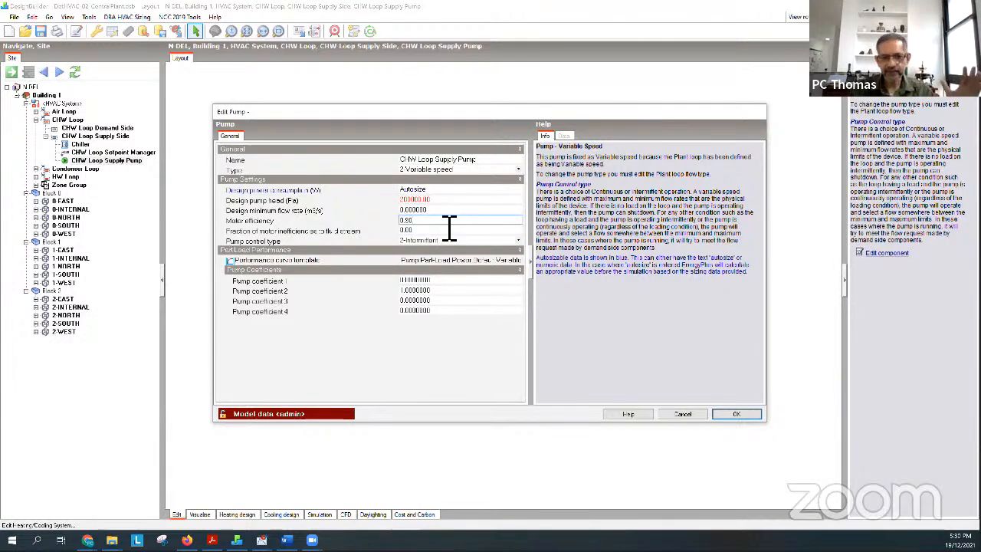
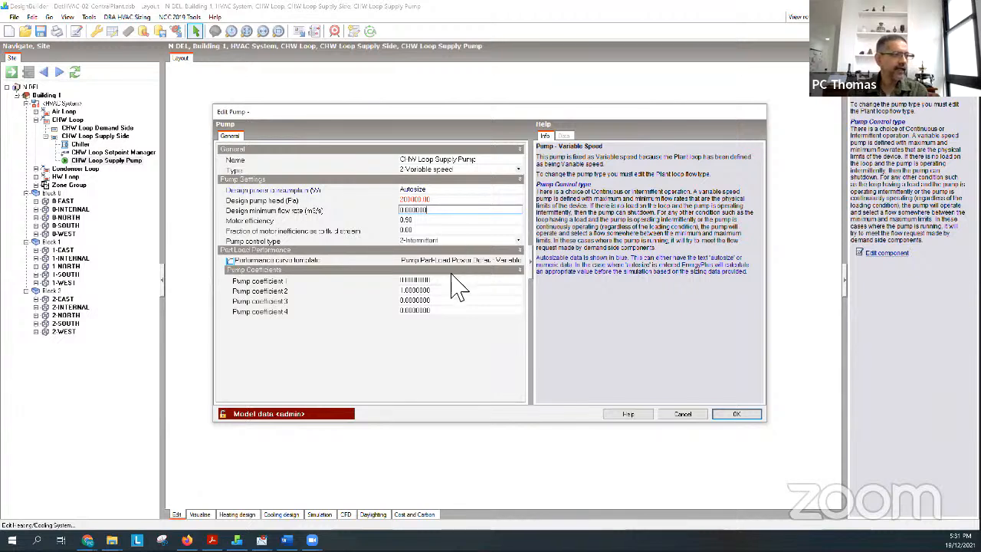
Review the pump's part-load performance curve plot and coefficients, and accept the pump edits
click(518, 277)
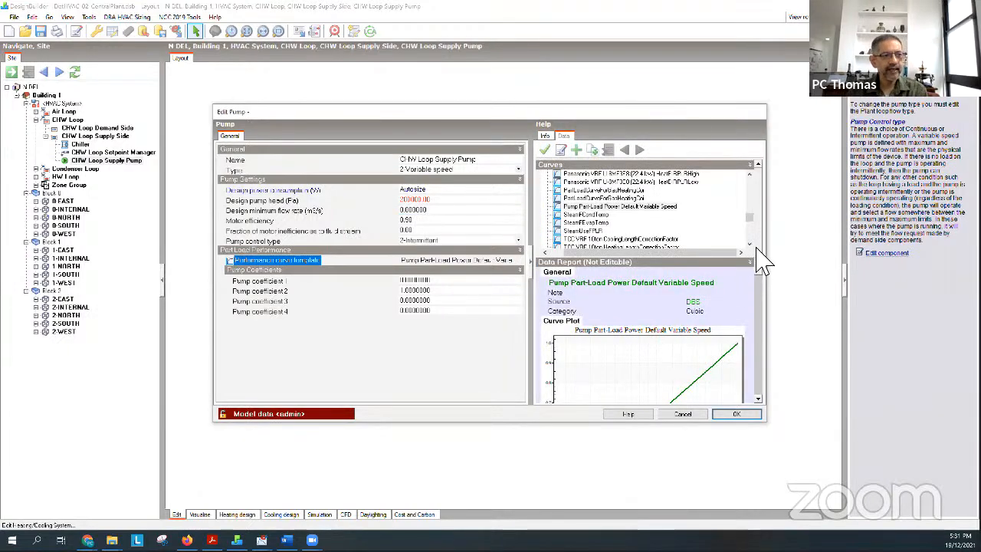
scroll(752, 314, down, 4)
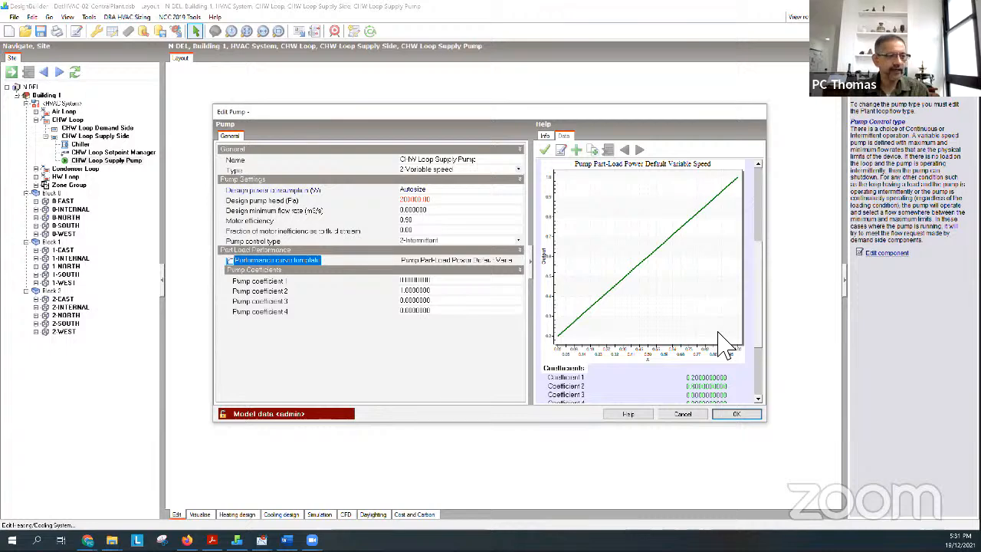
click(736, 415)
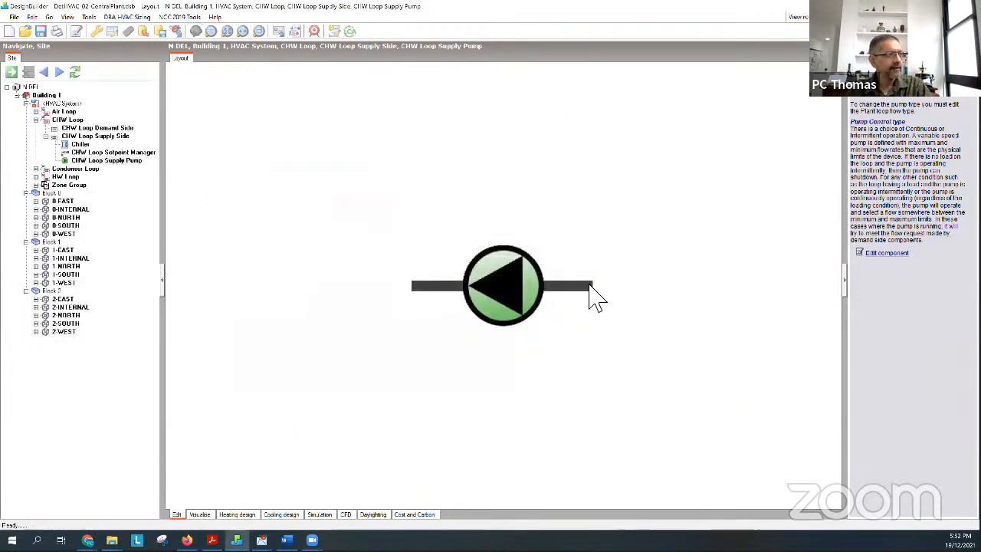
Examine the CHW Loop Setpoint Manager's setpoint variable schedule and the alternative schedules, and close its data without applying changes
click(75, 120)
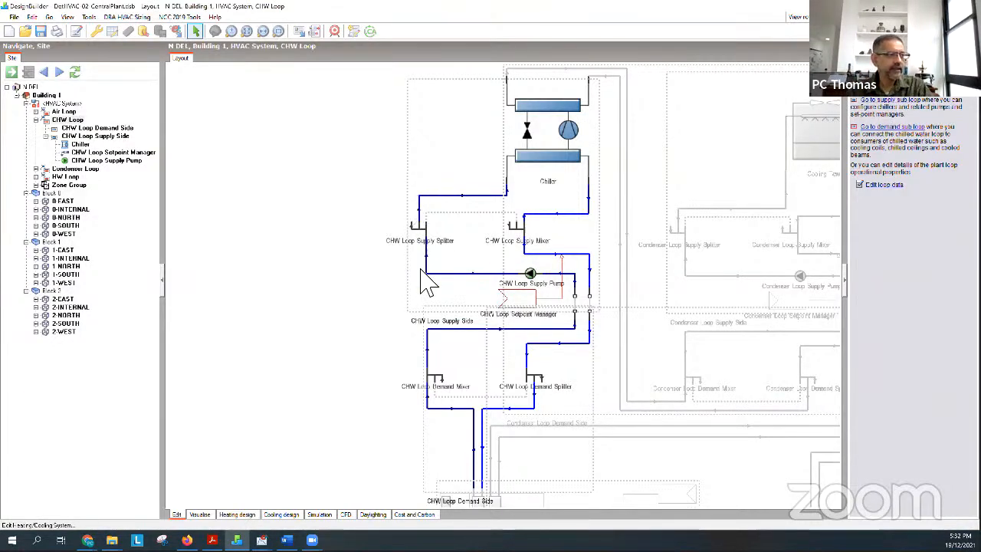
click(529, 317)
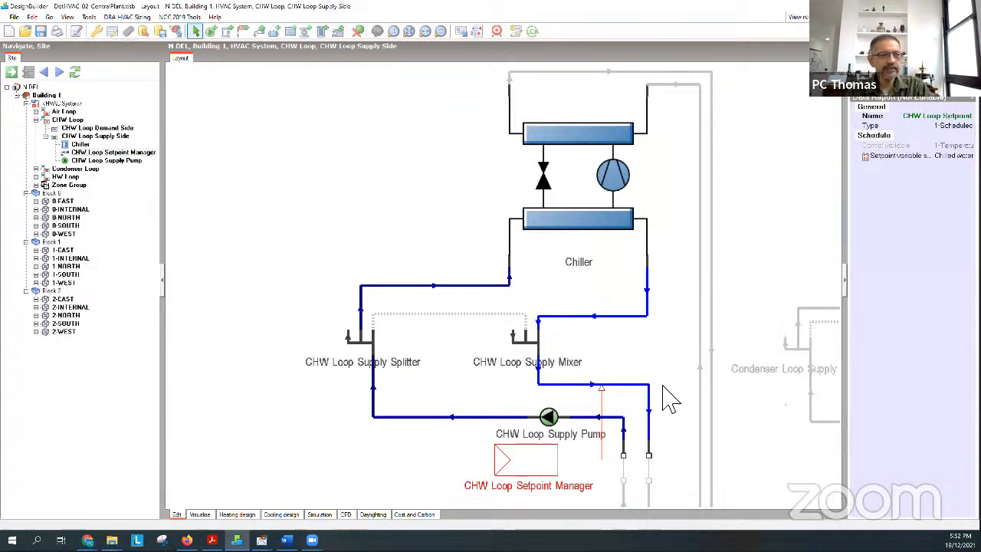
double_click(525, 465)
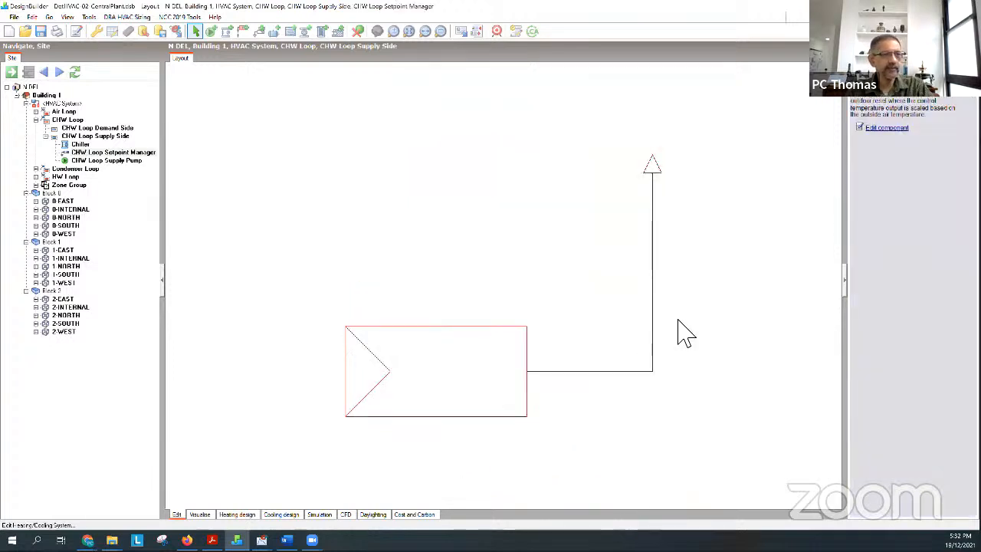
click(889, 128)
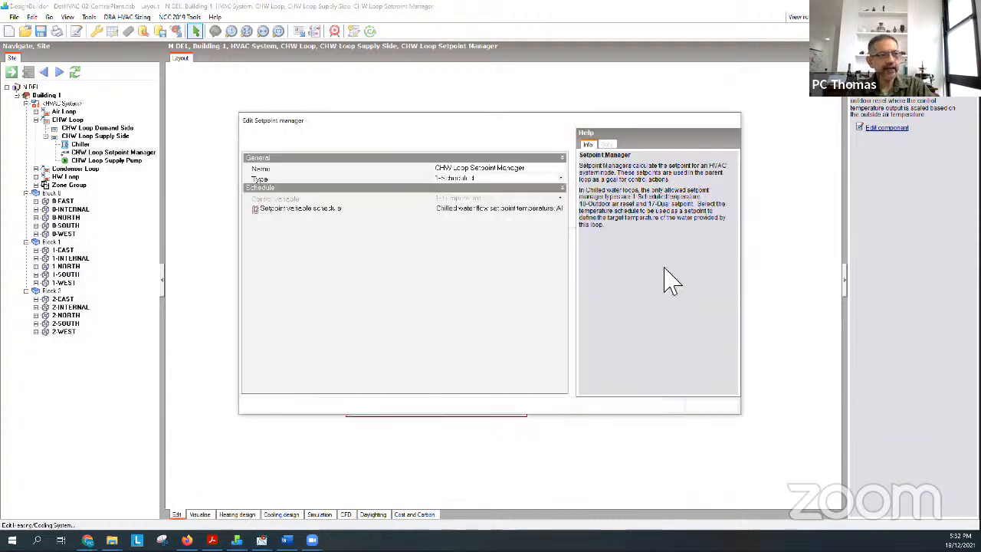
click(535, 210)
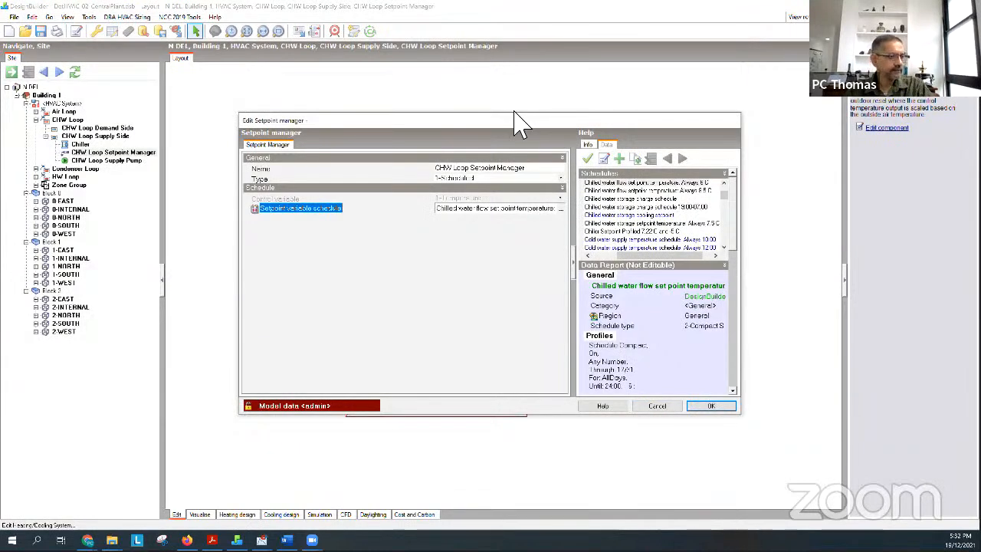
drag(516, 121, 335, 108)
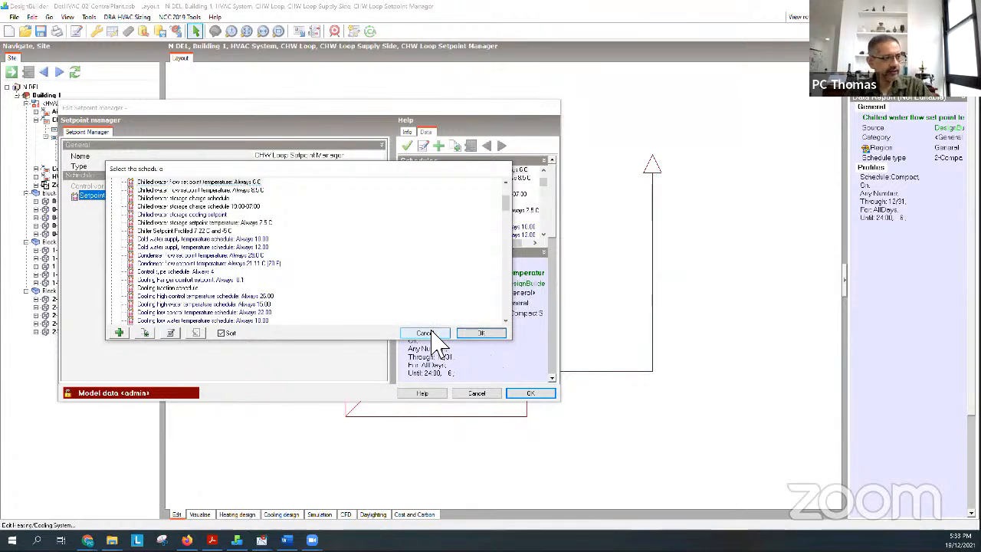
click(428, 334)
click(477, 394)
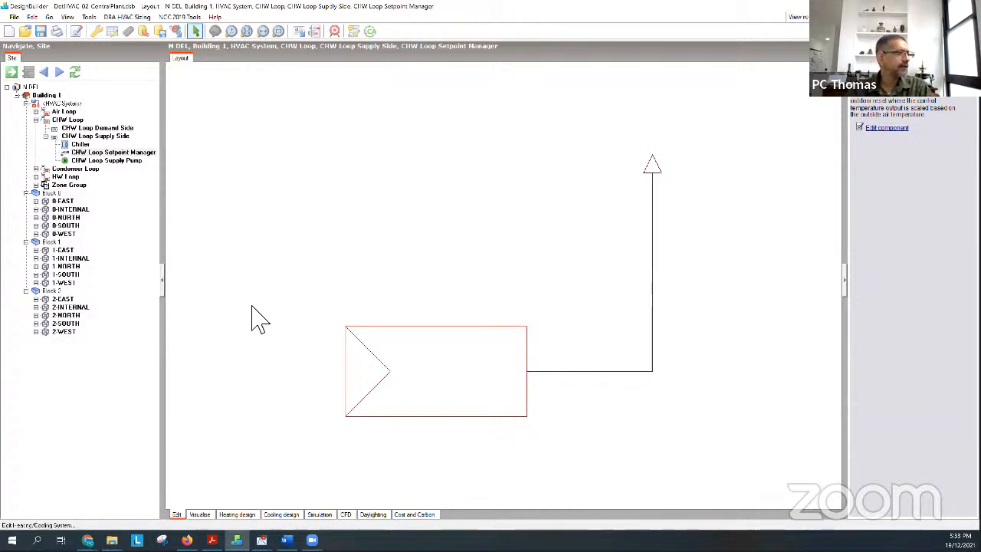
Copy the existing chiller on the CHW Loop supply side and place the duplicate in the empty area to its left
click(91, 135)
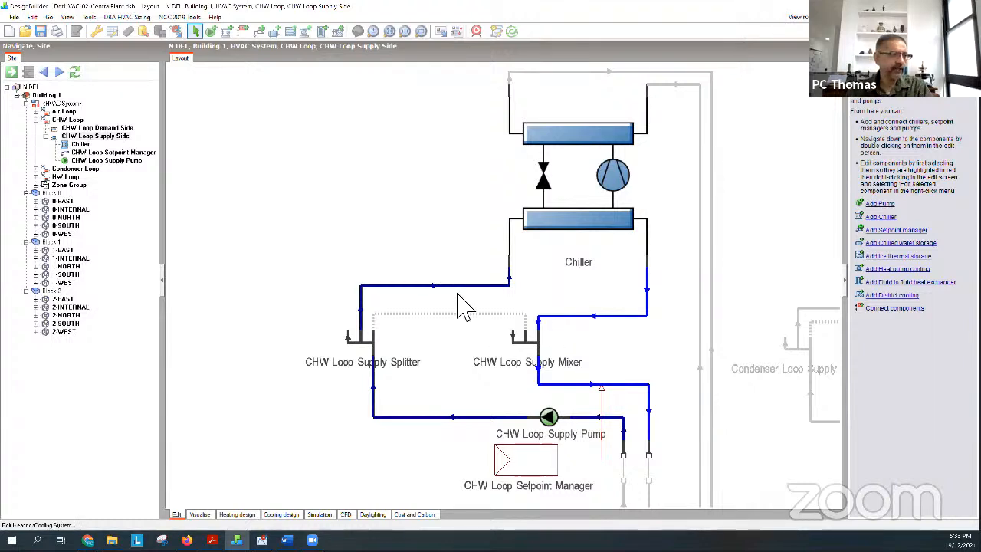
scroll(532, 312, down, 1)
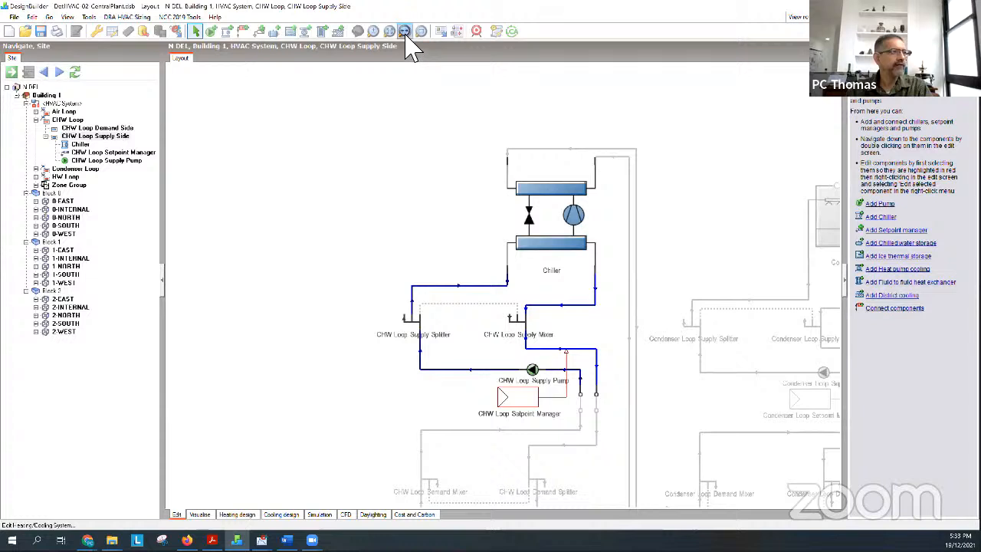
click(407, 34)
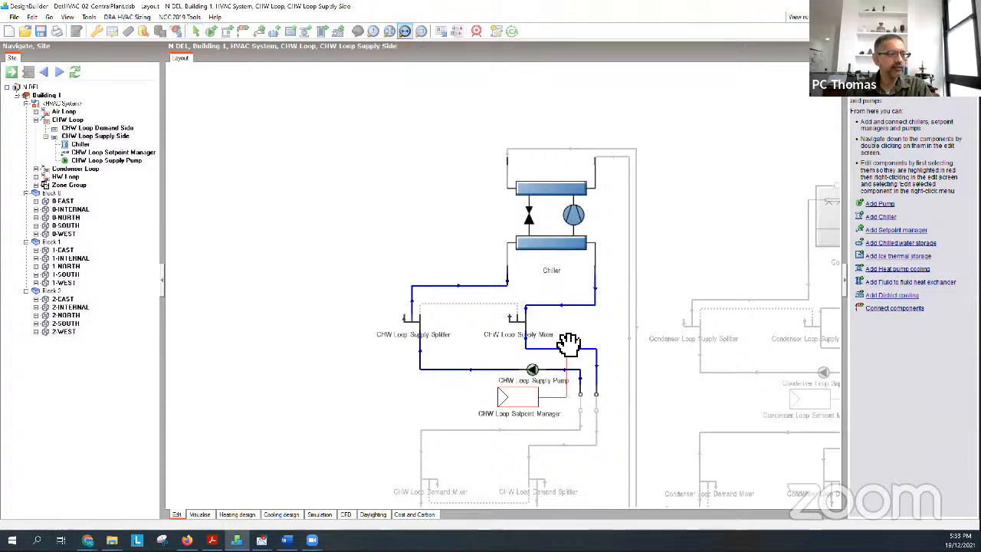
drag(572, 345, 636, 315)
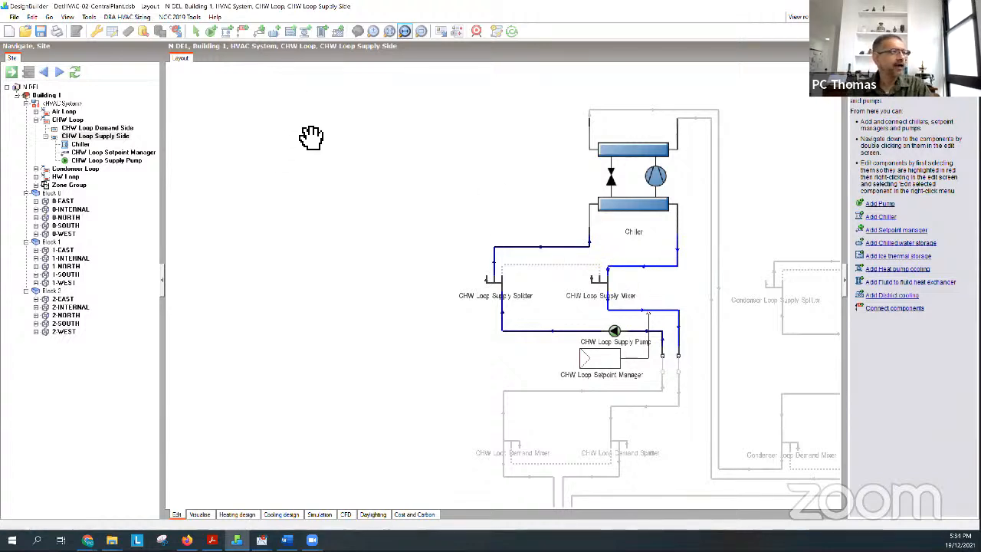
click(197, 32)
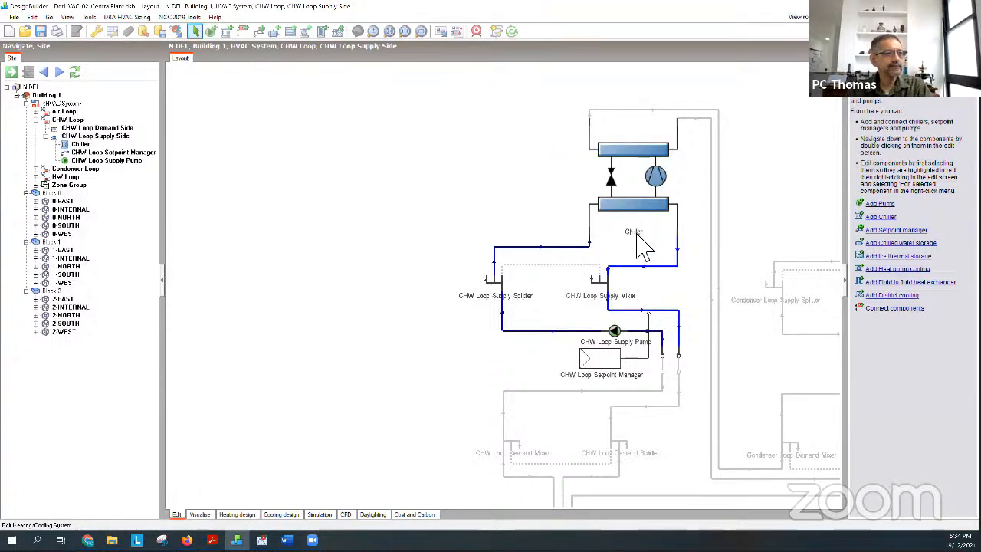
click(642, 244)
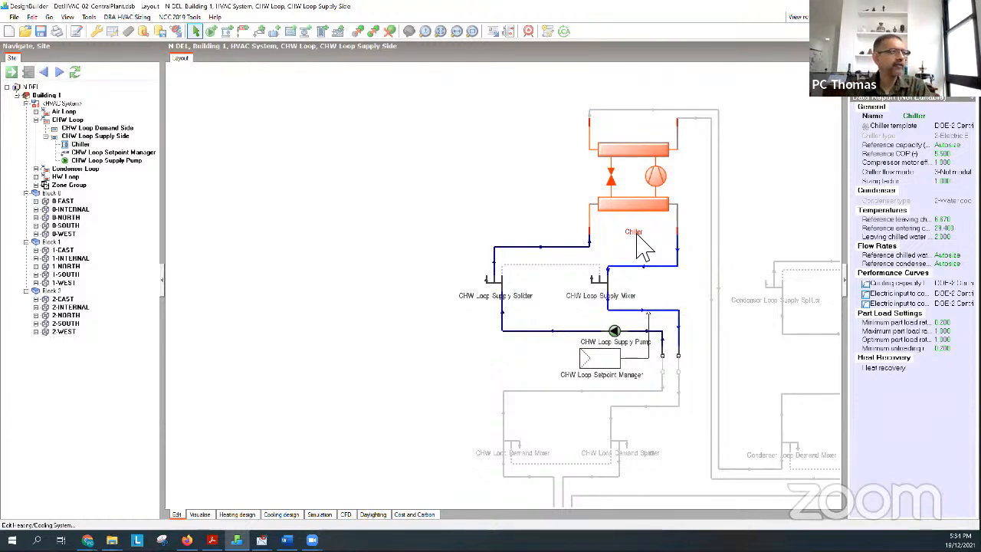
click(374, 32)
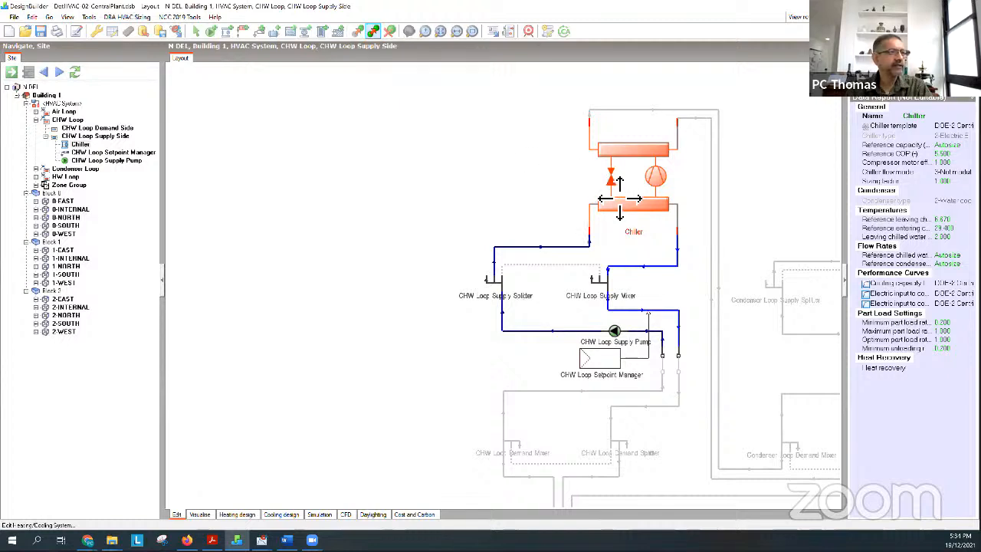
click(642, 165)
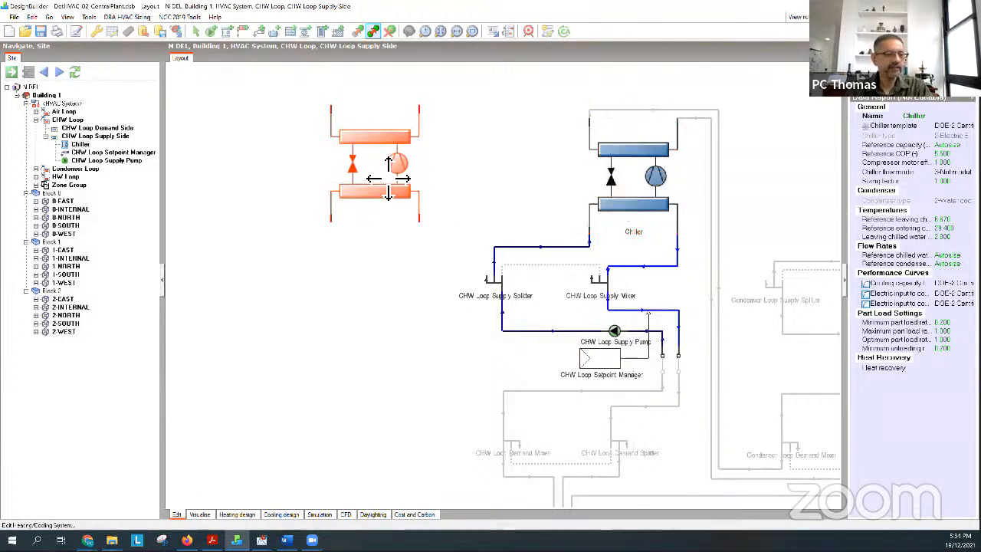
click(389, 195)
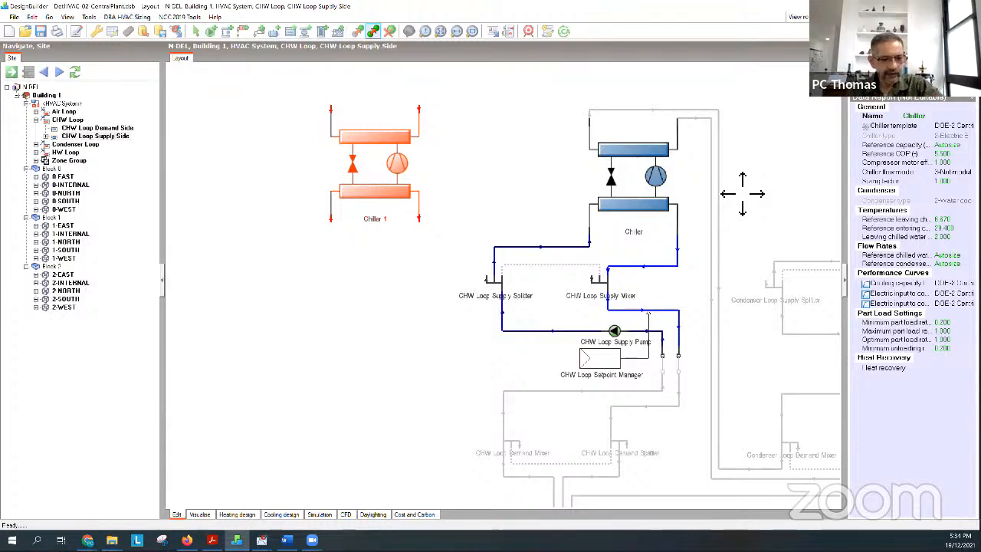
key(Escape)
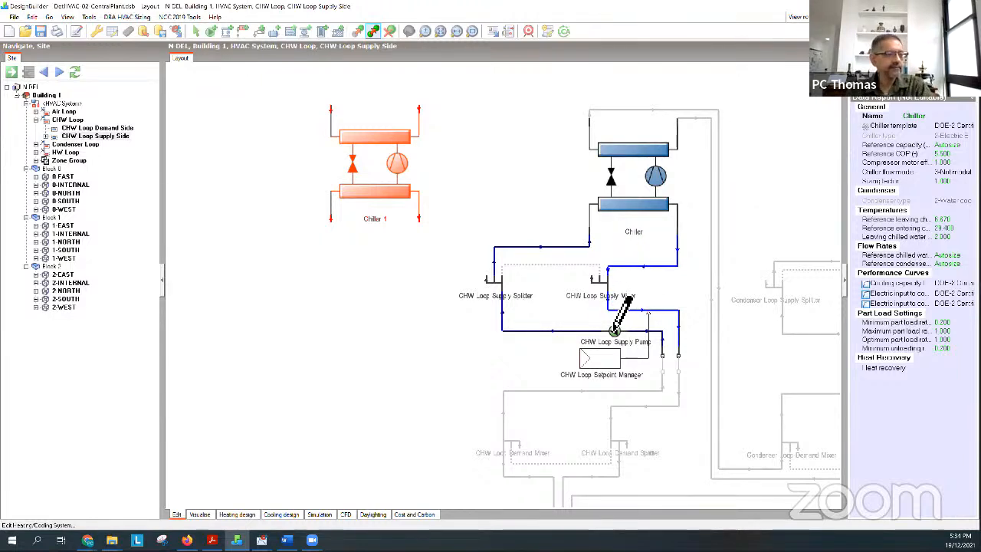
key(Escape)
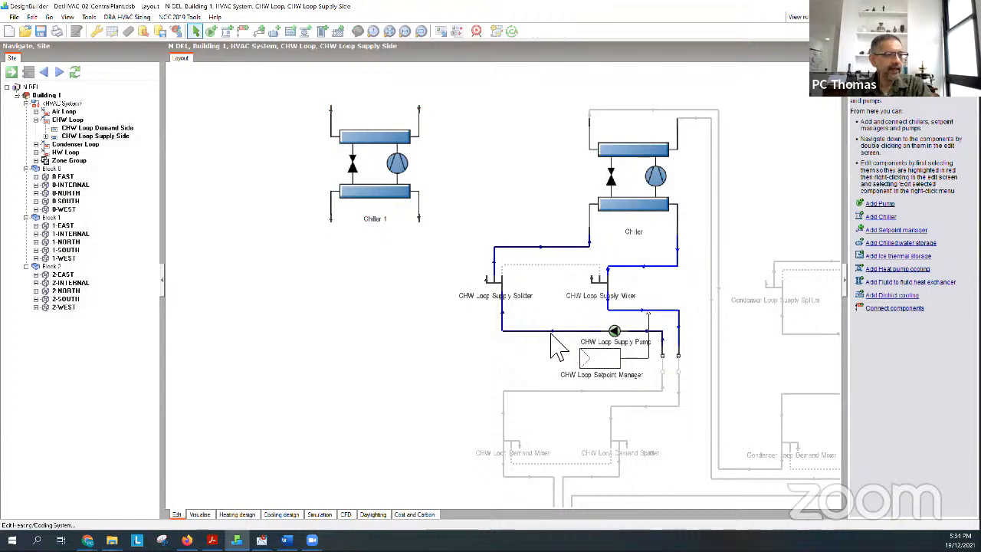
Copy the CHW Loop Supply Pump and place the duplicate in the empty space below the copied chiller
click(615, 331)
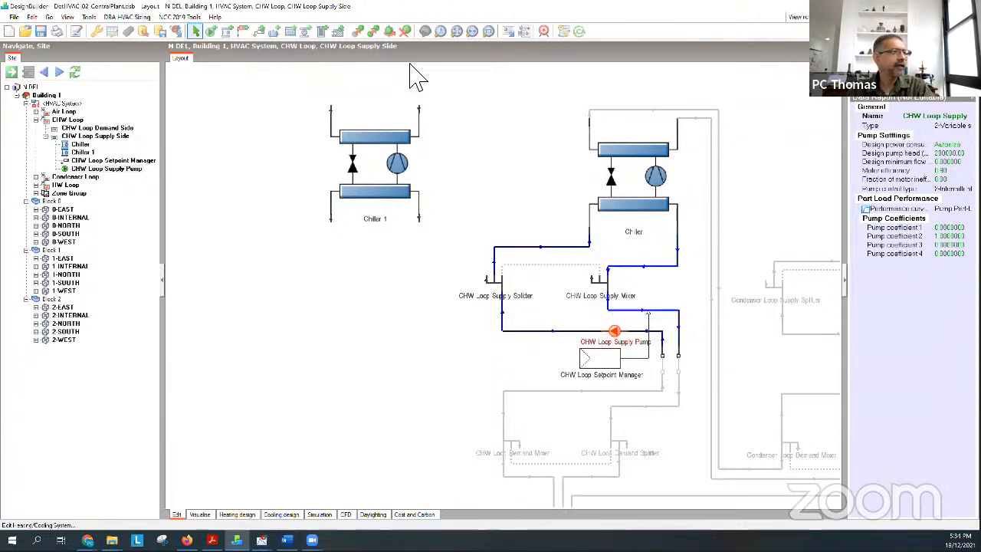
click(373, 31)
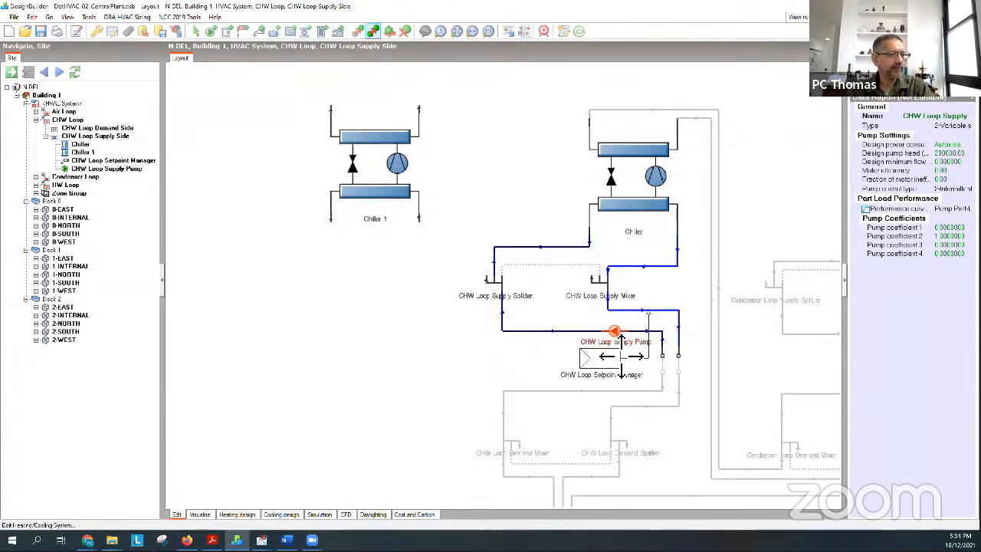
drag(620, 356, 376, 315)
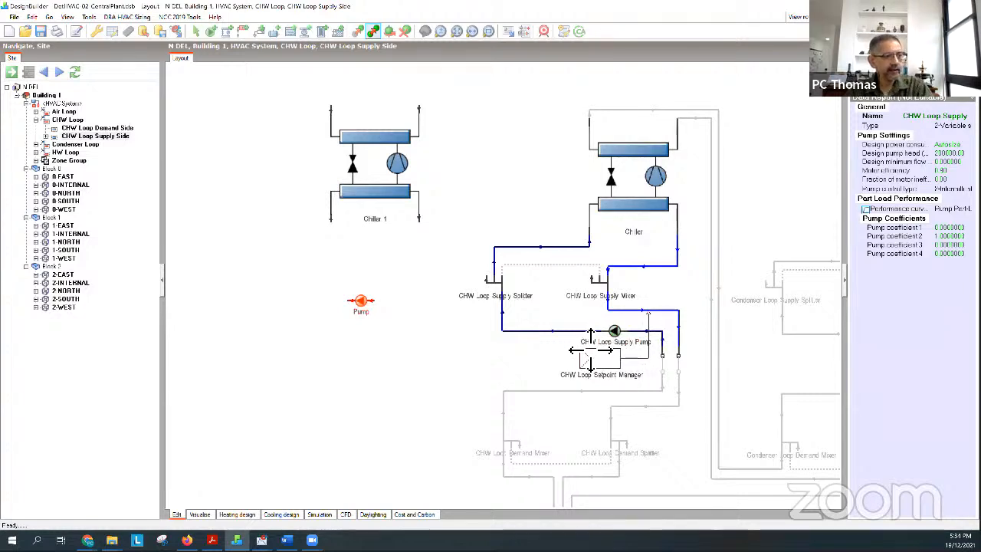
click(676, 351)
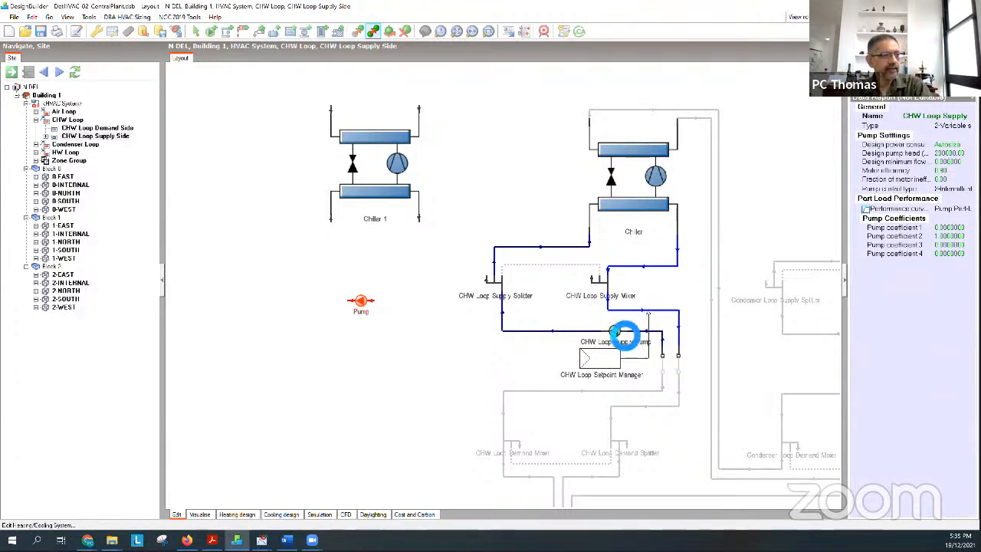
click(614, 334)
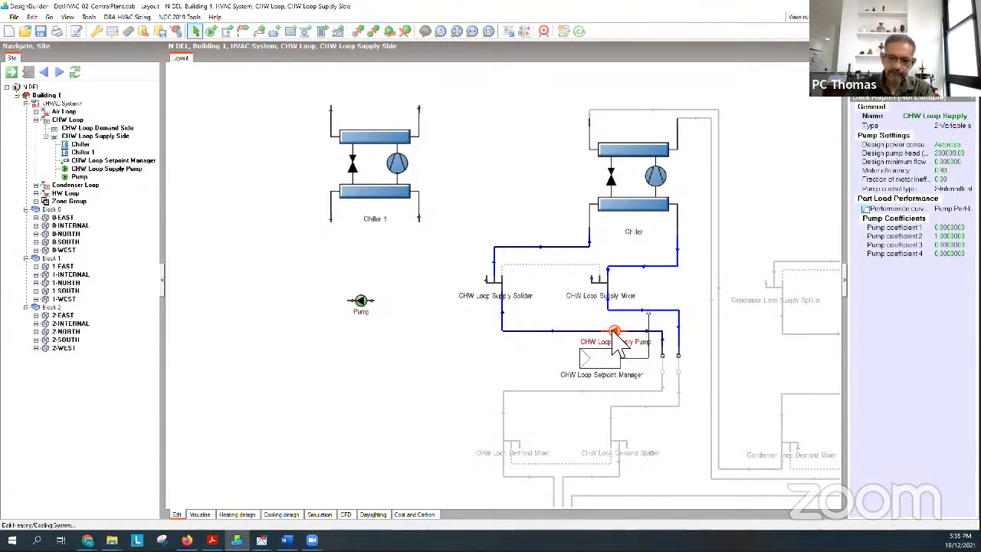
Delete the original CHW Loop Supply Pump and the pipe connecting the CHW Loop Supply Splitter to the original chiller
key(Delete)
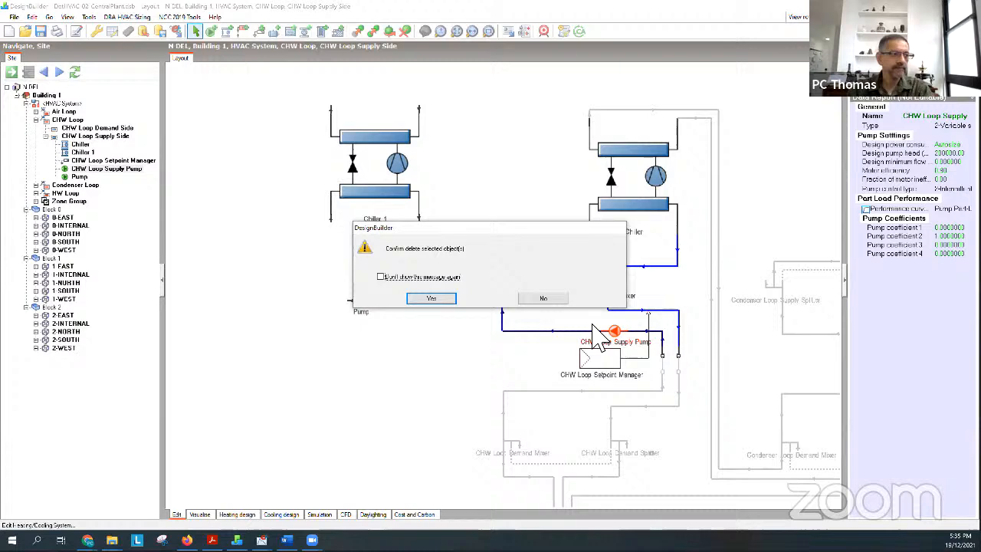
click(434, 303)
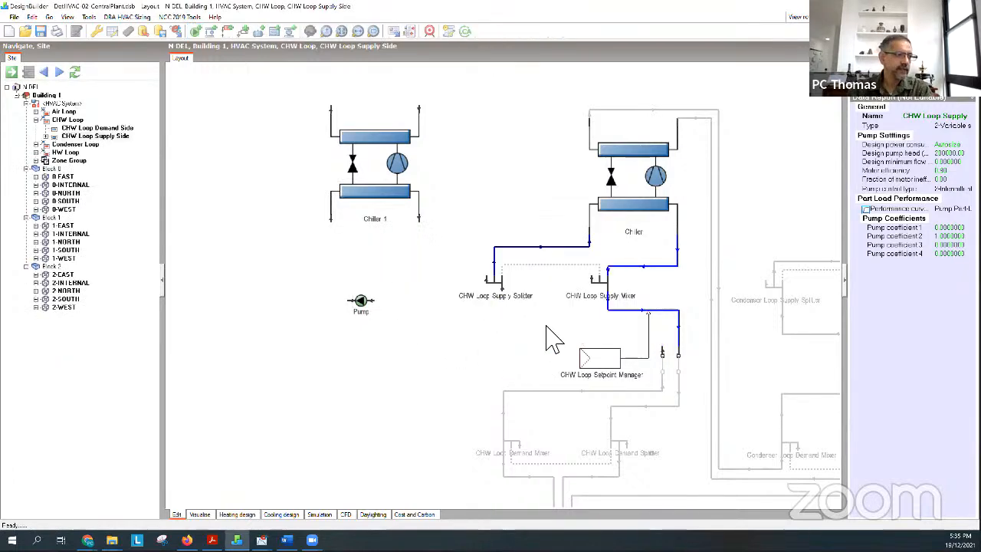
click(540, 248)
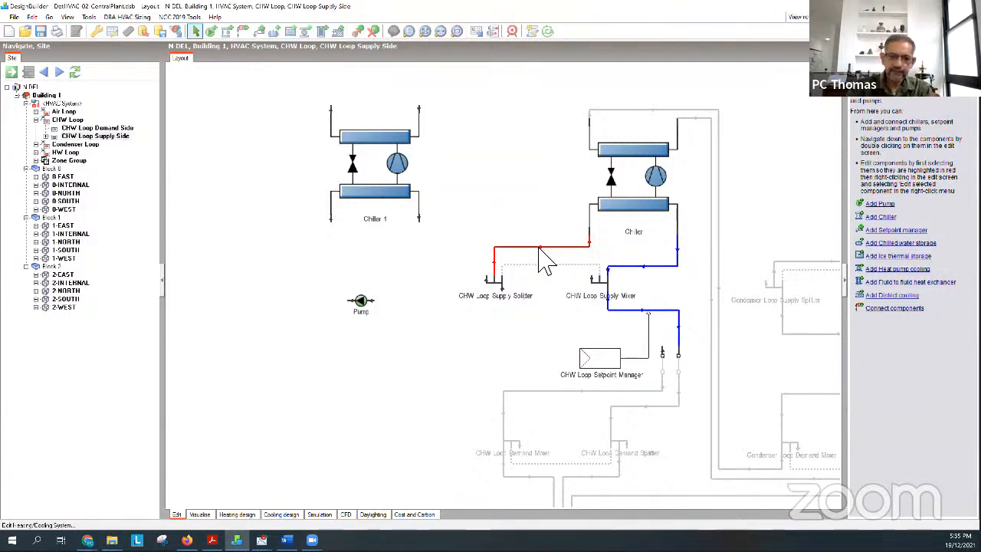
key(Delete)
click(439, 300)
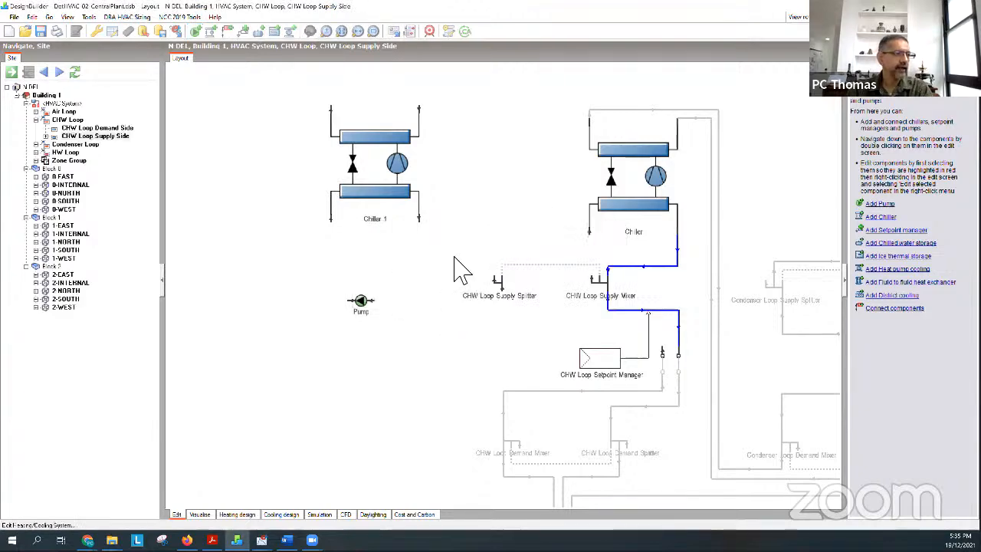
Move the copied pump into the space just above the CHW Loop Supply Splitter, between the two chillers
click(361, 301)
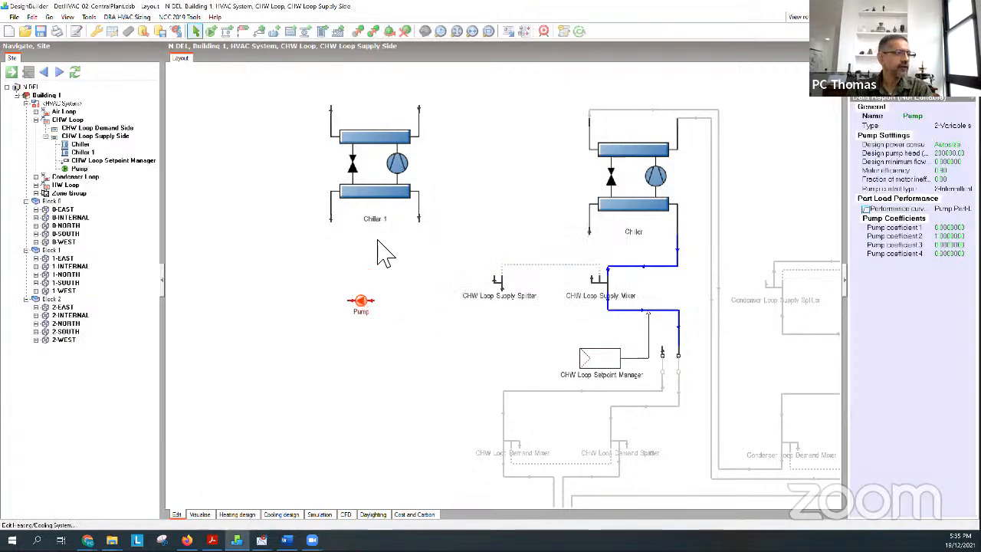
click(357, 31)
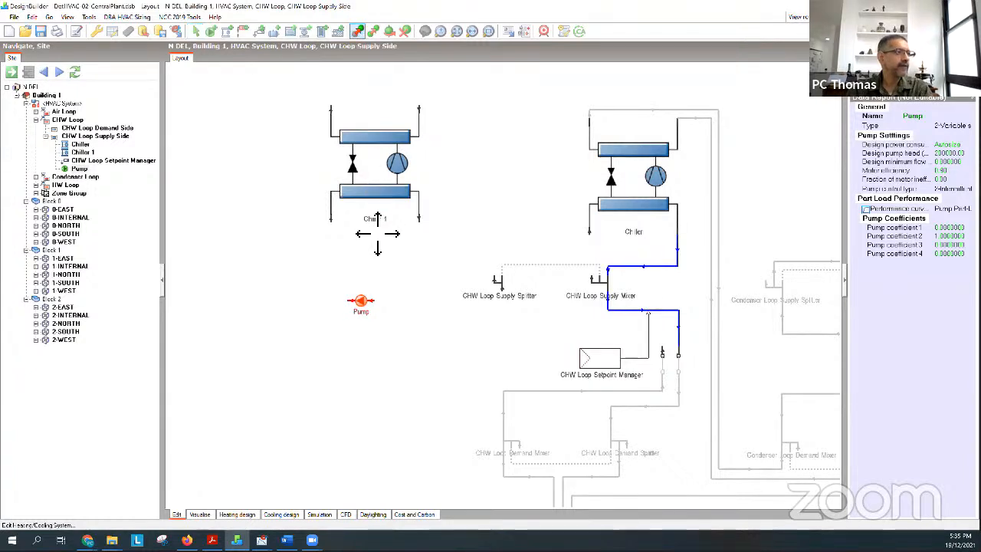
drag(374, 311, 538, 256)
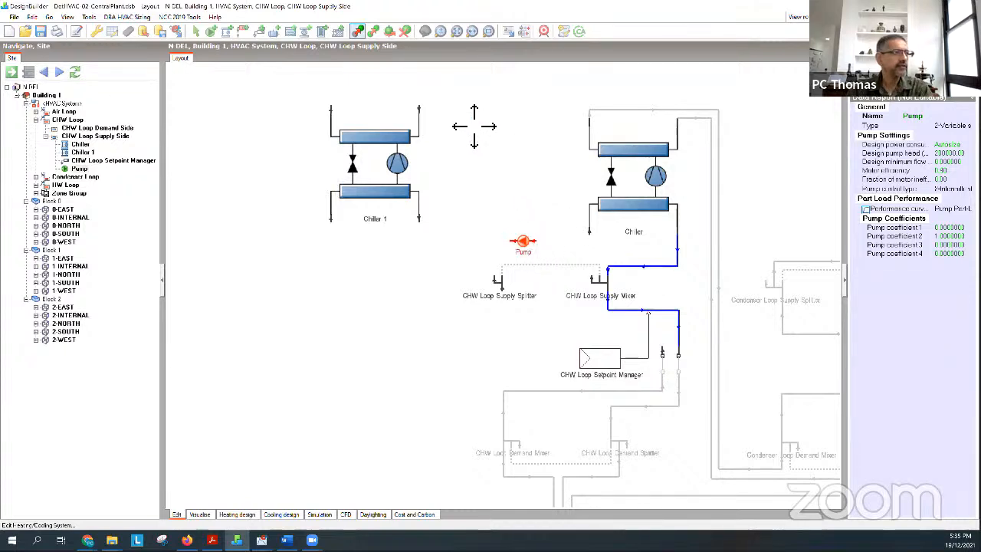
Rotate the copied pump above the CHW Loop Supply Splitter to change its flow orientation
click(390, 31)
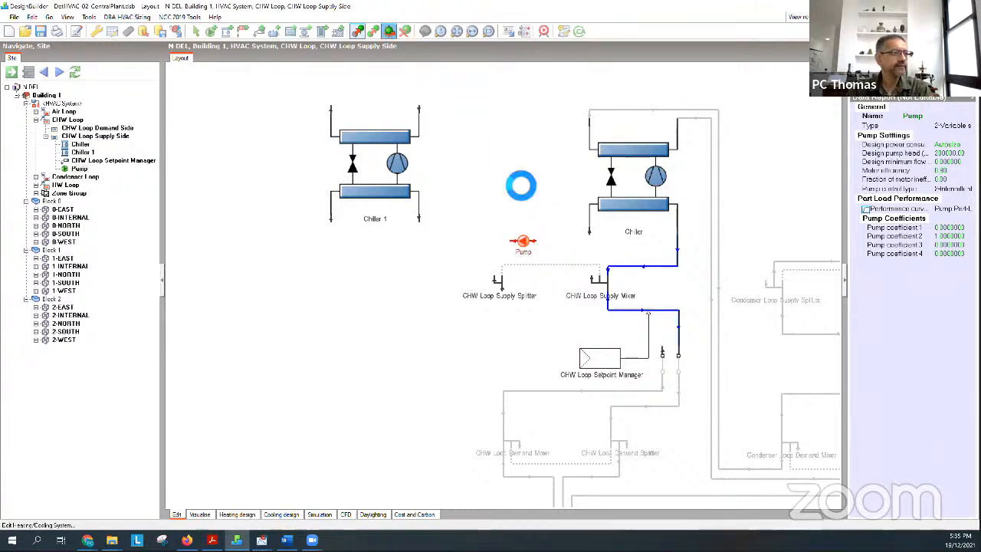
click(523, 245)
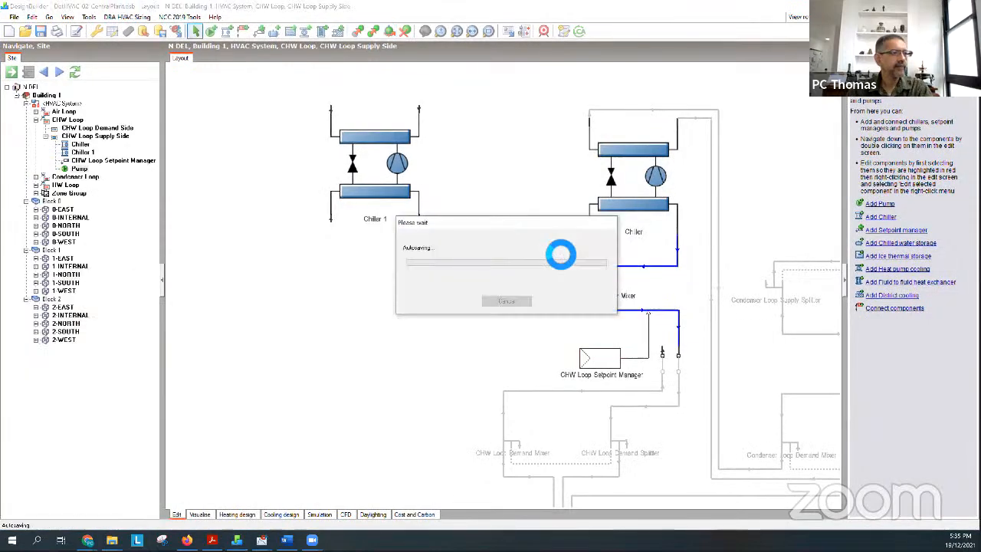
click(388, 31)
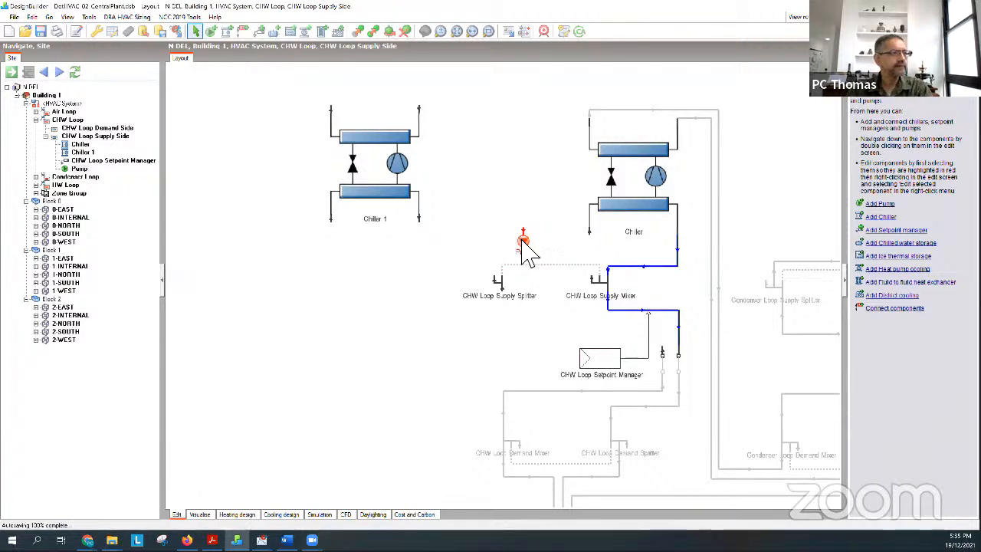
click(391, 33)
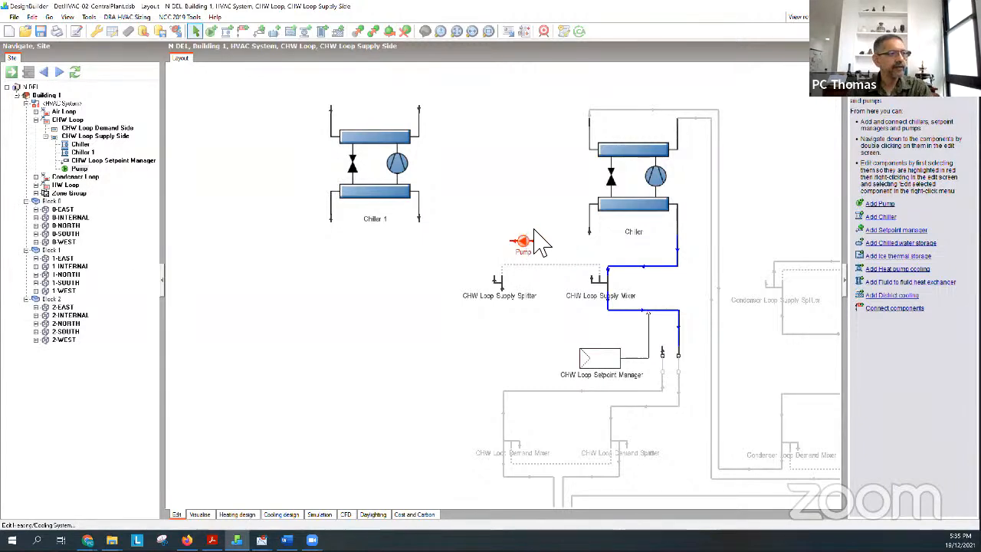
click(520, 244)
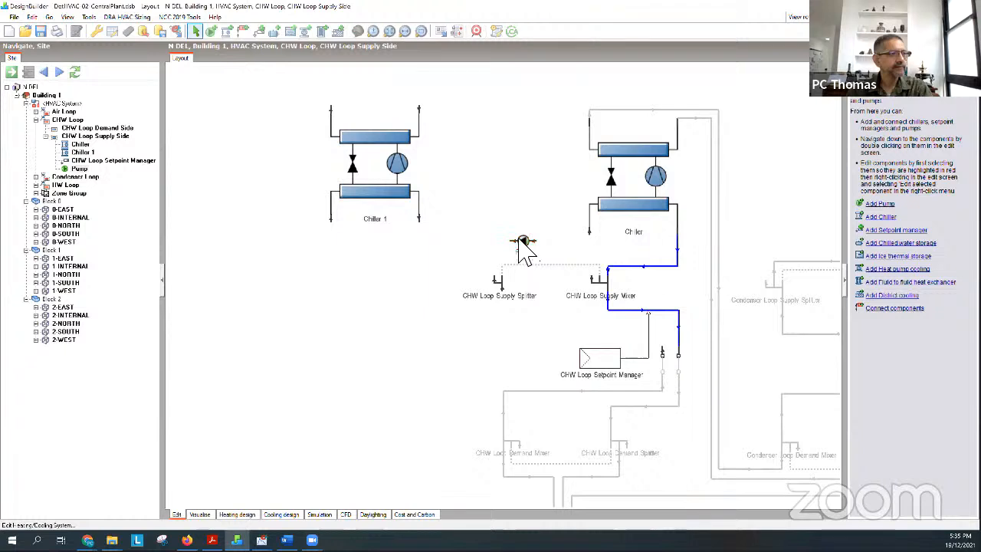
click(521, 242)
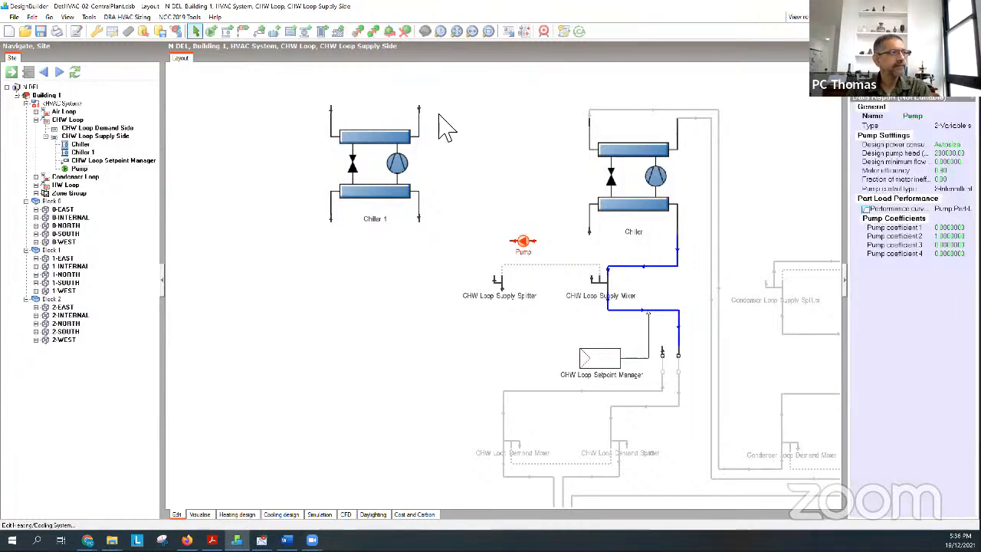
click(390, 31)
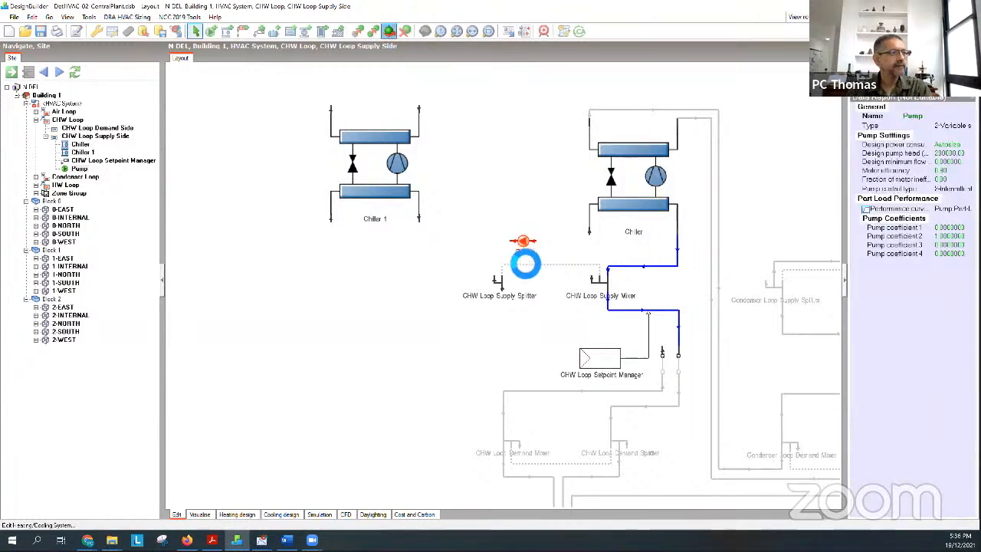
click(527, 257)
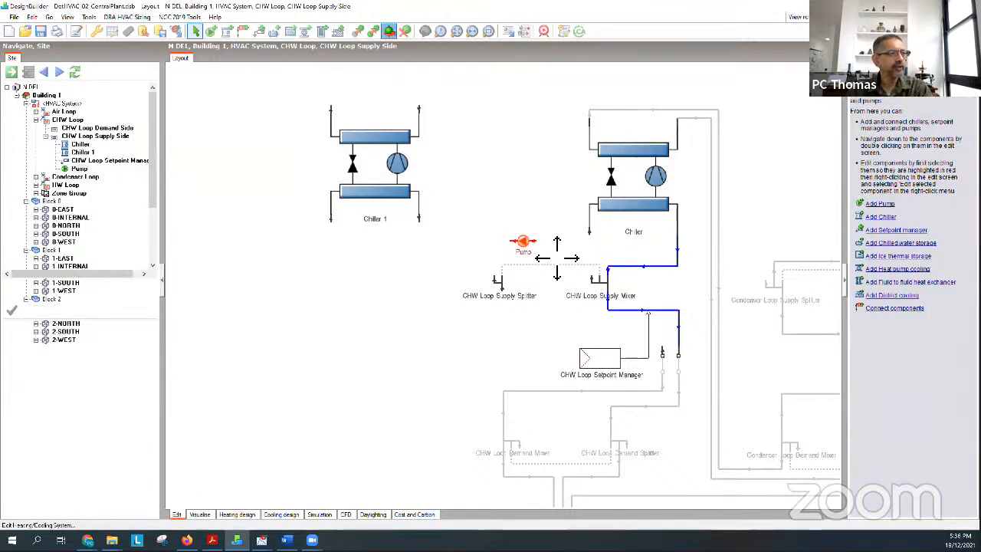
click(558, 258)
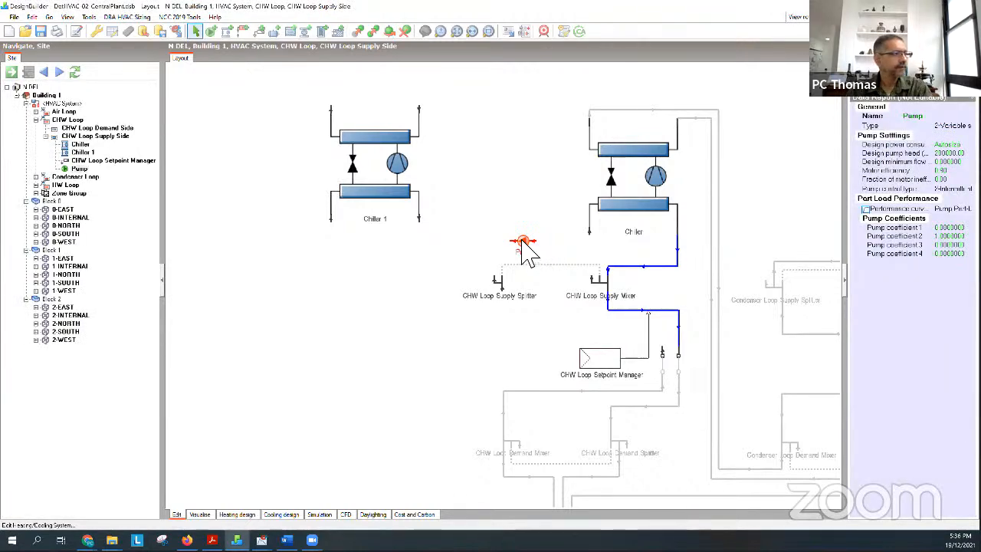
Turn the pump to face the original Chiller, then connect it between the CHW Loop Supply Splitter and that chiller's chilled water inlet
click(390, 30)
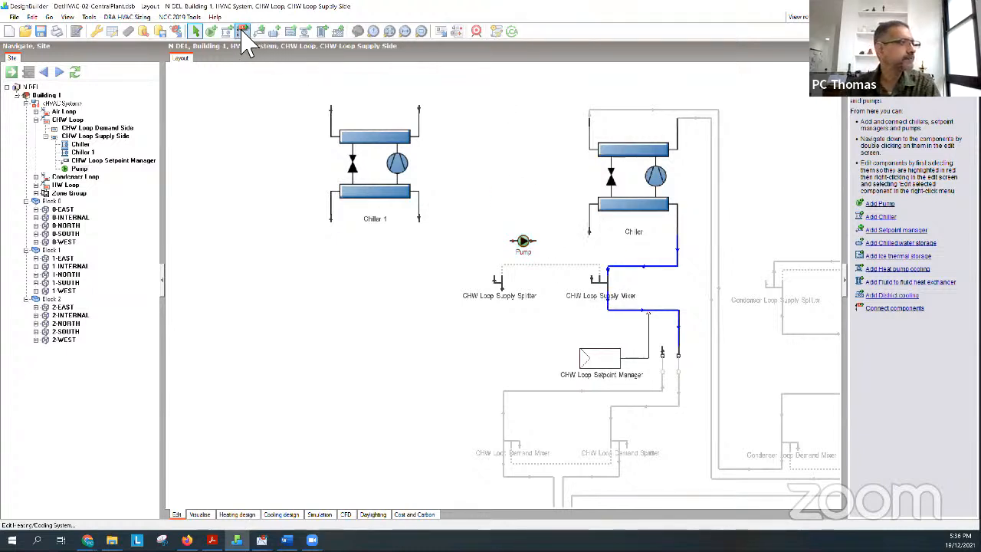
click(242, 31)
click(470, 295)
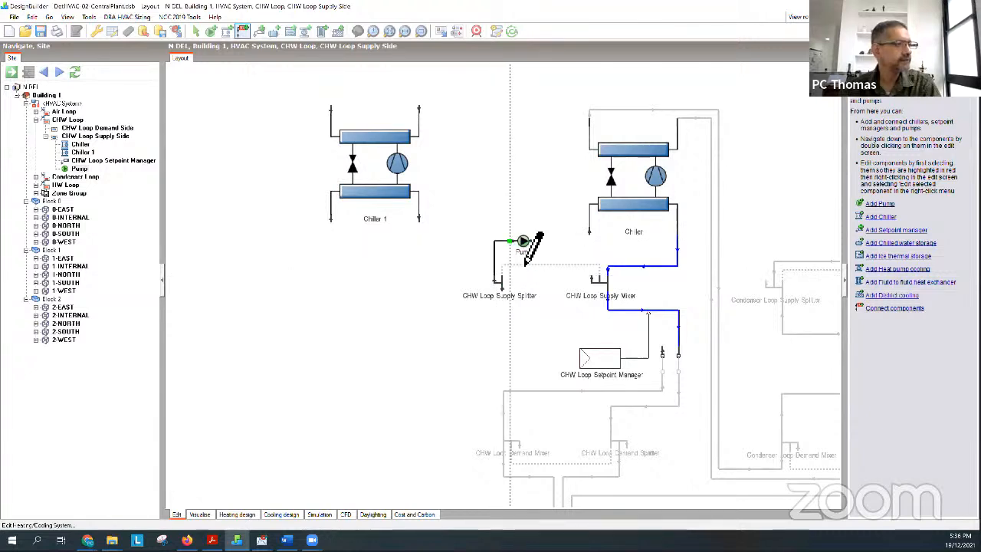
click(526, 261)
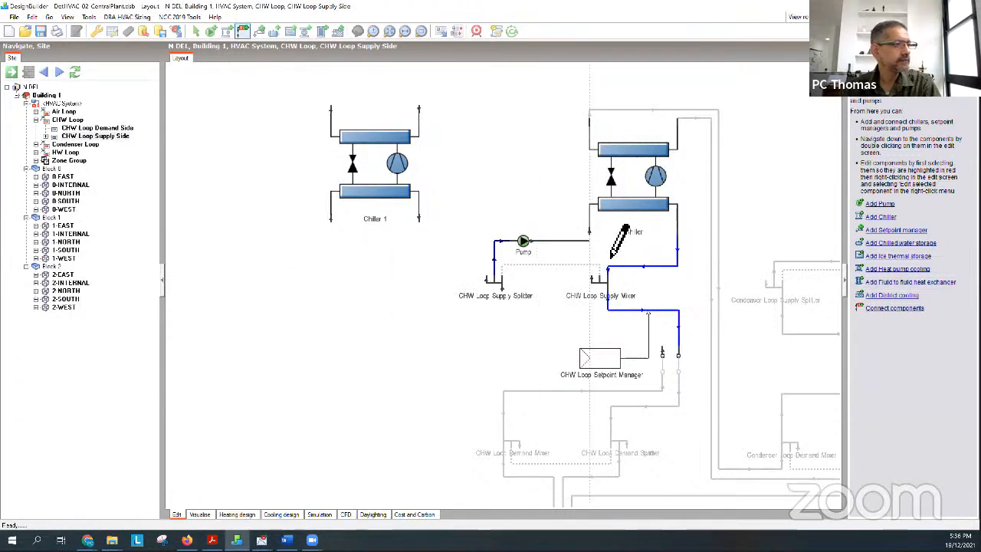
click(638, 261)
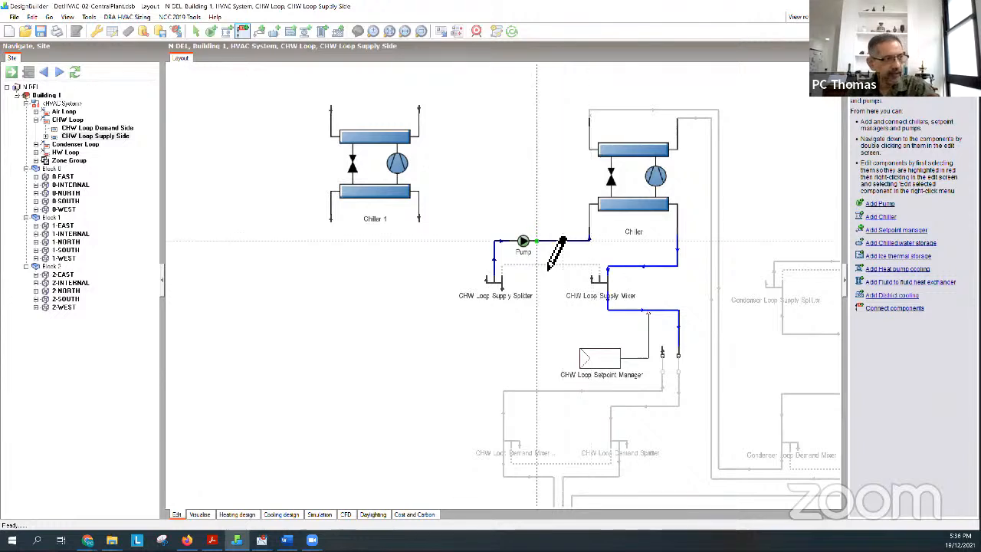
key(Escape)
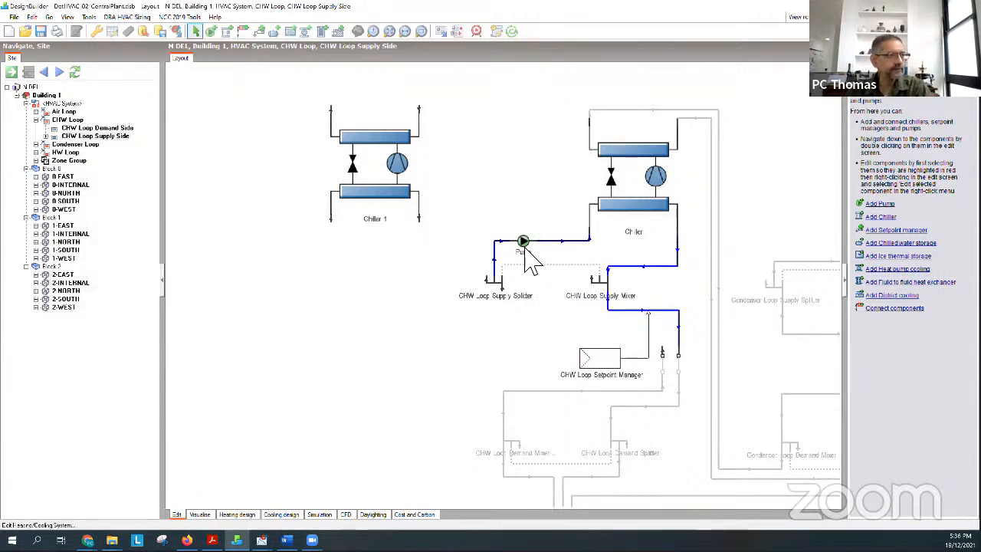
Copy the connected pump and place the duplicate just below Chiller 1's lower-left inlet
click(521, 240)
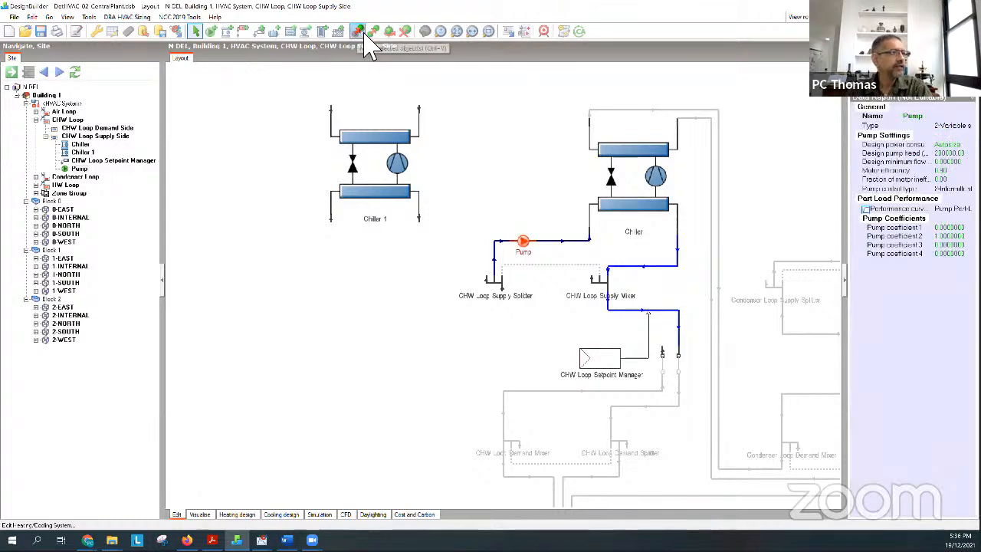
click(373, 32)
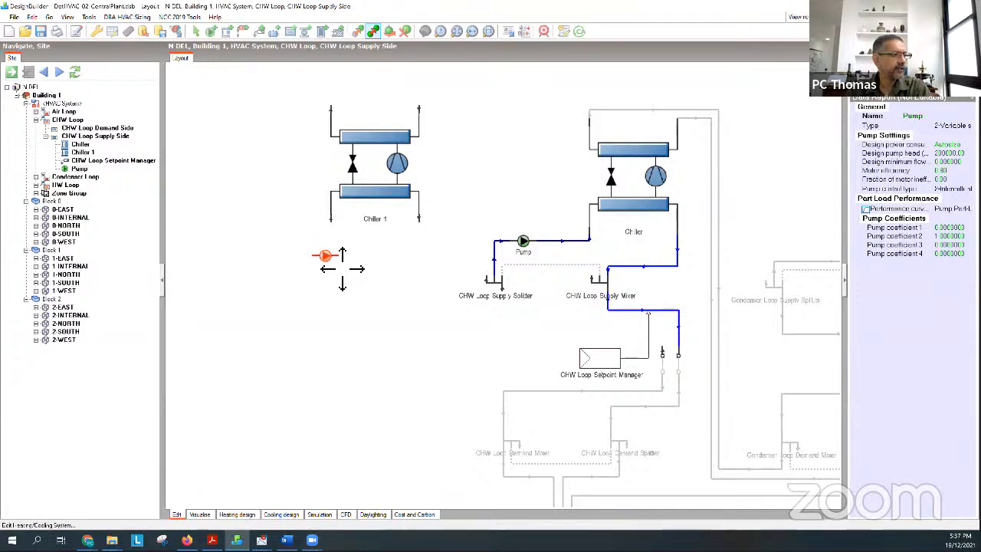
click(346, 264)
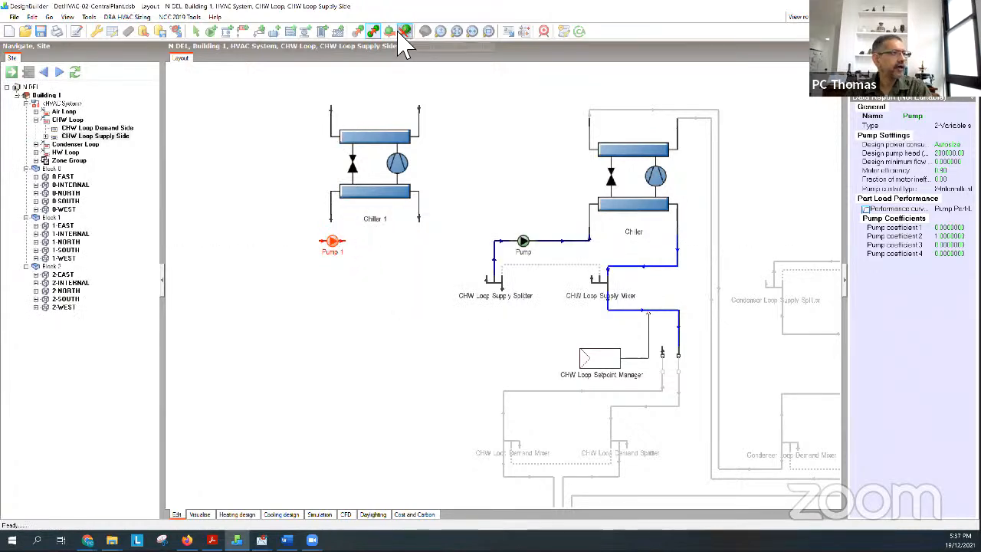
Rotate the duplicated pump to point upward toward Chiller 1
click(388, 31)
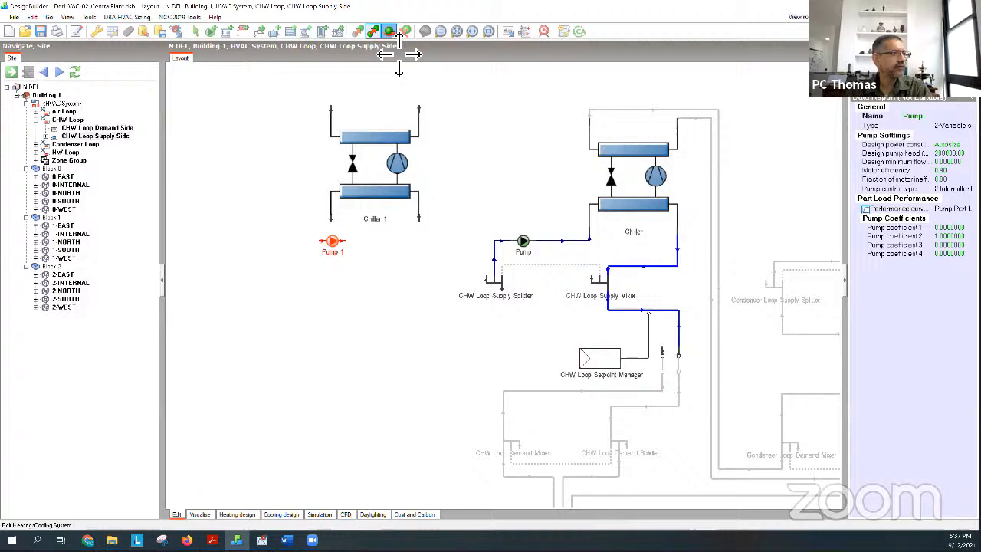
click(360, 258)
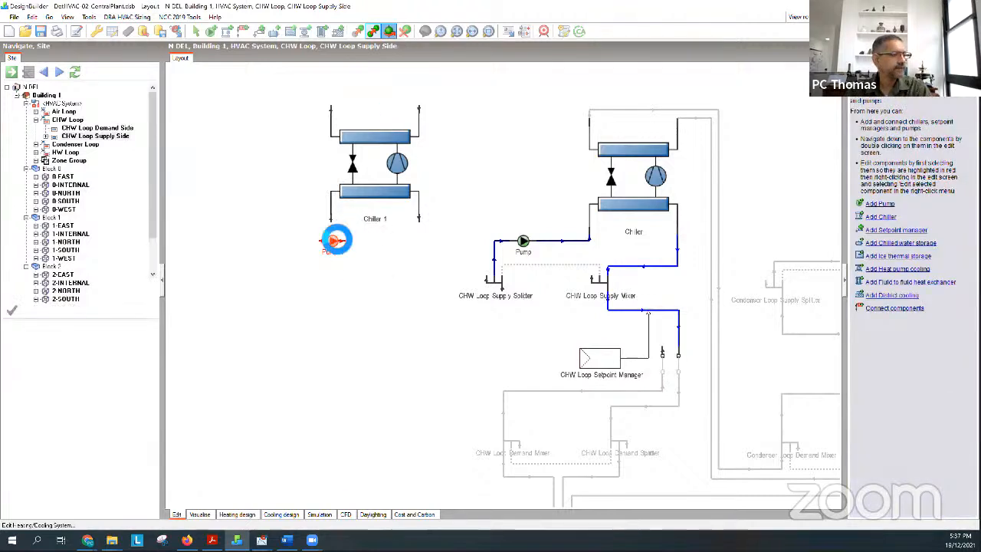
click(333, 243)
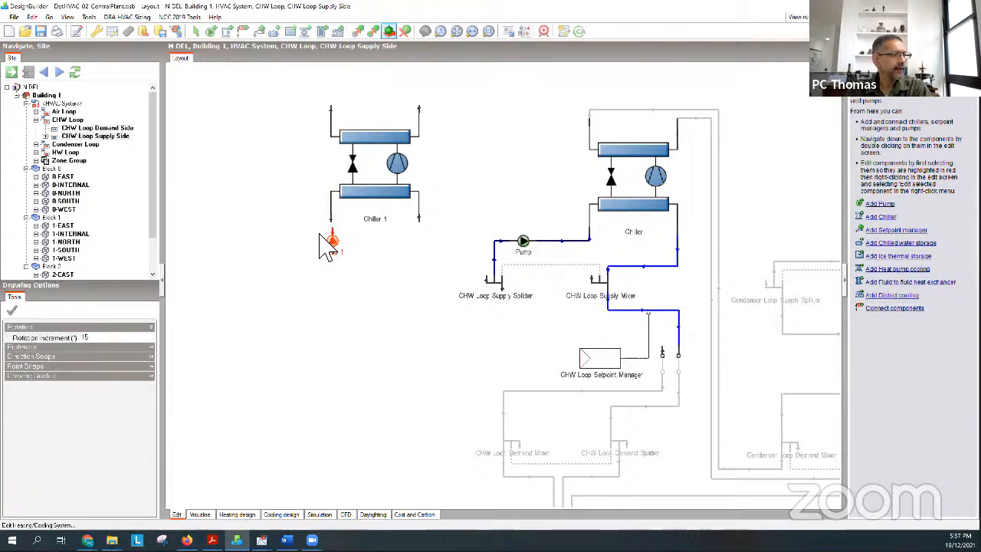
click(368, 301)
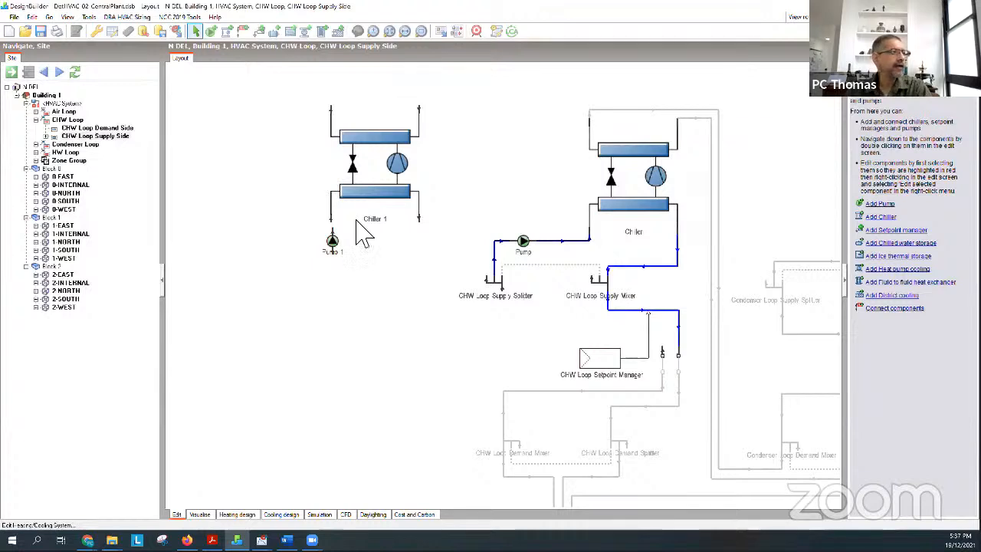
Move Pump 1 slightly downward, keeping it vertically aligned with Chiller 1's lower-left inlet
click(332, 244)
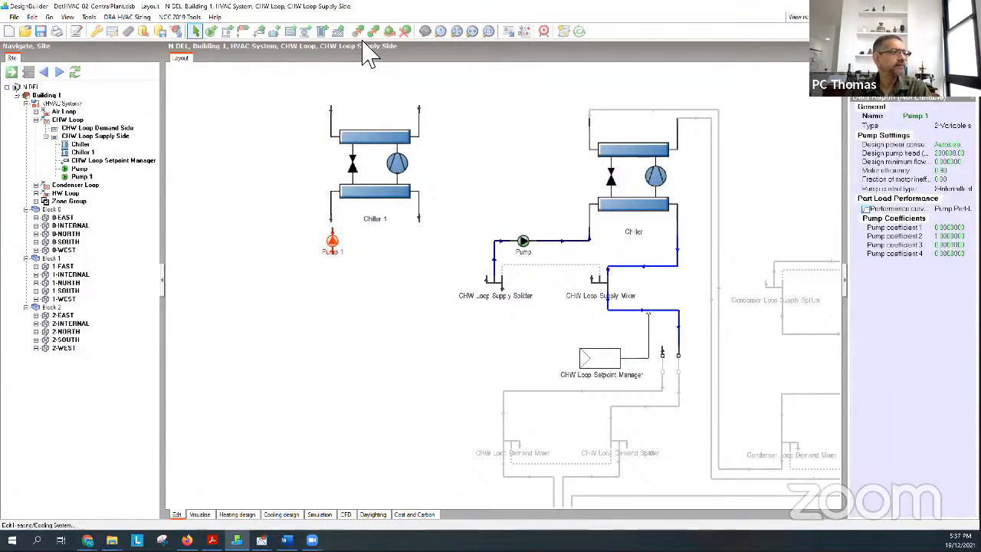
click(357, 31)
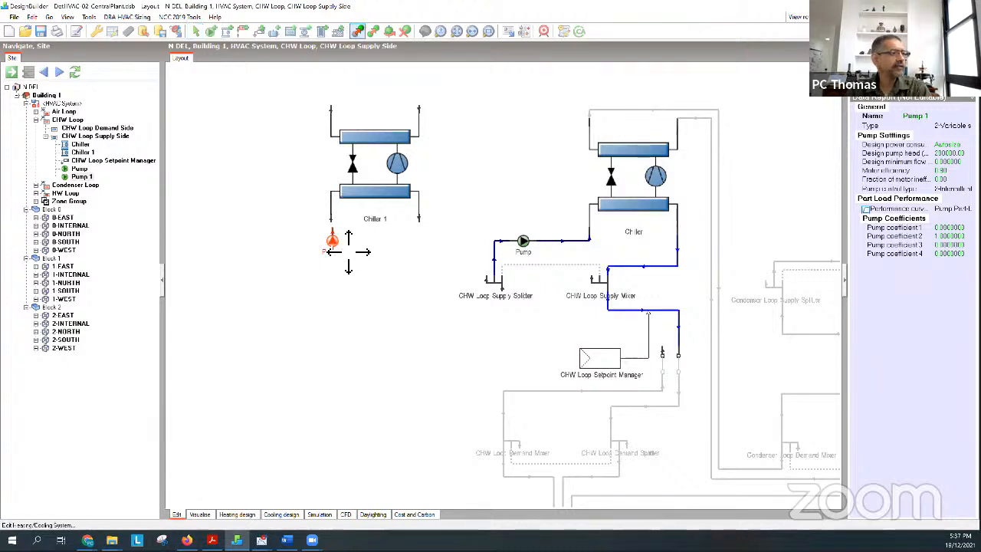
click(332, 241)
drag(344, 263, 341, 270)
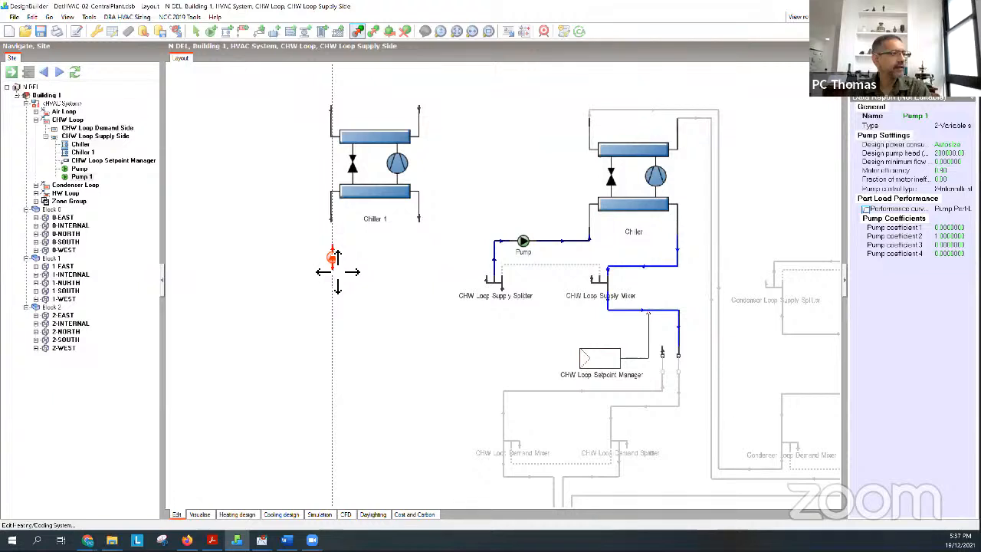
click(337, 271)
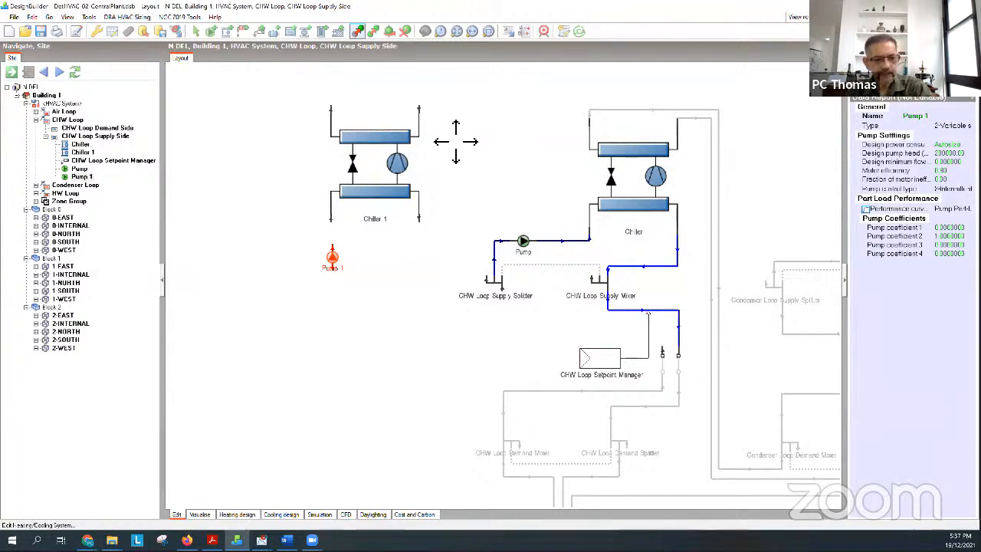
click(523, 242)
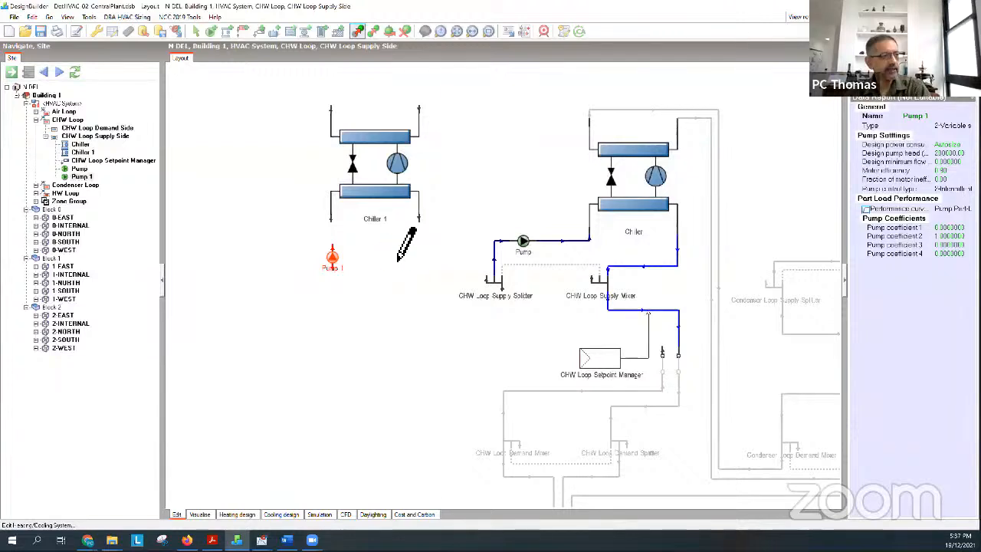
click(387, 236)
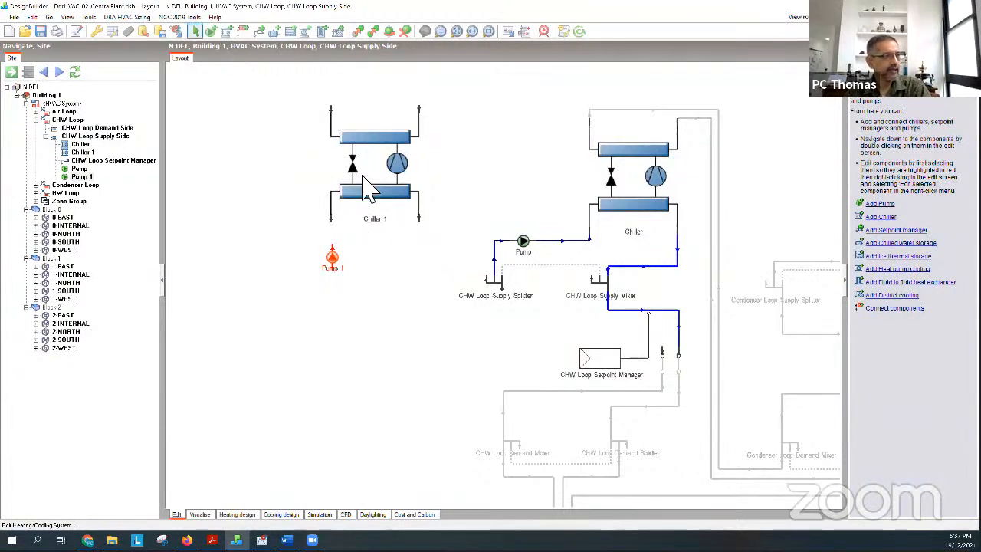
Connect Pump 1's outlet to Chiller 1's inlet and its inlet to the CHW Loop Supply Splitter
click(242, 32)
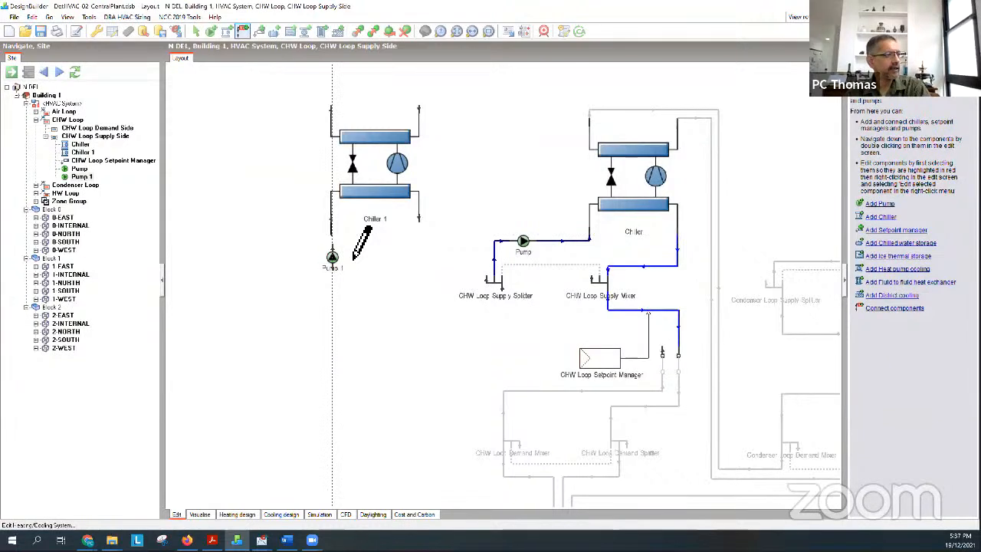
click(354, 259)
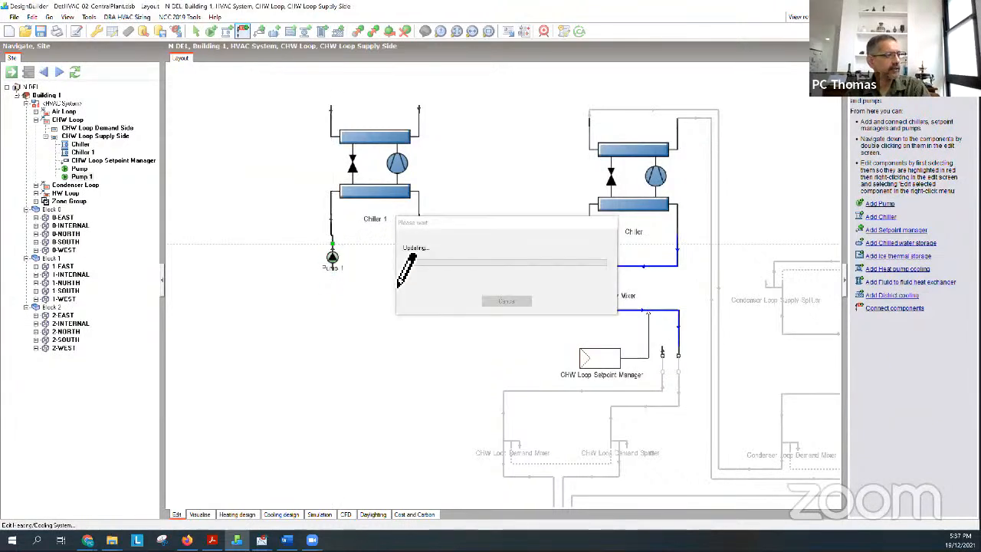
click(349, 295)
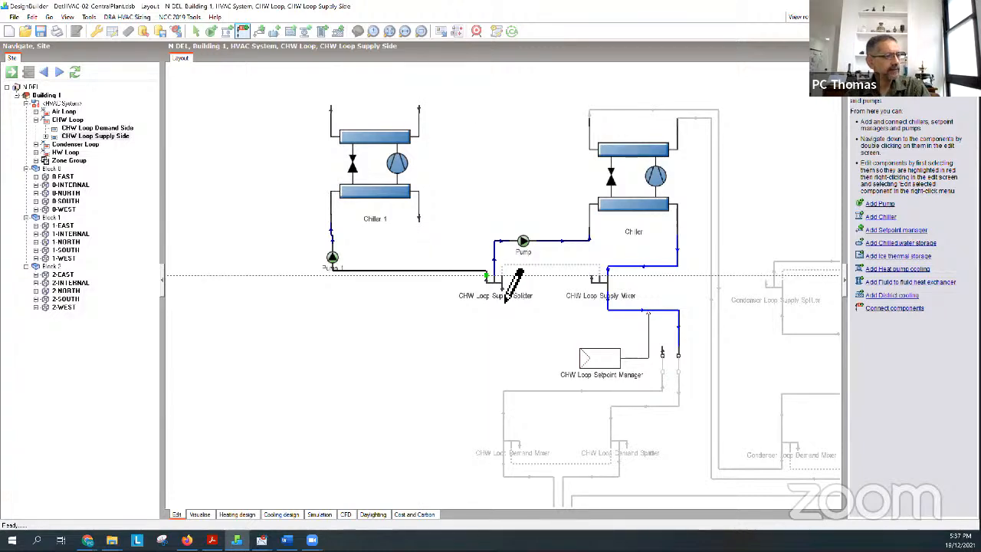
click(506, 297)
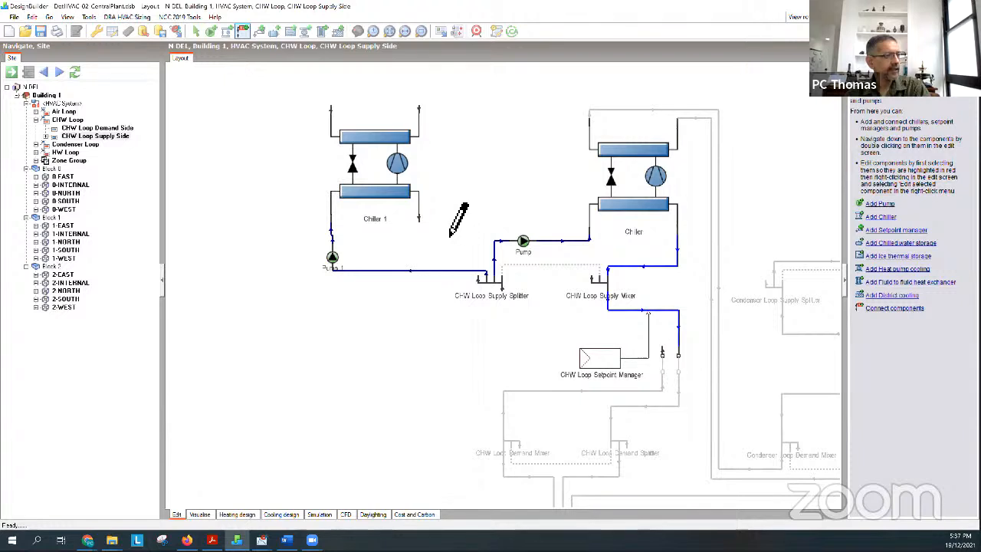
Connect Chiller 1's chilled water outlet to the CHW Loop Supply Mixer, routing the pipe between the pump and the original Chiller
click(422, 223)
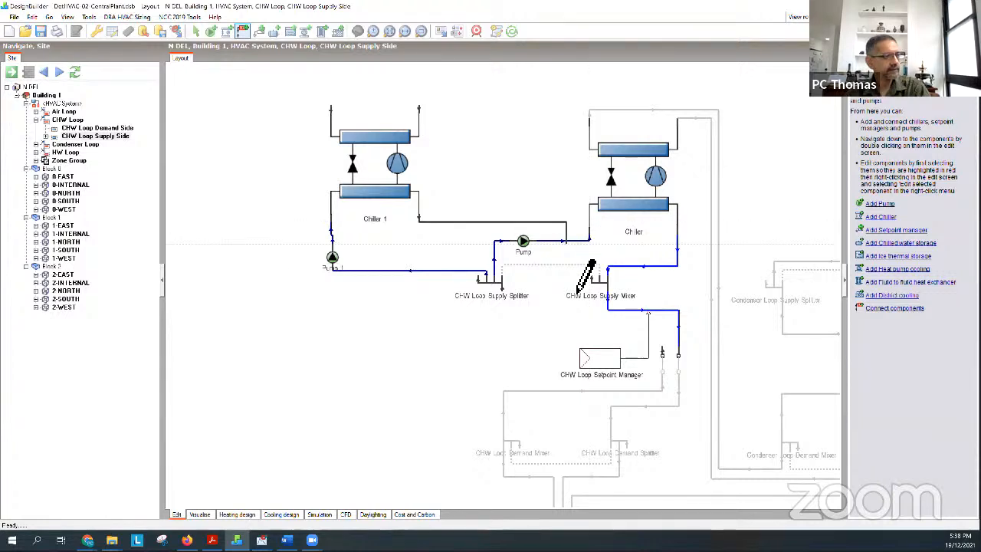
click(614, 275)
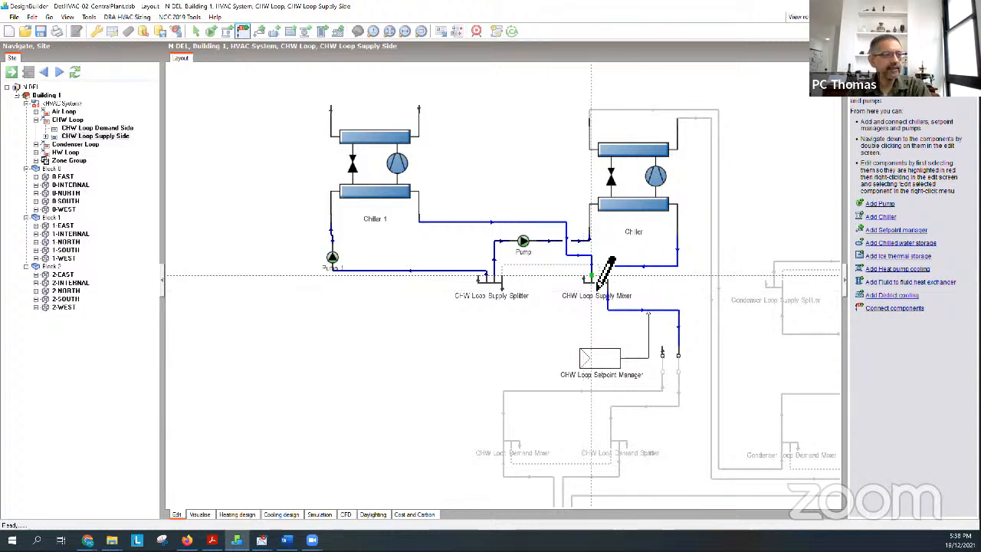
click(488, 285)
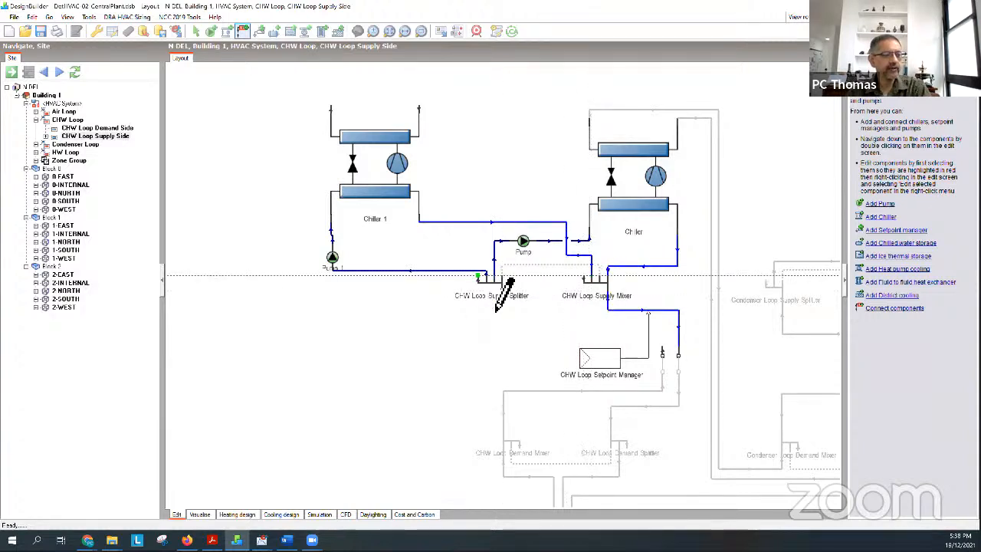
click(589, 275)
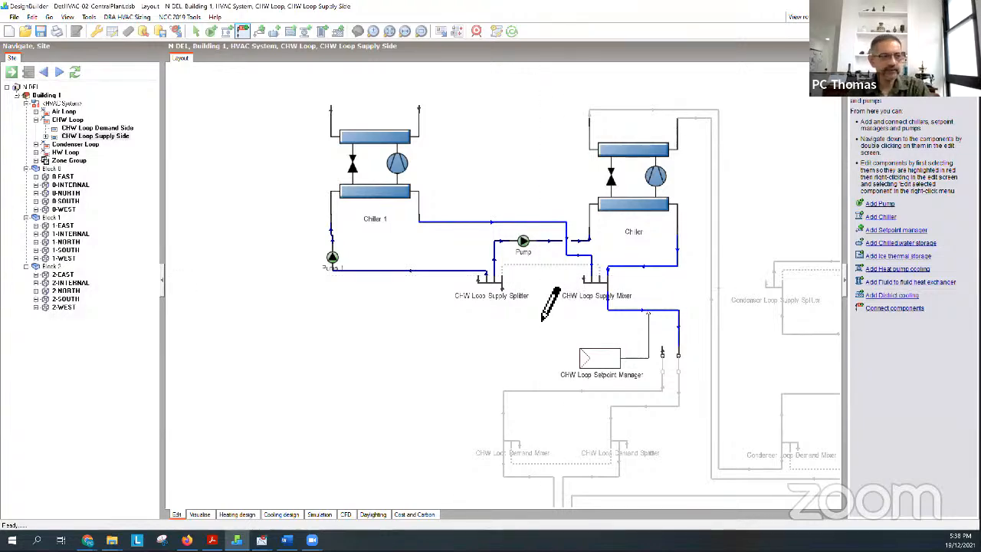
Connect the CHW loop's supply side inlet node to the underside of the CHW Loop Supply Splitter
scroll(542, 322, down, 1)
scroll(546, 307, down, 1)
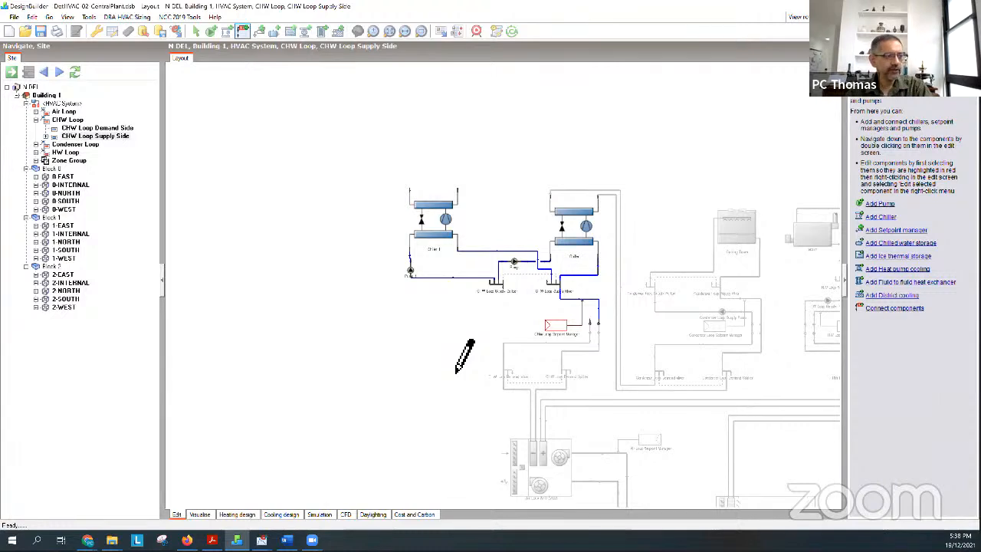
click(590, 318)
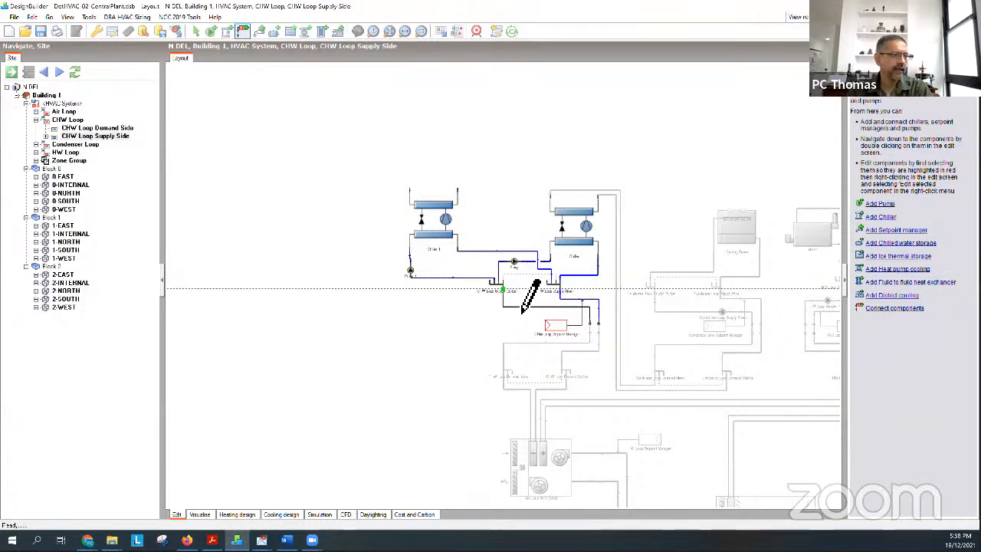
click(503, 282)
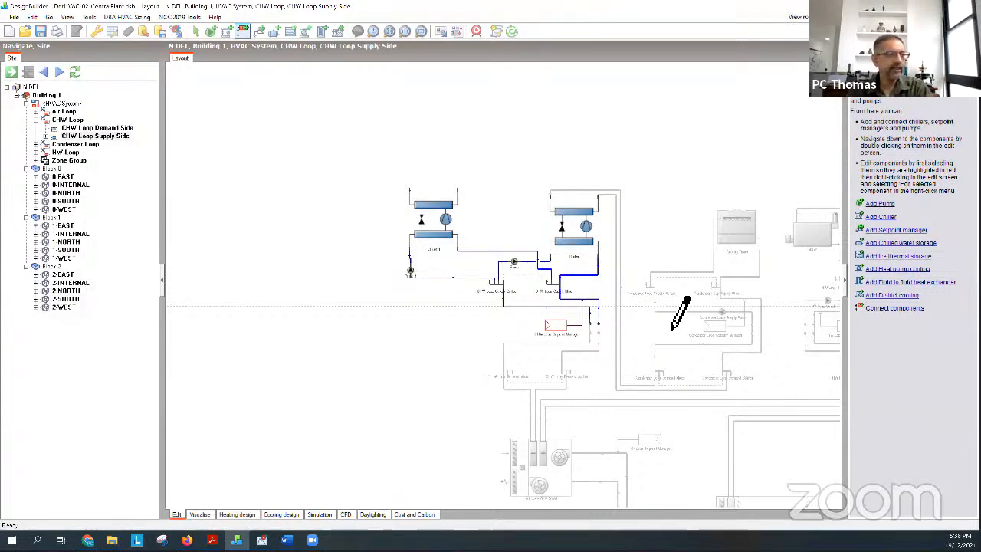
Expand the Condenser Loop and open its Condenser Loop Demand Side layout
scroll(645, 328, down, 1)
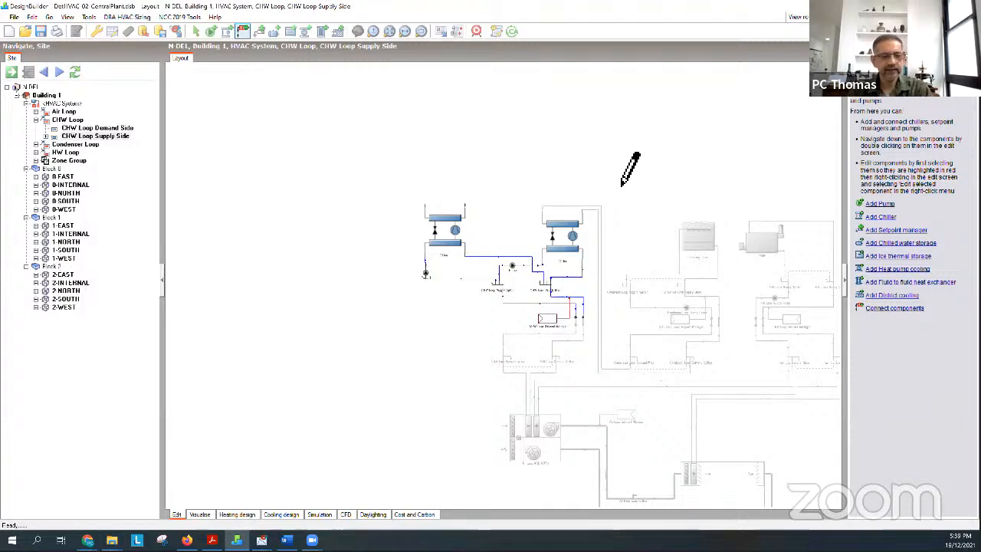
click(36, 144)
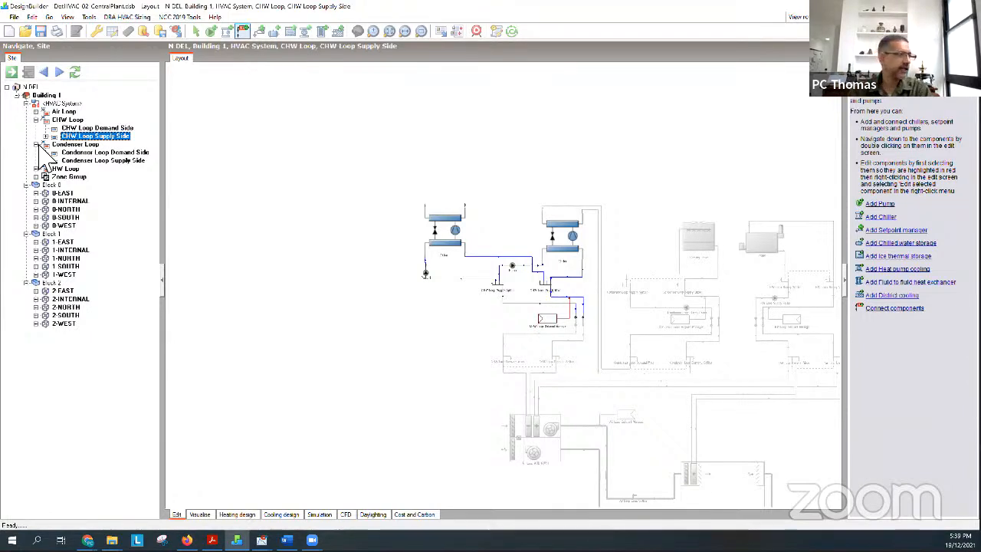
click(77, 144)
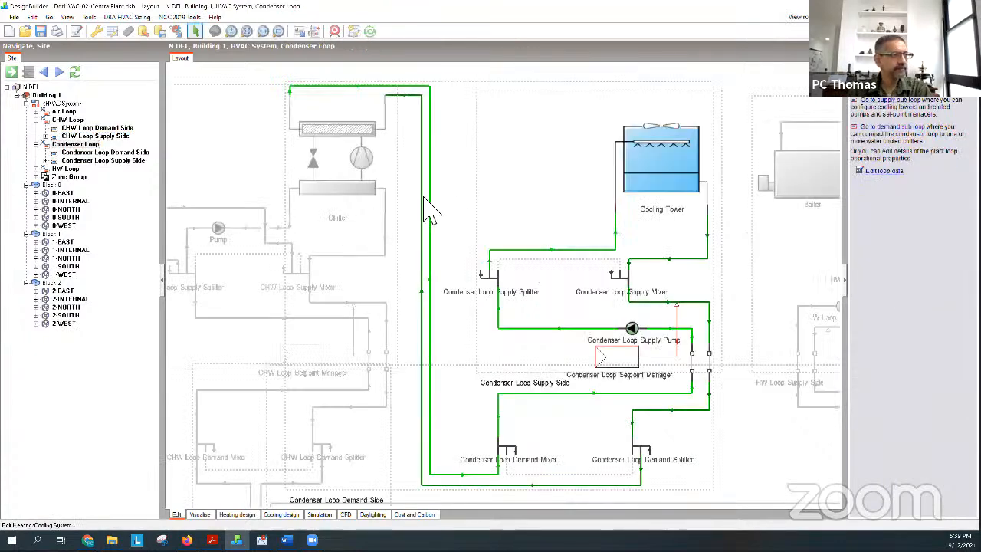
scroll(446, 190, down, 4)
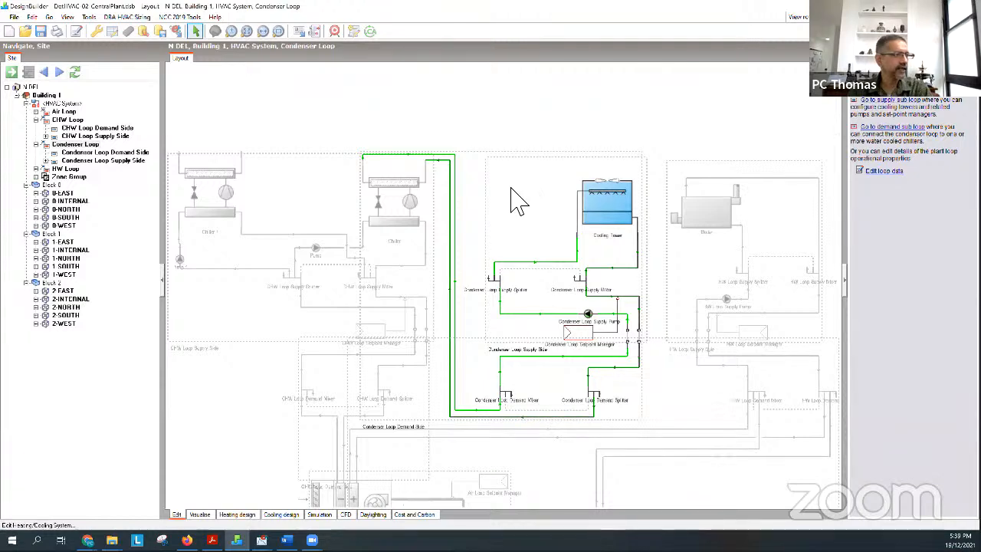
scroll(515, 201, down, 1)
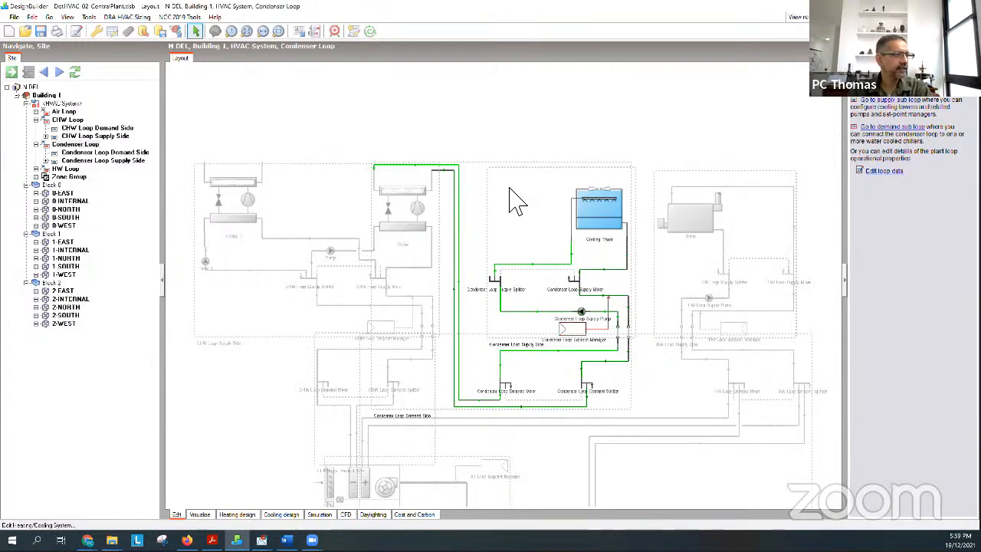
click(139, 152)
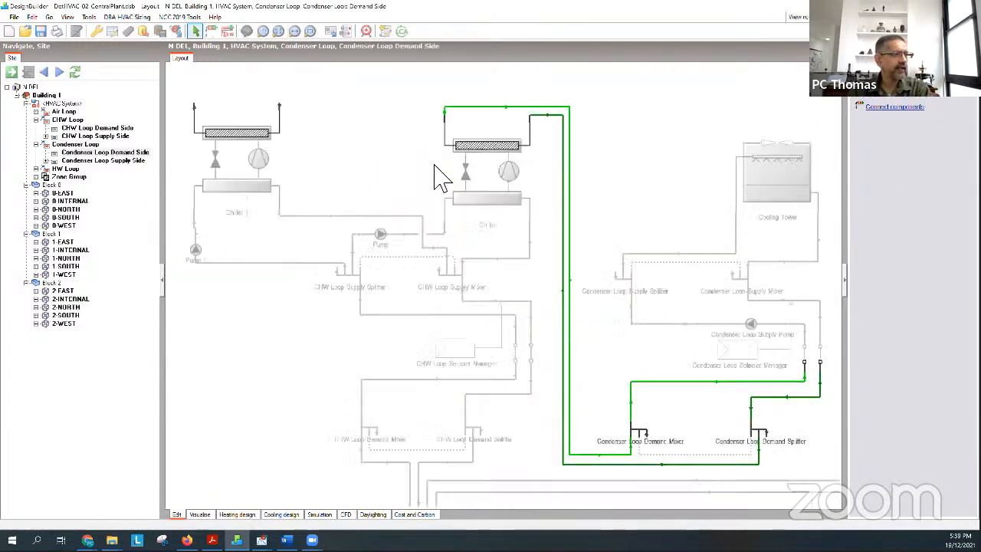
scroll(551, 181, down, 2)
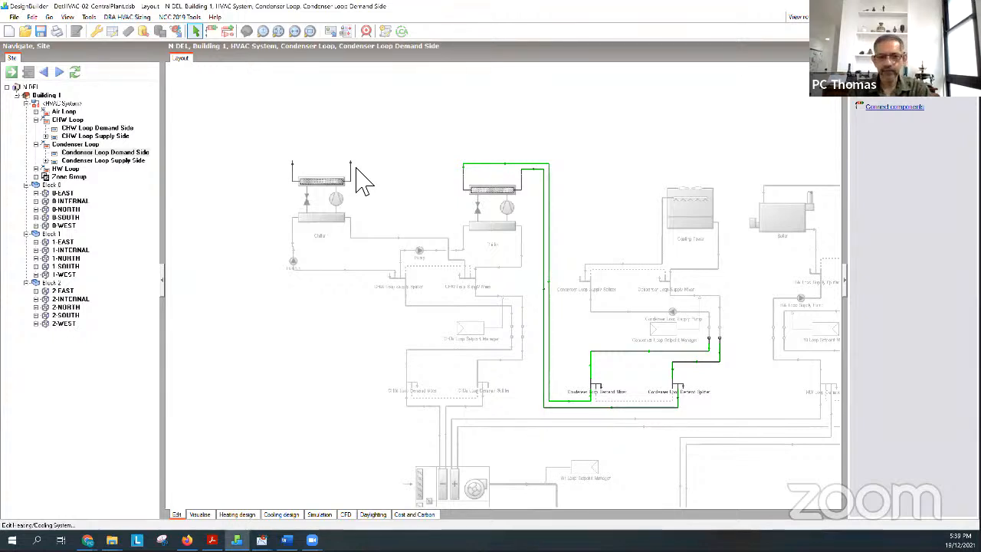
click(135, 160)
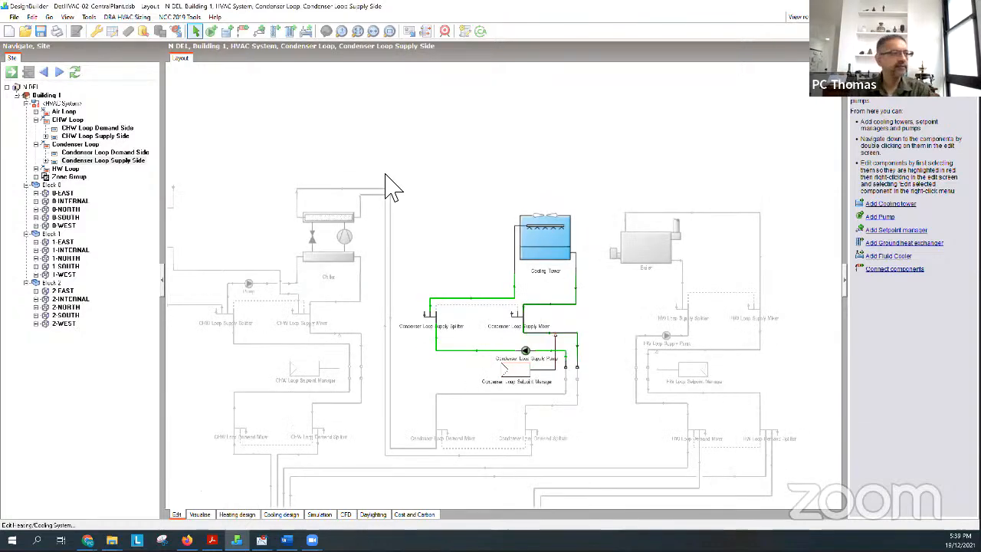
click(143, 153)
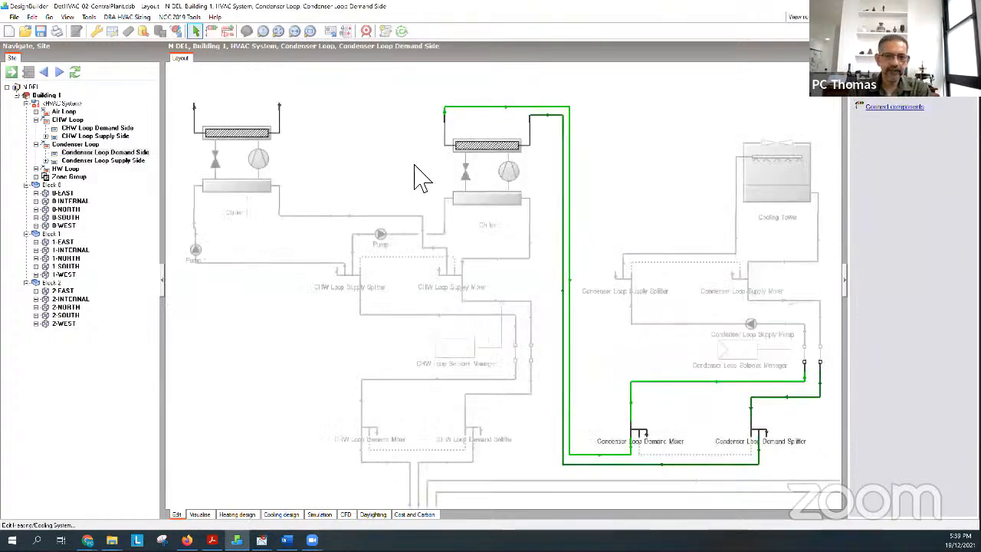
Connect Chiller 1's condenser water outlet to the Condenser Loop Demand Mixer, routing the pipe above and around the original Chiller's pipes
click(210, 31)
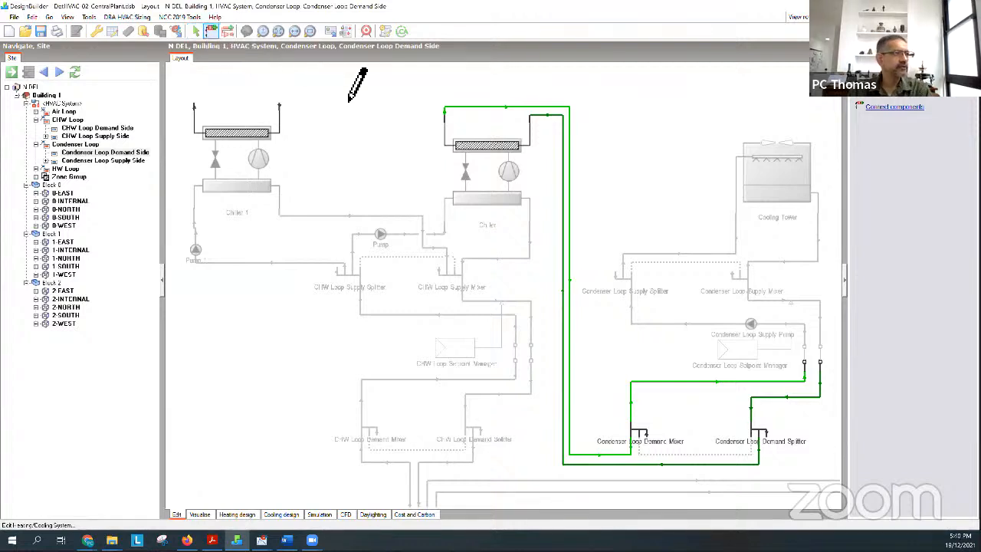
click(218, 118)
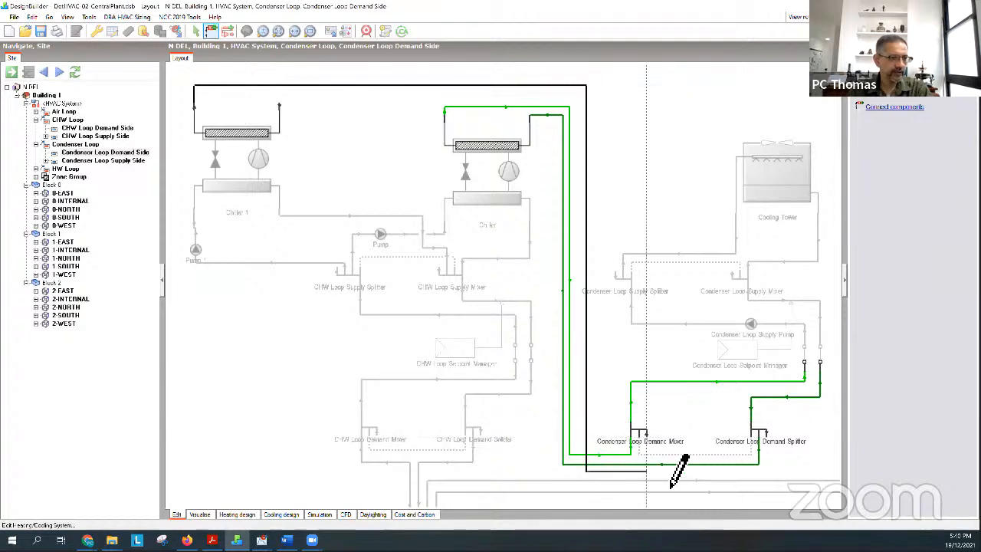
click(672, 452)
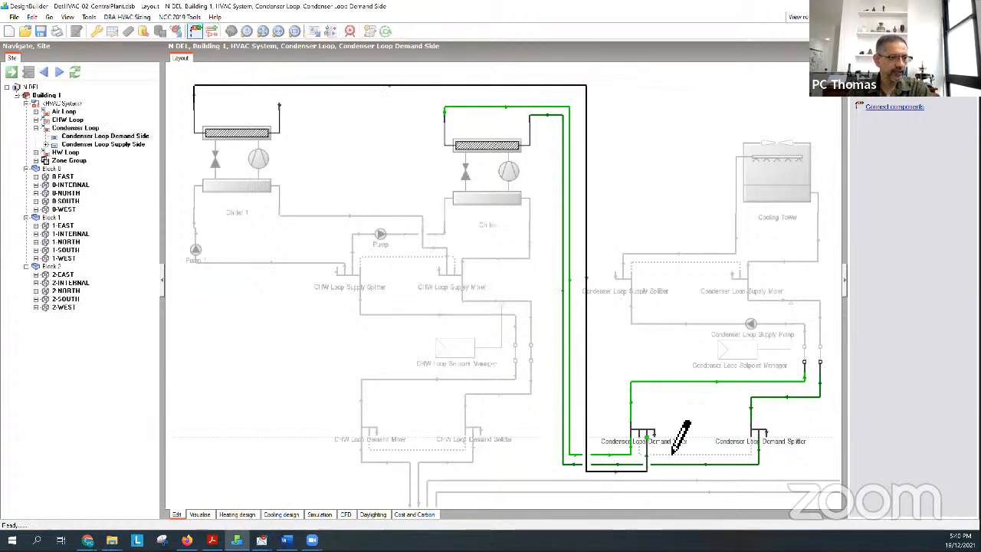
Connect the Condenser Loop Demand Splitter to Chiller 1's condenser water inlet, routing the pipe alongside the new mixer connection
click(767, 449)
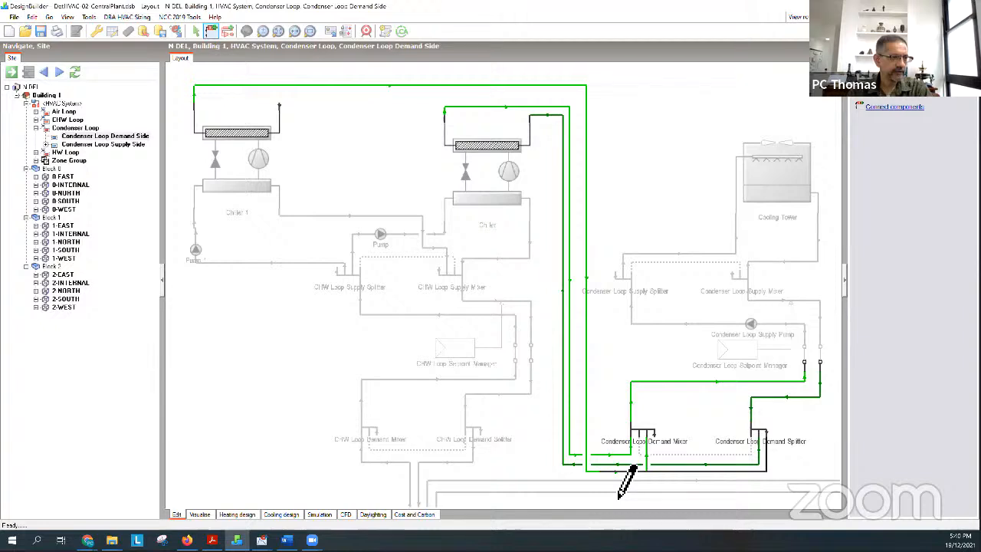
click(621, 474)
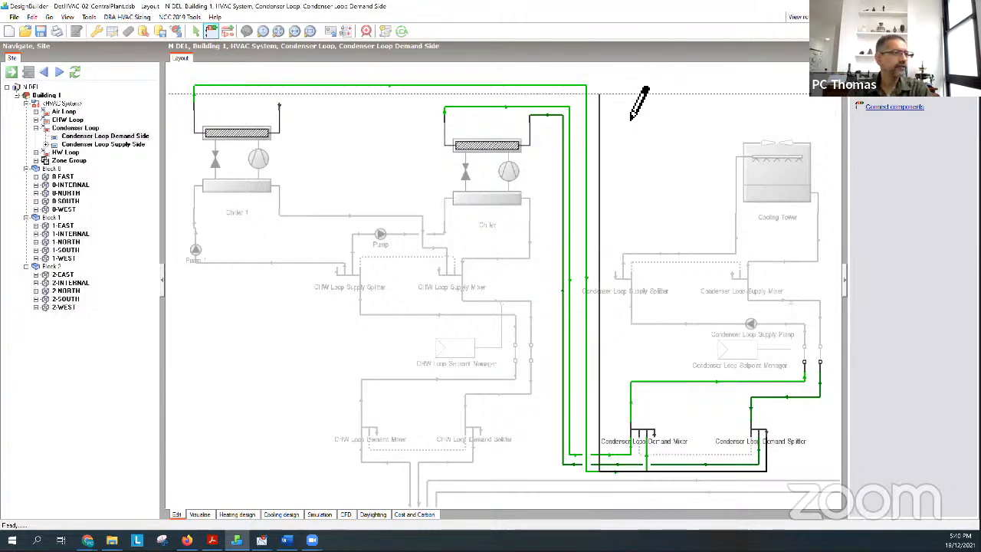
click(300, 120)
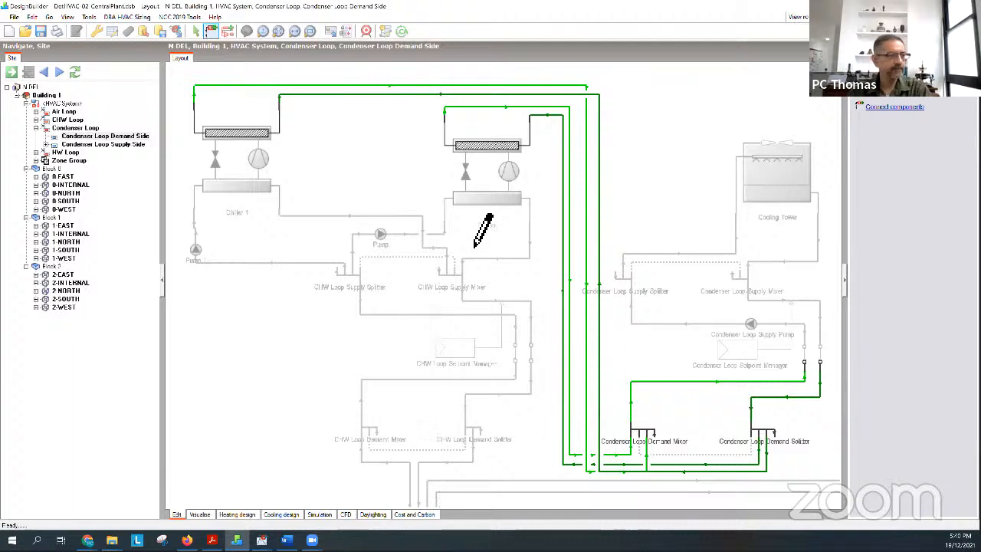
Save the model and expand the CHW Loop in the site navigator
scroll(476, 243, down, 3)
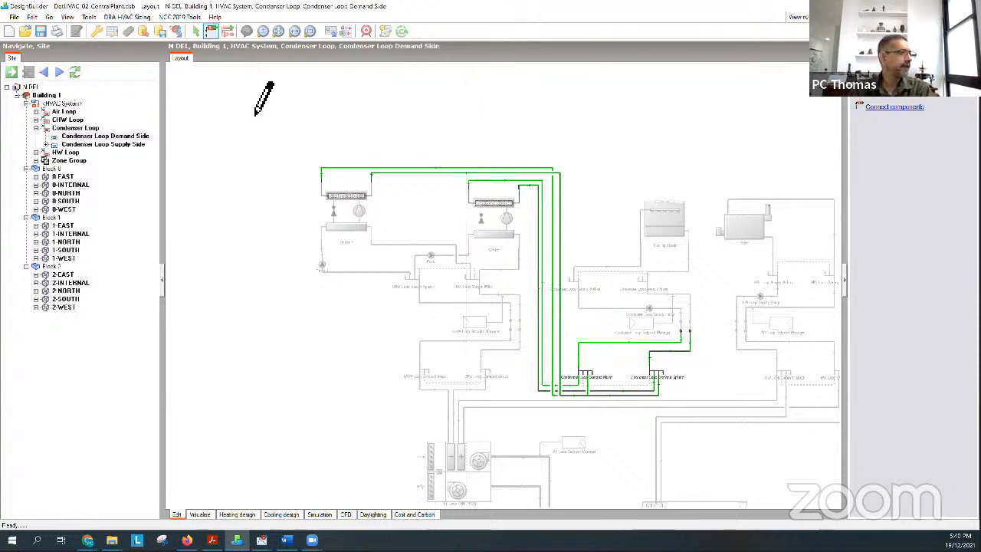
click(40, 30)
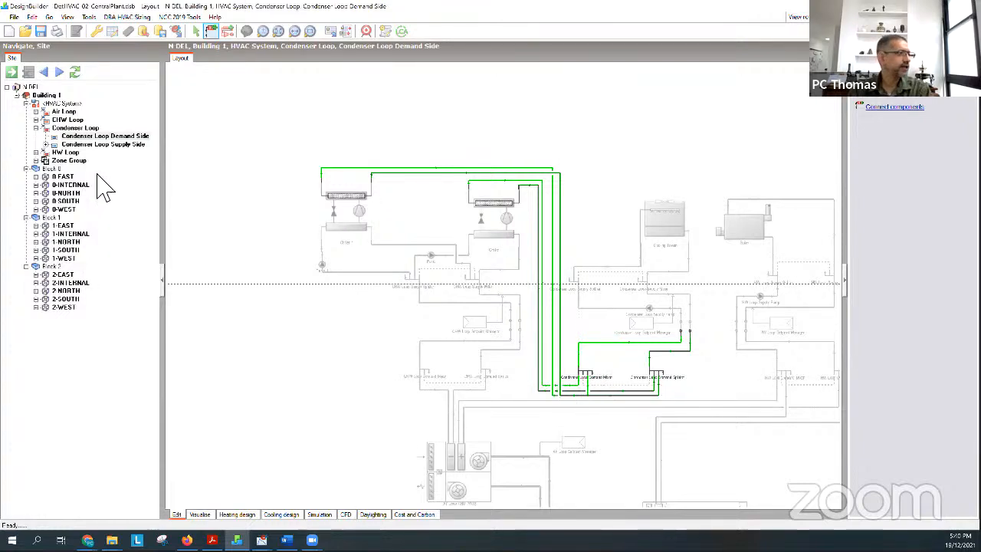
click(36, 120)
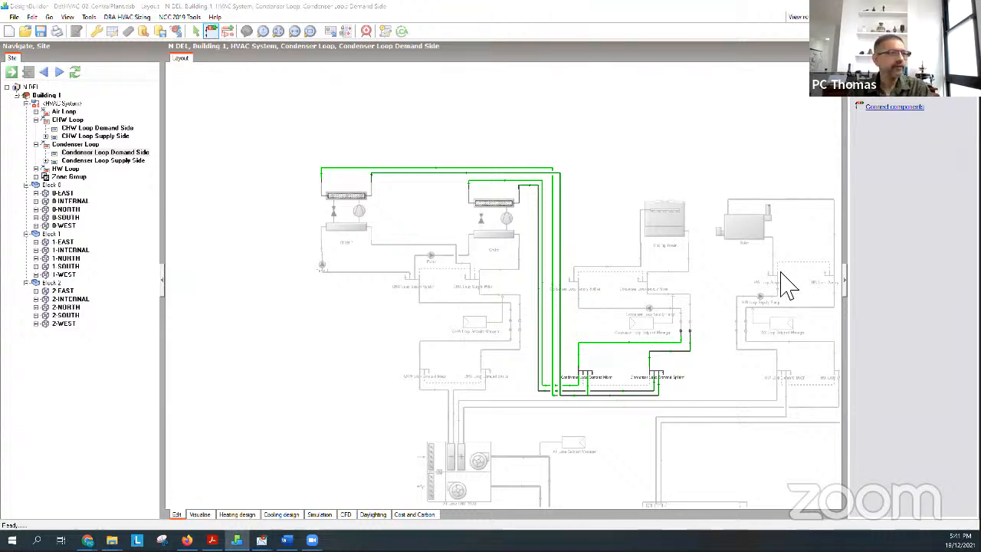
Switch to DesignBuilder Results Viewer, zoom the hourly chiller cooling rate chart to the June peak day, and restore the full-year view
click(811, 89)
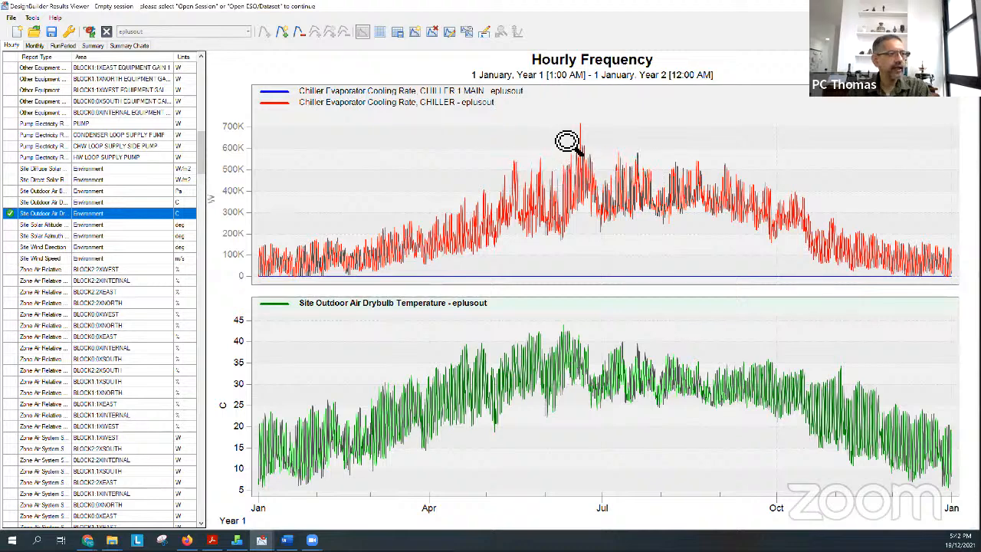
drag(584, 146, 614, 158)
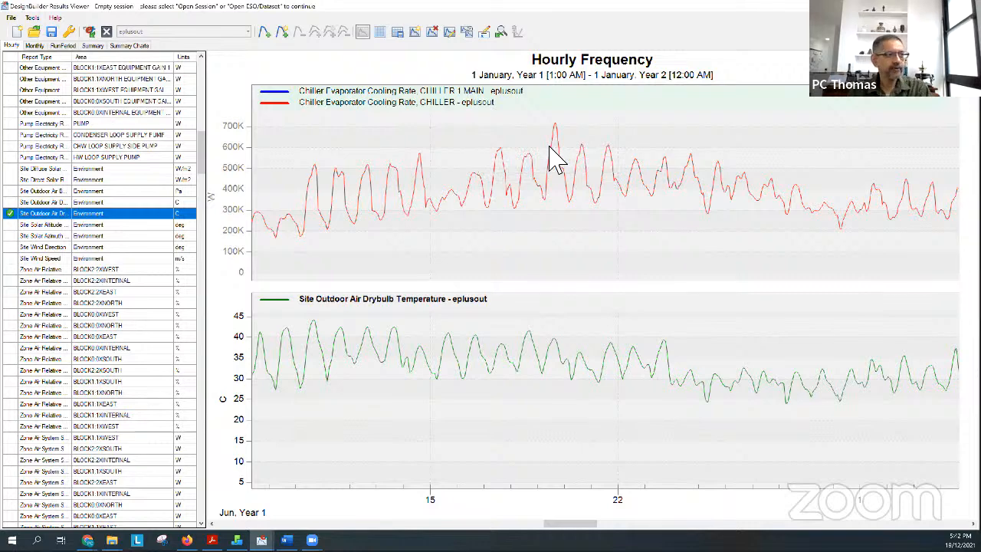
mouse_move(565, 162)
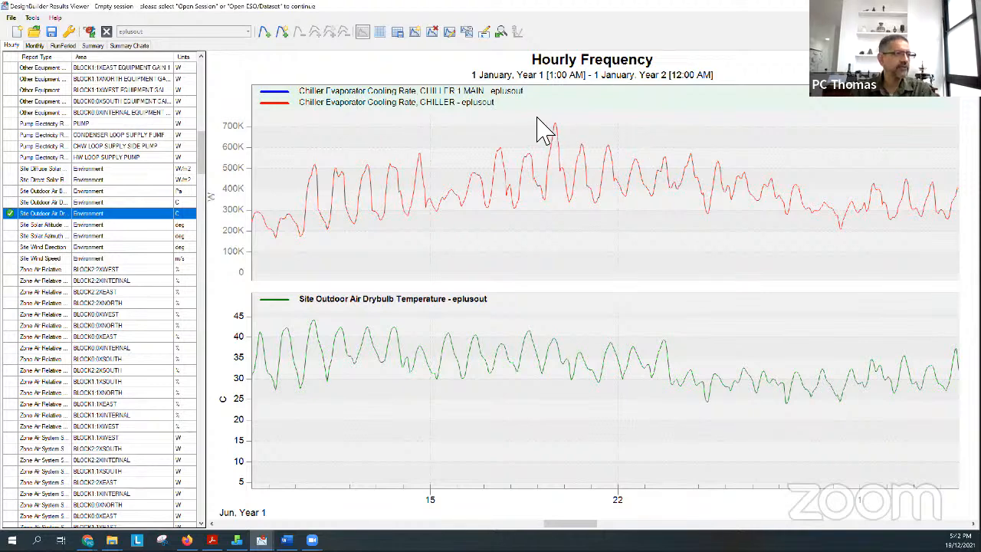
drag(539, 122, 569, 131)
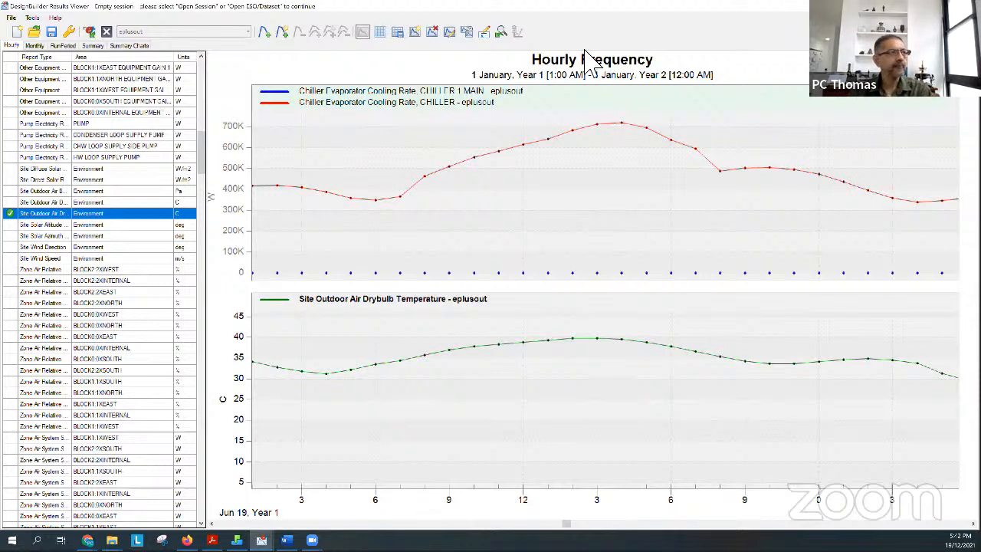
click(502, 33)
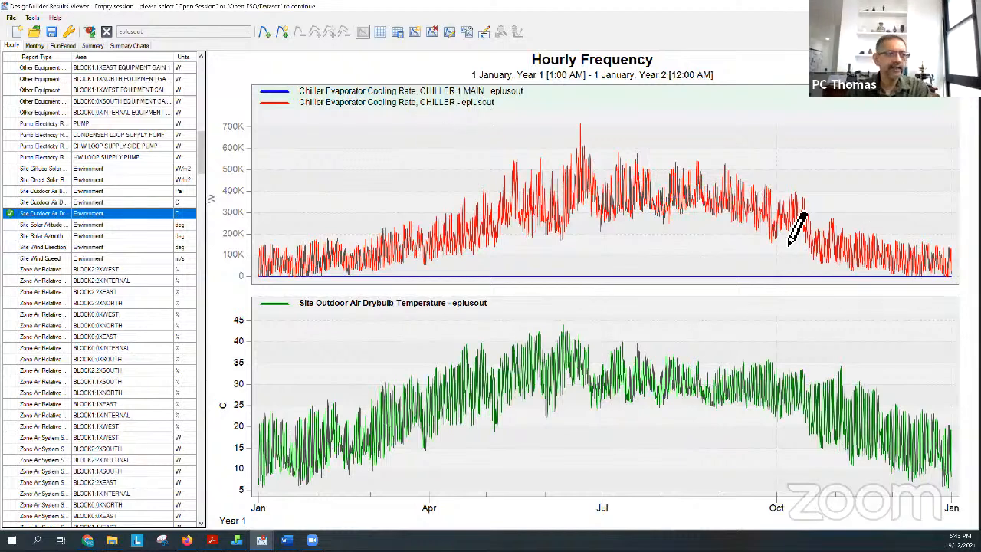
Switch back to DesignBuilder, expand the CHW Loop Supply Side and open the original Chiller's component data for editing
key(alt+Tab)
click(45, 136)
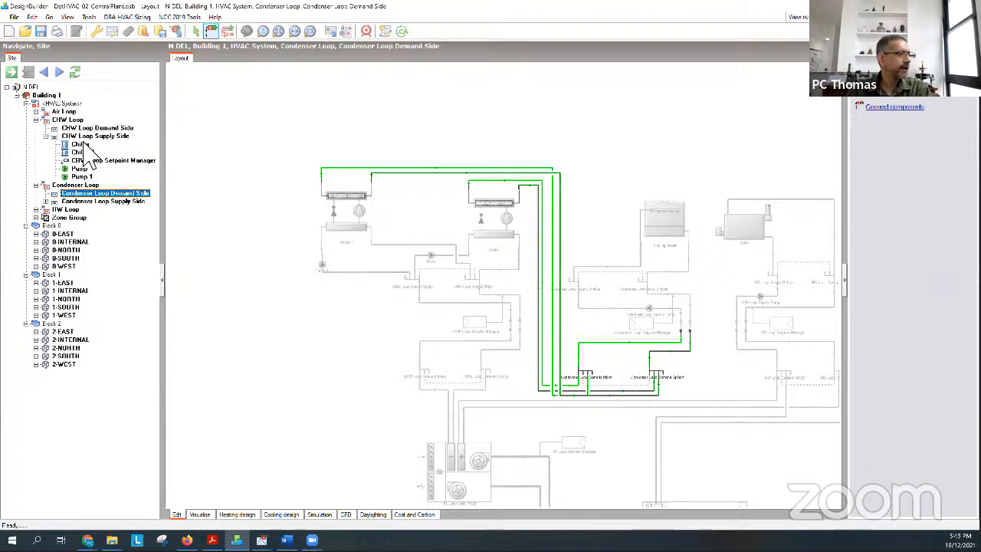
click(84, 145)
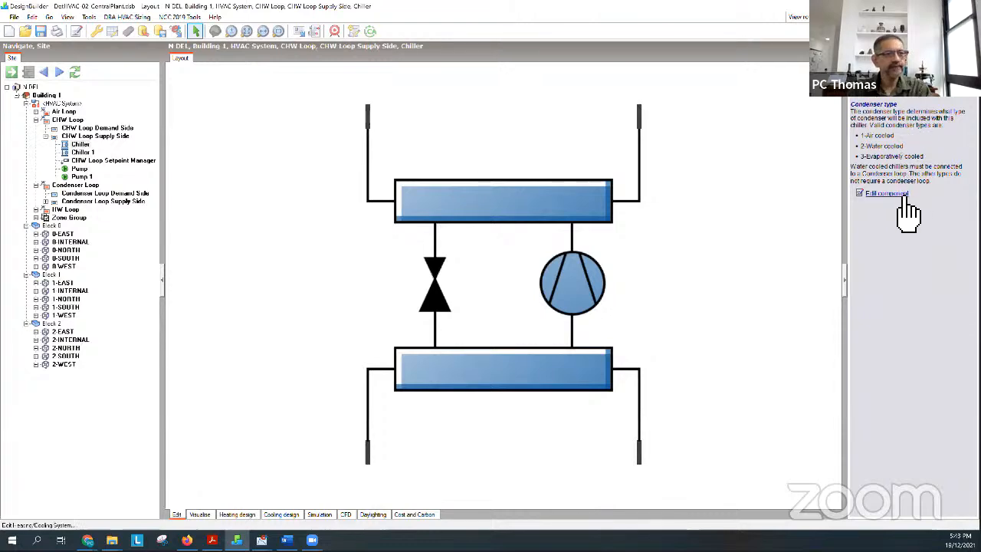
click(889, 196)
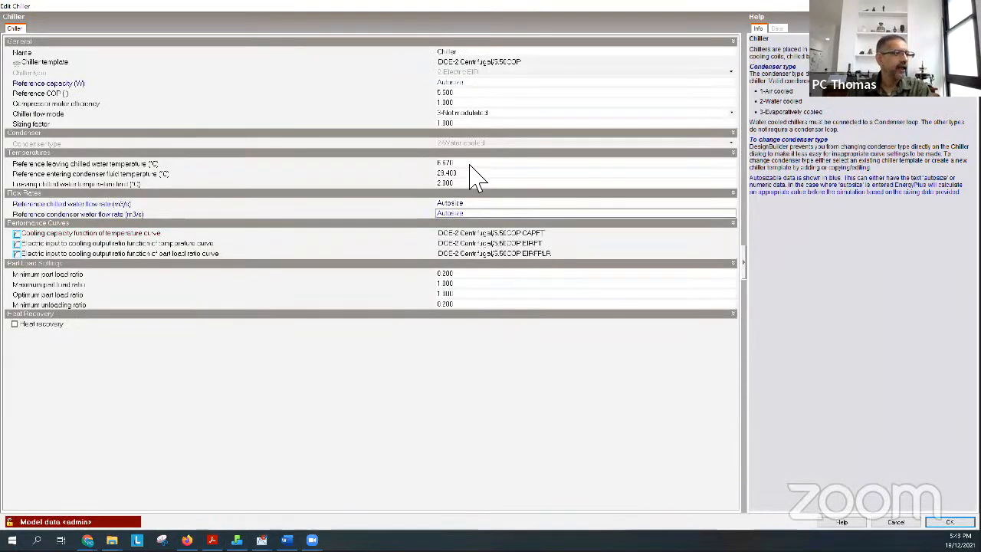
Clear the Chiller's sizing factor and enter it again as 1.00
click(476, 125)
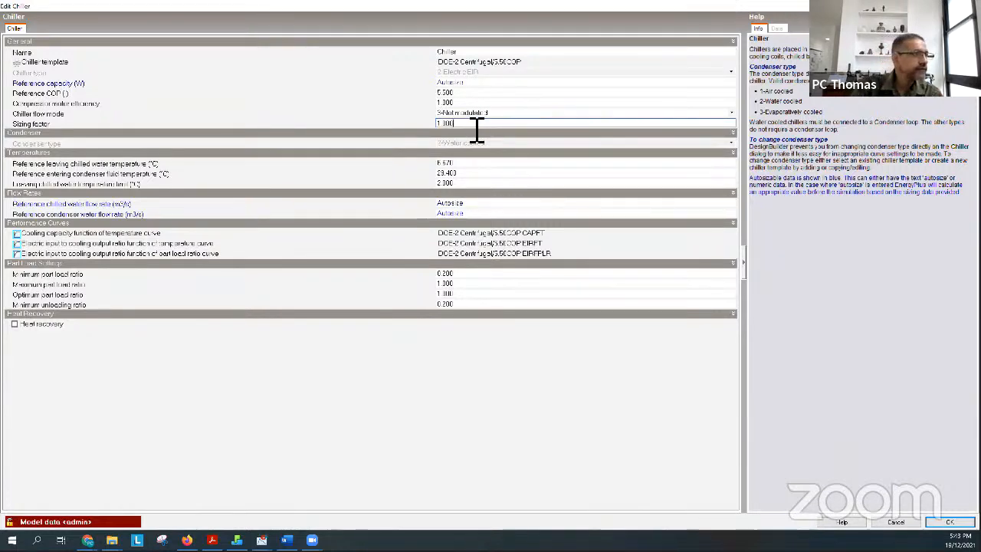
key(BackSpace)
key(BackSpace)
key(BackSpace)
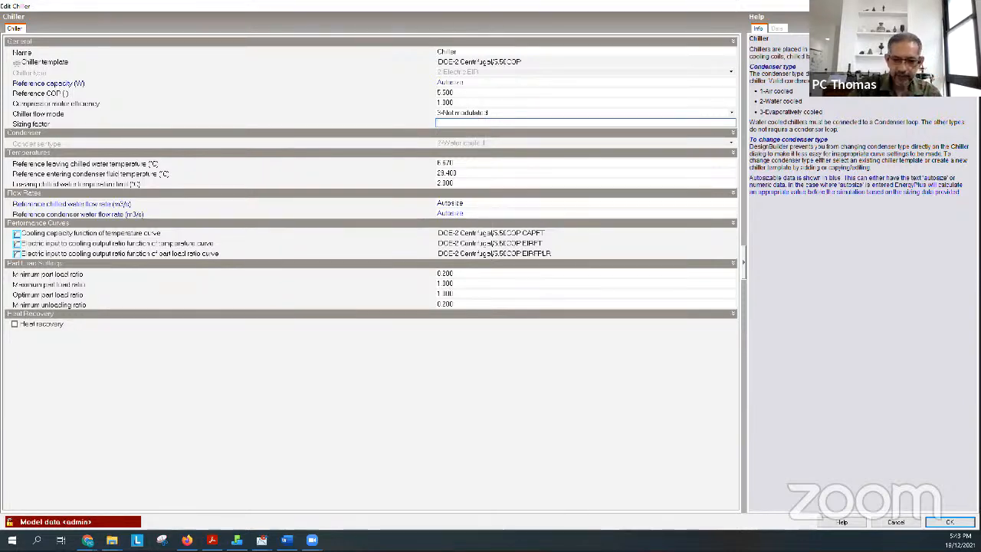
text(1.00)
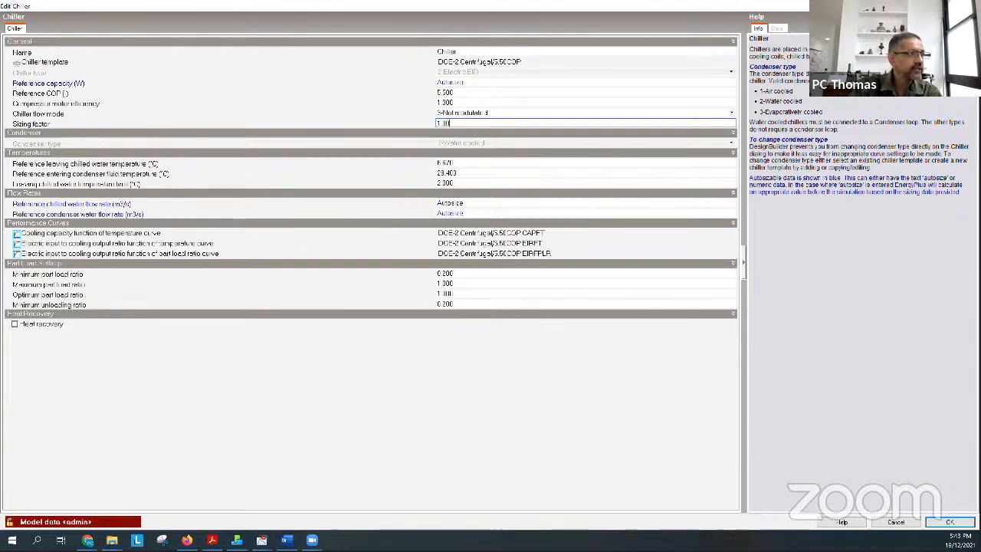
Set the Chiller's reference capacity to 250000 W instead of autosizing it
click(452, 83)
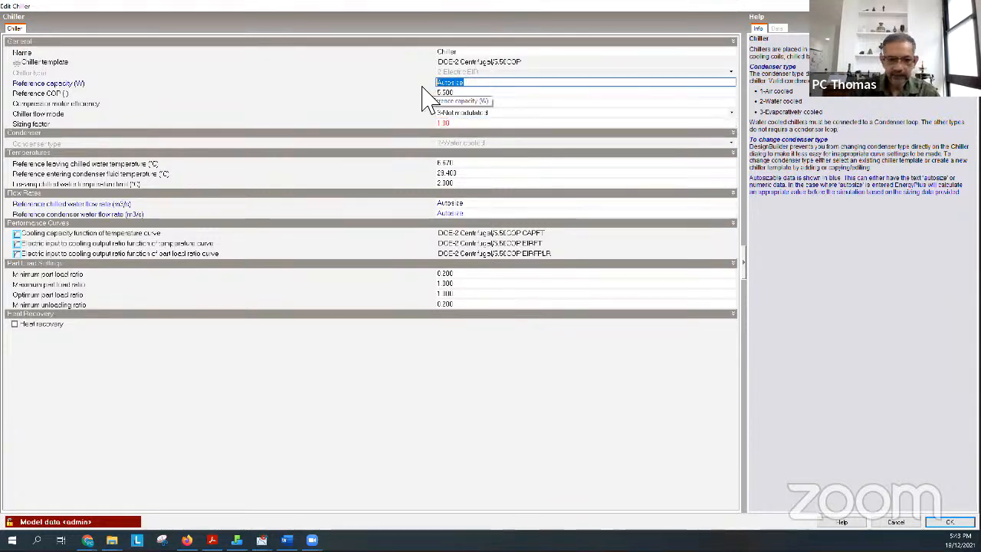
text(2500)
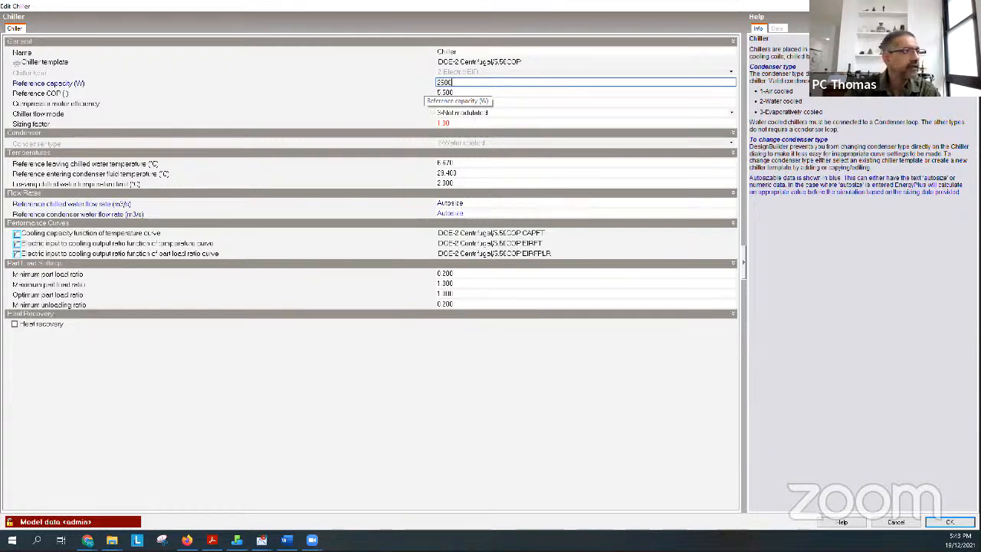
text(00)
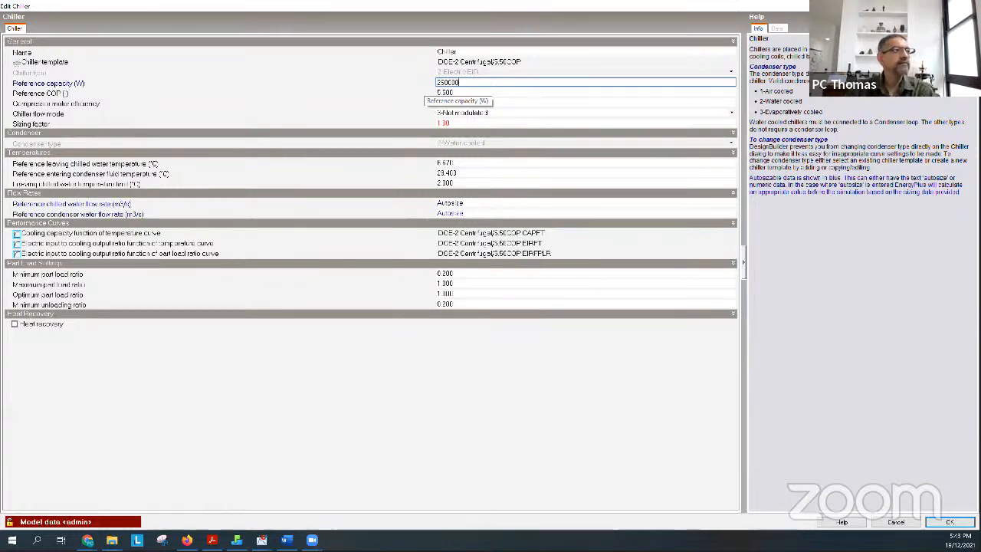
click(348, 101)
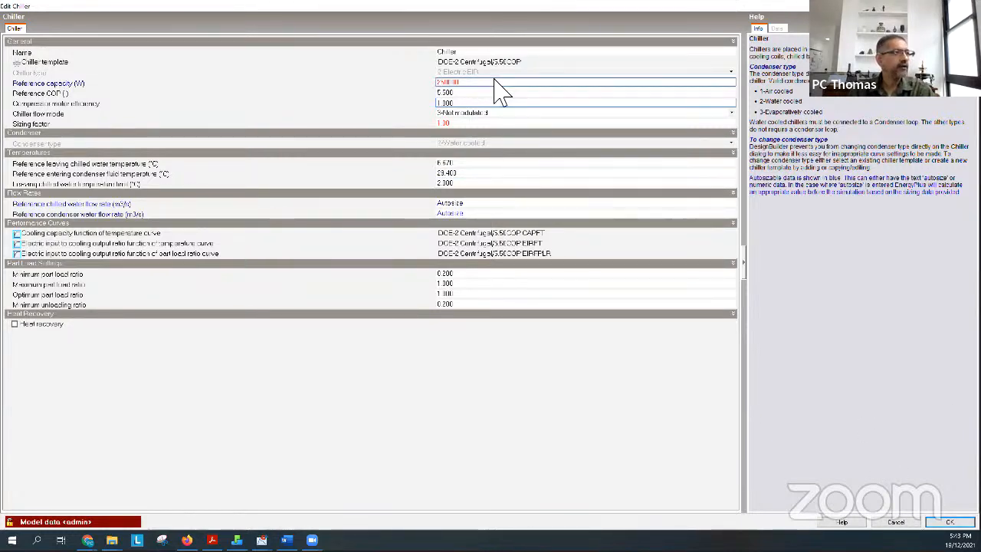
Rename the original Chiller as Chiller Low Load and accept its edited component data
click(489, 49)
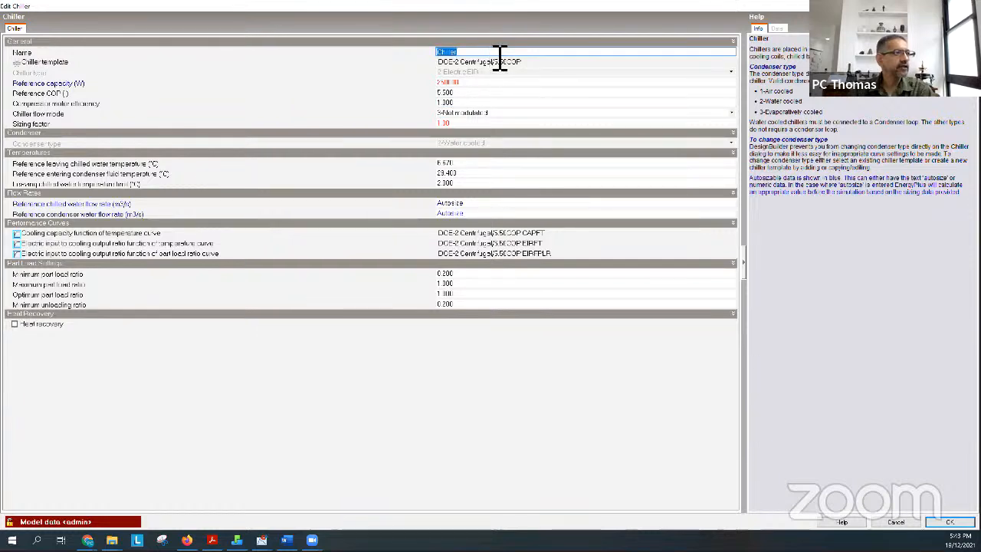
click(500, 56)
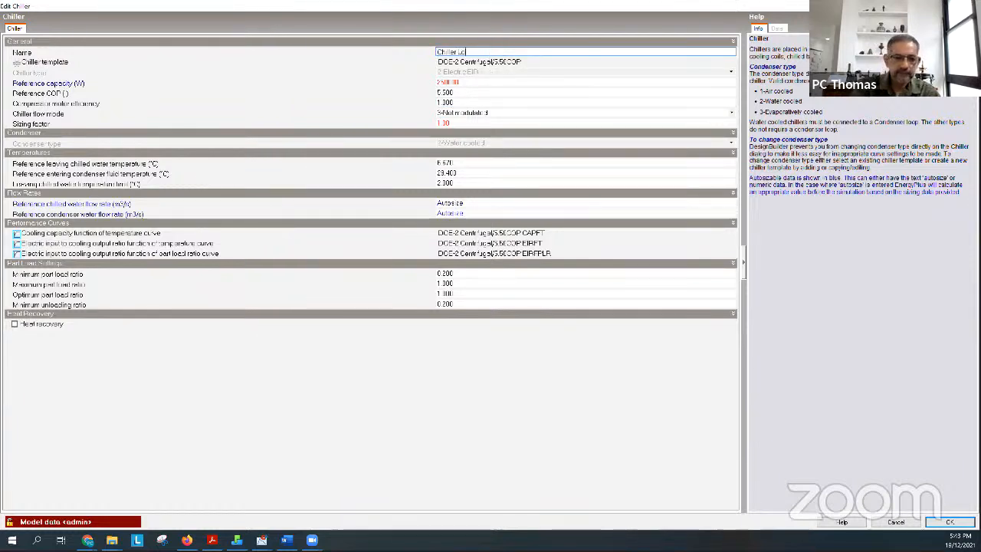
text(Low Load)
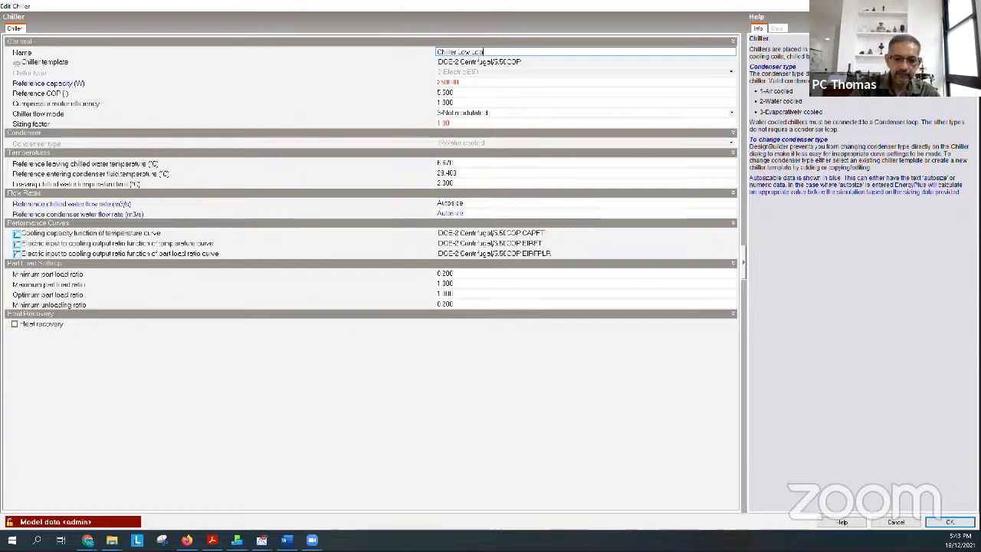
click(500, 62)
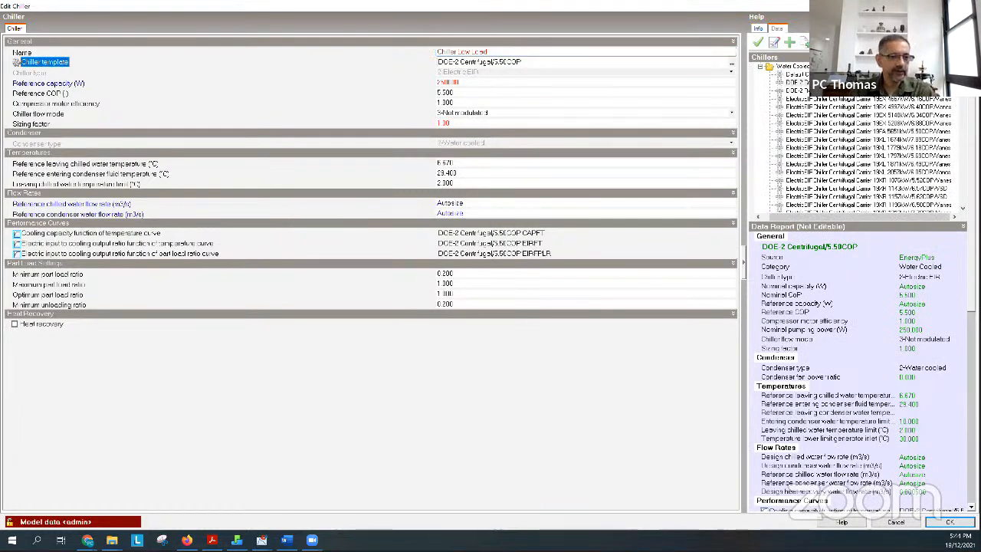
click(950, 522)
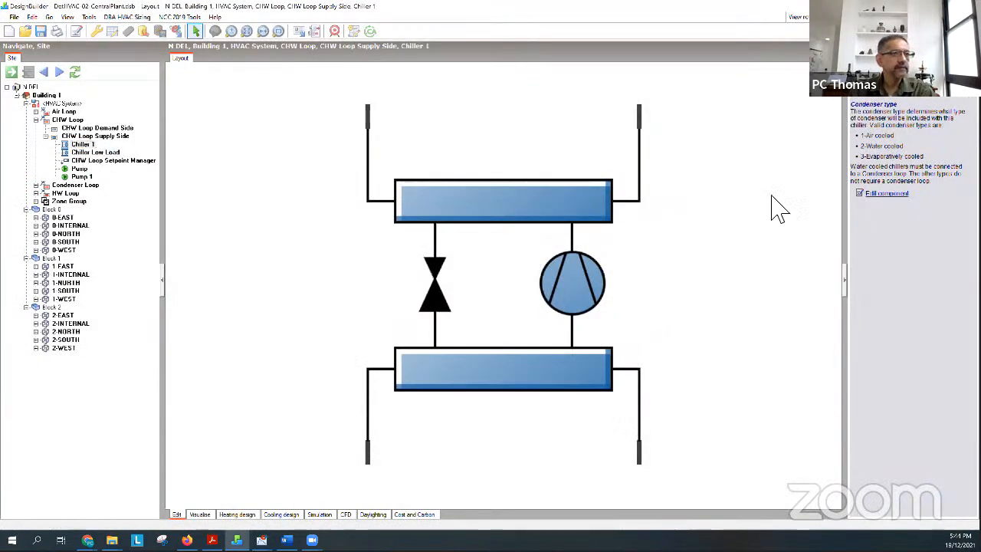
Open Chiller 1's component data, rename it as Chiller 1 MAIN and set its reference capacity to 500000 W
click(896, 196)
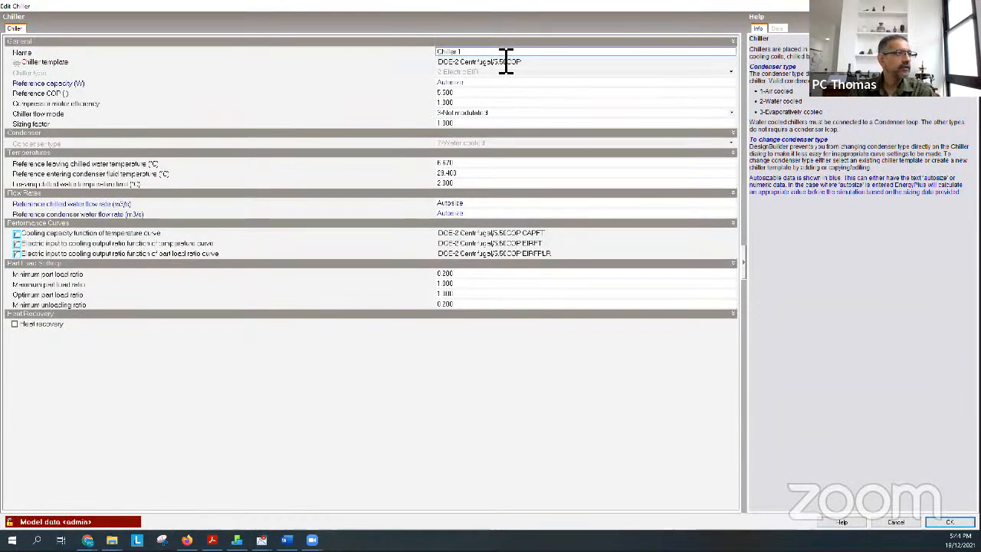
text(test N)
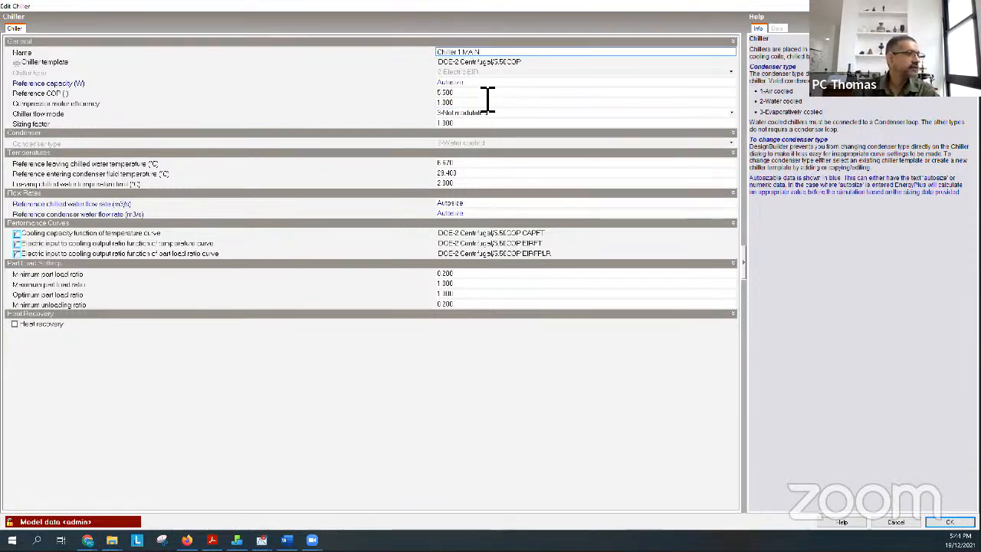
click(443, 83)
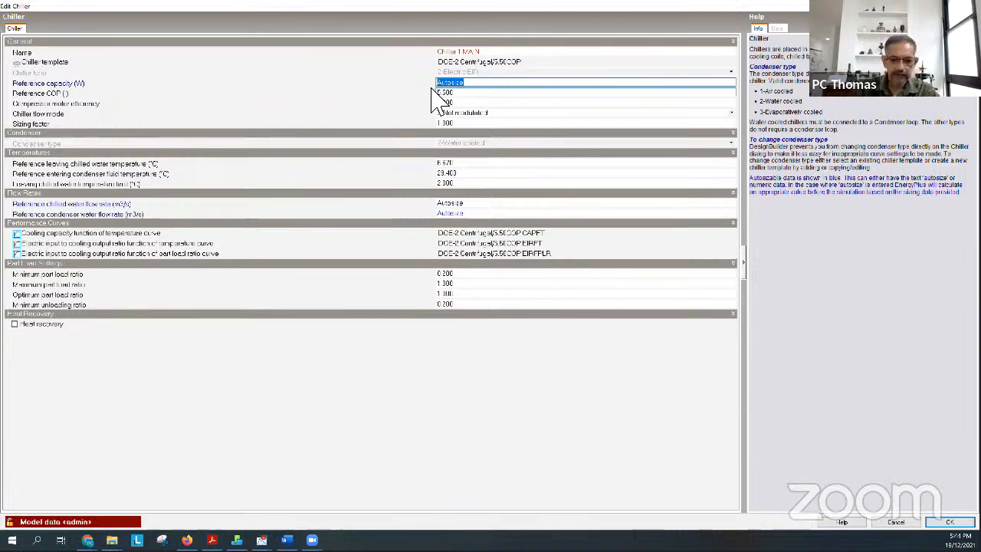
text(500000)
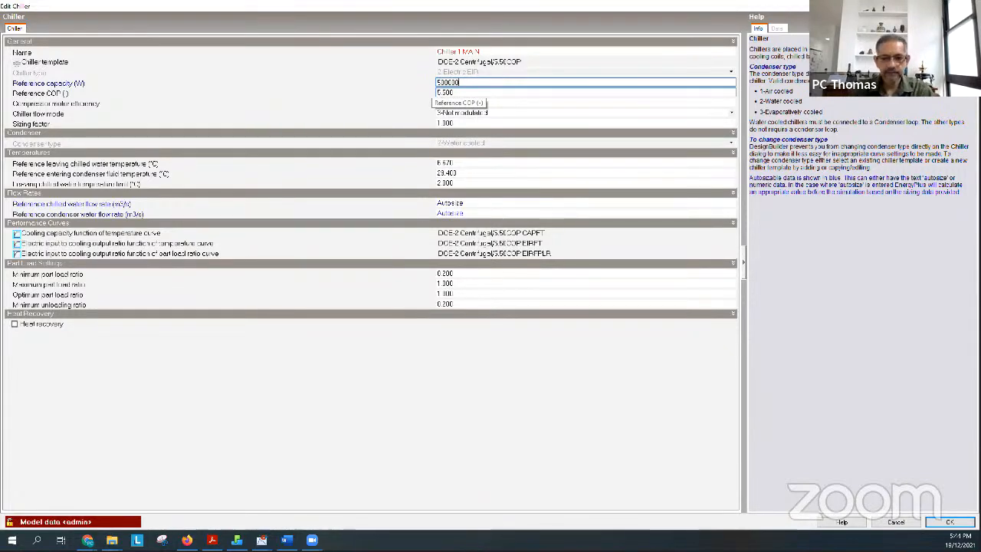
Set Chiller 1 MAIN's reference COP to 5 and accept its edited component data
click(433, 93)
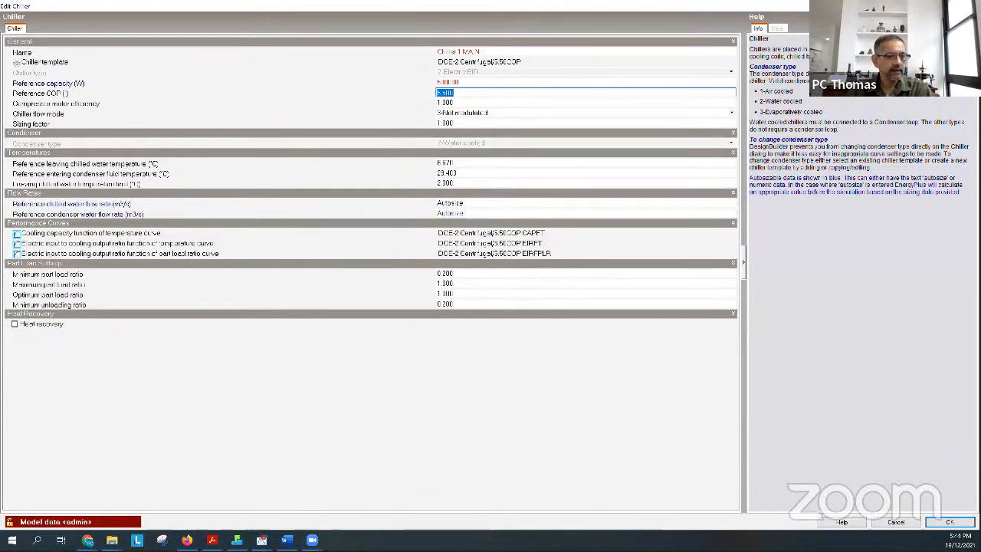
text(5)
key(Return)
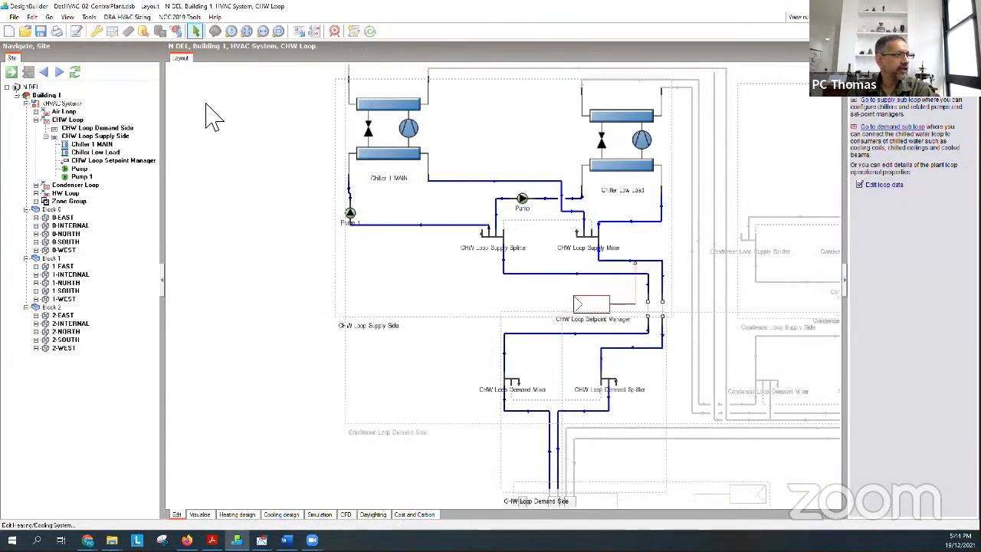
Open the CHW Loop's plant equipment operation data and set Scheme 1's number of ranges to 3
click(894, 185)
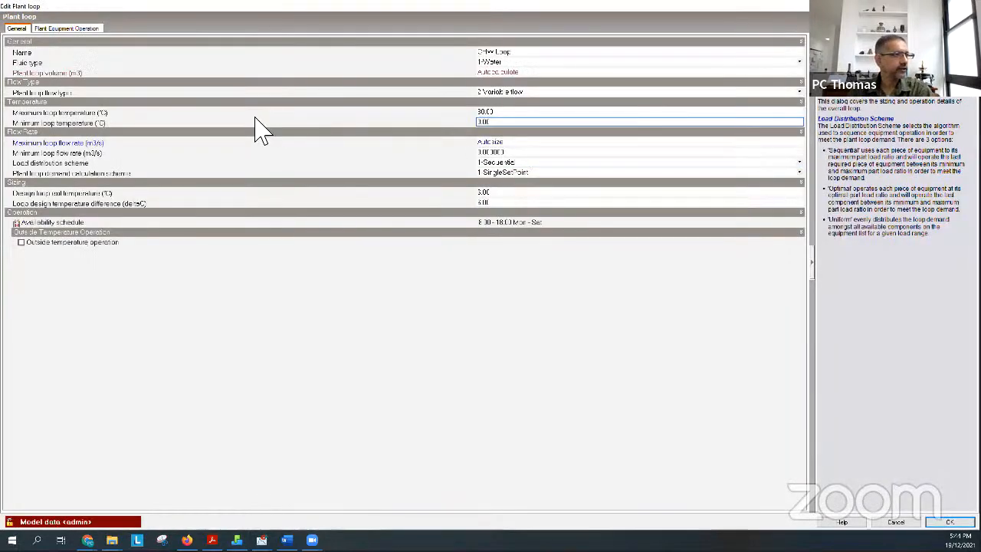
click(67, 28)
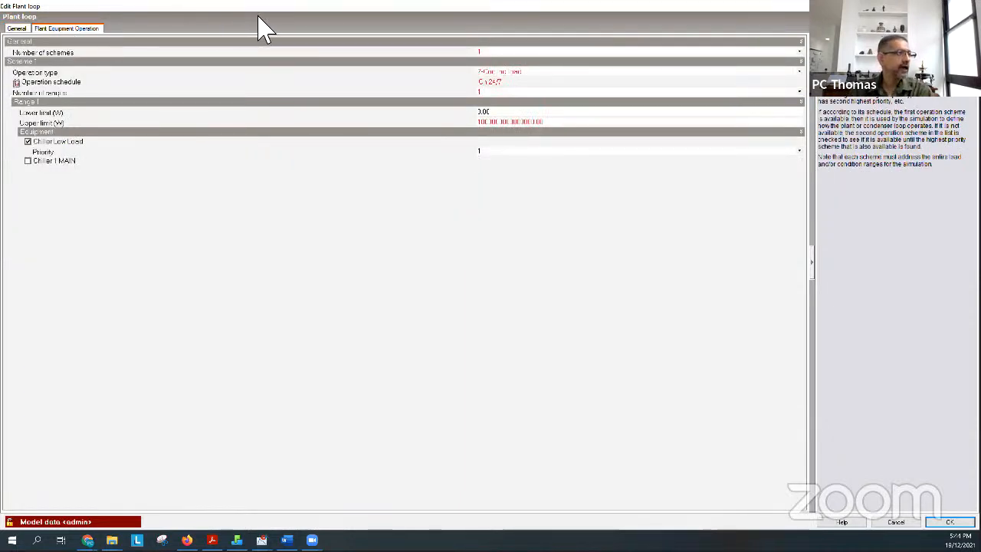
click(759, 122)
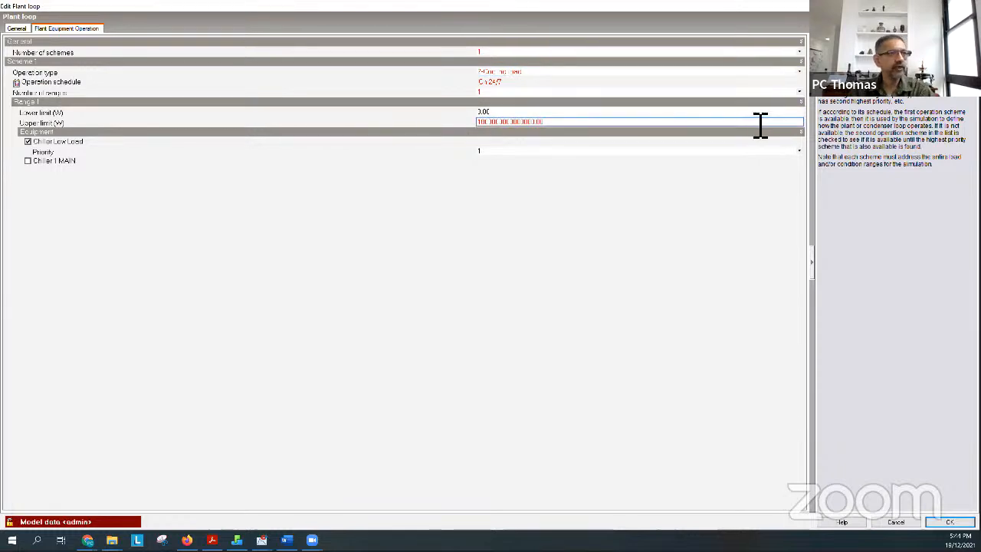
click(799, 92)
click(799, 94)
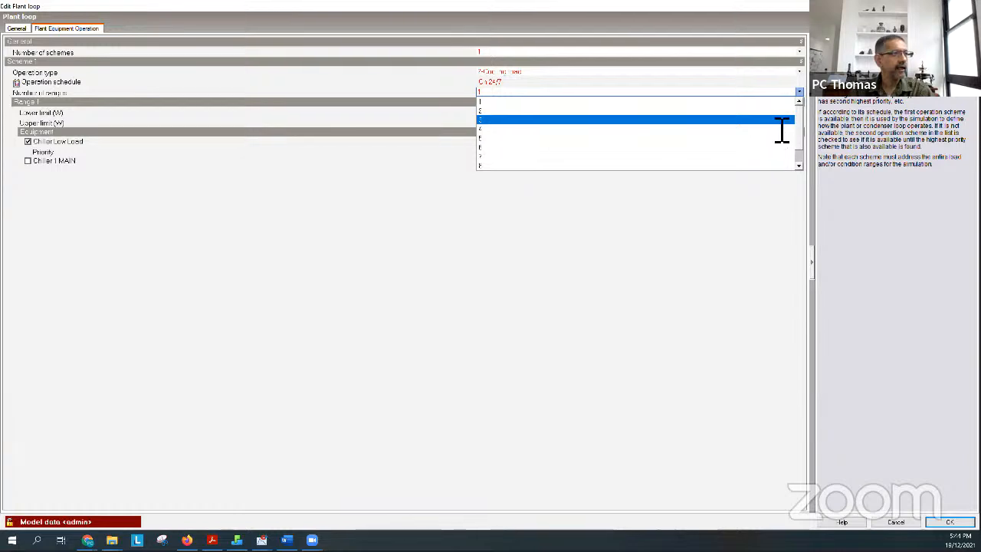
click(781, 119)
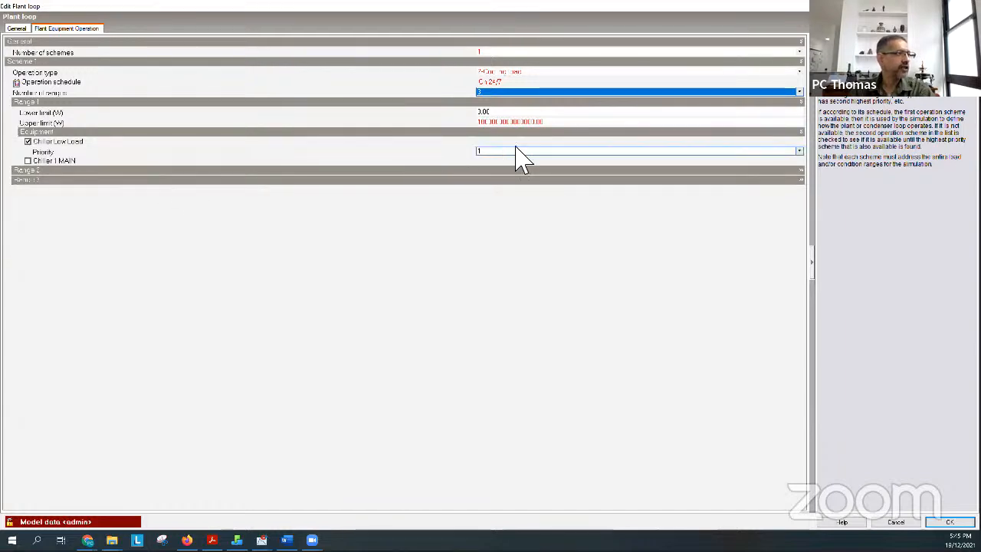
Set the upper limit of Range 1 to 250000 W
click(545, 124)
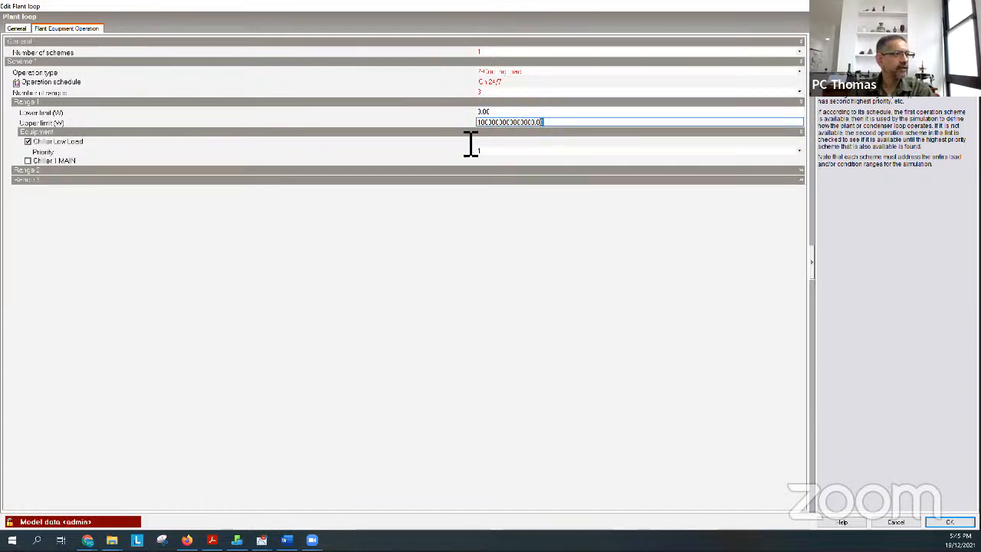
key(shift+Home)
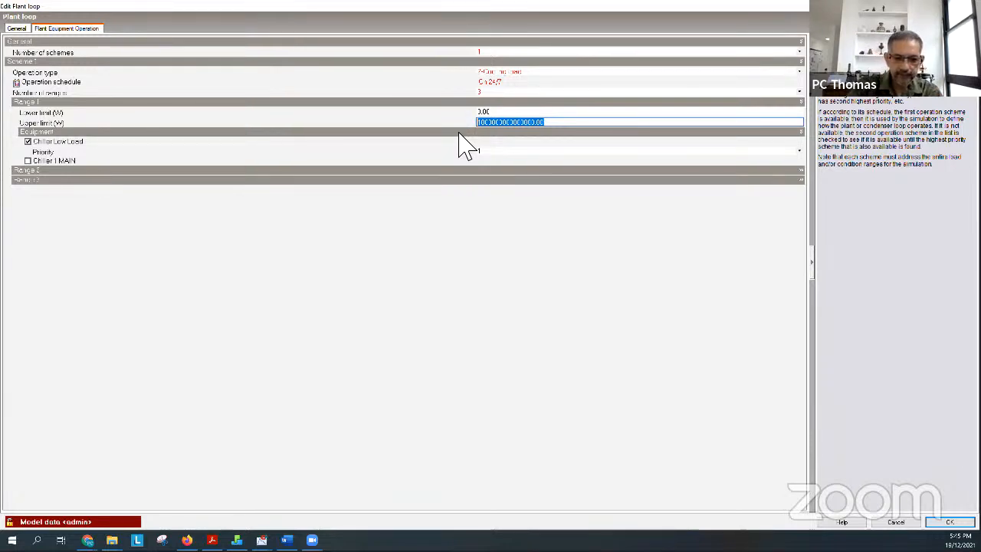
text(250)
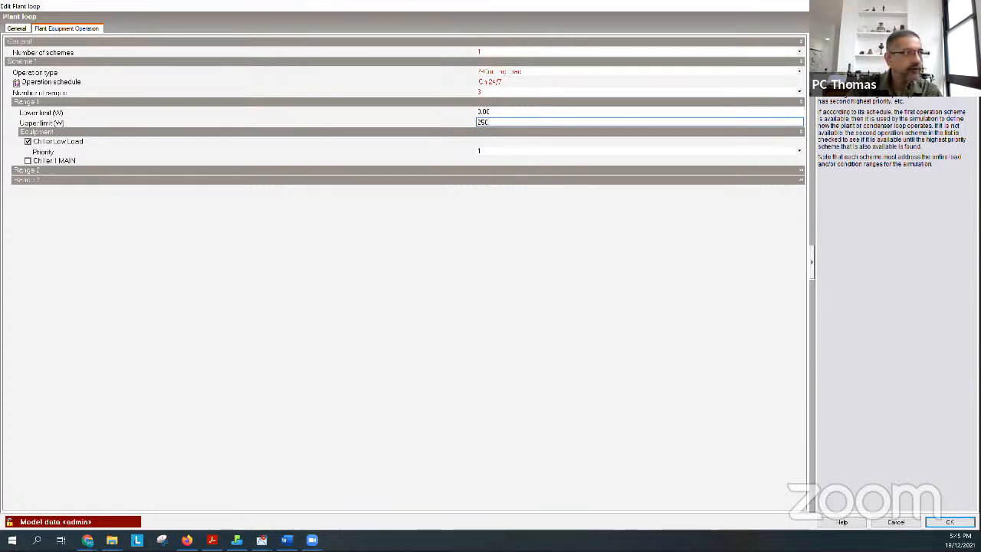
text(000)
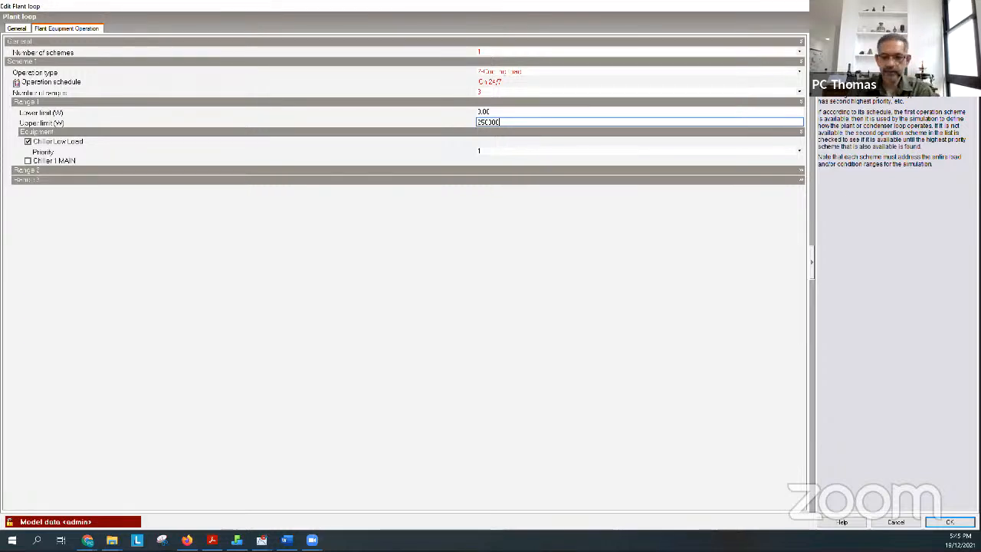
click(460, 136)
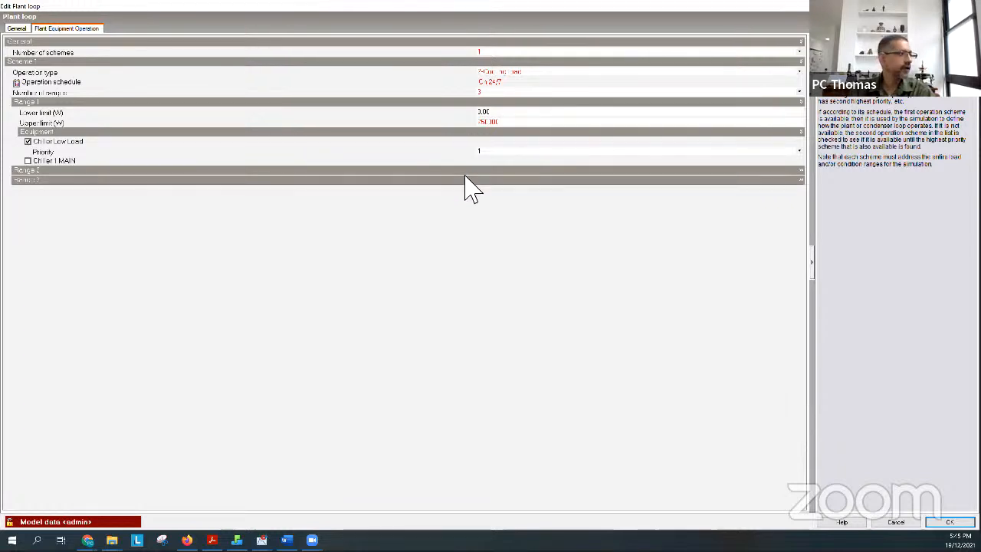
Expand Range 2 and enable Chiller 1 MAIN as its equipment
click(474, 169)
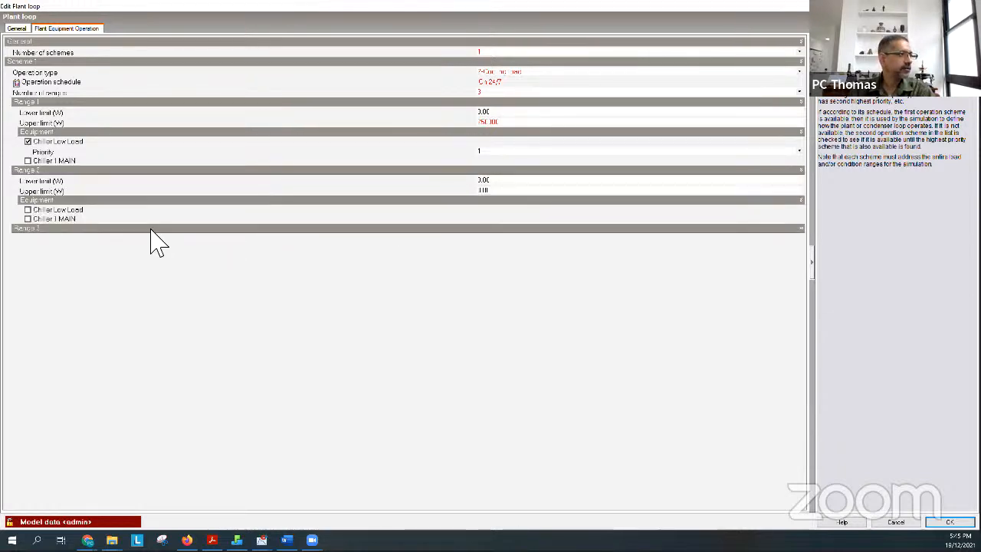
click(29, 219)
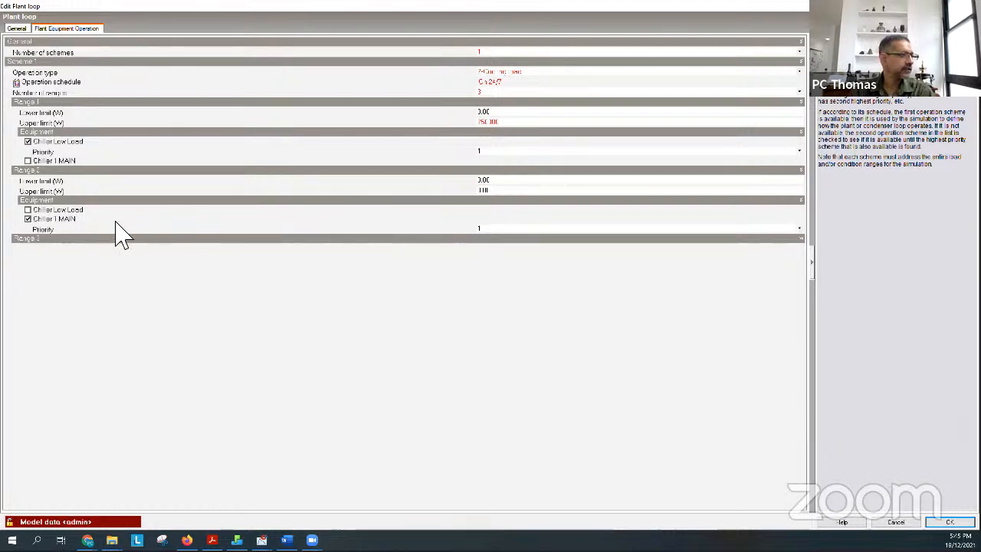
click(46, 221)
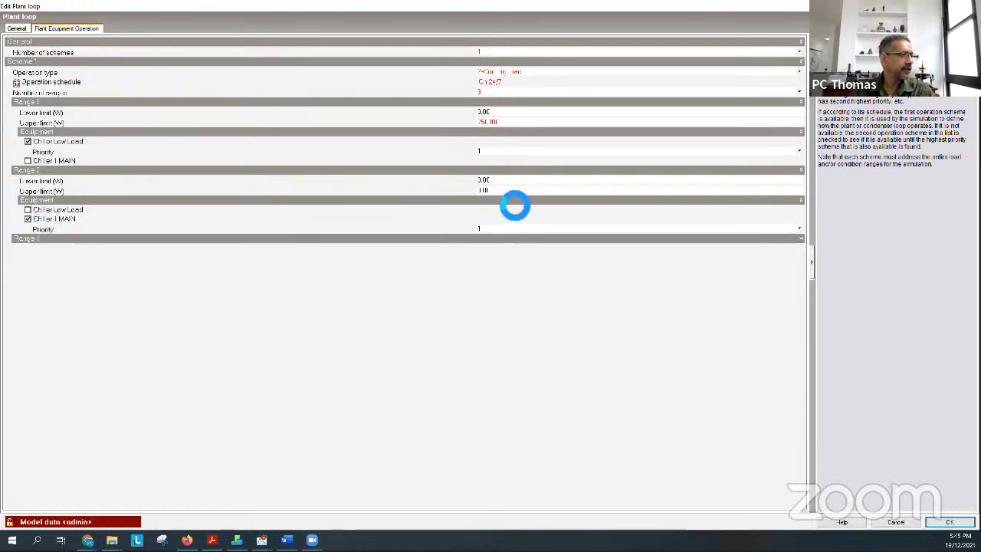
Set Range 2's lower limit to 250000 W and its upper limit to 500000 W
click(498, 180)
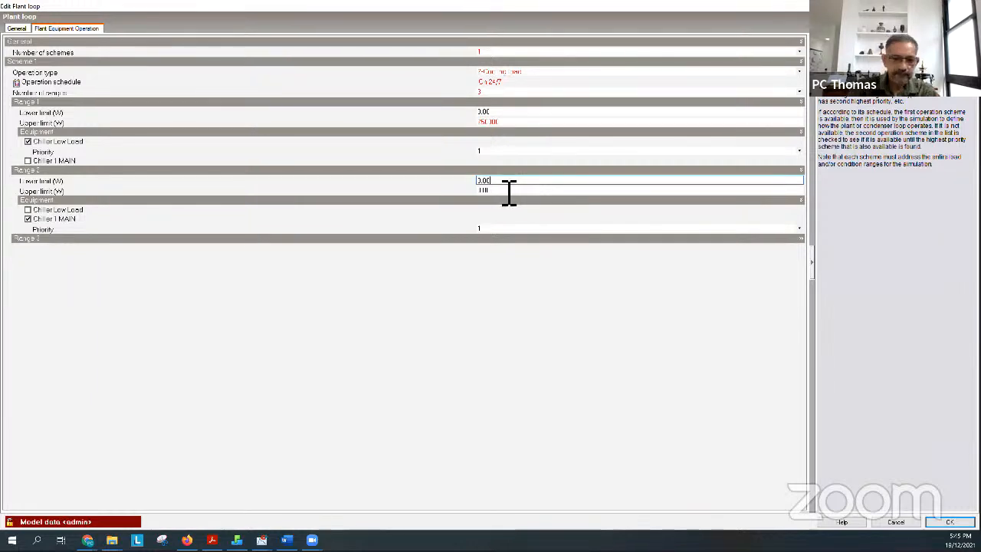
key(BackSpace)
key(BackSpace)
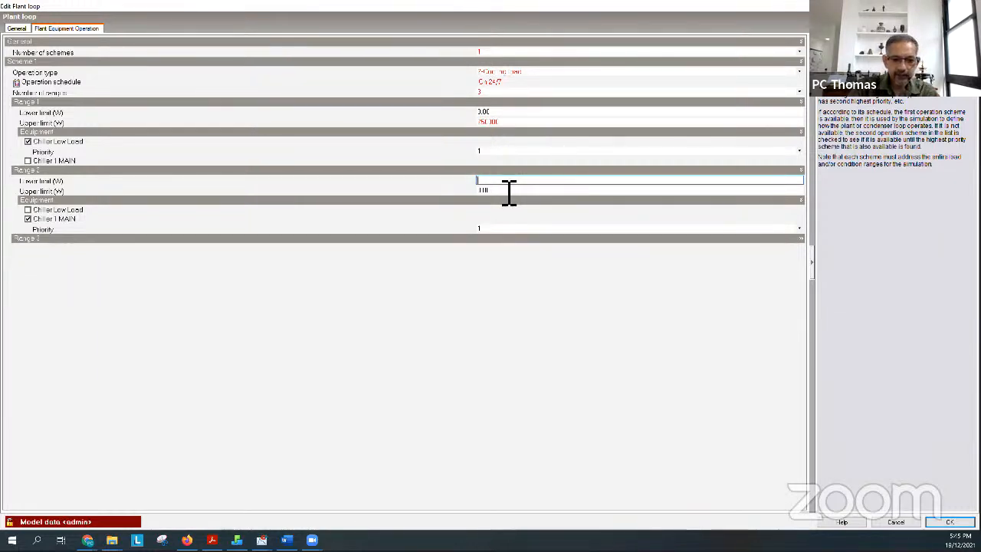
text(250000)
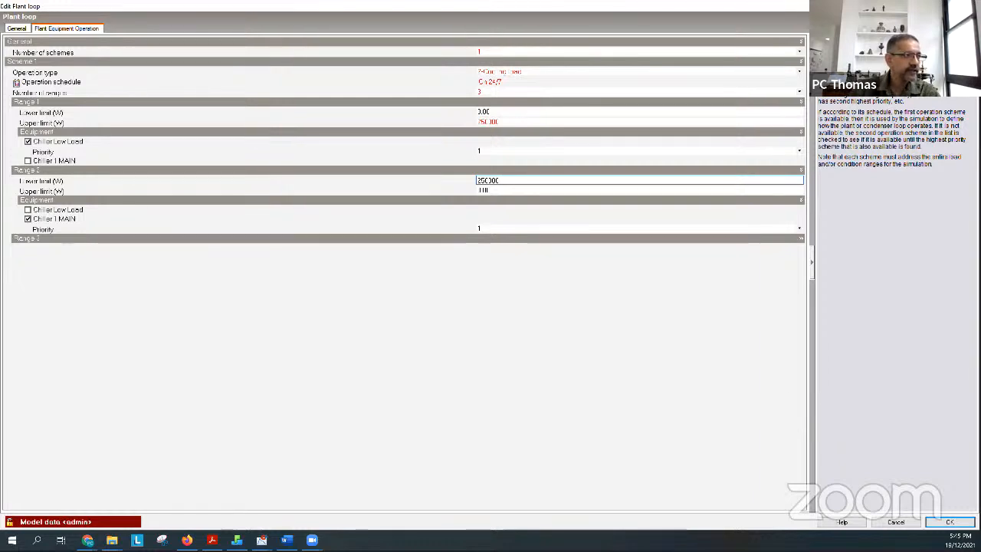
click(506, 192)
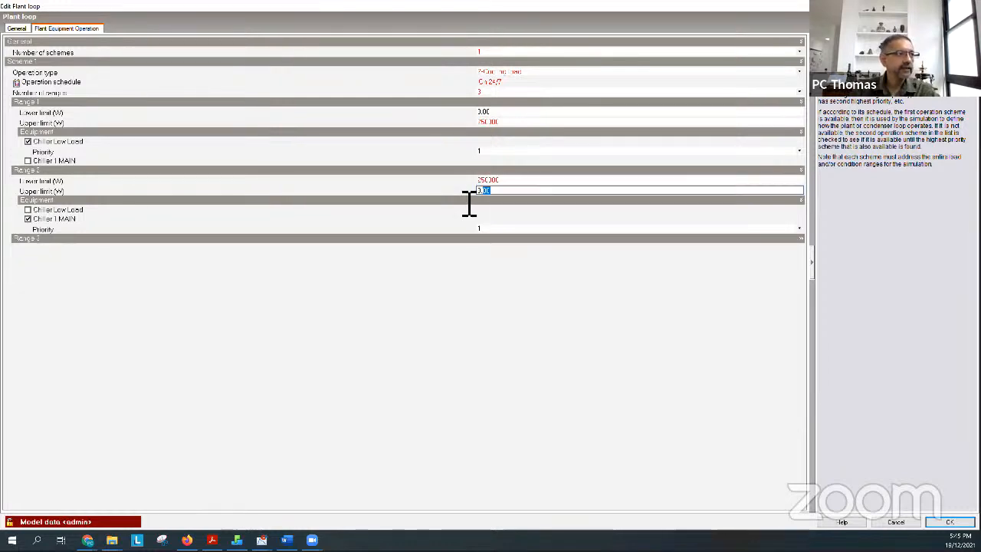
text(500000)
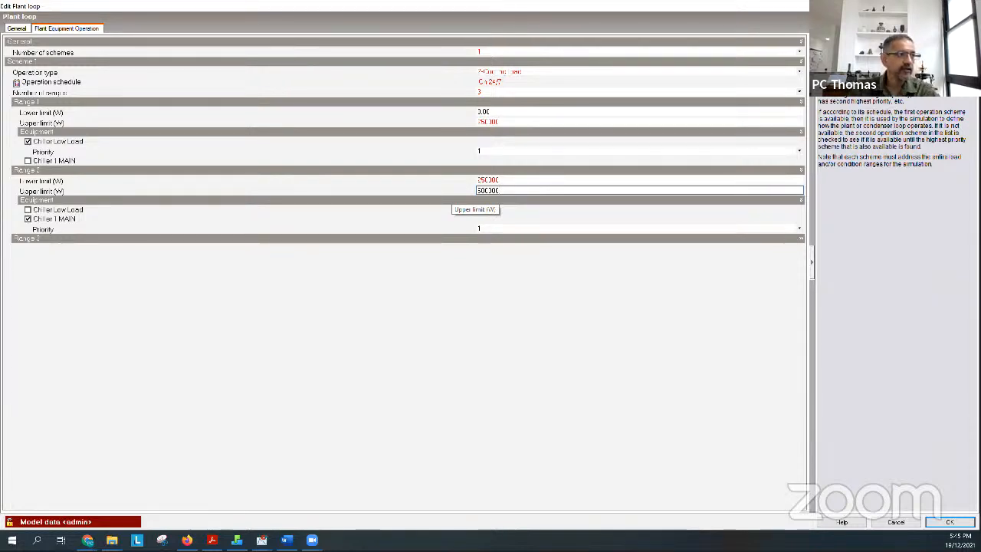
Enable both chillers in Range 3, giving Chiller 1 MAIN priority 1 and Chiller Low Load priority 2
click(555, 239)
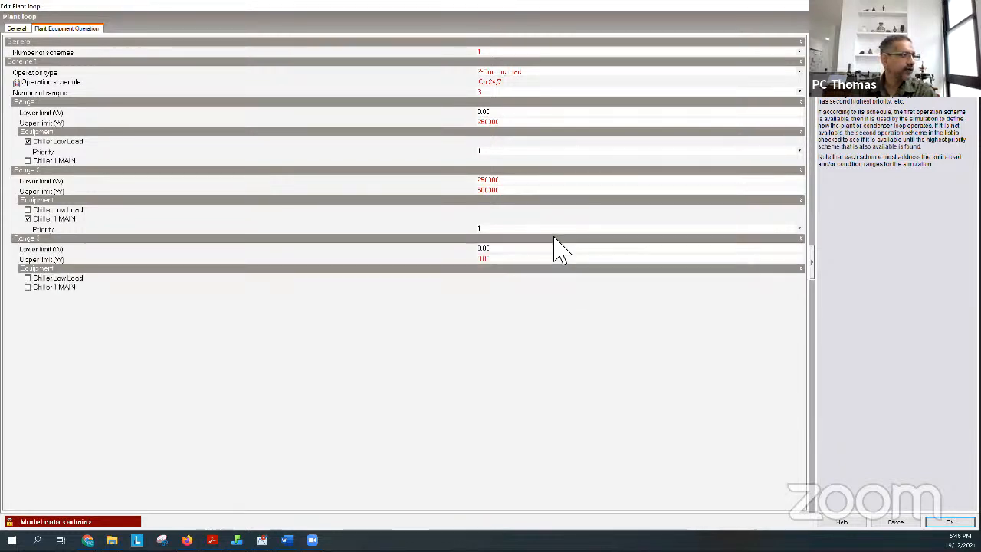
click(28, 288)
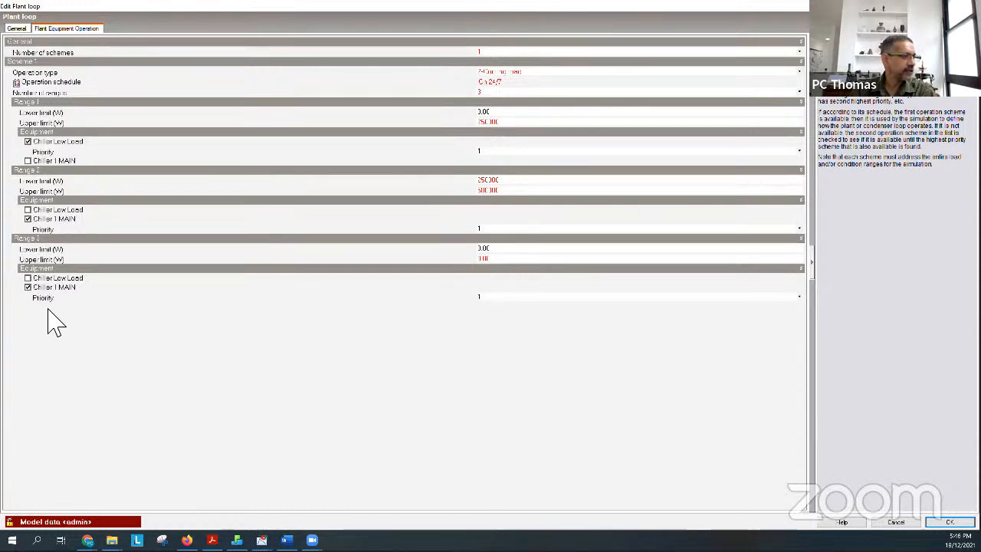
click(28, 277)
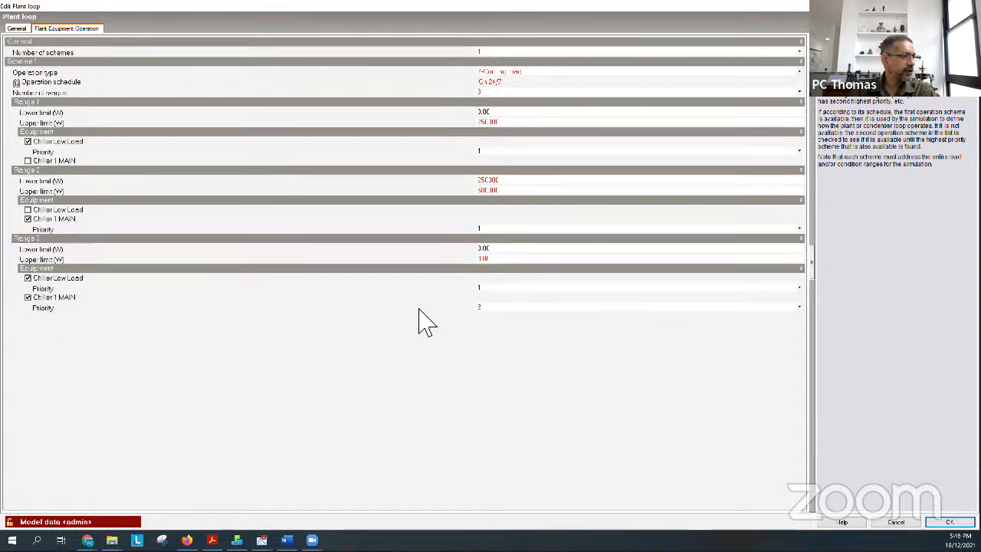
click(798, 289)
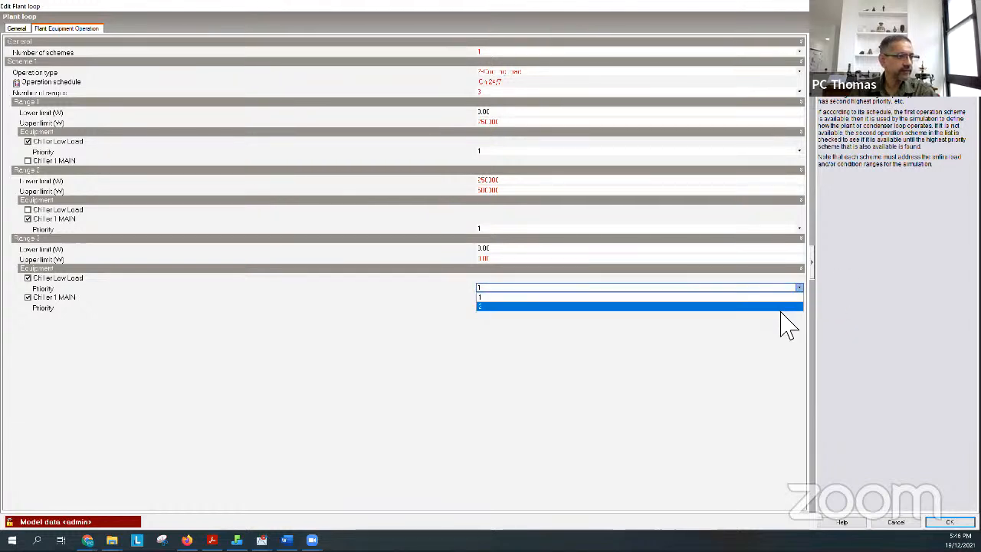
click(781, 310)
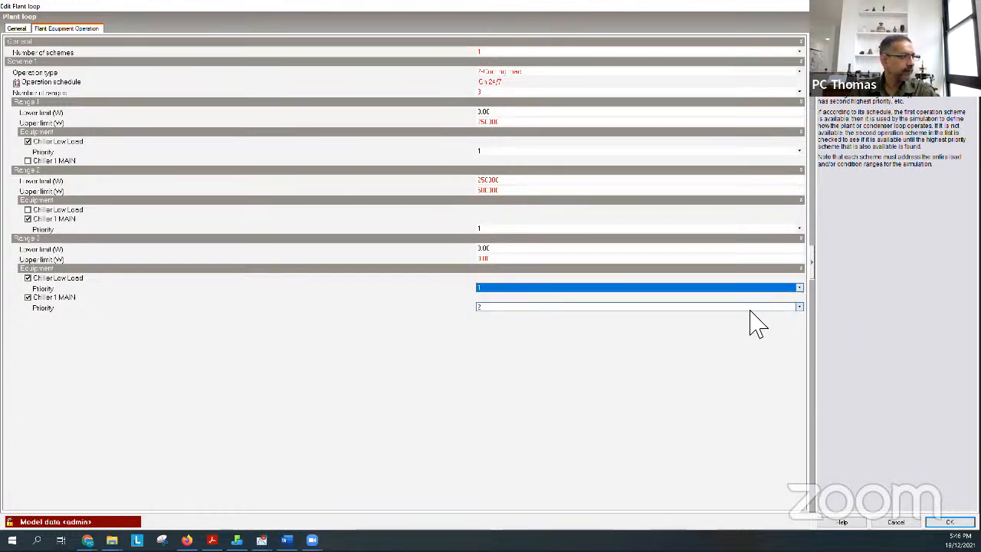
click(800, 307)
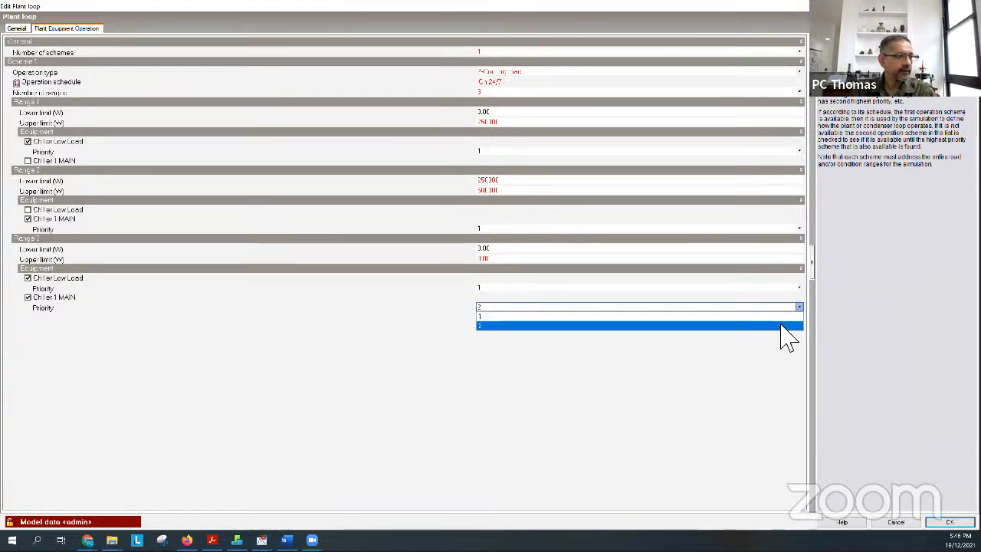
click(779, 317)
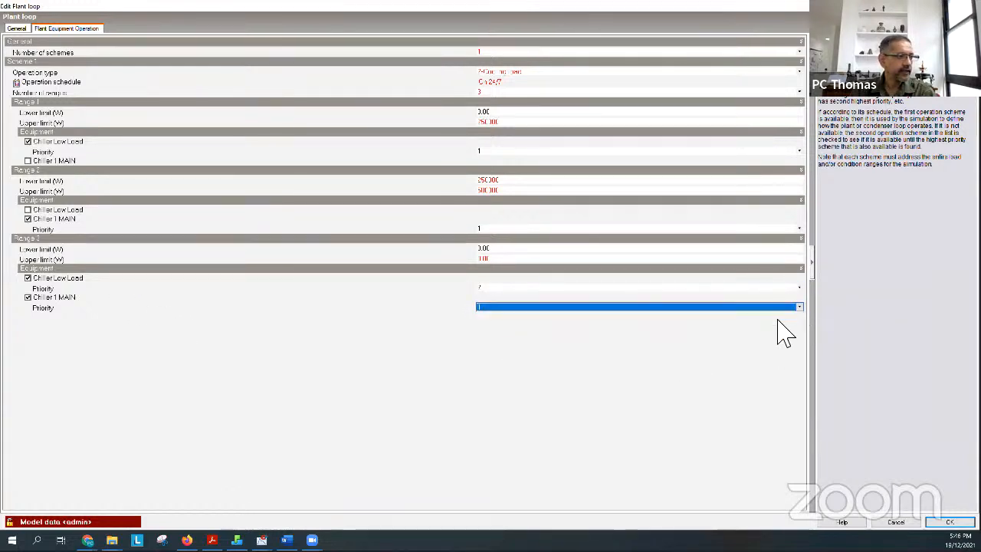
Set Range 3's lower limit to 500000 W and clear its upper limit value
click(527, 250)
text(5)
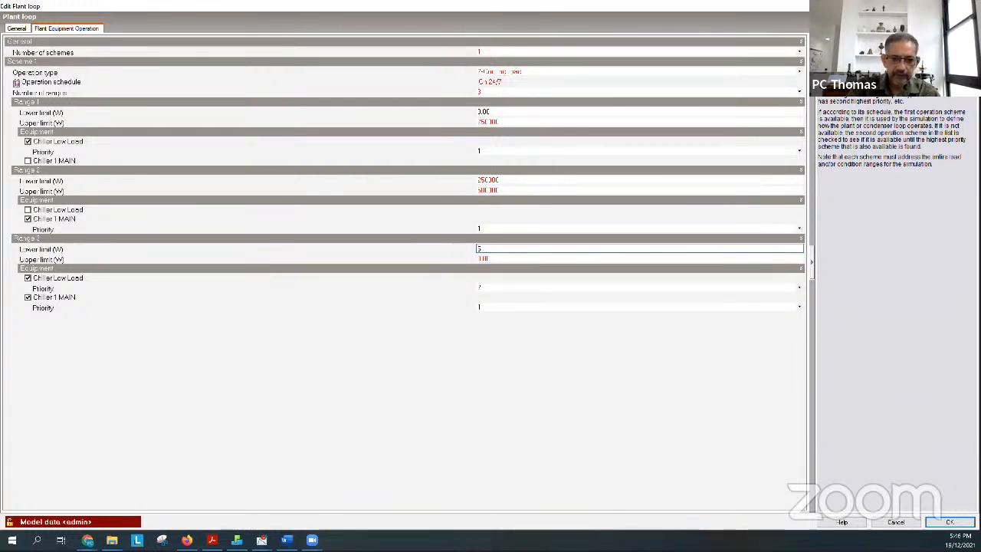
text(00000)
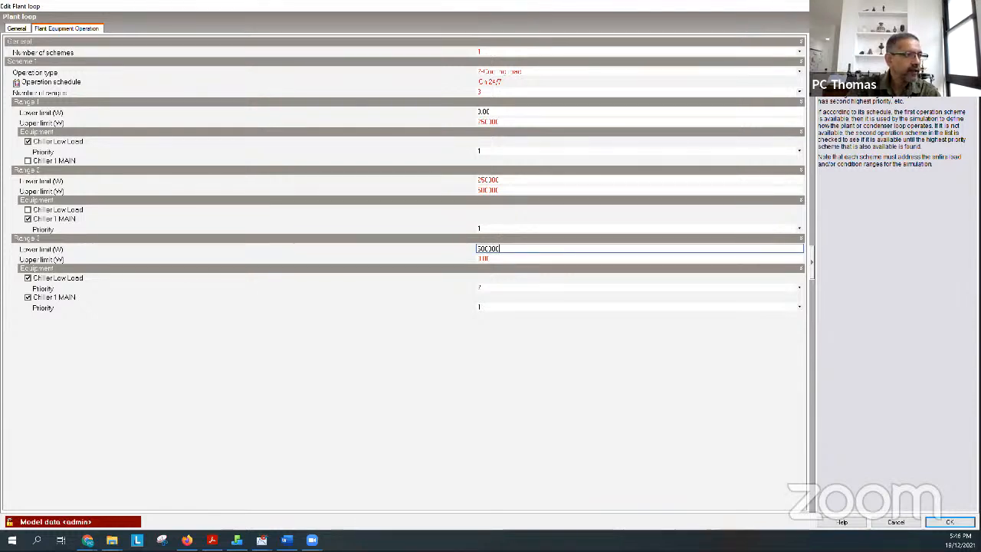
click(529, 261)
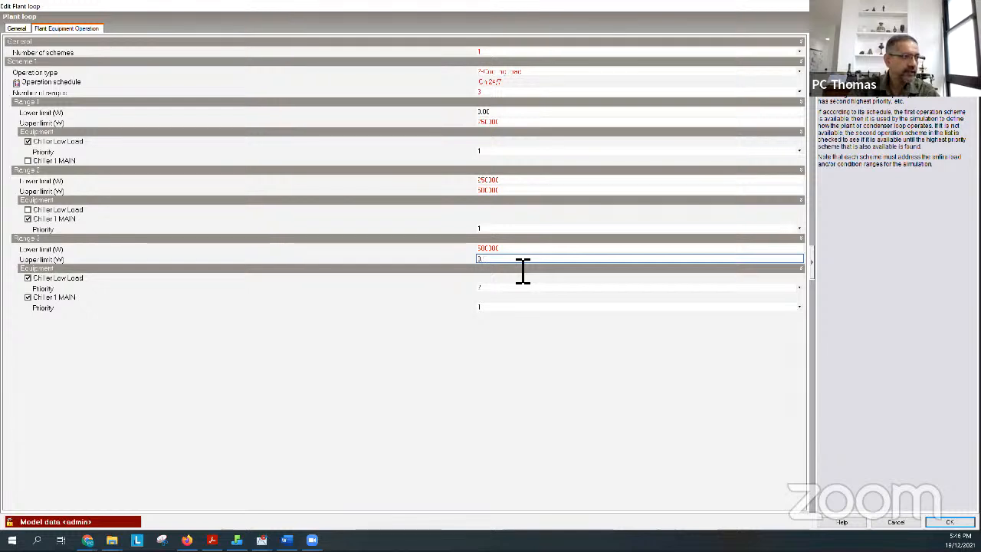
key(BackSpace)
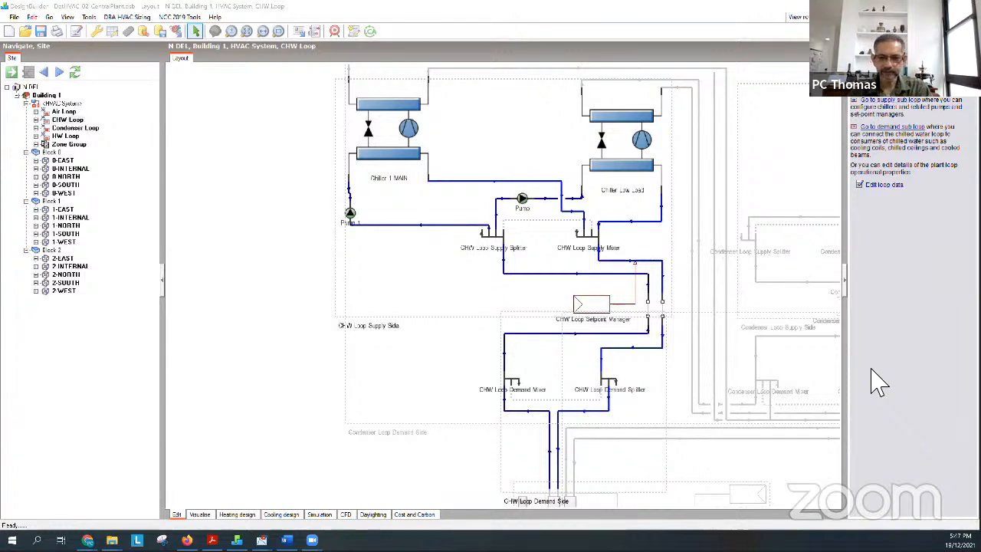
Save the project with the staged two-chiller CHW loop
click(315, 335)
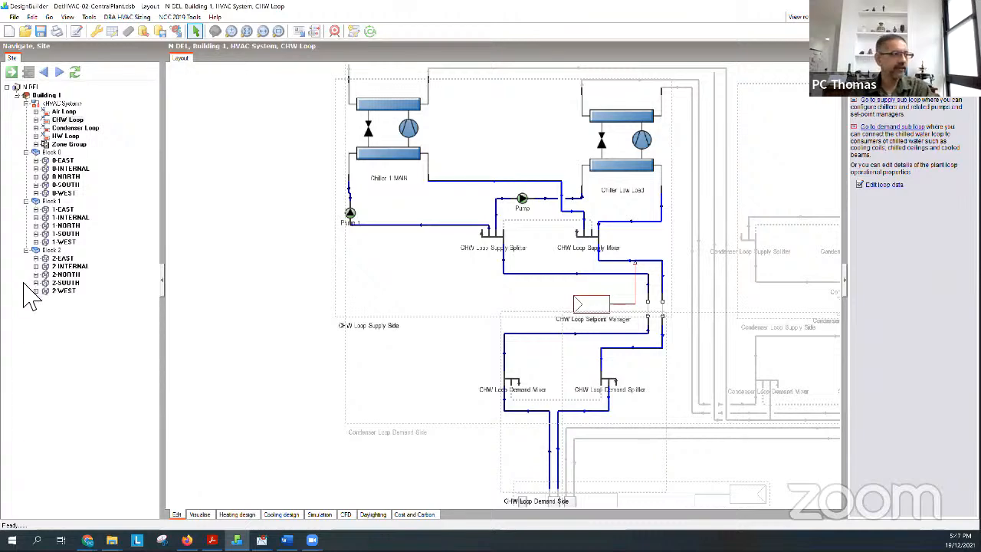
scroll(209, 274, down, 3)
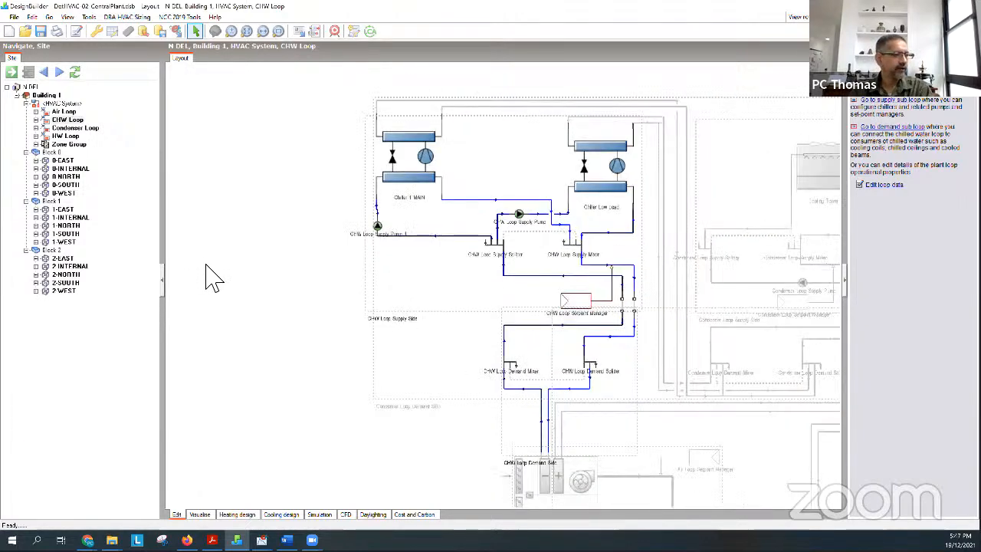
scroll(491, 247, down, 2)
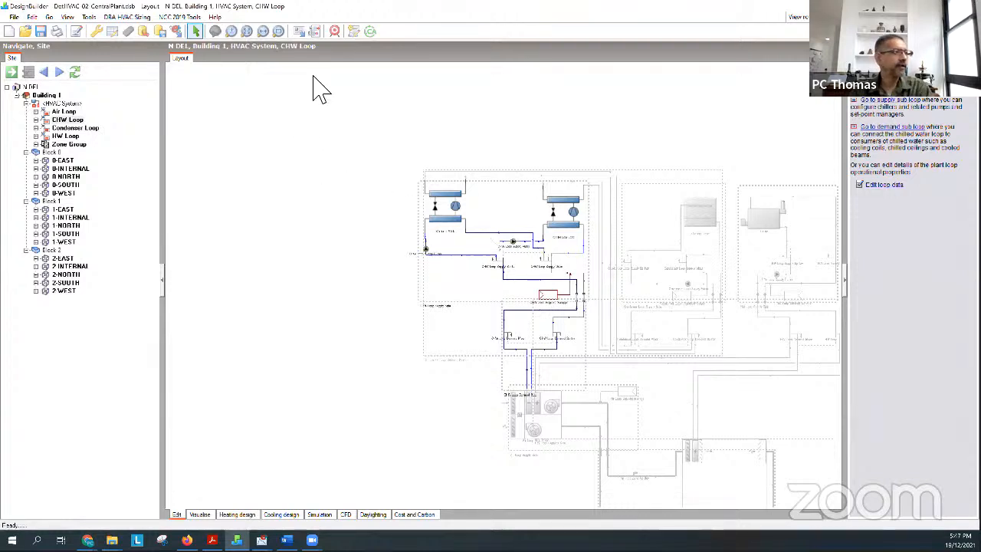
click(263, 30)
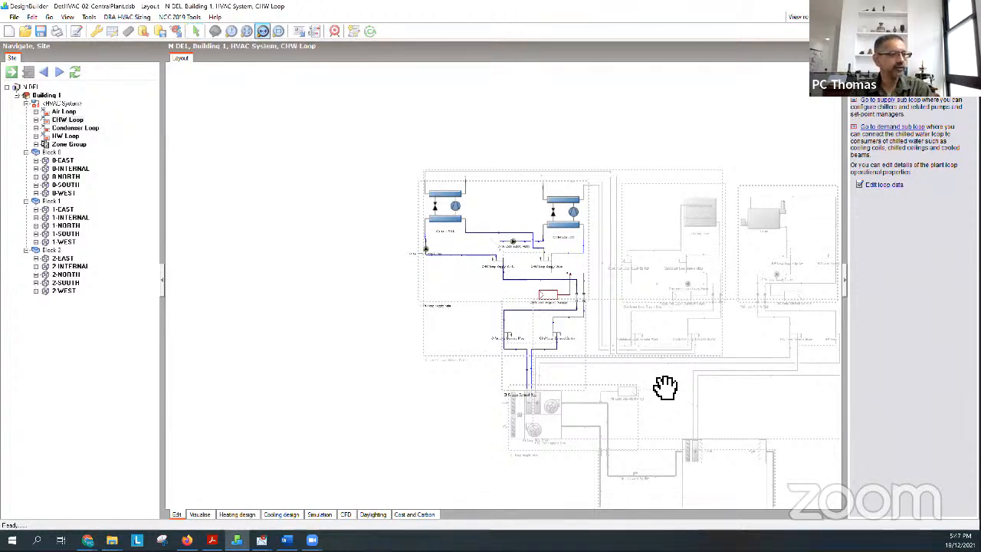
drag(633, 300, 590, 173)
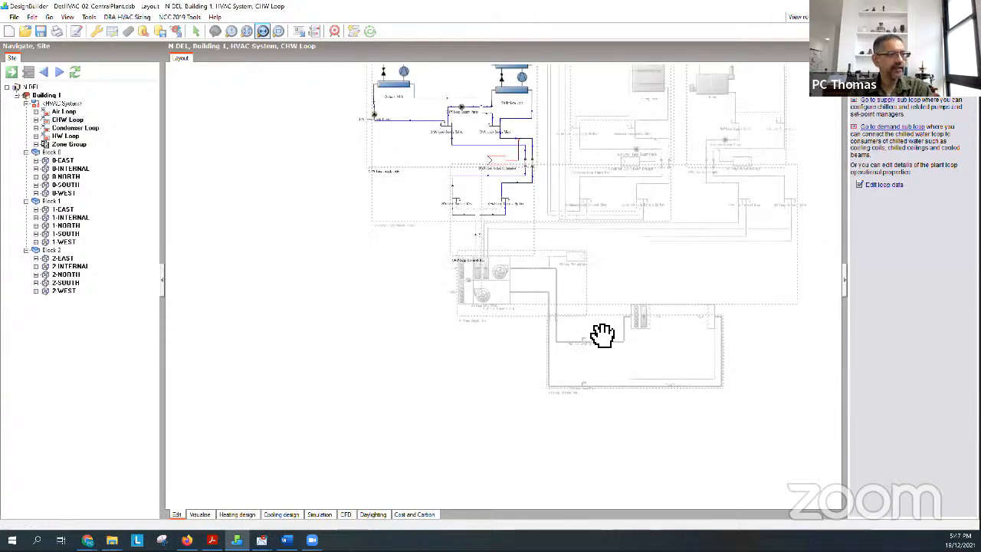
scroll(617, 301, up, 1)
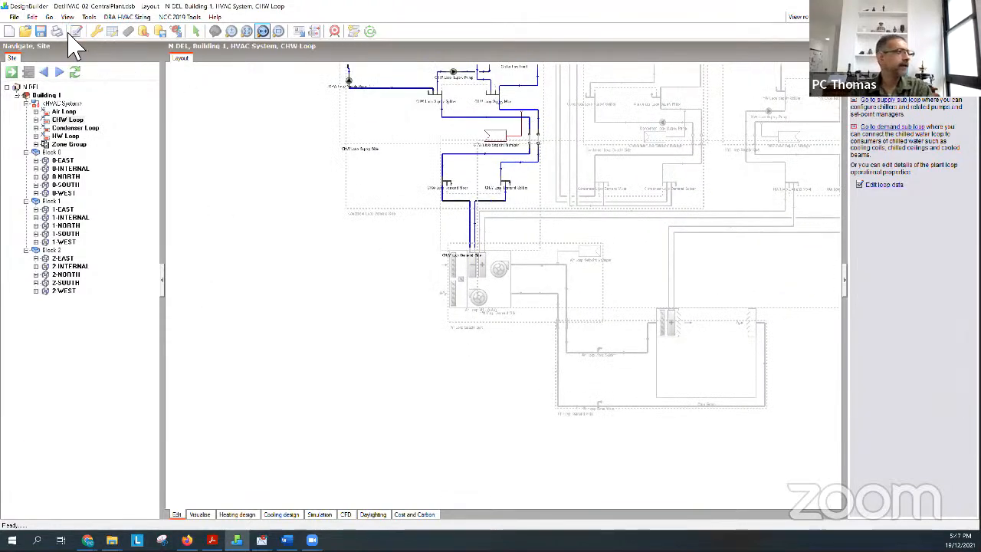
click(42, 32)
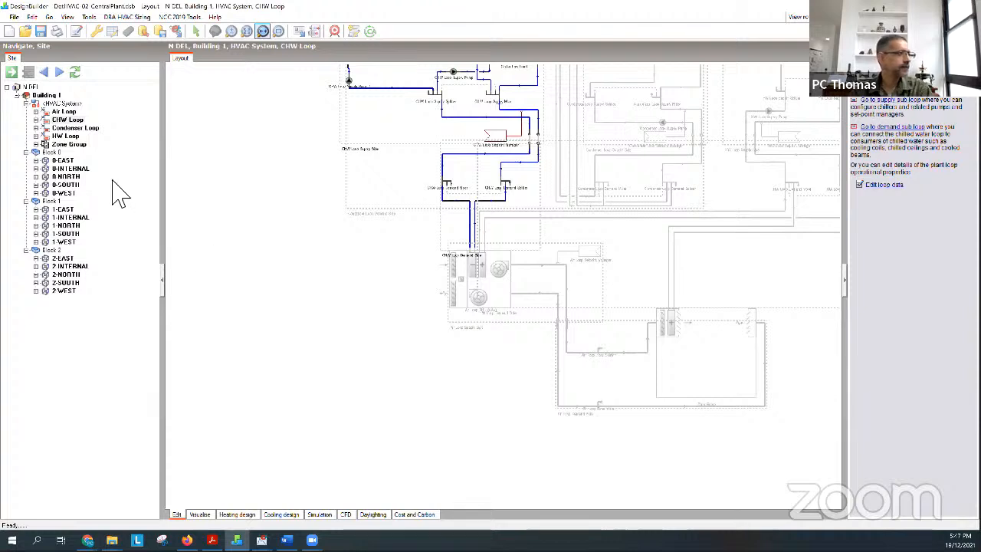
Examine the Air Loop's sizing, heating and cooling design data, and close it without making changes
click(36, 111)
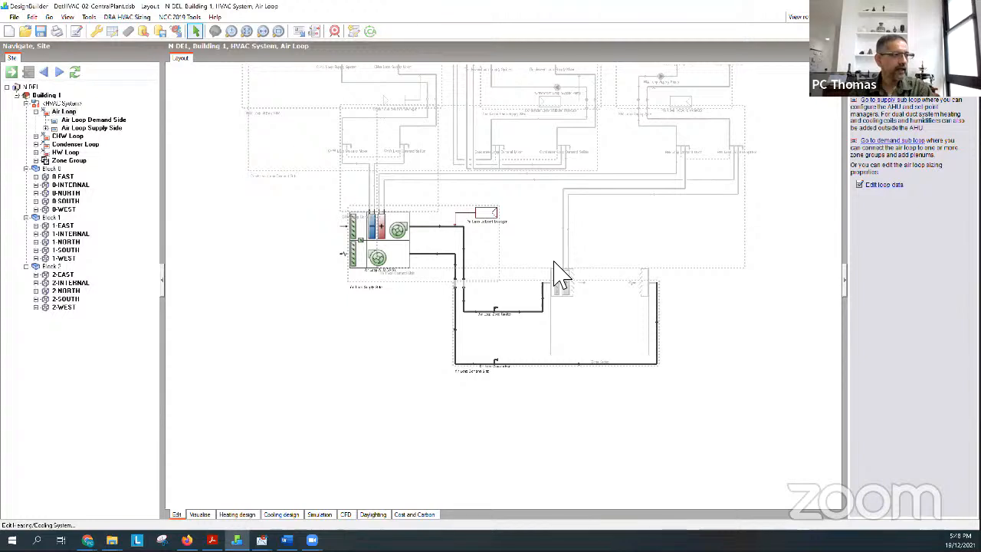
double_click(379, 230)
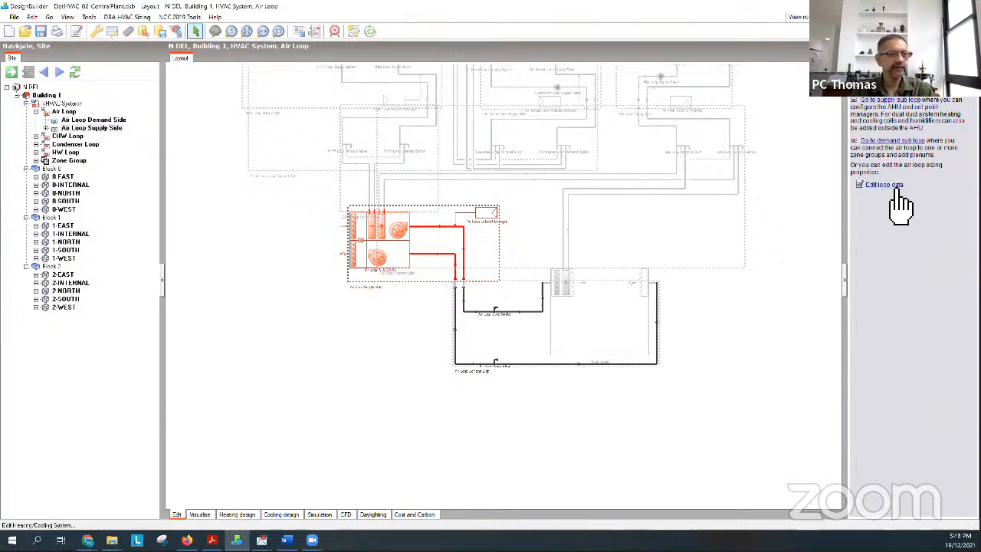
click(883, 186)
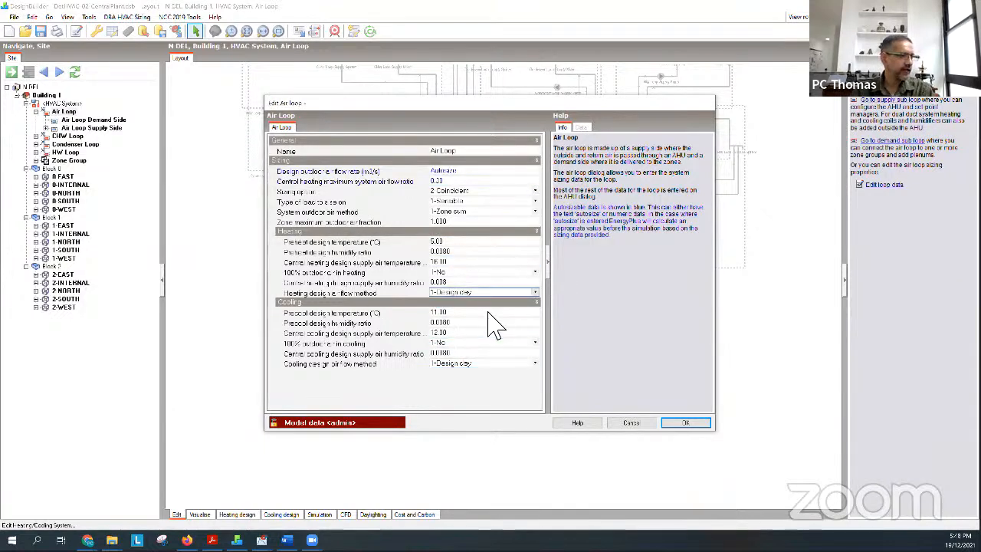
click(644, 424)
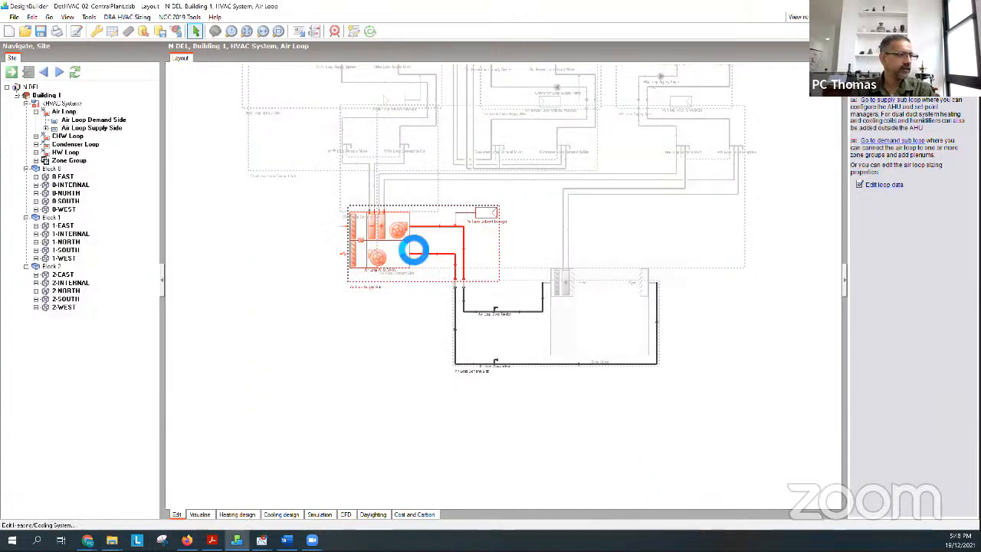
Open the Air Loop AHU's settings from the supply side and exclude its extract fan
double_click(402, 241)
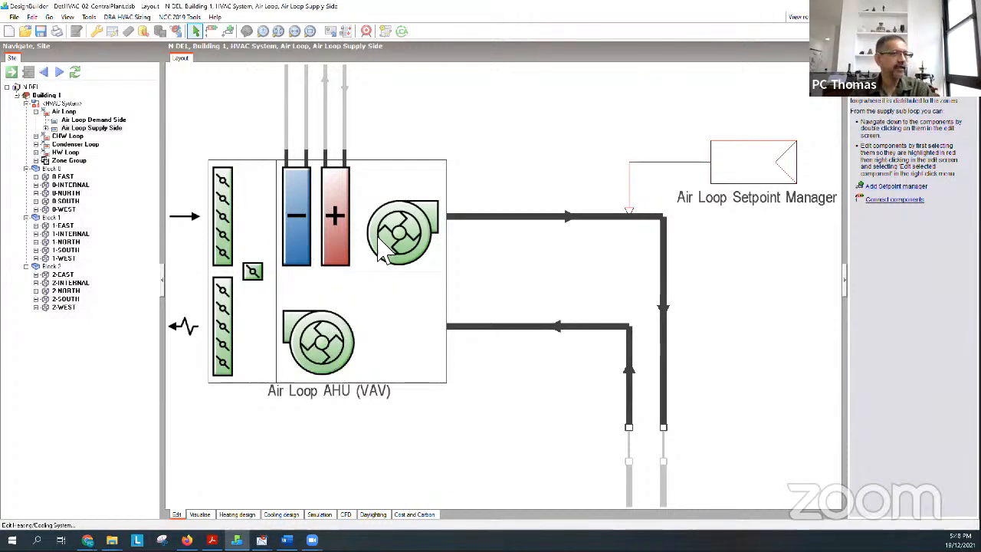
double_click(268, 226)
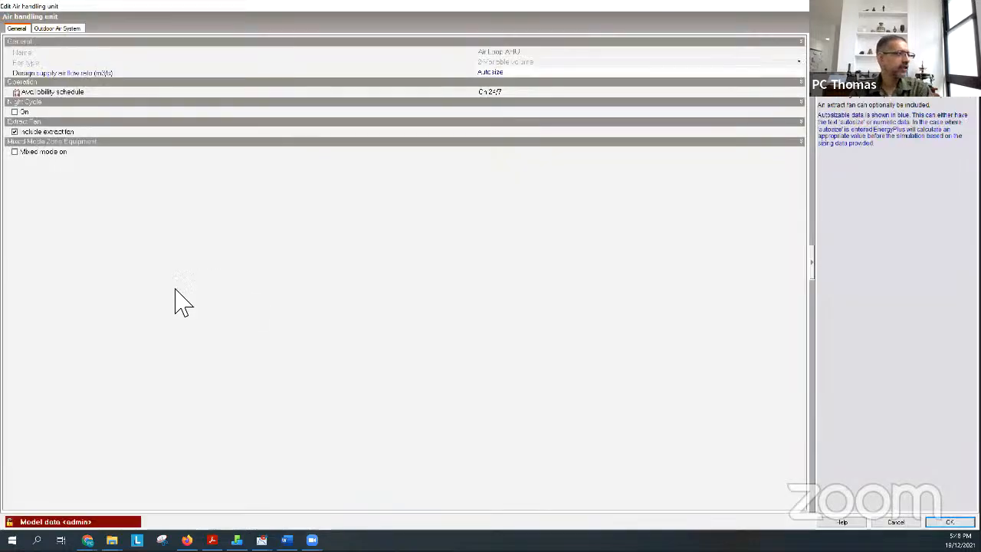
click(15, 131)
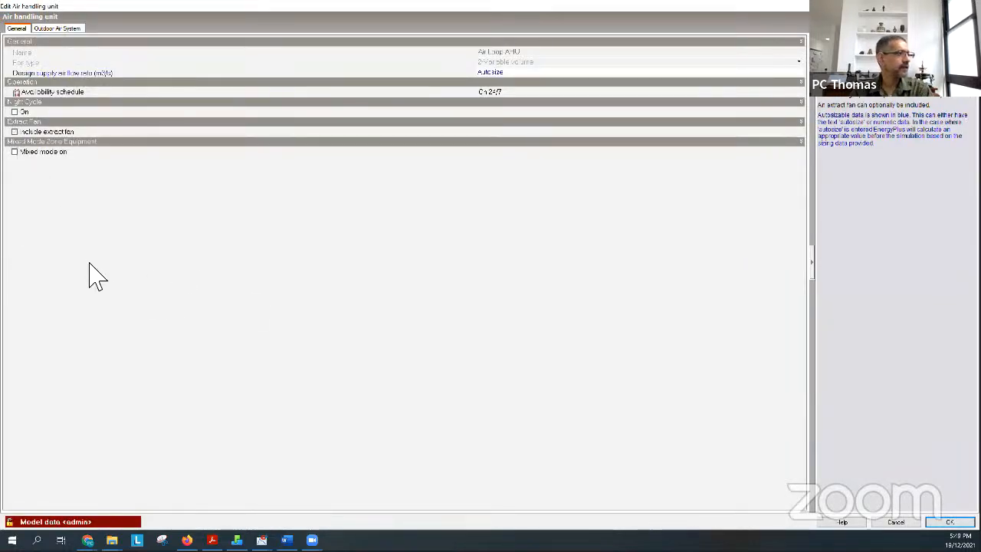
Set the air handling unit's economiser control type to 2-Fixed dry bulb
click(61, 38)
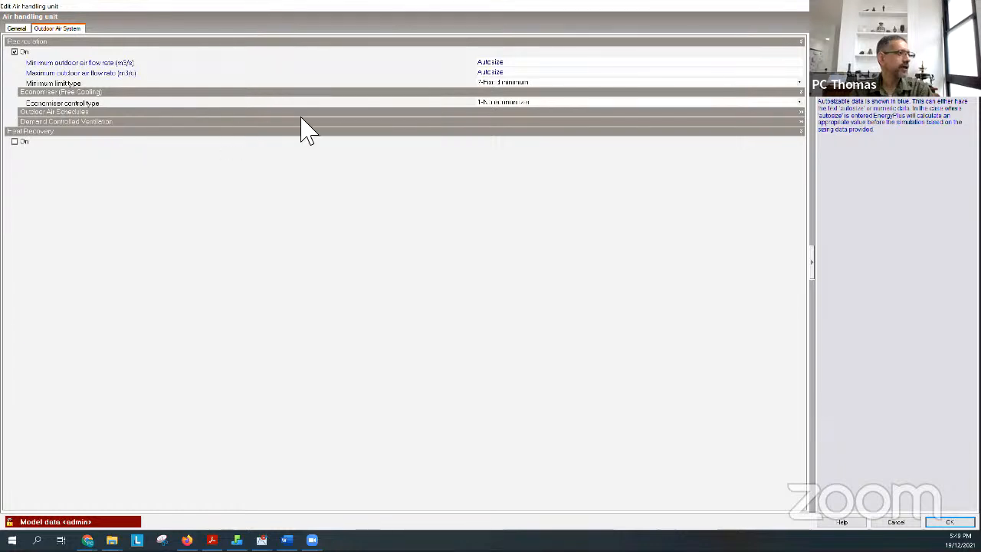
click(569, 102)
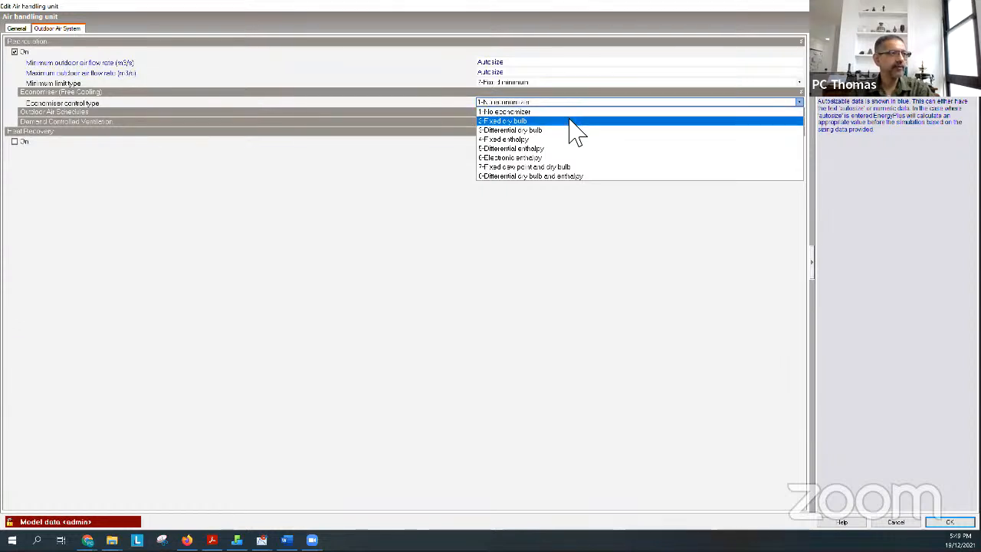
click(576, 122)
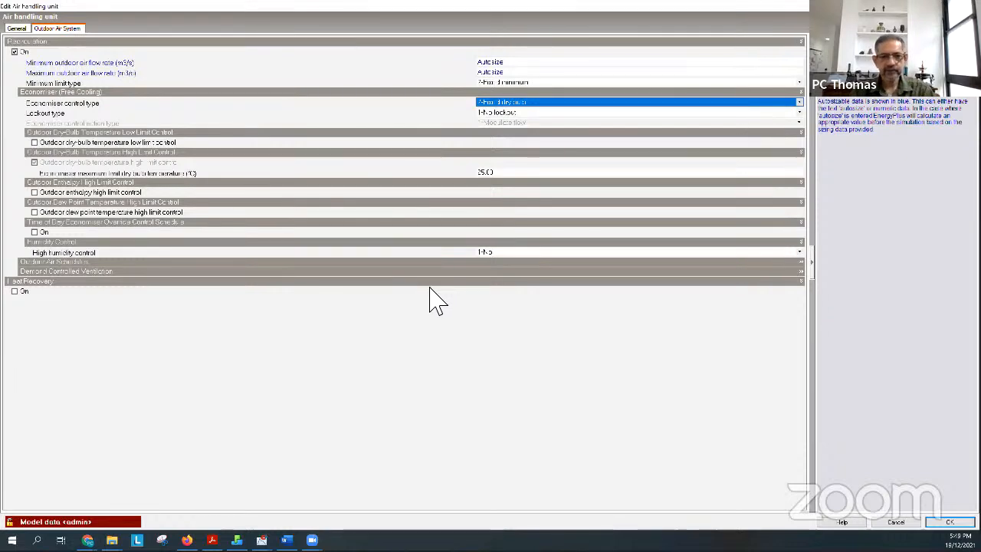
Enable the AHU's heat recovery to check the available heat exchanger types, and switch it off again
click(14, 291)
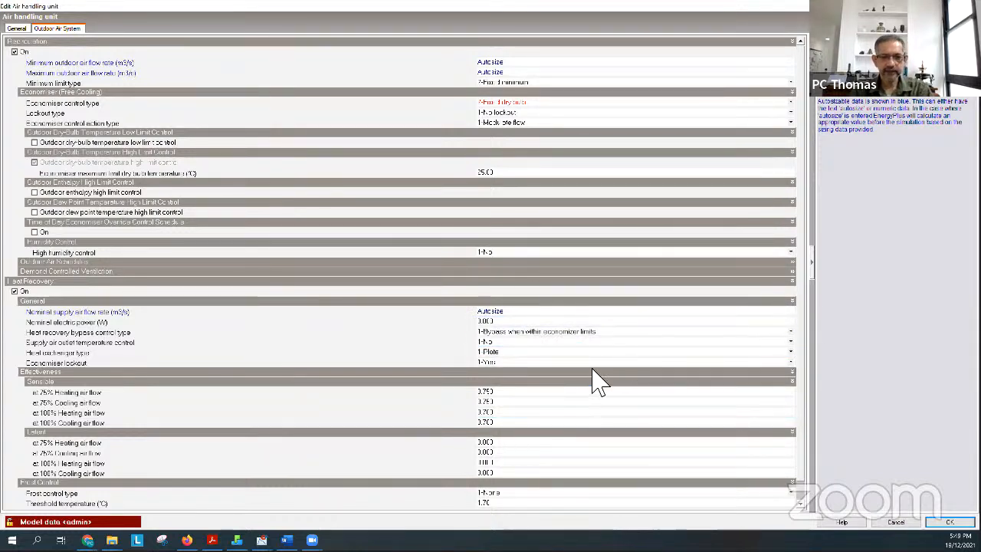
click(576, 353)
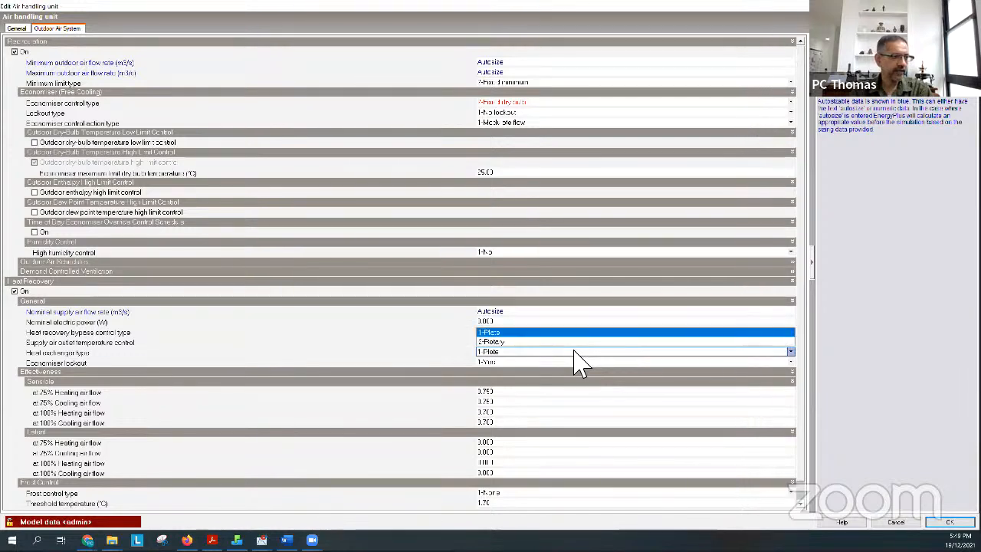
click(378, 352)
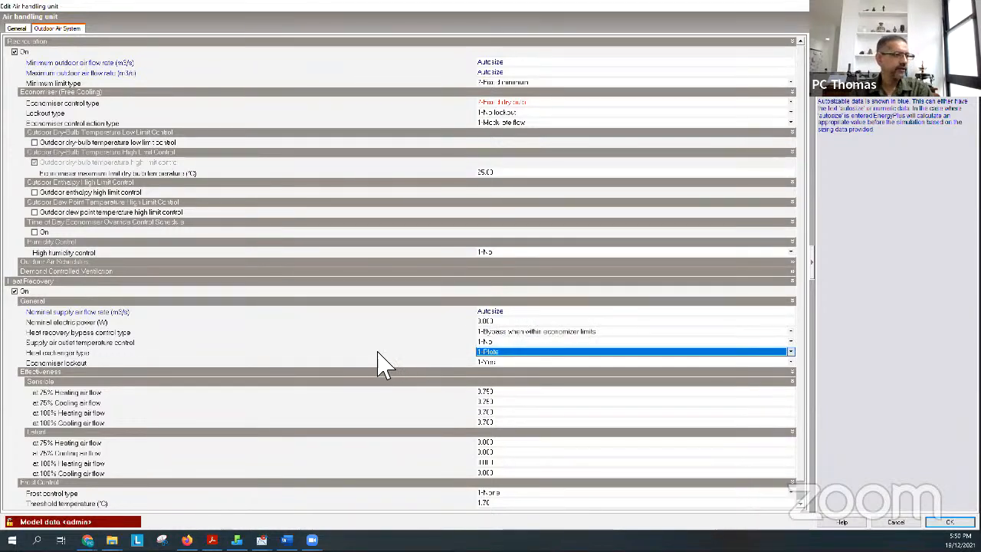
click(15, 292)
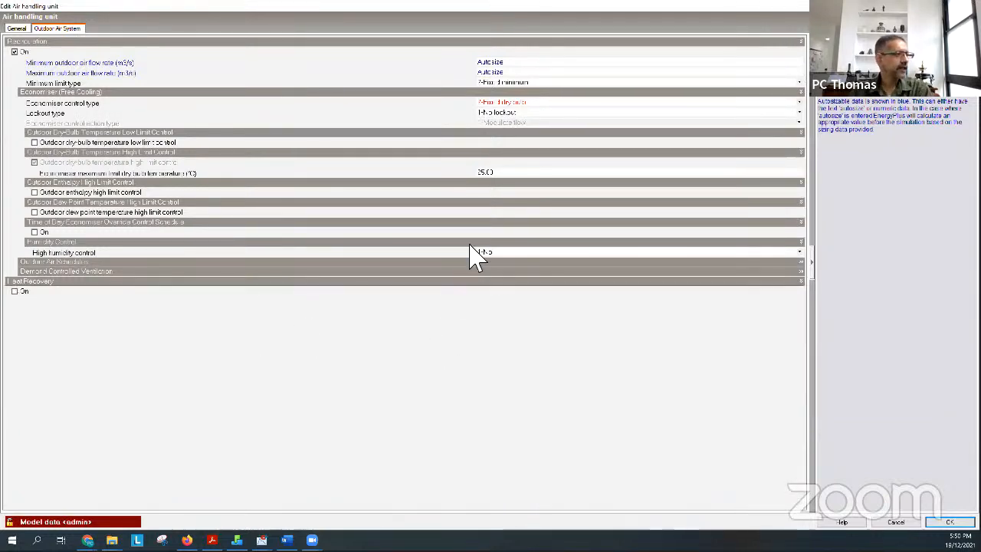
Accept the edited air handling unit settings
click(510, 183)
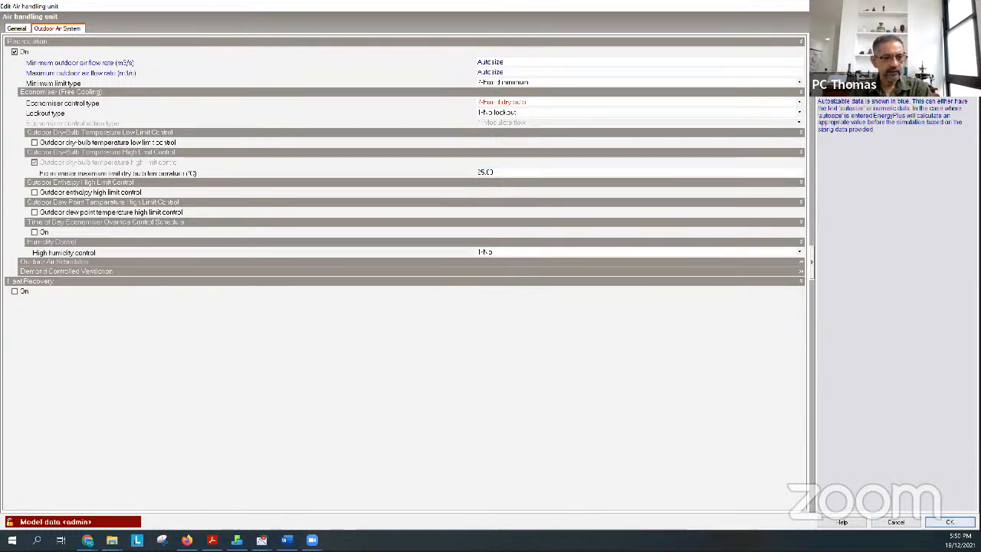
click(950, 522)
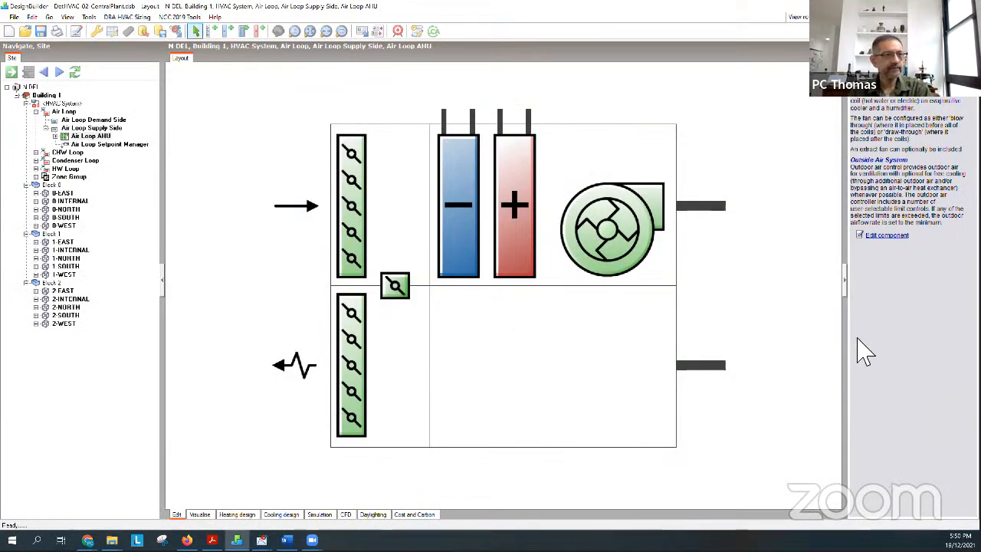
Open the Air Loop Setpoint Manager for editing, inspect its control variable options, and set its type to 2-Warmest
click(115, 144)
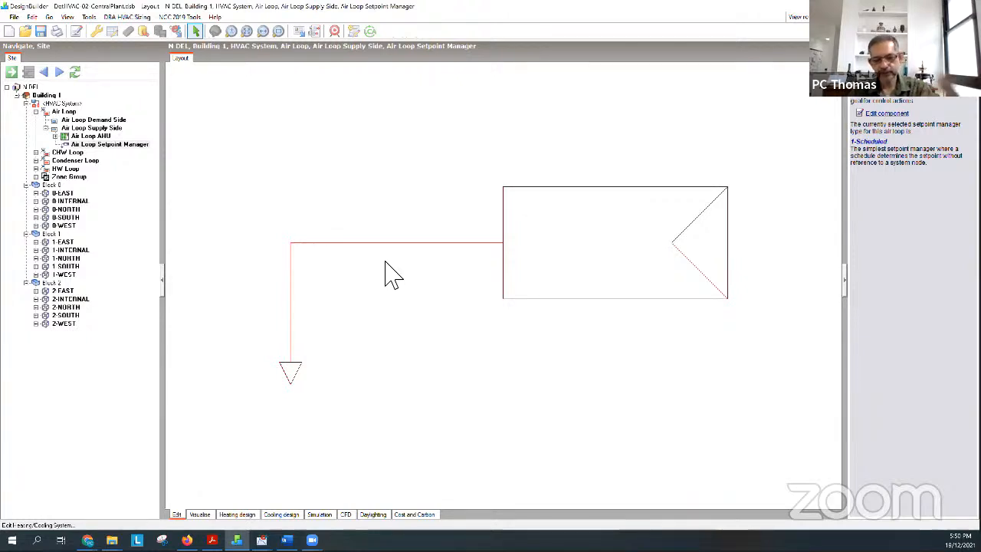
click(899, 116)
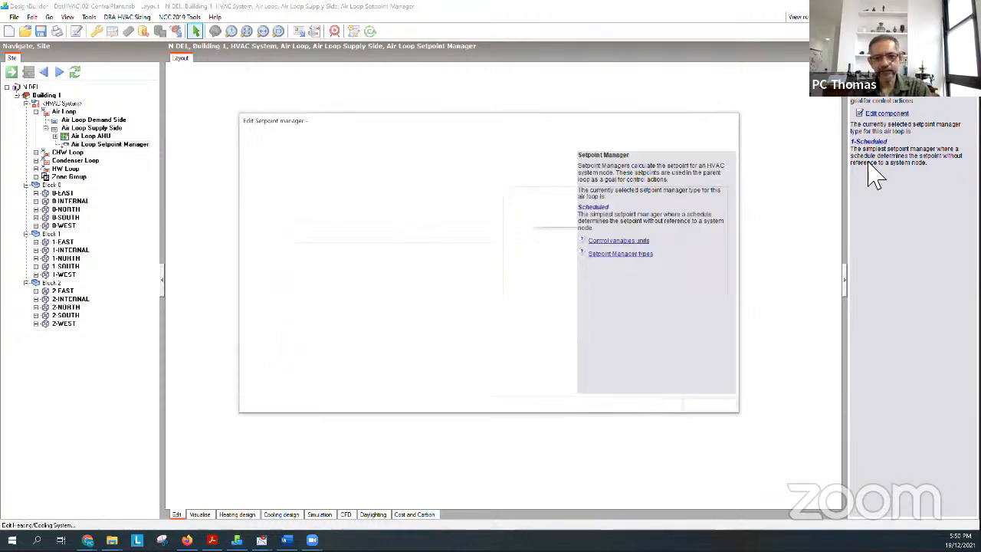
click(561, 199)
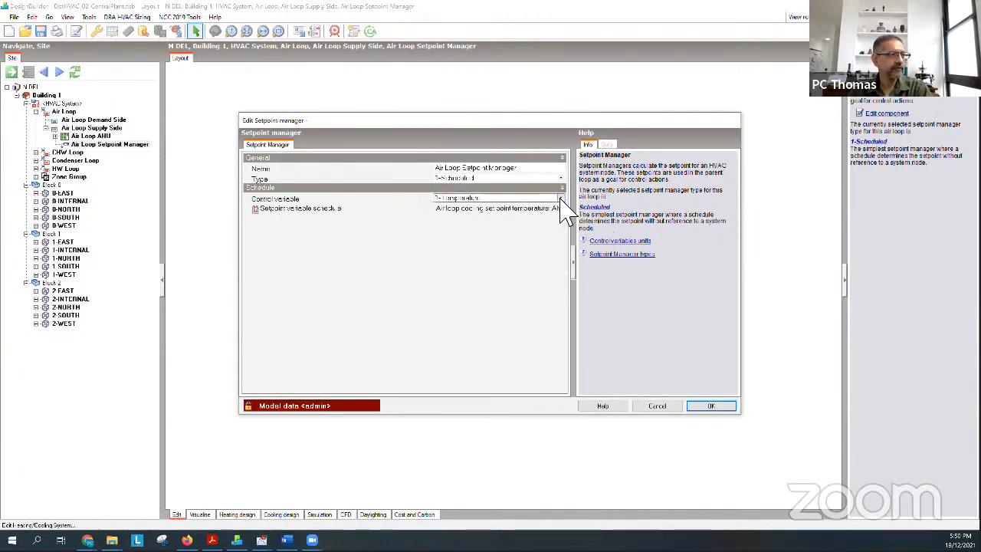
click(561, 198)
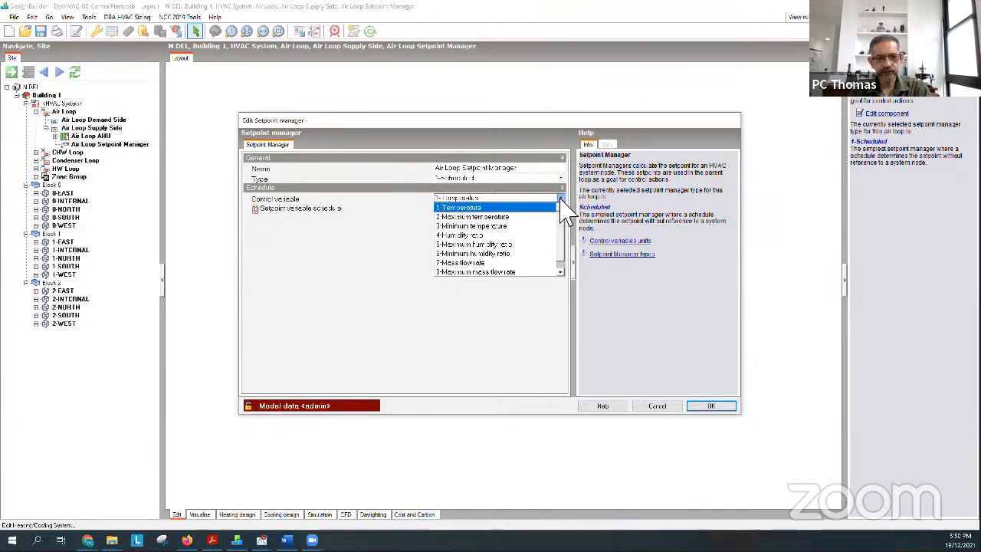
click(518, 368)
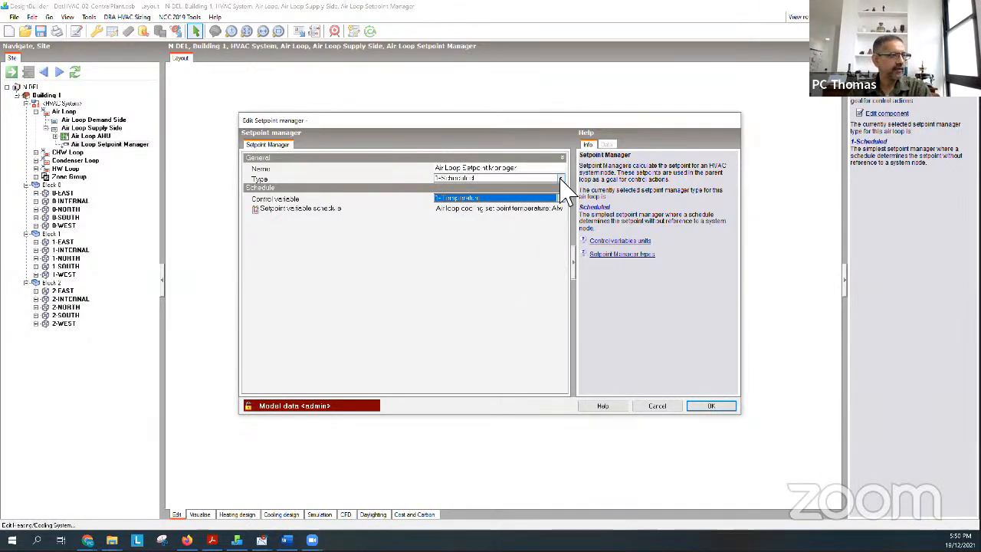
click(560, 178)
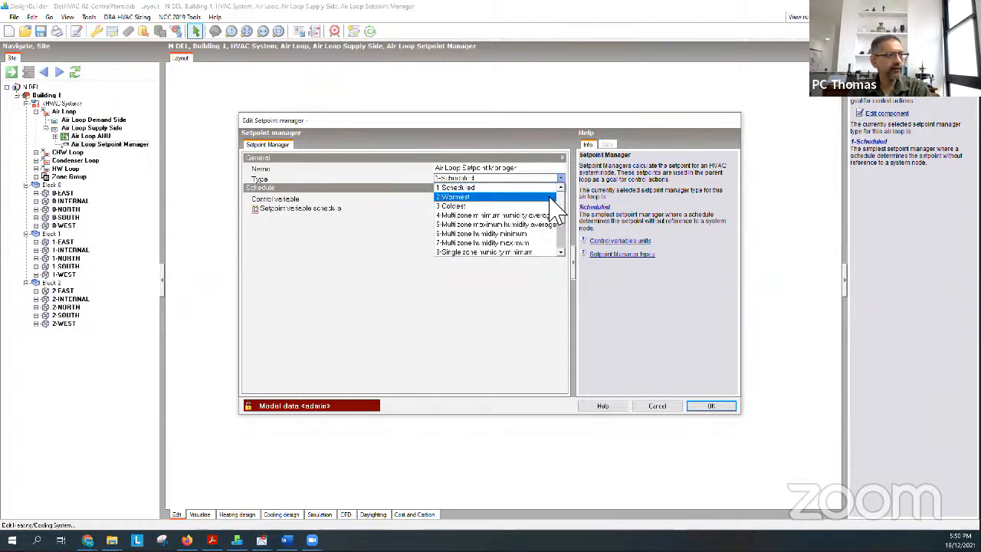
click(491, 197)
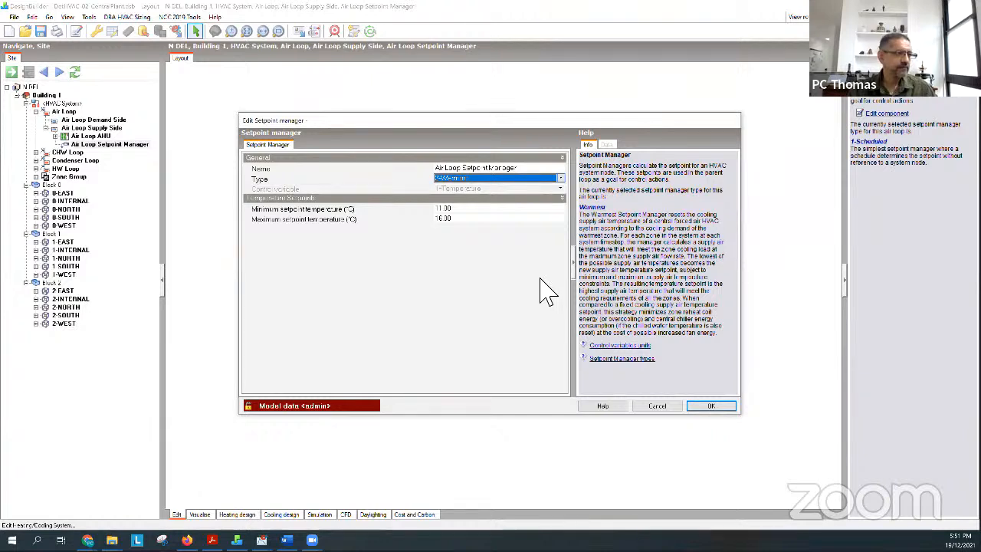
Set the Air Loop Setpoint Manager's maximum setpoint temperature to 18 °C, accept it, and reopen the settings to check them
click(450, 209)
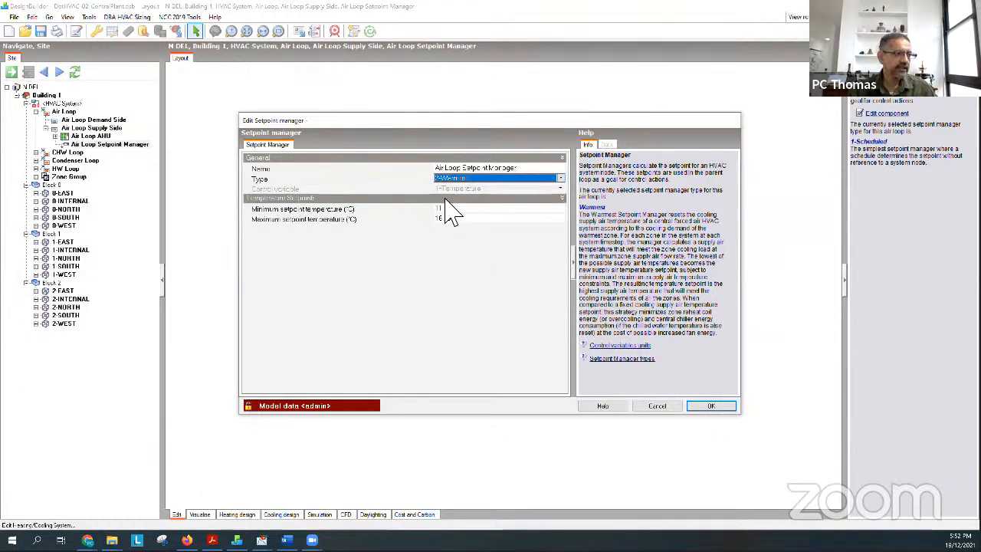
click(452, 220)
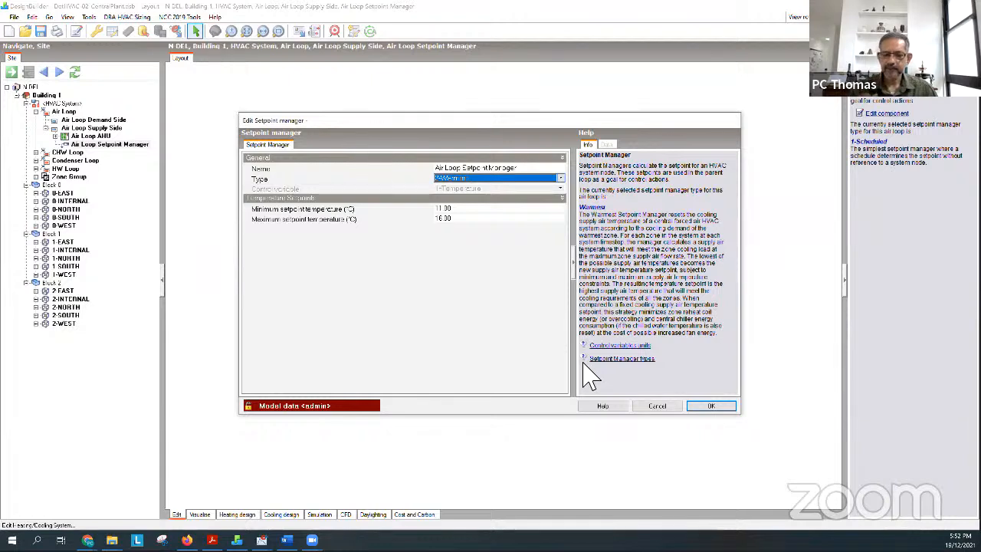
click(446, 259)
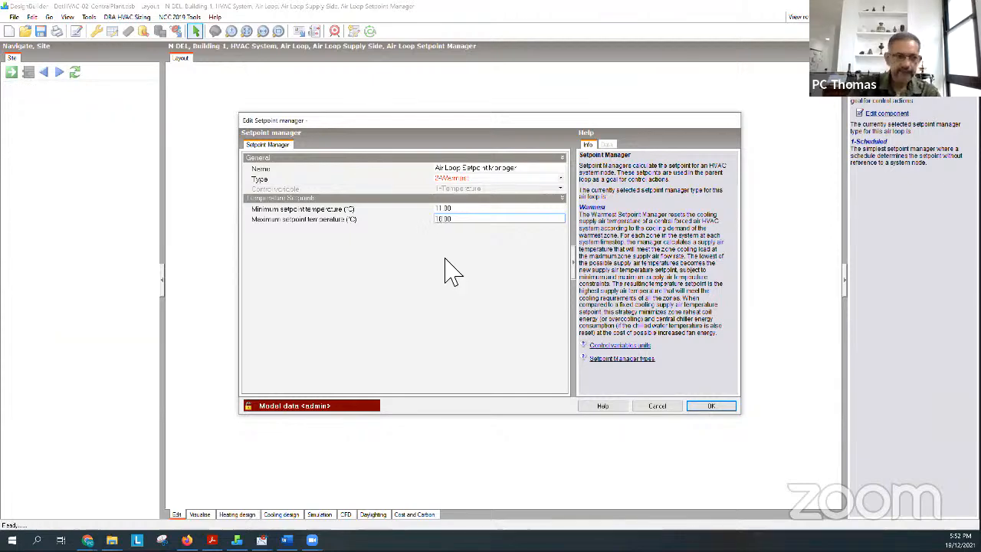
key(Return)
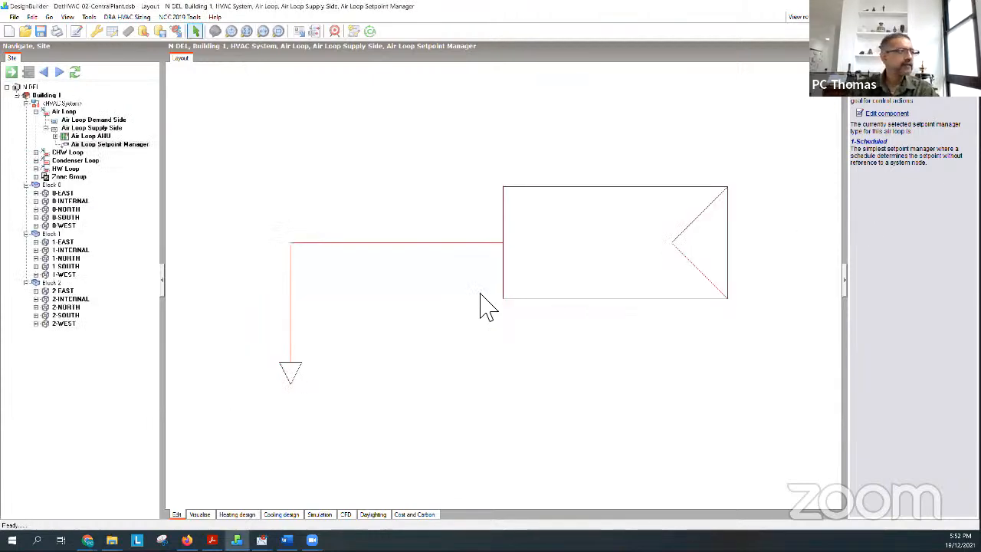
click(889, 115)
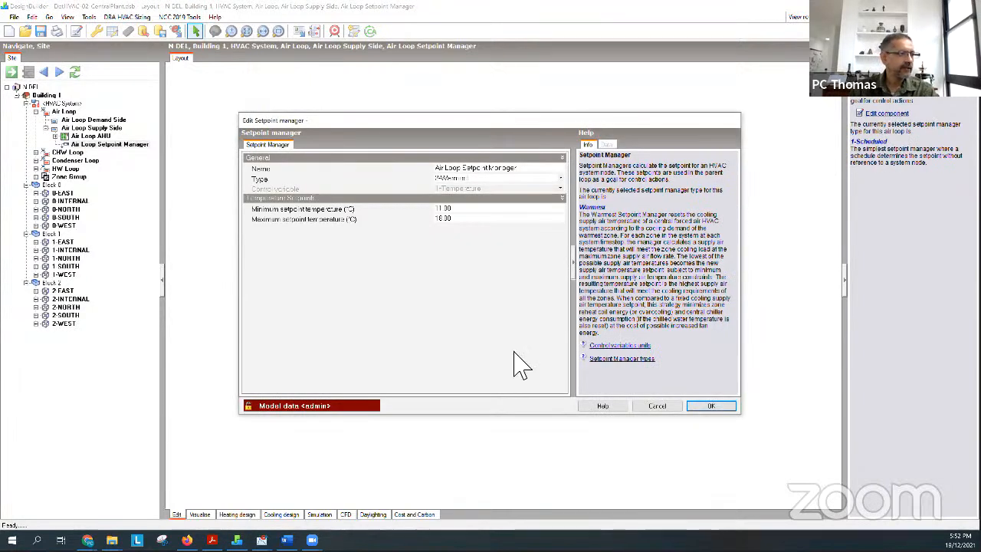
Accept the Air Loop Setpoint Manager settings and examine the air loop layout around the AHU coils and setpoint manager
click(707, 406)
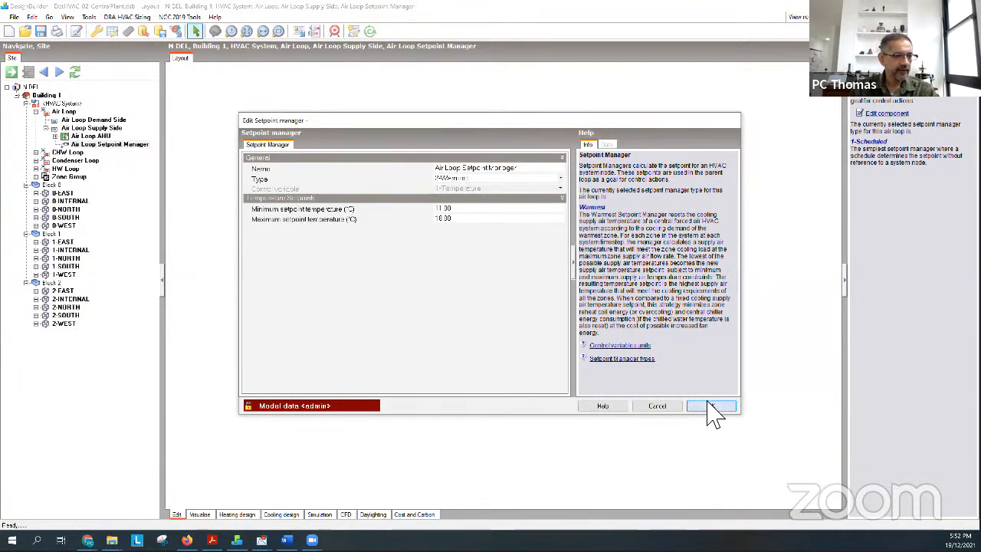
click(91, 128)
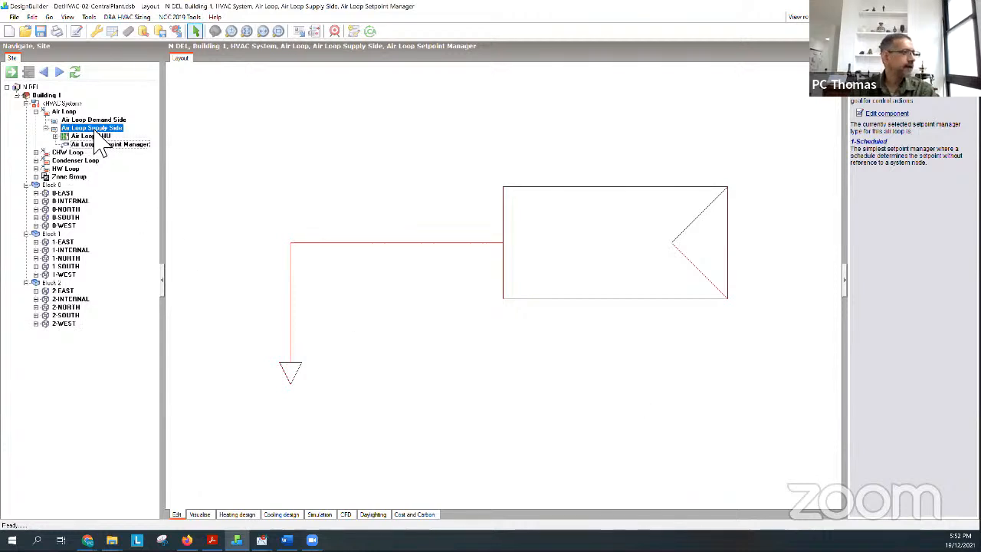
click(67, 112)
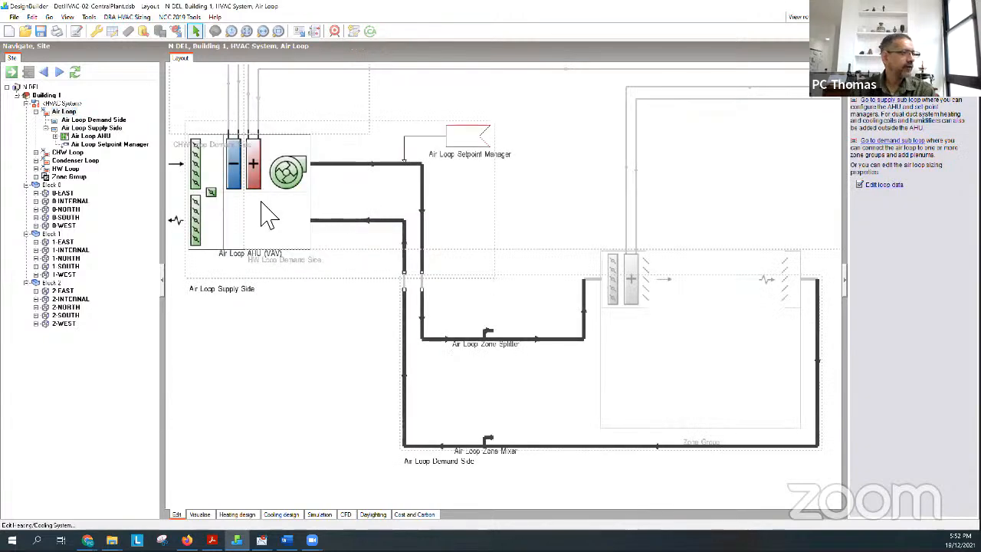
scroll(340, 237, down, 2)
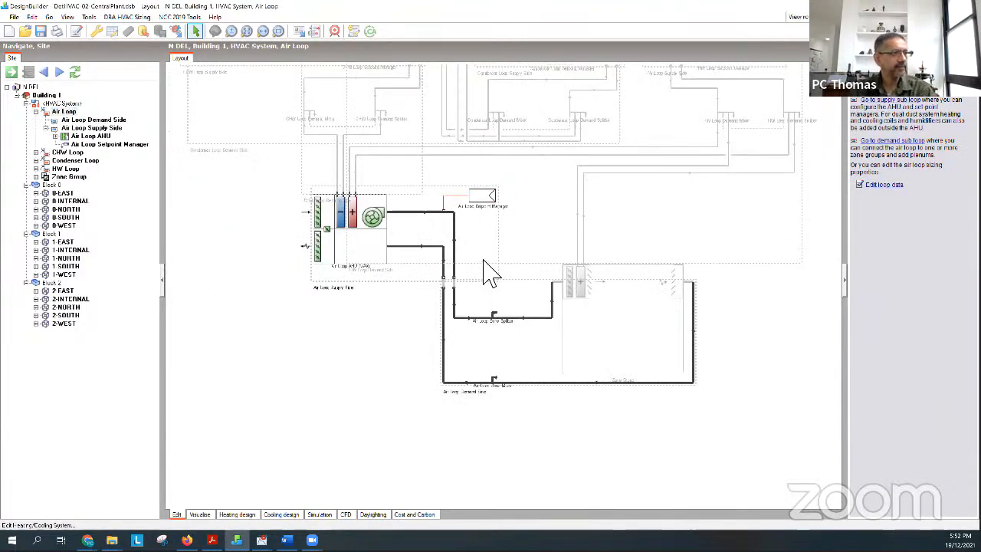
double_click(352, 222)
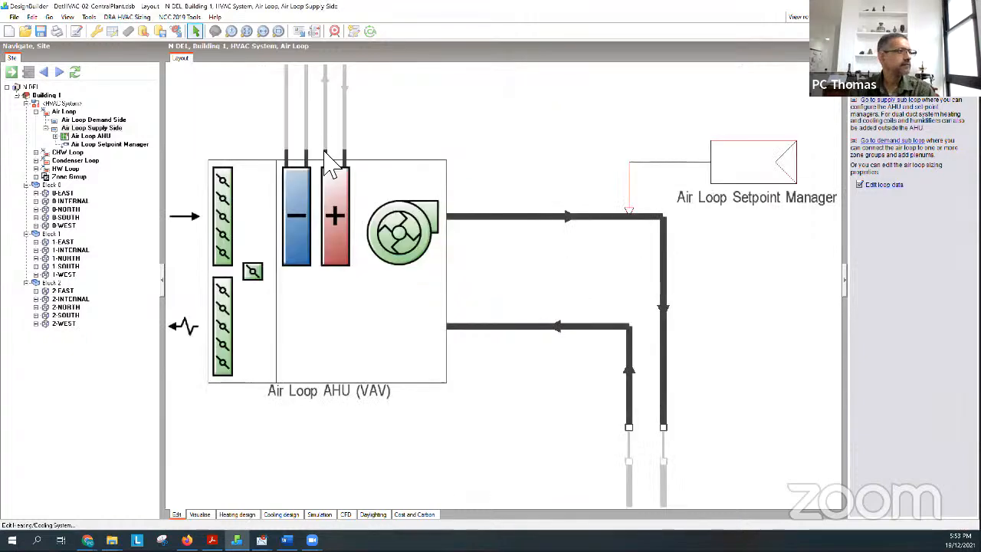
click(64, 112)
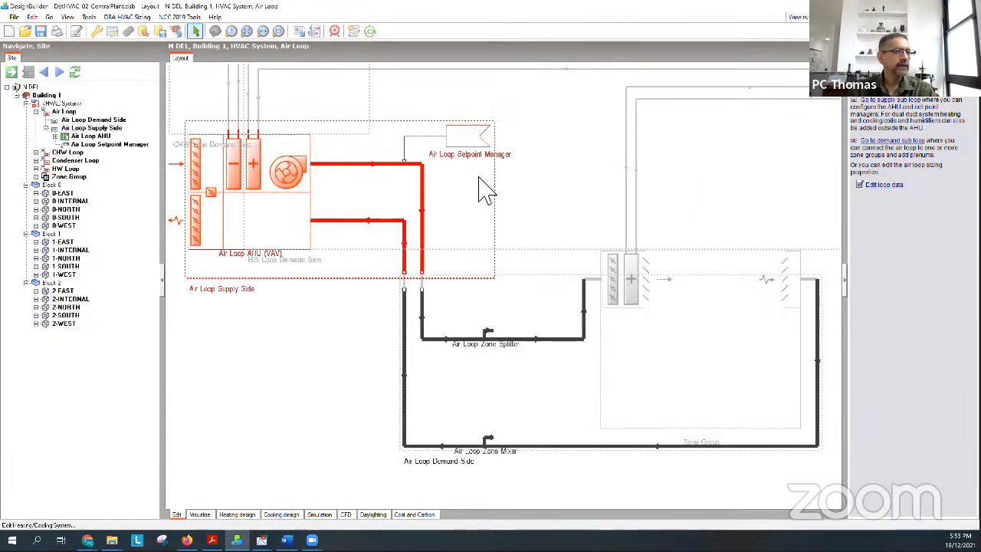
At the HVAC System level, copy the whole Air Loop and place the copy directly below the original
click(73, 104)
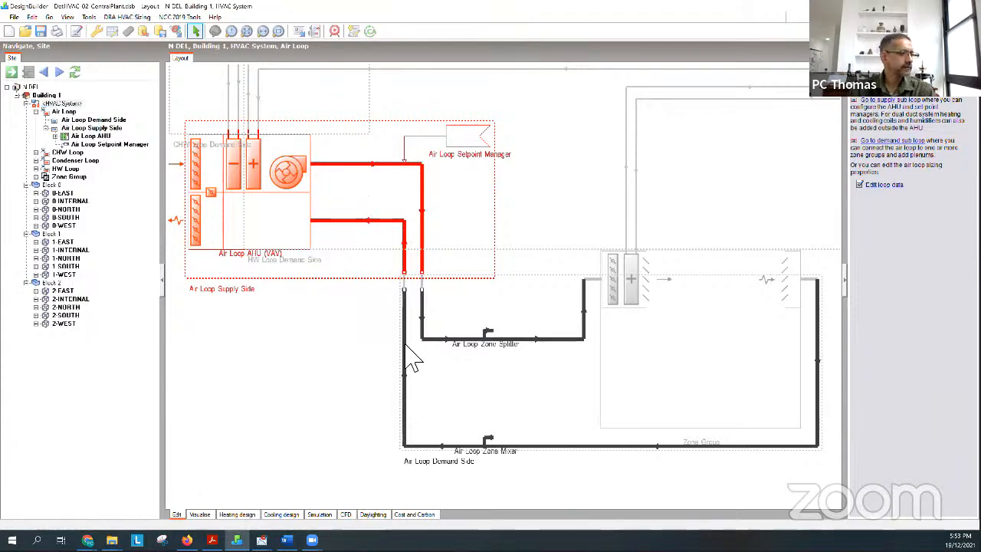
click(399, 372)
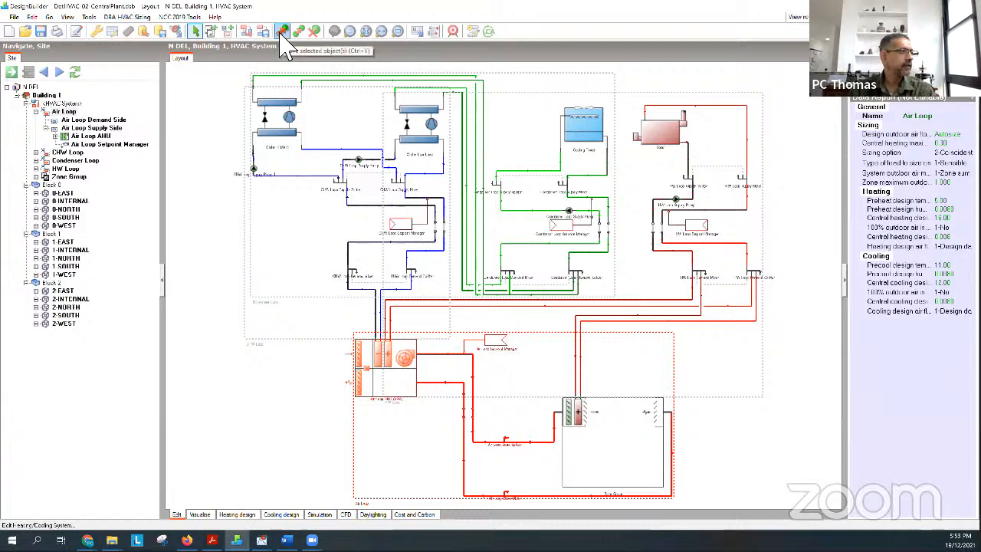
click(299, 31)
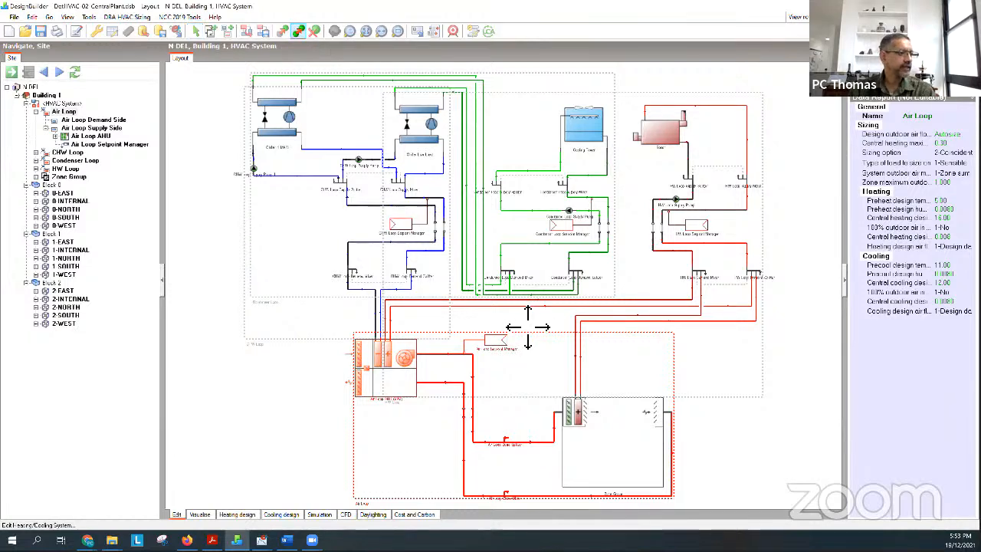
scroll(527, 327, down, 5)
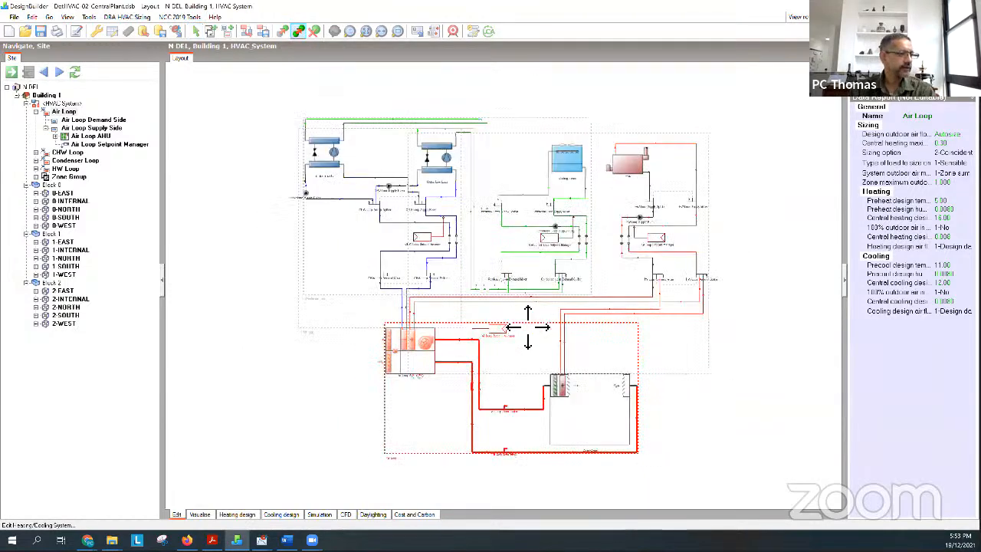
click(479, 476)
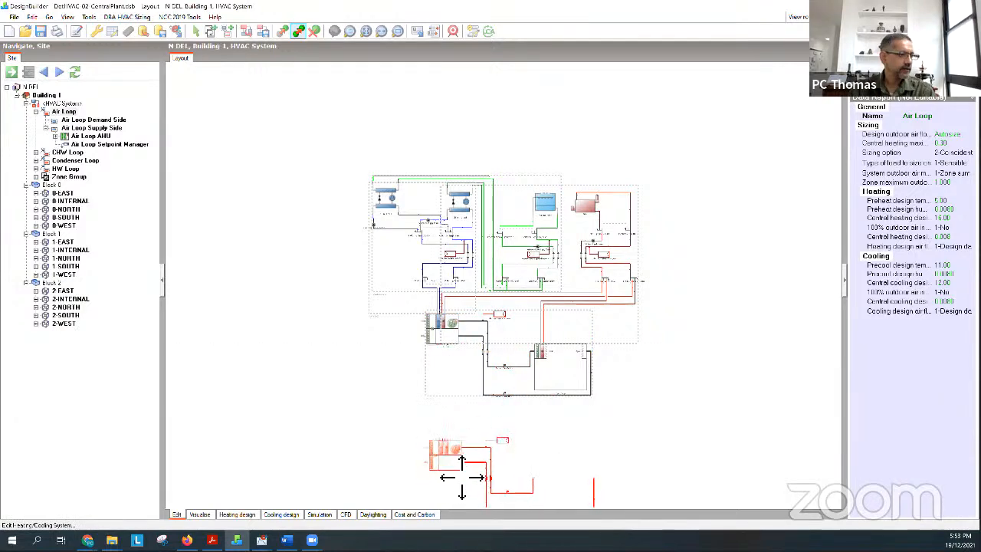
click(462, 476)
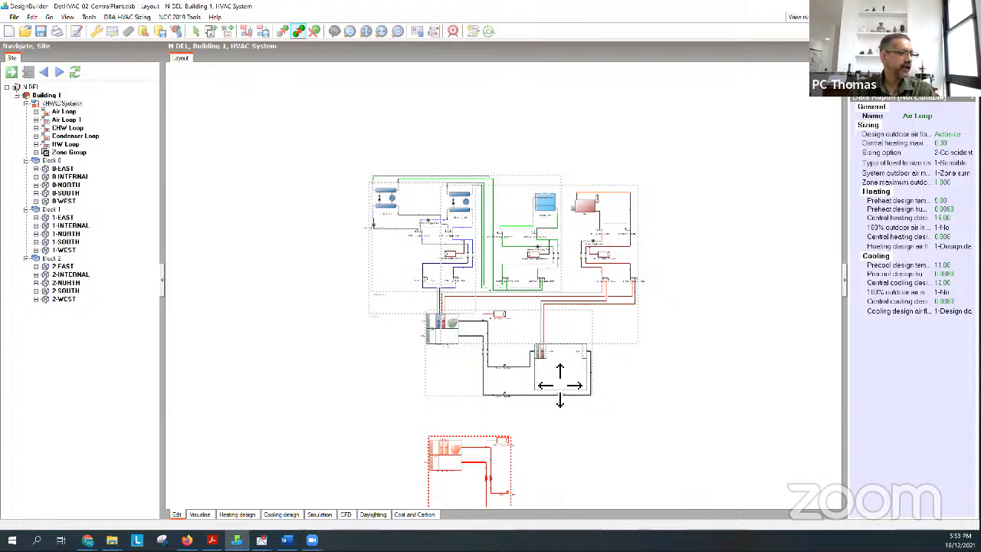
key(Escape)
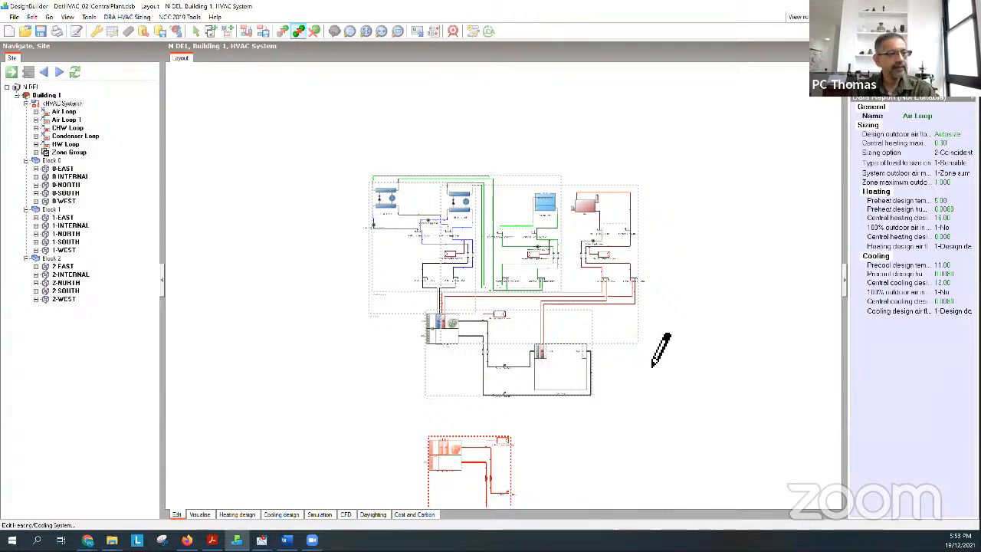
key(Escape)
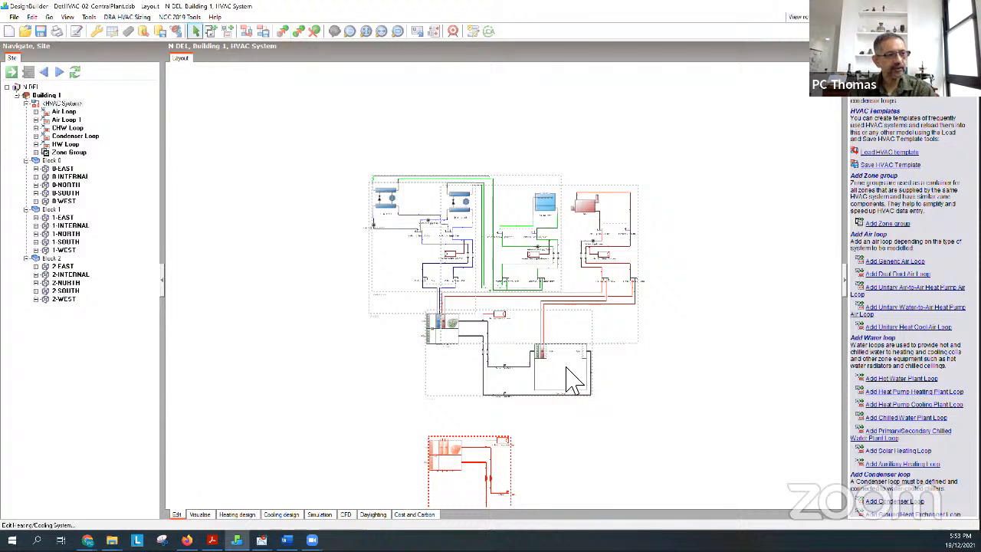
Copy the Zone Group and place the copy below the original, beside the copied air loop's demand side
click(569, 373)
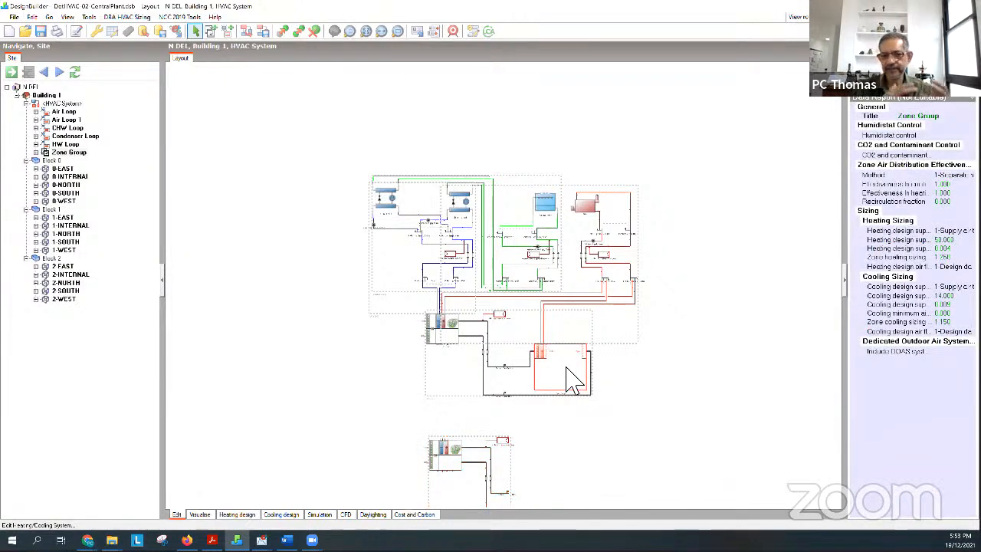
click(295, 33)
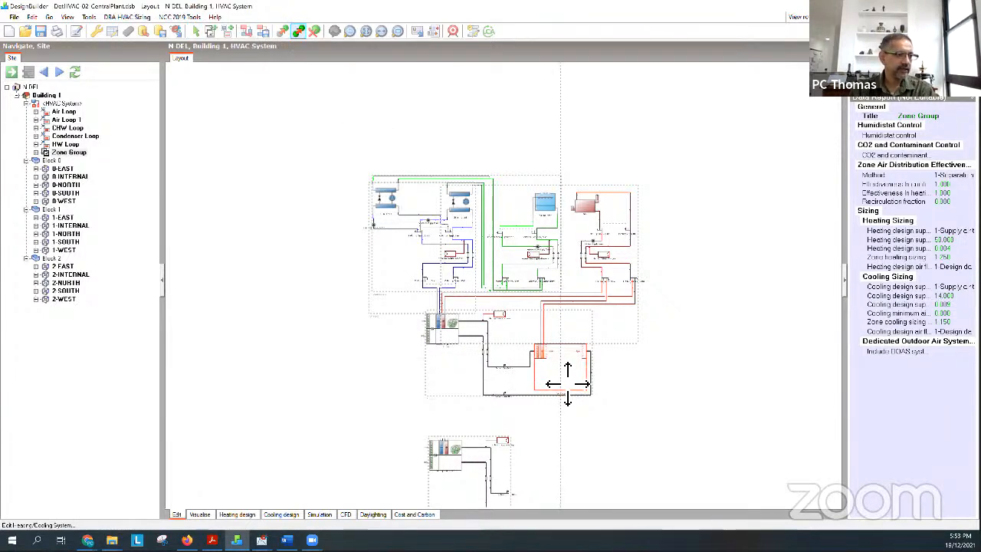
drag(568, 382, 587, 473)
scroll(587, 472, down, 3)
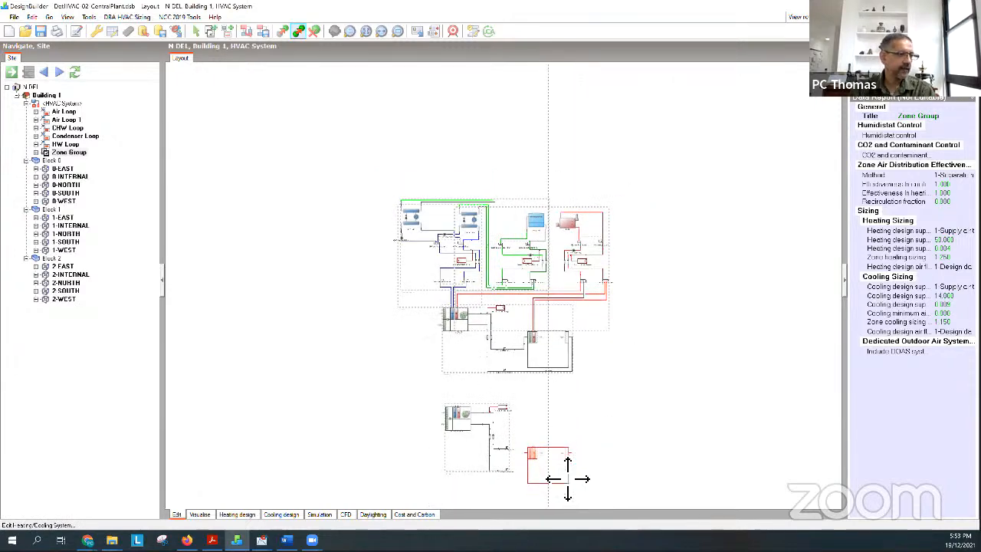
mouse_move(567, 479)
mouse_down()
mouse_move(574, 494)
mouse_move(571, 468)
mouse_up()
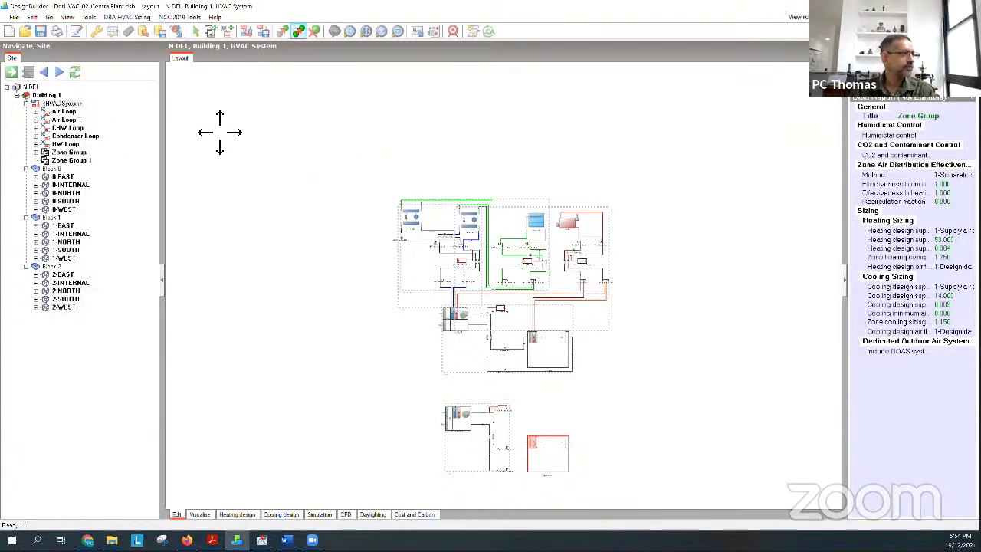
On the Air Loop 1 Demand Side, connect the Air Loop 1 Zone Splitter to the supply inlet of Zone Group 1
click(69, 121)
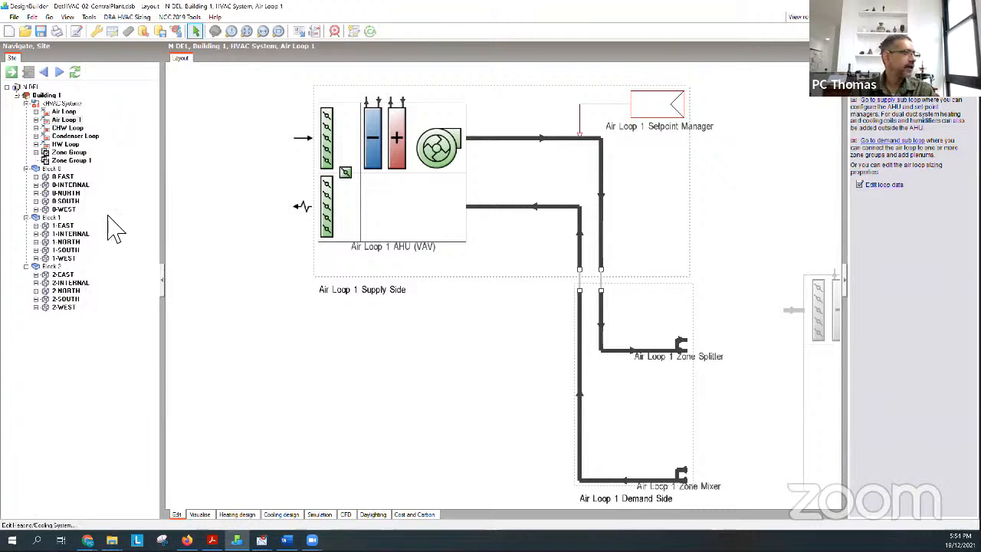
click(37, 120)
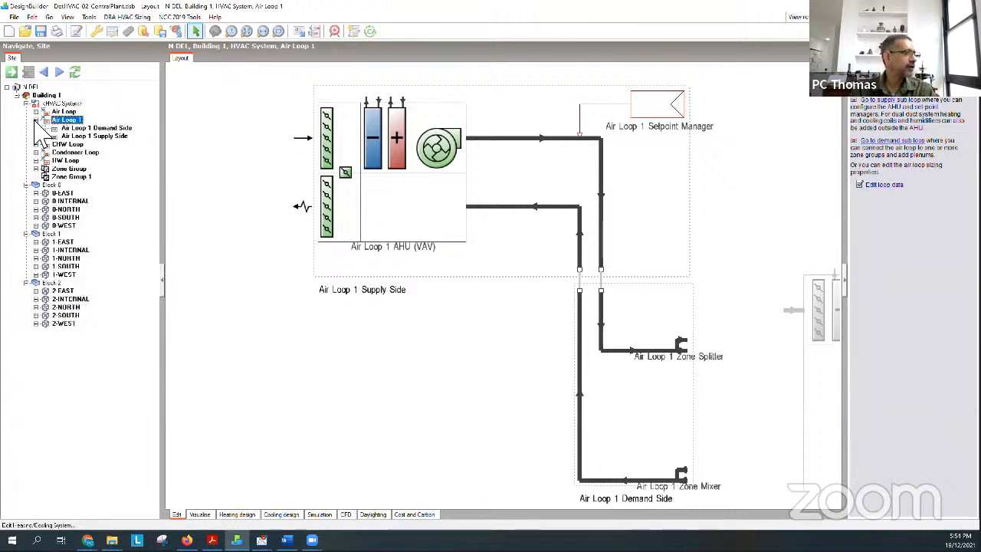
click(96, 128)
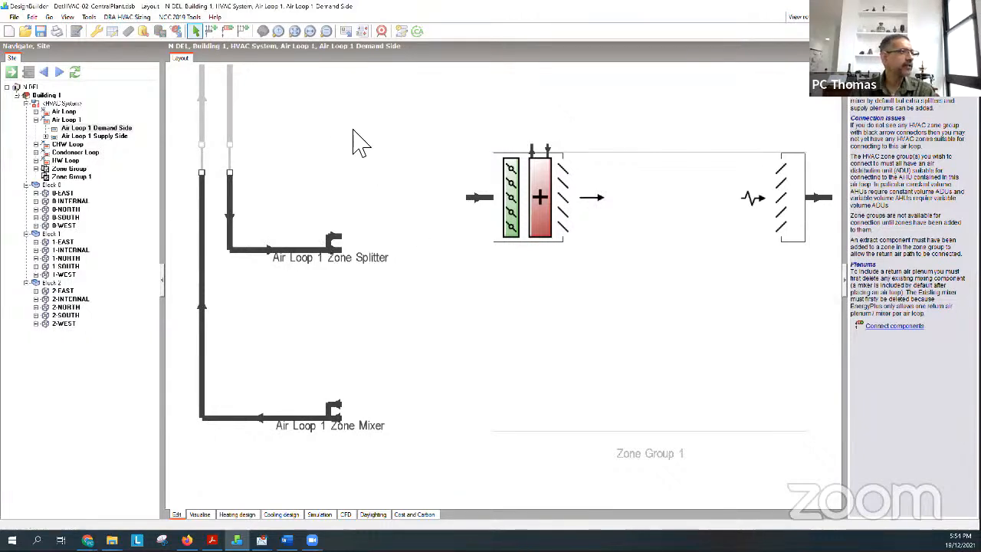
click(227, 30)
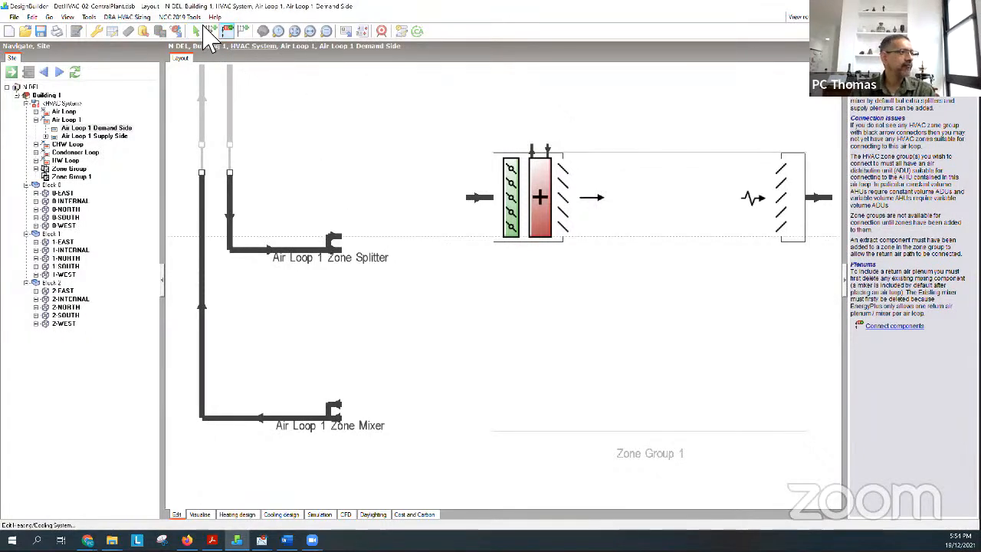
click(343, 237)
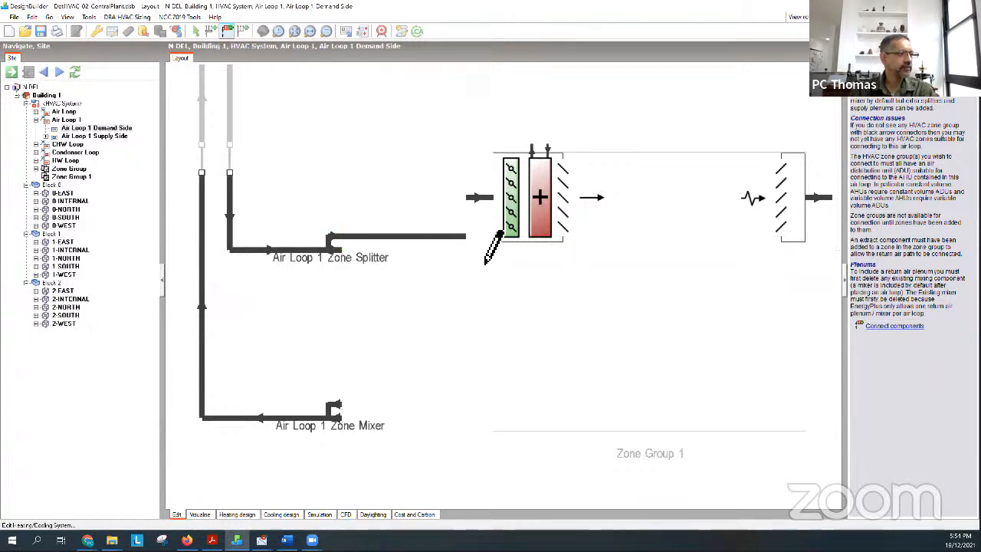
click(492, 201)
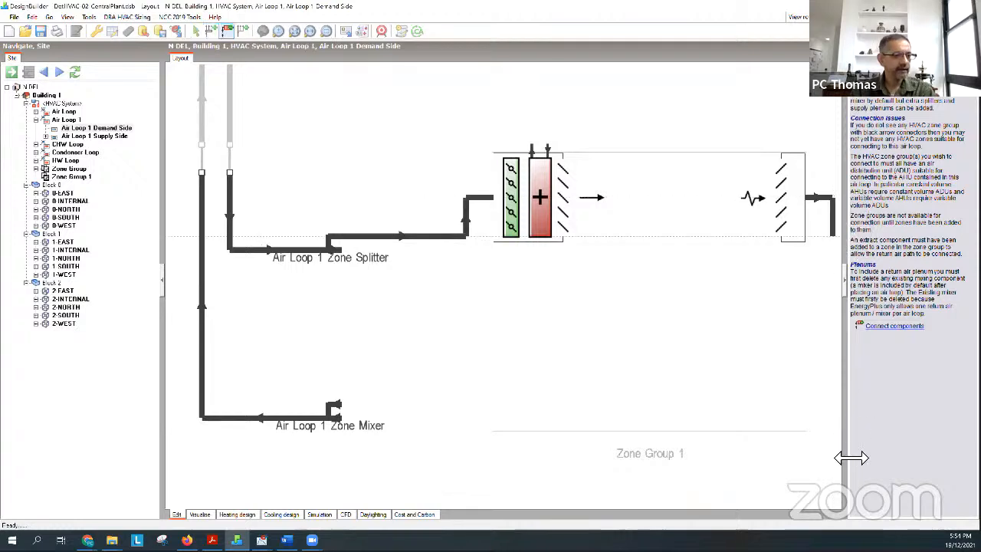
Route the return duct from Zone Group 1's extract outlet beneath the group to the Air Loop 1 Zone Mixer
click(836, 493)
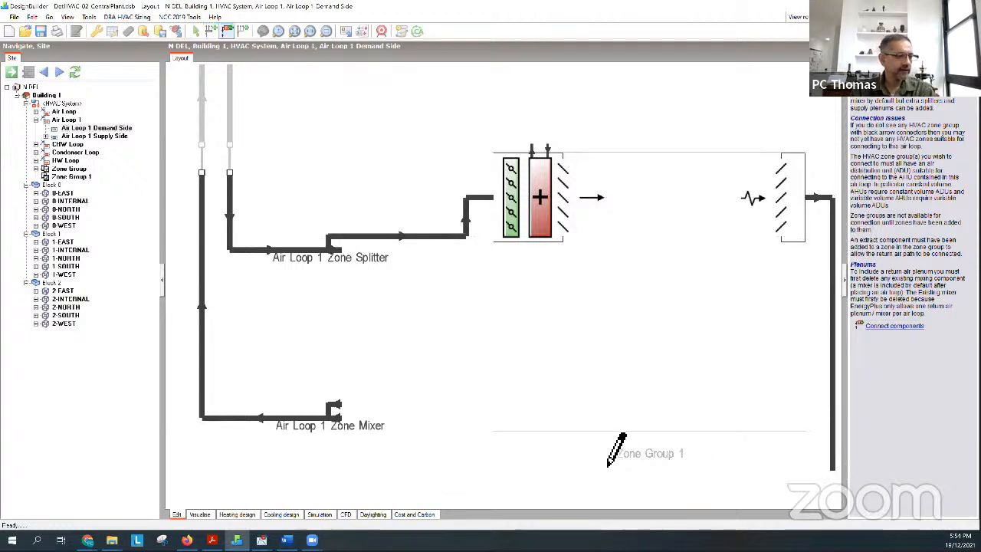
click(460, 445)
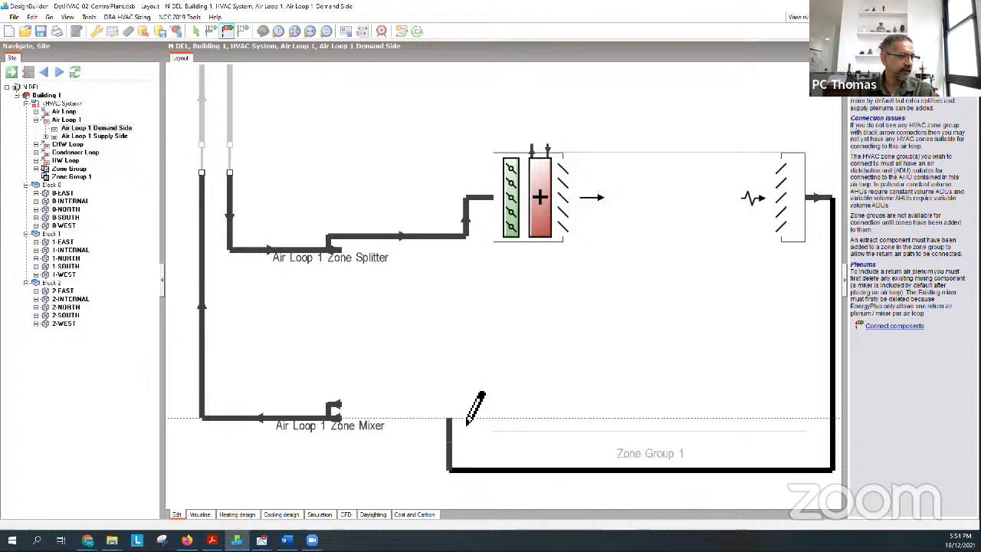
click(467, 420)
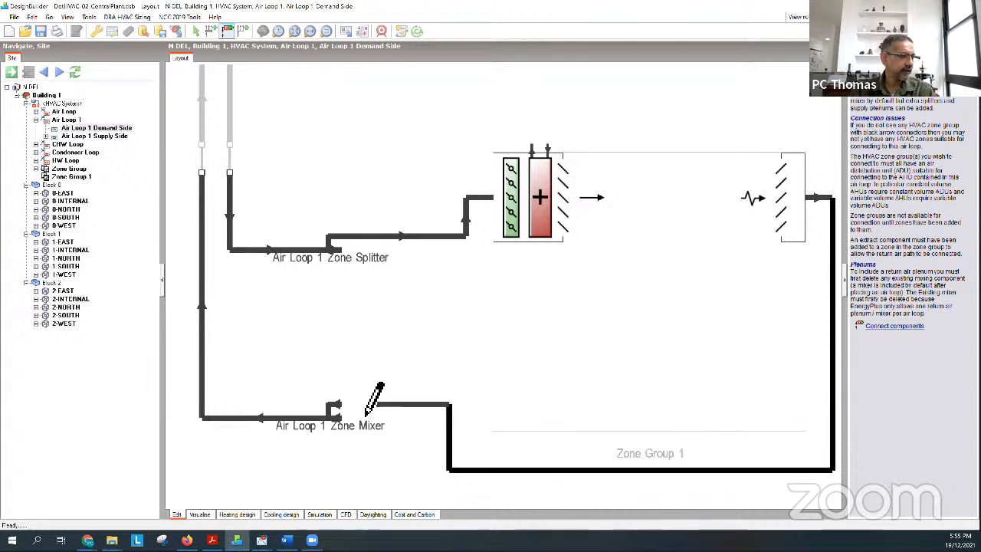
click(367, 416)
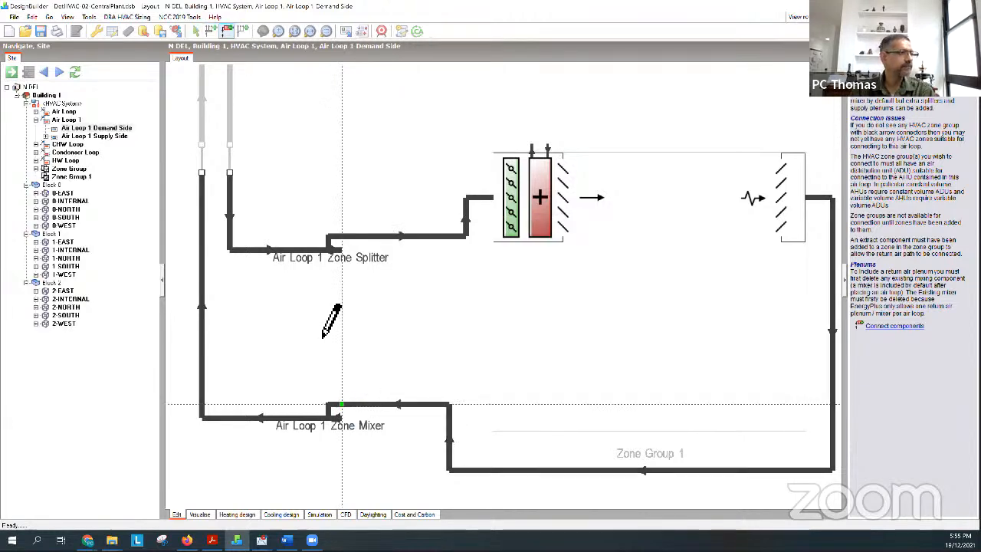
scroll(331, 359, down, 4)
scroll(335, 351, down, 1)
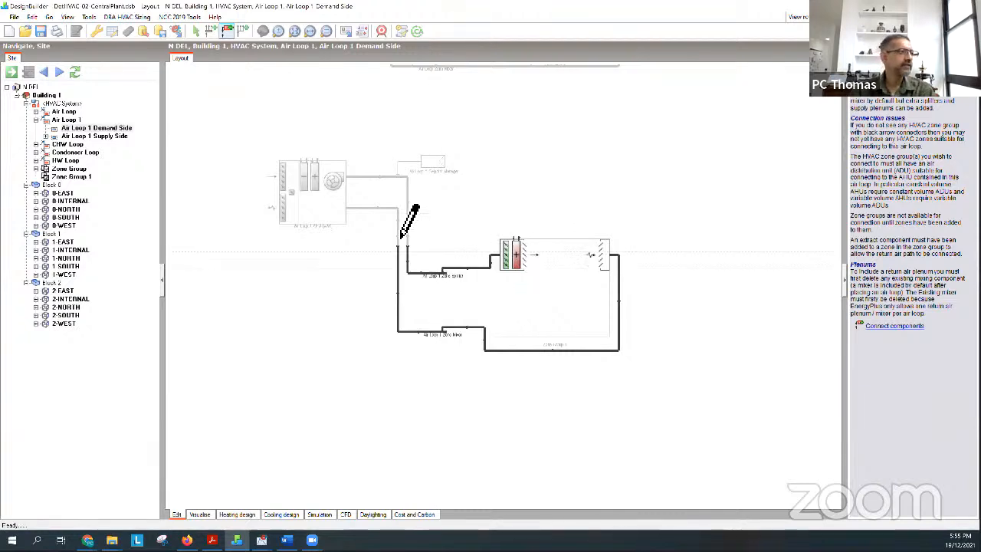
On the CHW Loop Demand Side, connect the cooling coil of the copied Air Loop 1 AHU to the demand mixer and demand splitter
click(75, 104)
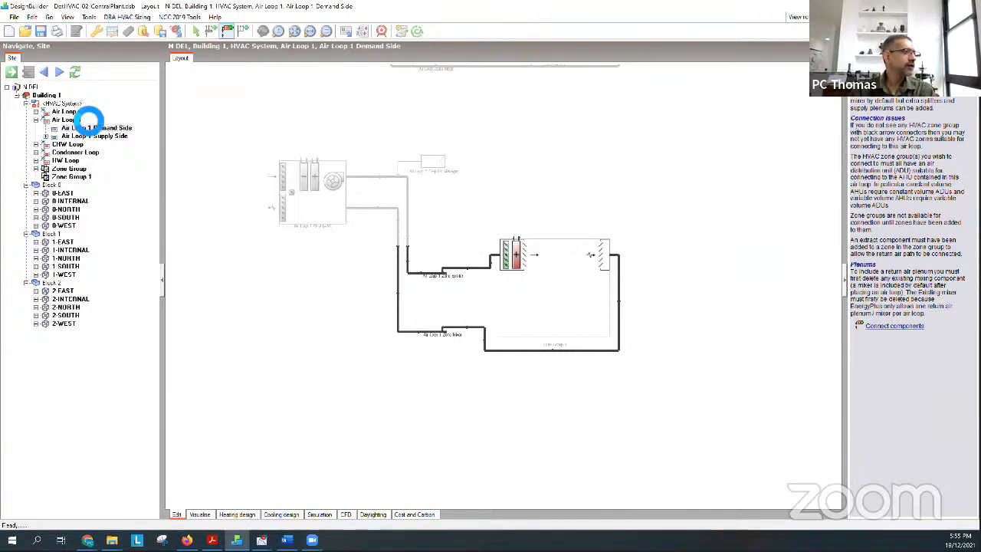
click(835, 276)
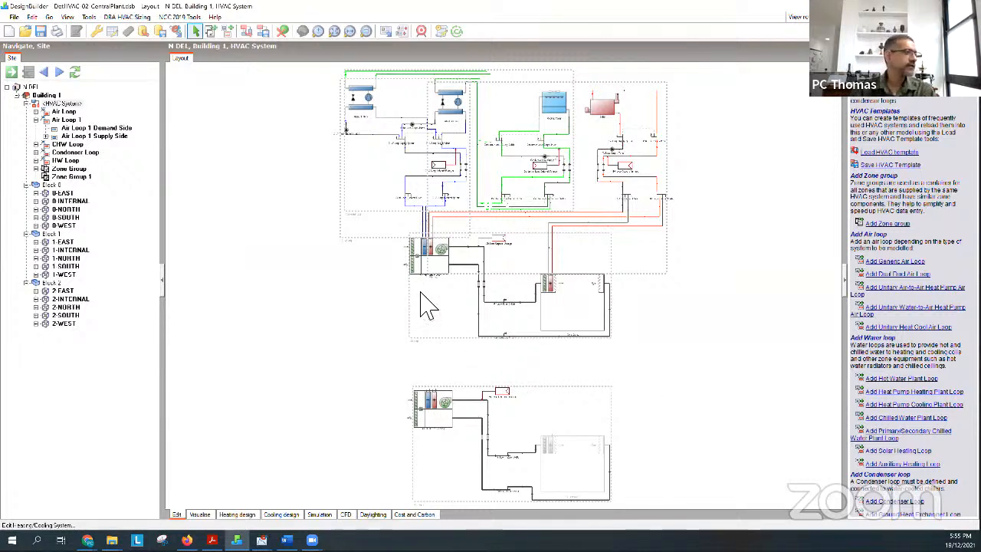
click(36, 144)
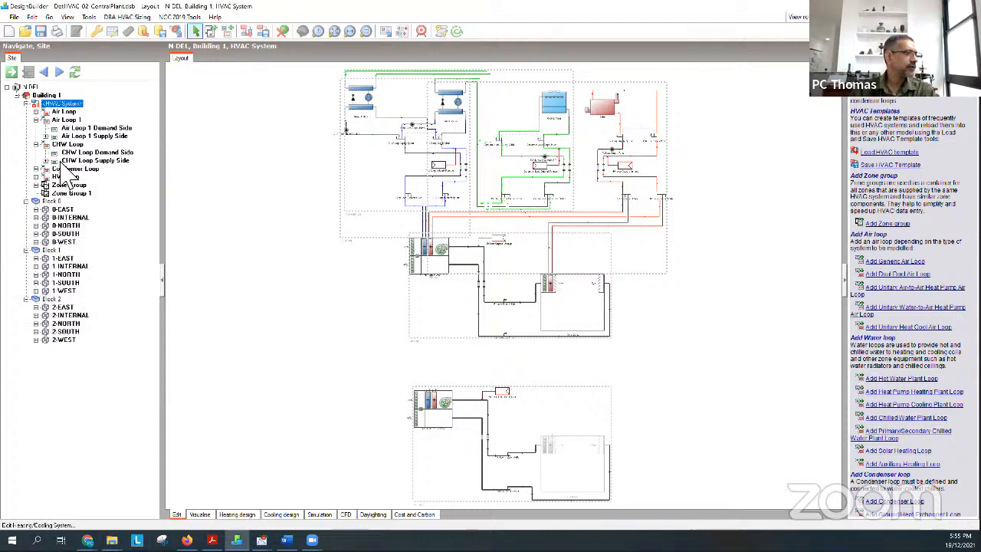
click(107, 152)
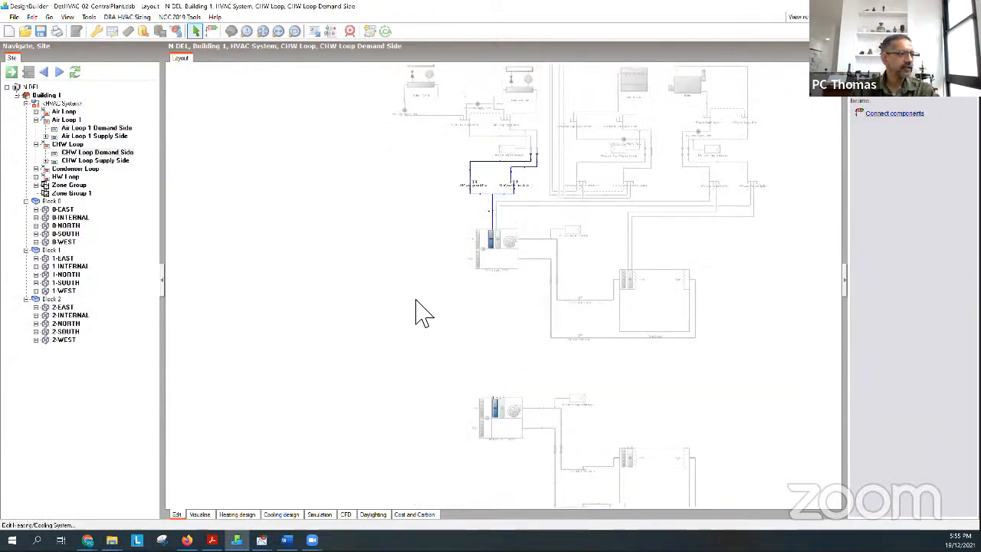
scroll(411, 312, up, 3)
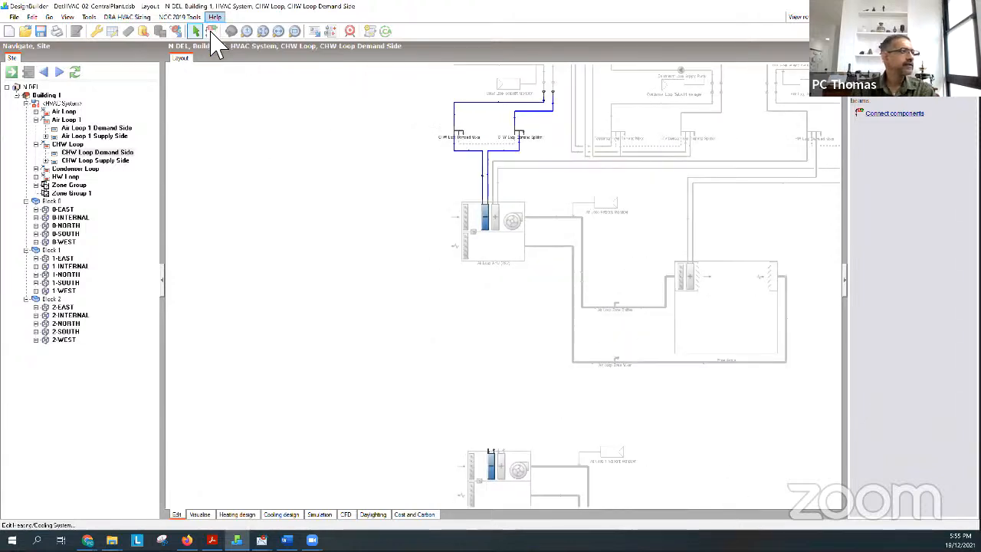
click(212, 30)
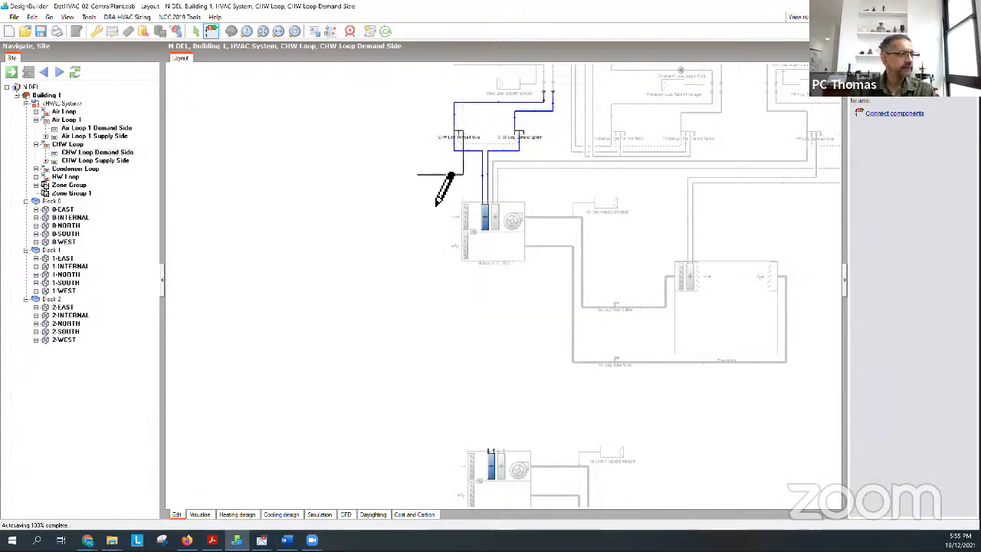
click(507, 463)
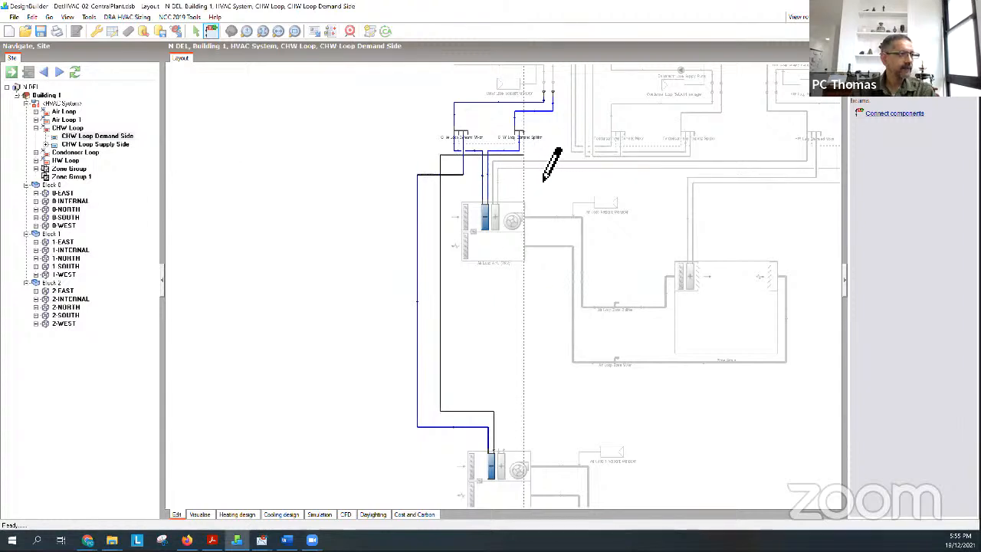
click(546, 152)
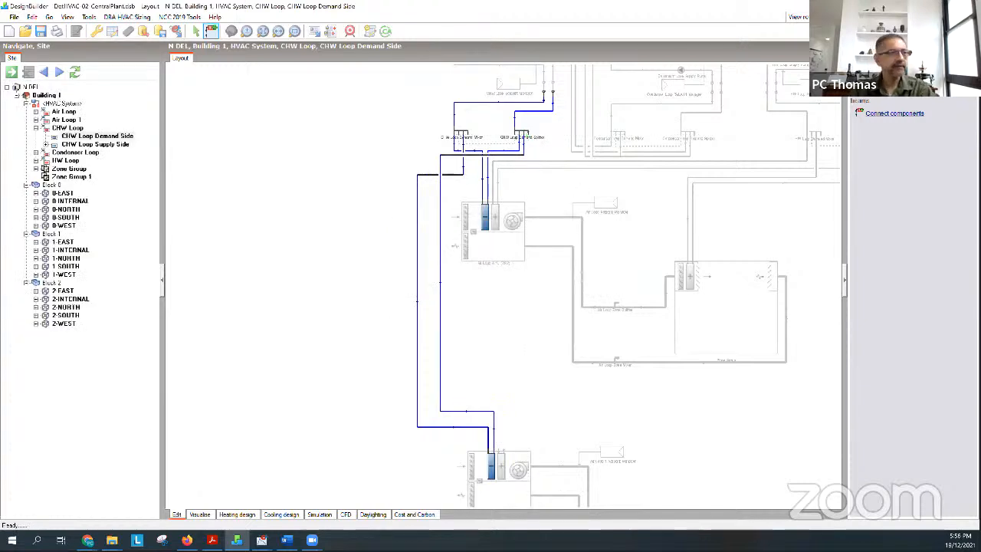
scroll(670, 373, down, 2)
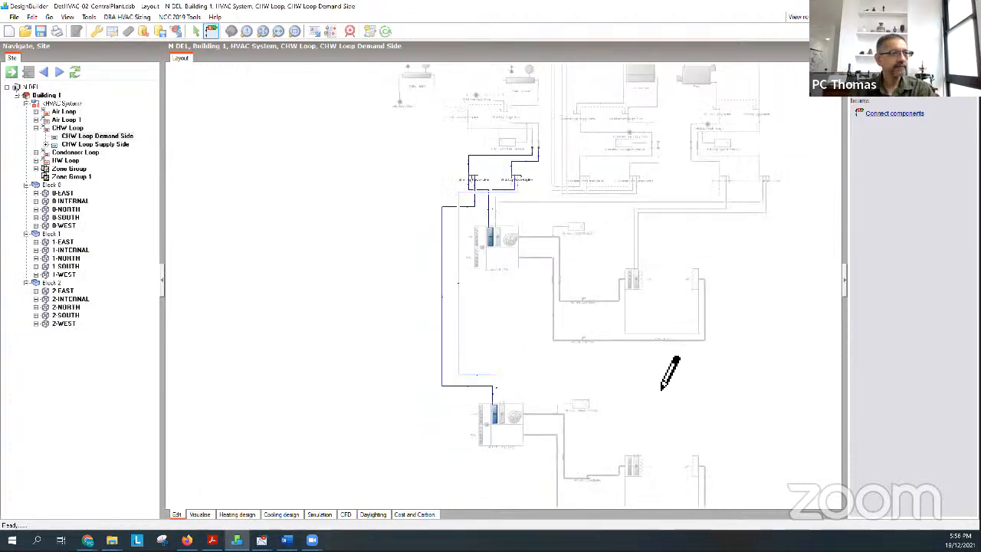
scroll(662, 390, down, 1)
scroll(422, 254, down, 2)
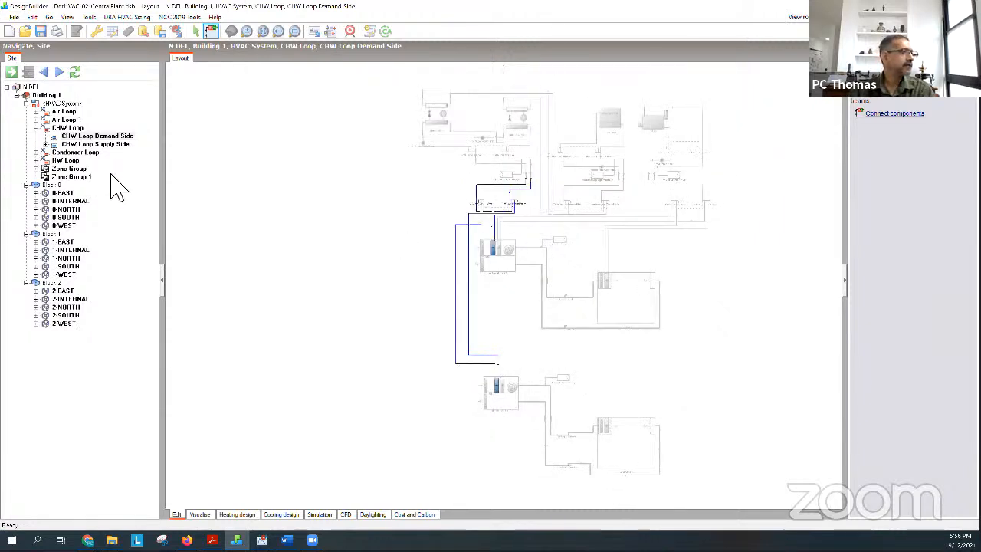
On the HW Loop Demand Side, route a pipe from the demand mixer to the heating coil of the Air Loop 1 AHU
click(36, 160)
click(66, 161)
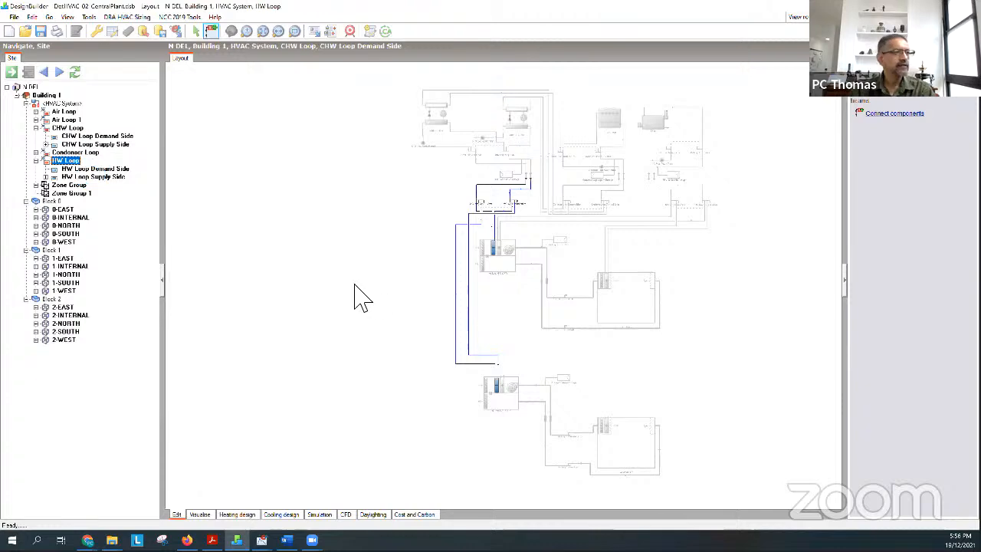
scroll(484, 246, down, 2)
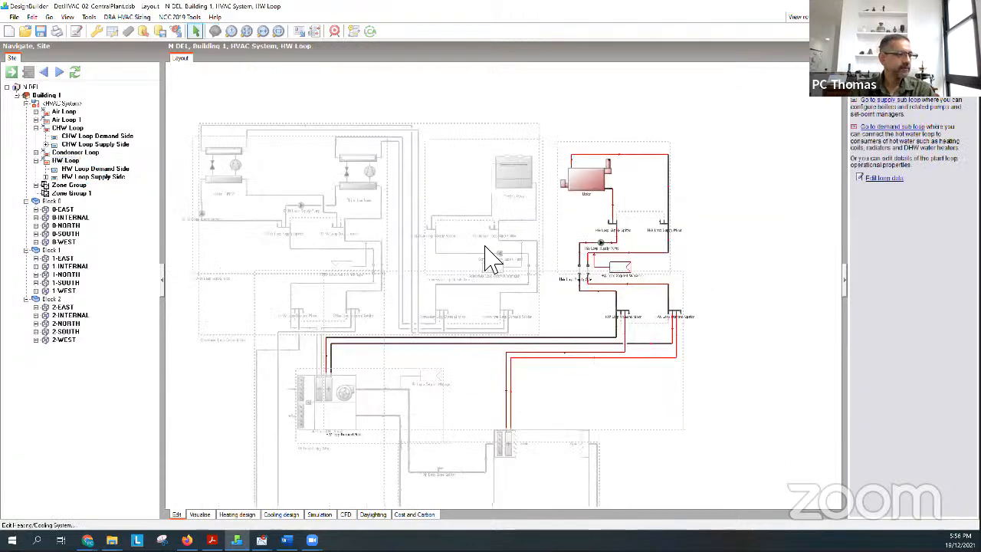
scroll(491, 261, down, 1)
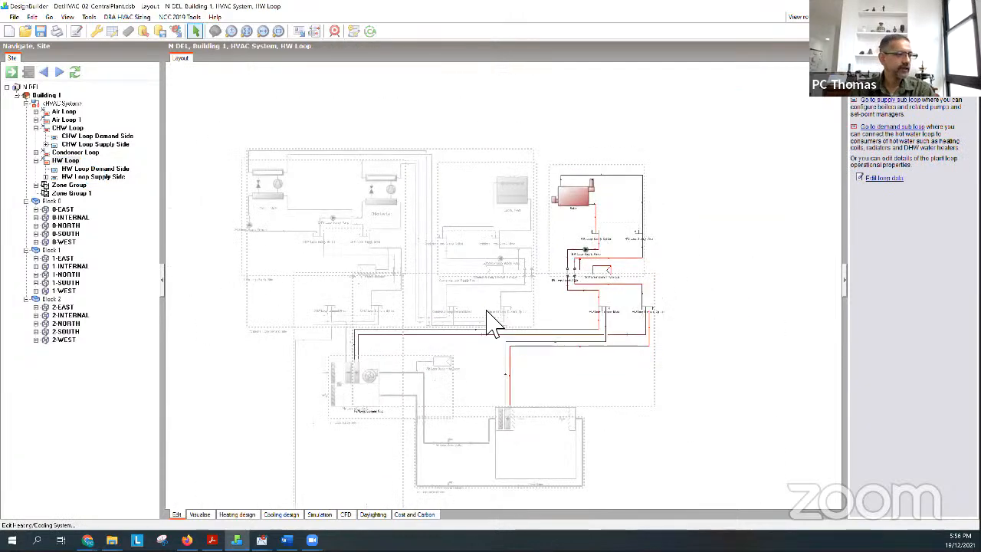
click(115, 169)
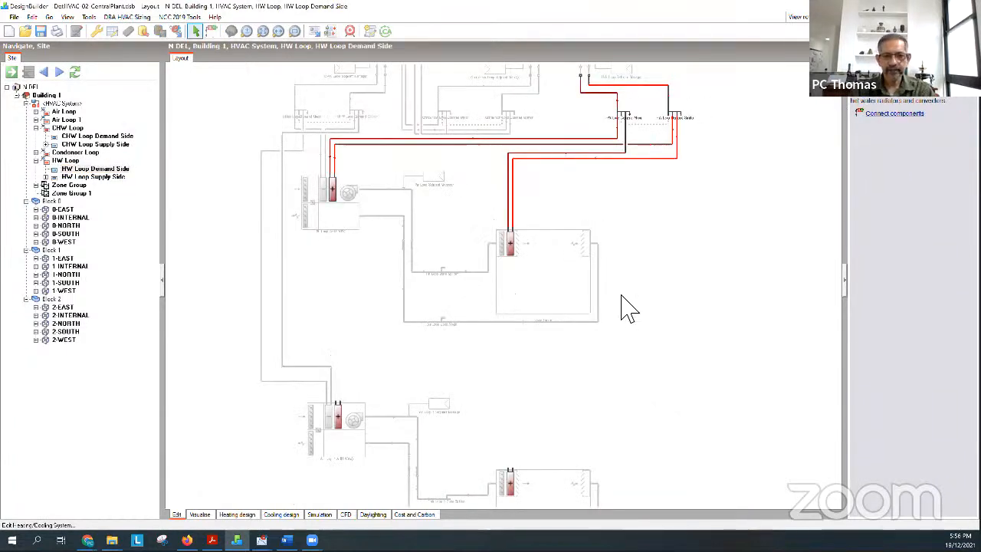
click(211, 31)
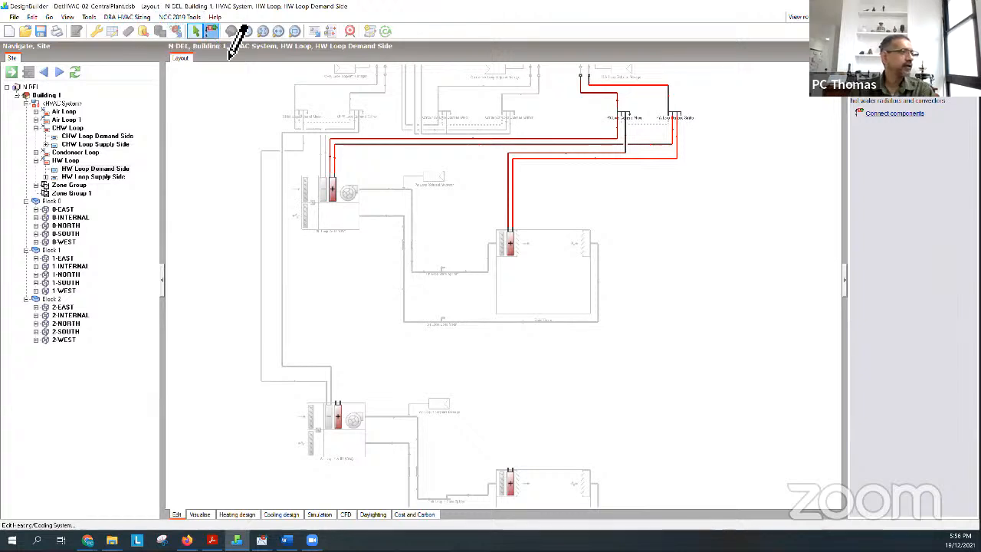
click(650, 142)
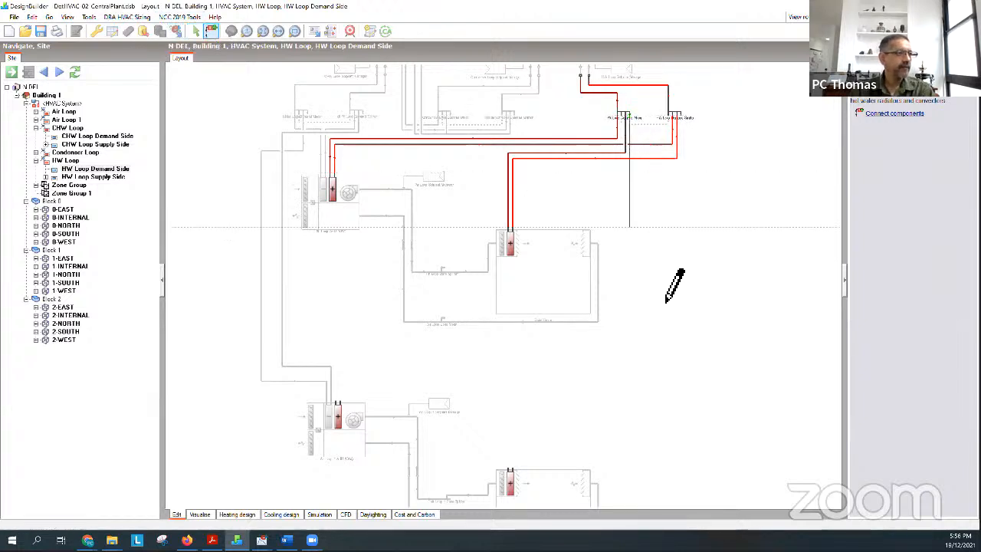
click(666, 391)
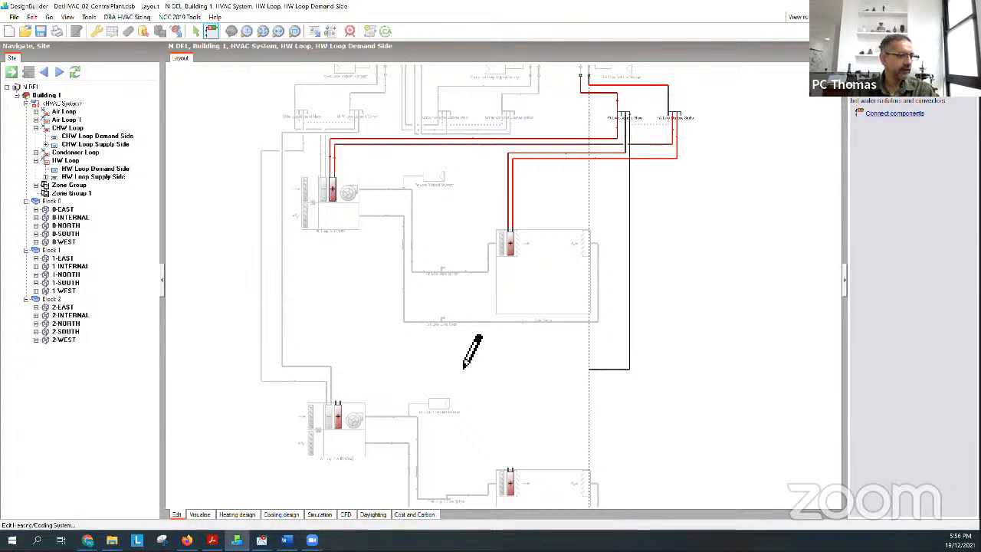
click(358, 389)
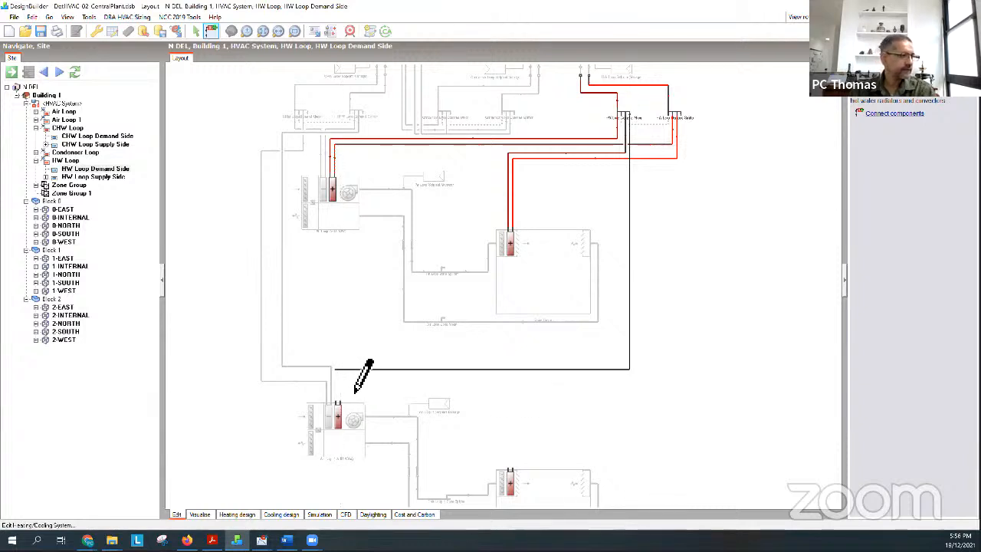
click(356, 417)
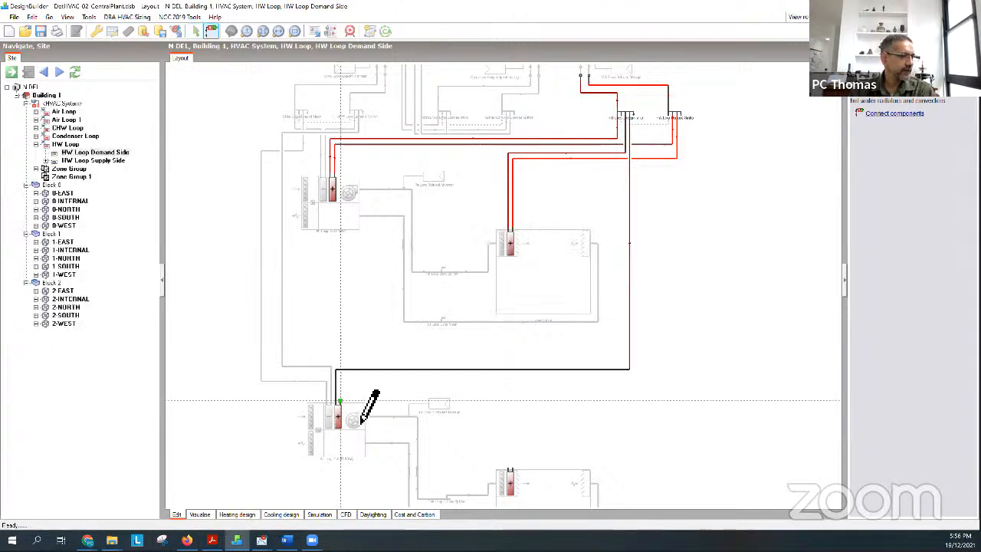
Route the second pipe from the Air Loop 1 AHU's heating coil to the HW Loop demand splitter
click(361, 422)
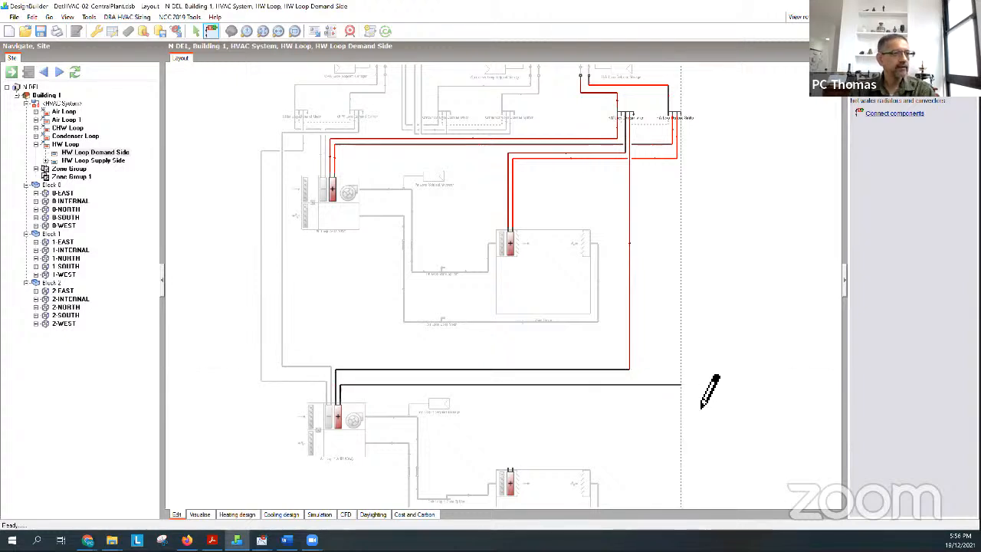
click(701, 407)
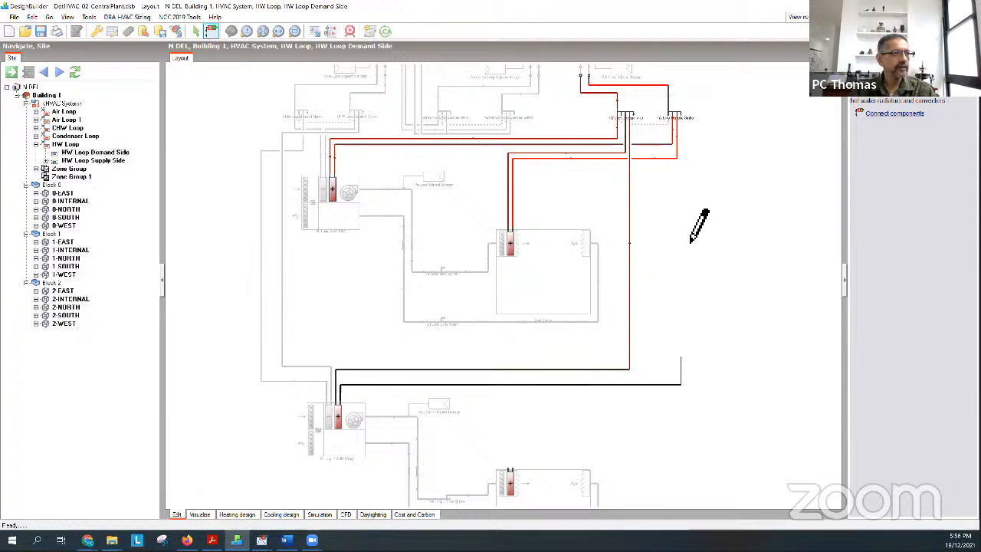
click(701, 135)
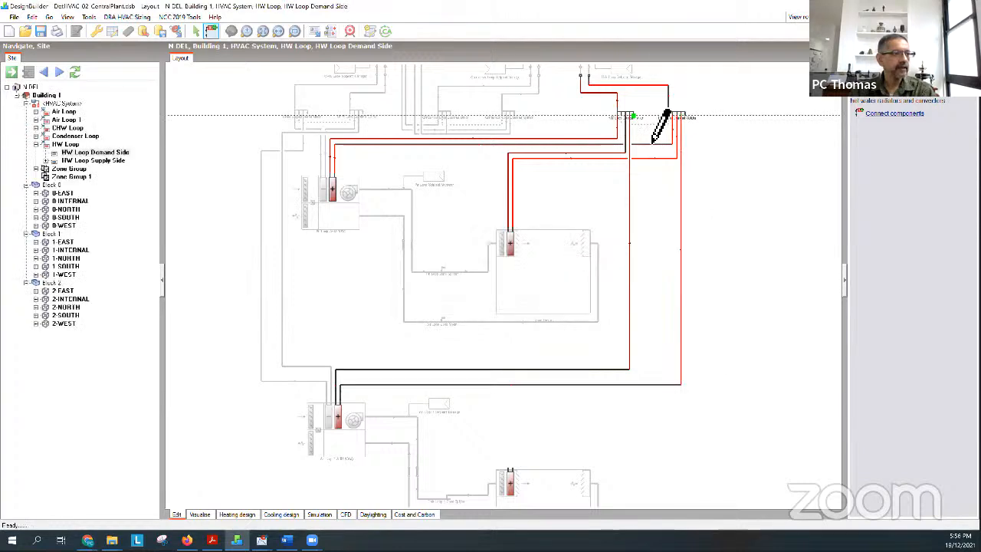
Connect Zone Group 1's reheat coil to the HW Loop demand mixer and demand splitter, and save the model
click(669, 112)
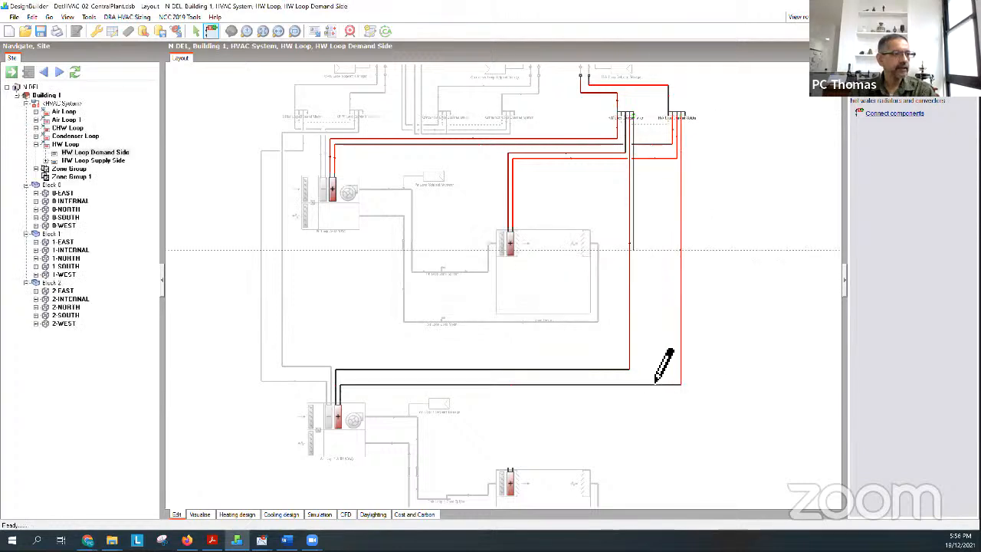
click(629, 456)
click(526, 450)
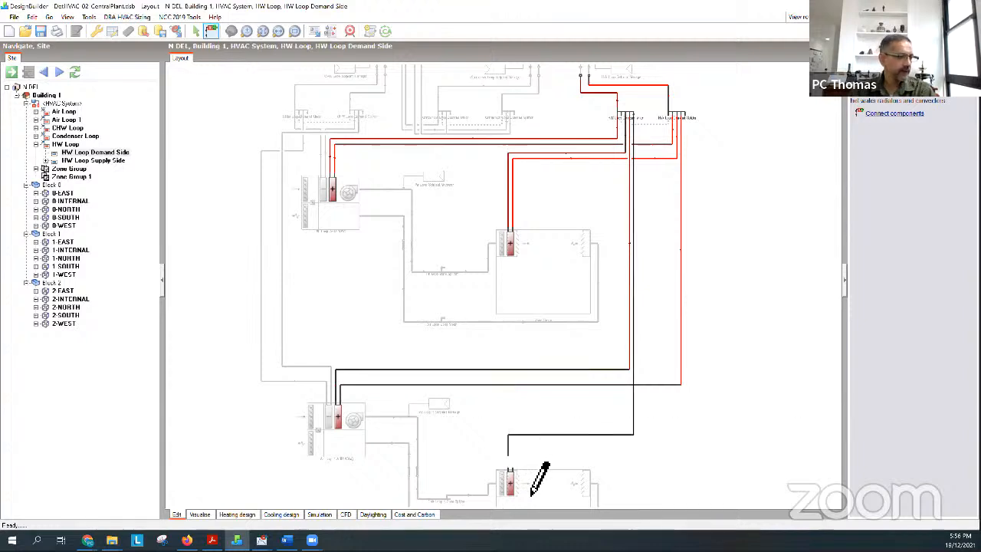
click(539, 477)
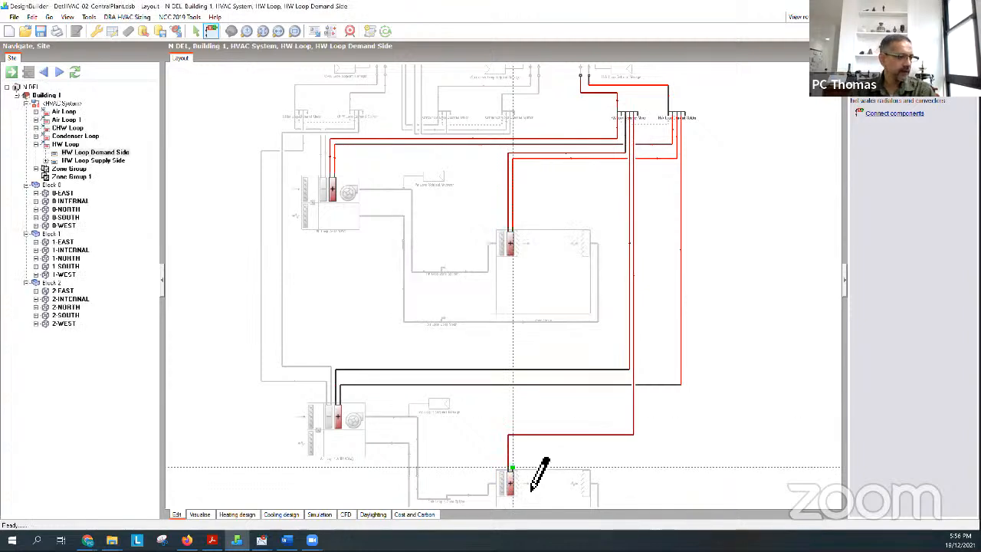
click(540, 475)
click(545, 457)
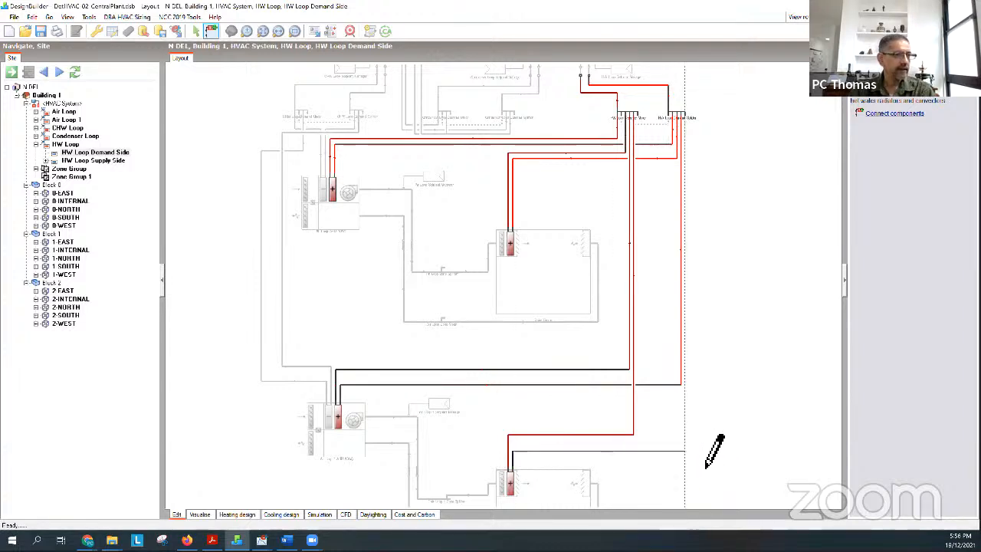
click(705, 466)
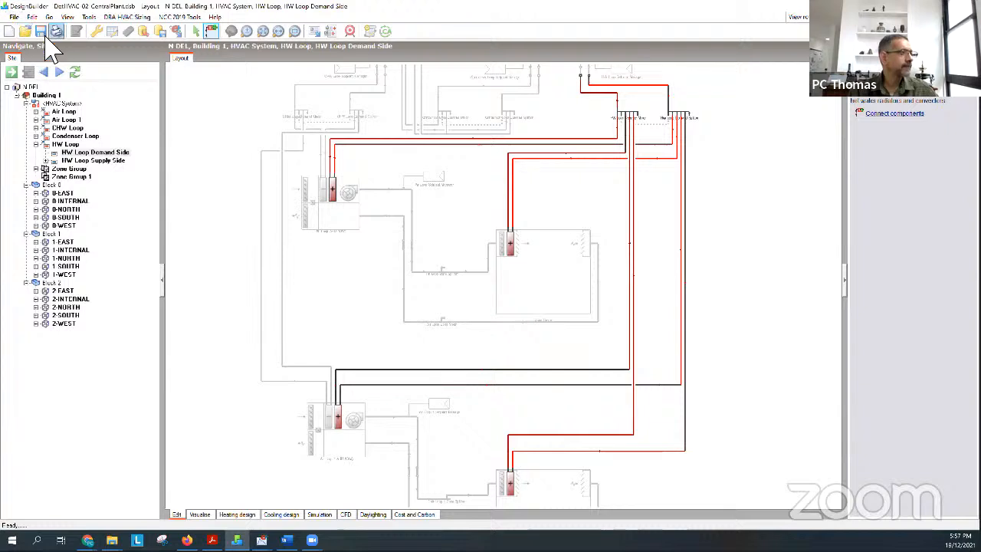
click(41, 30)
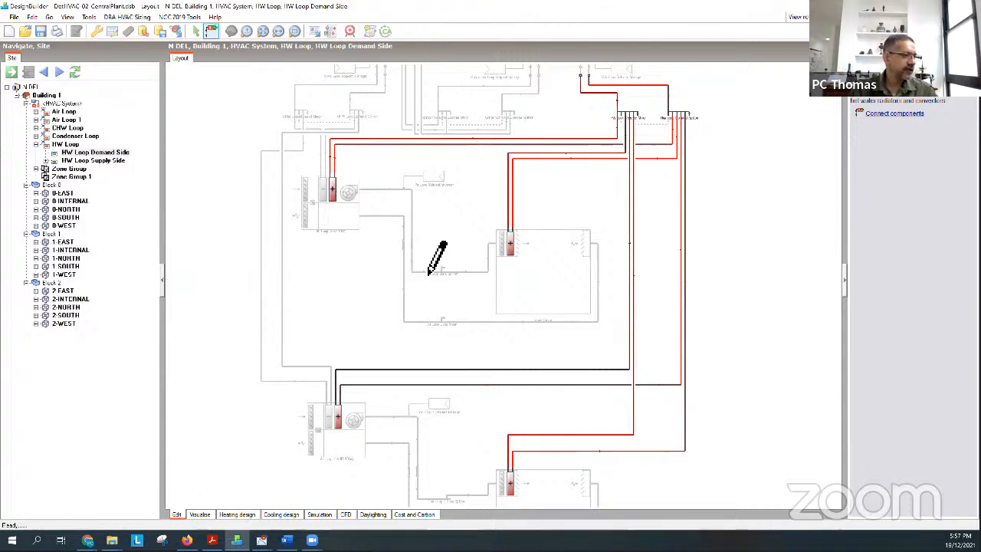
Remove the INTERNAL and NORTH zones of Blocks 0, 1 and 2 from Zone Group
scroll(438, 260, down, 4)
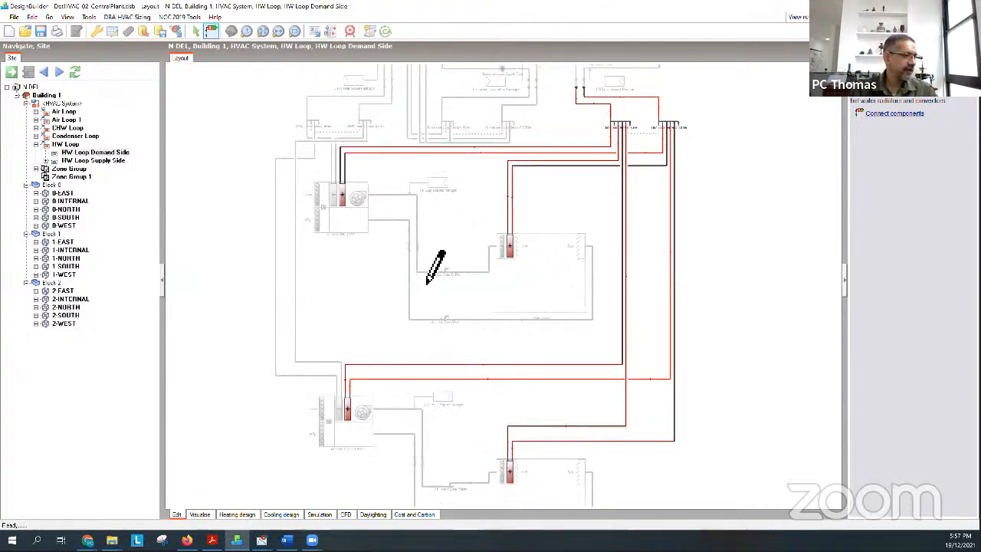
click(64, 112)
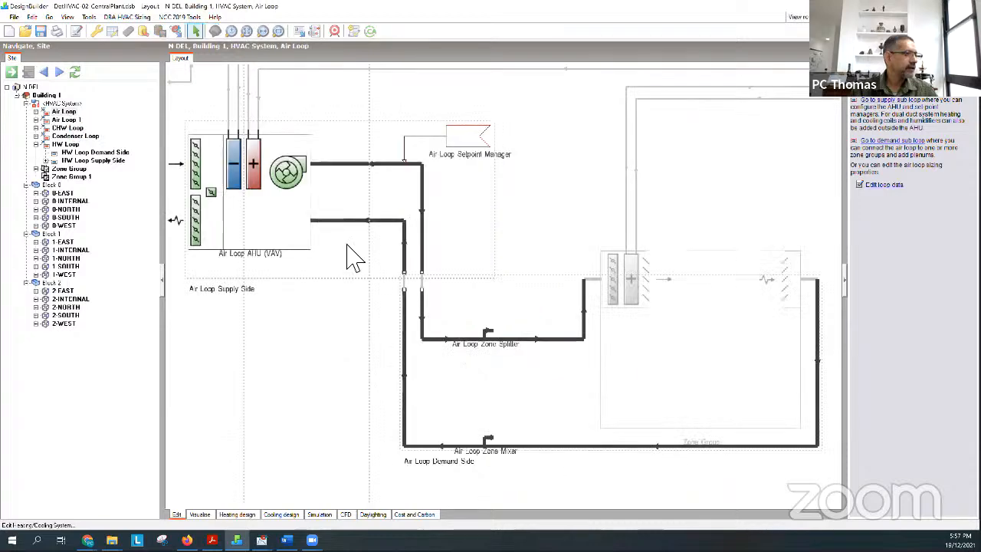
scroll(370, 262, down, 5)
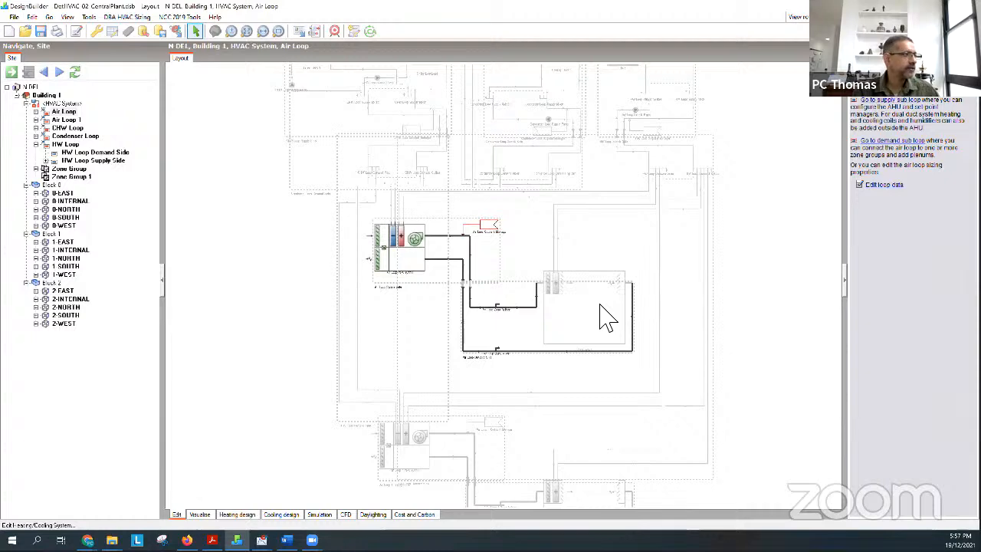
click(81, 169)
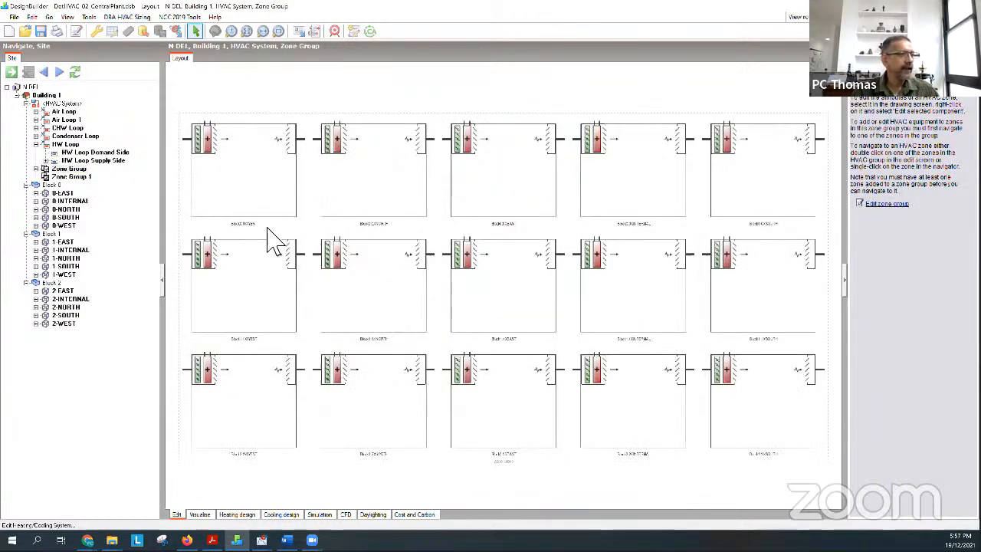
click(888, 205)
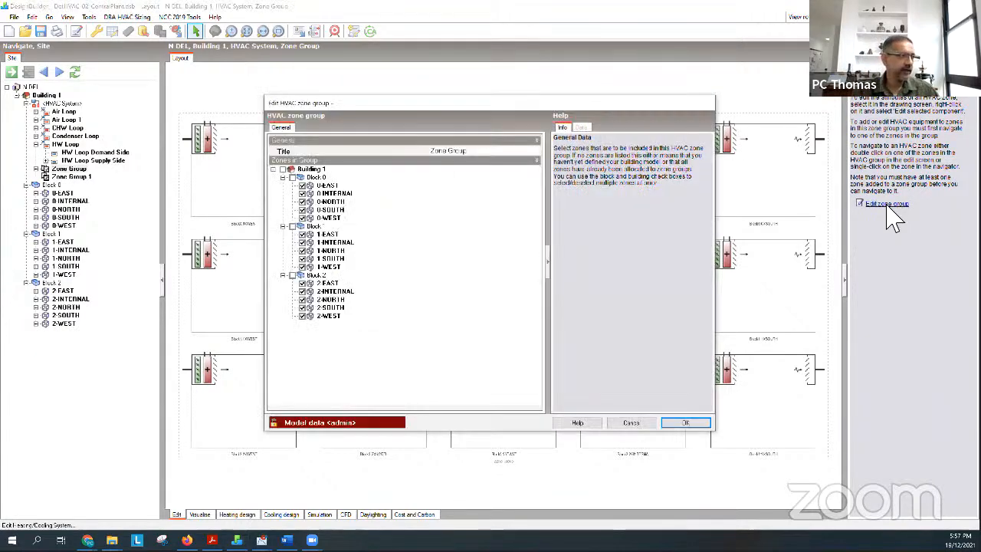
click(304, 193)
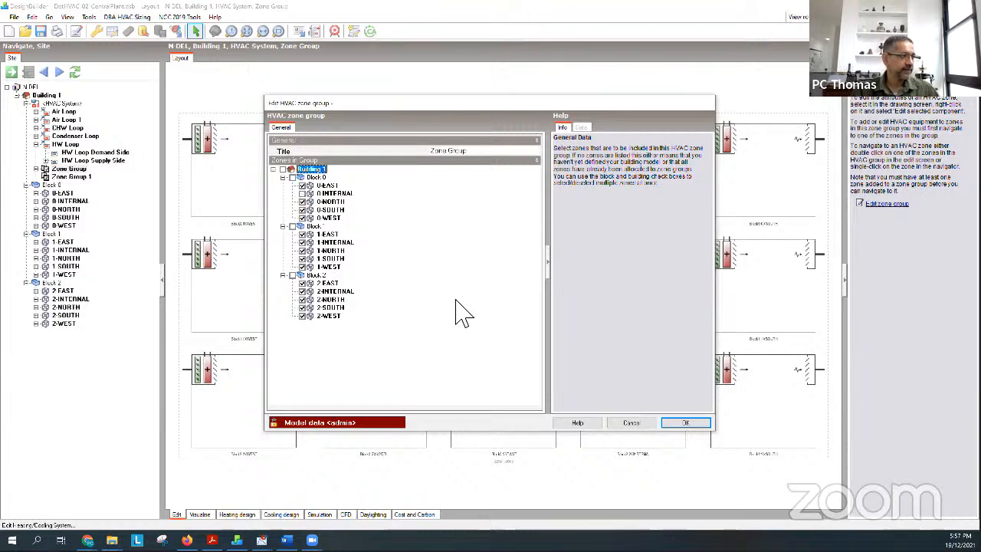
click(302, 201)
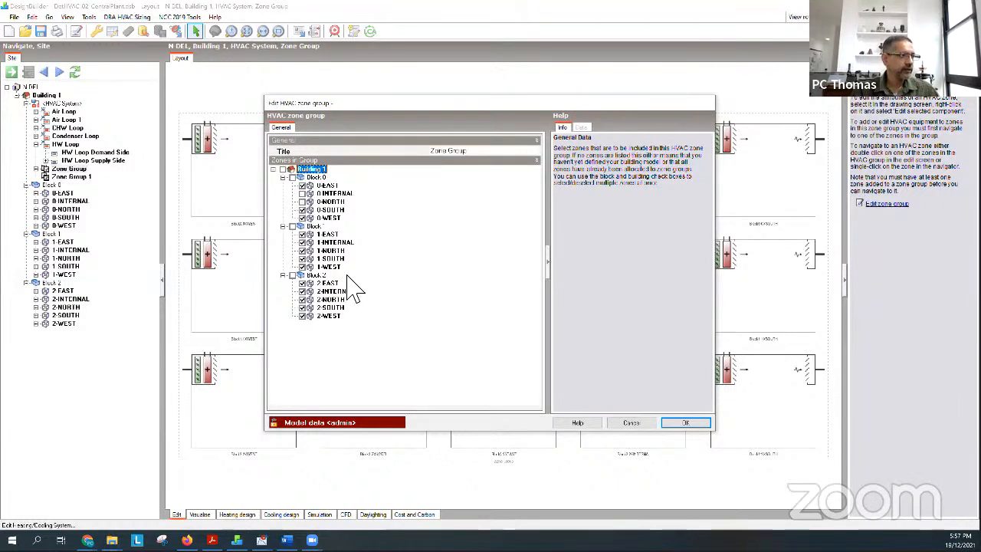
click(303, 250)
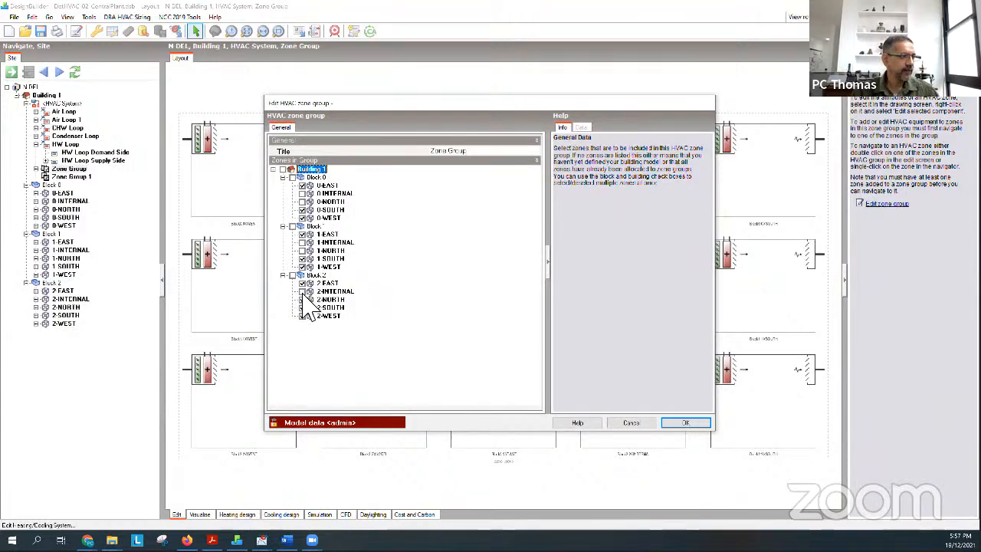
click(688, 424)
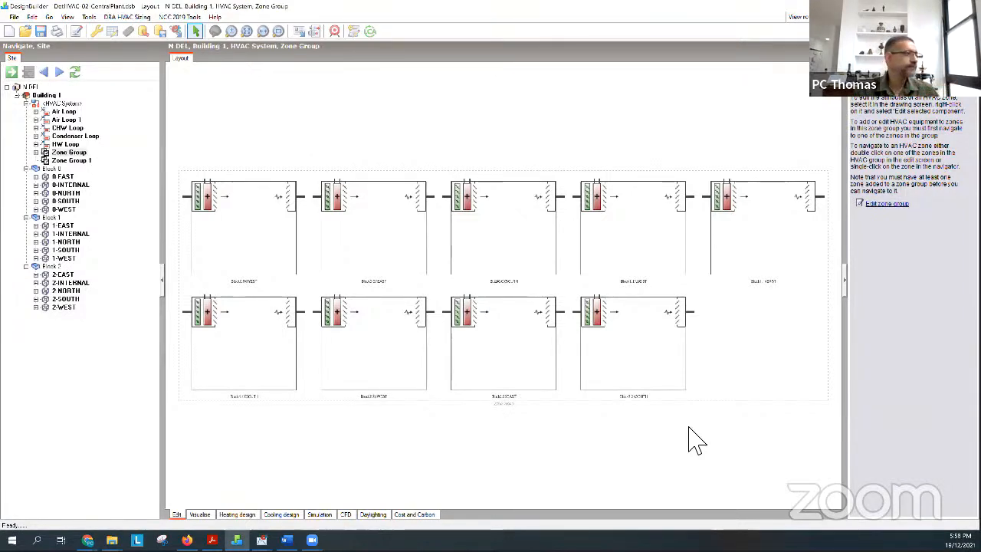
Add the INTERNAL and NORTH zones of Blocks 0, 1 and 2 to Zone Group 1, and save the model
click(81, 161)
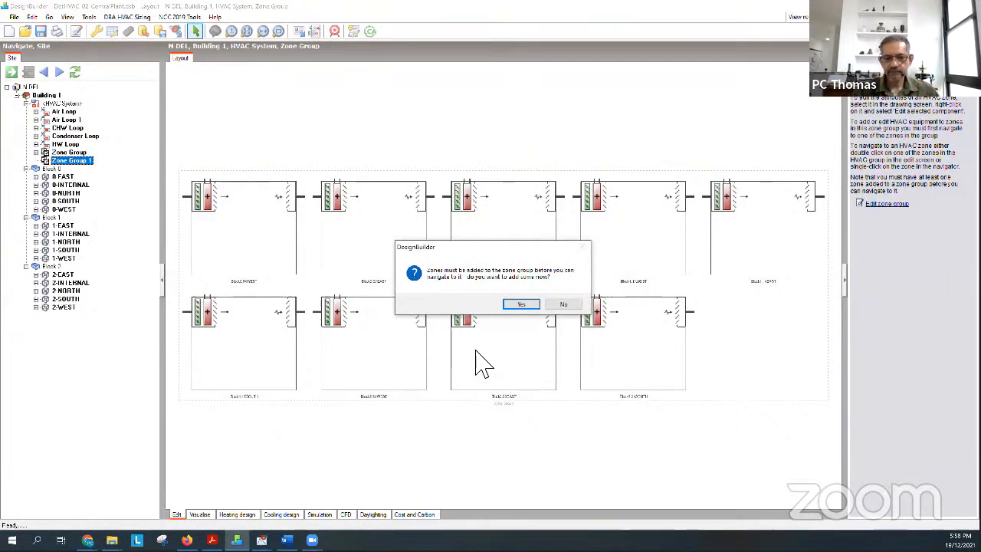
click(520, 306)
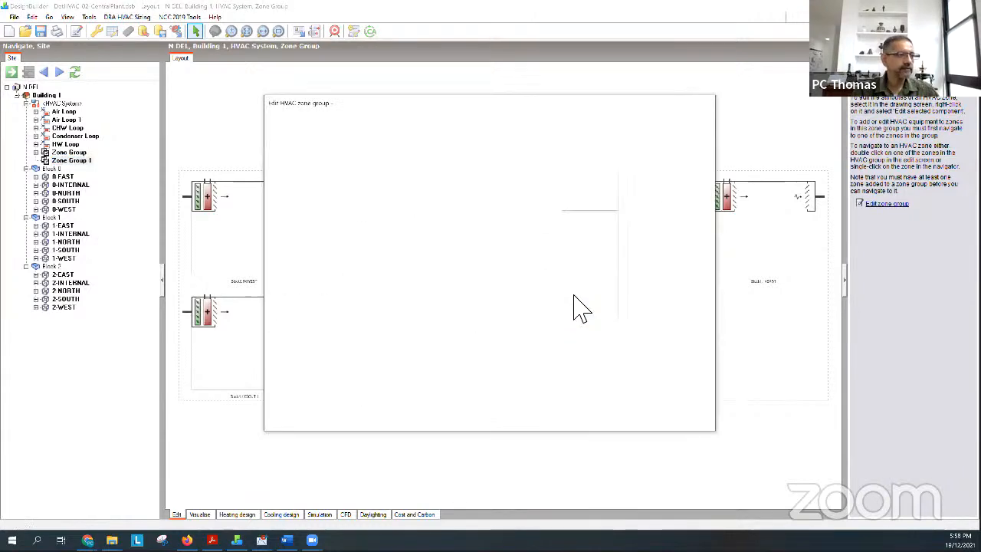
click(303, 186)
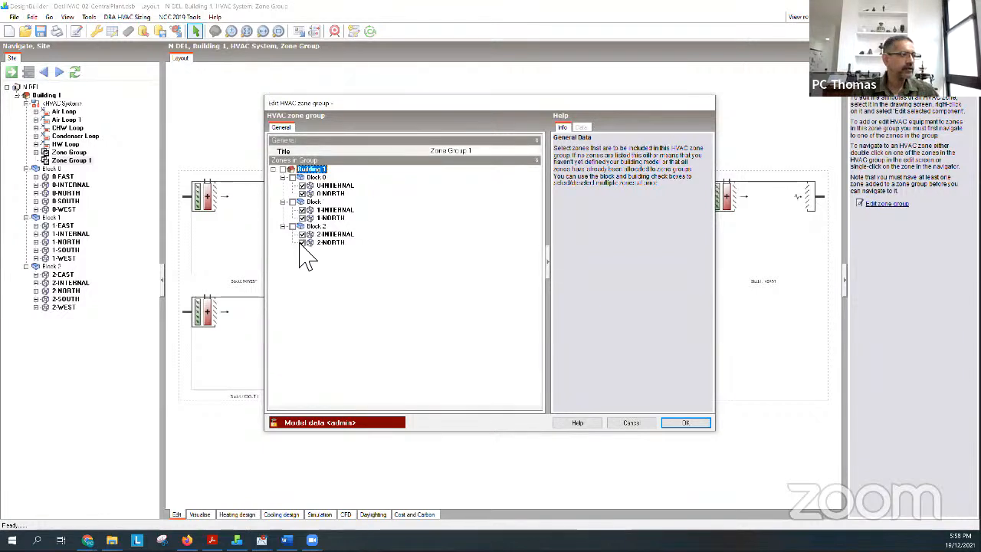
click(686, 424)
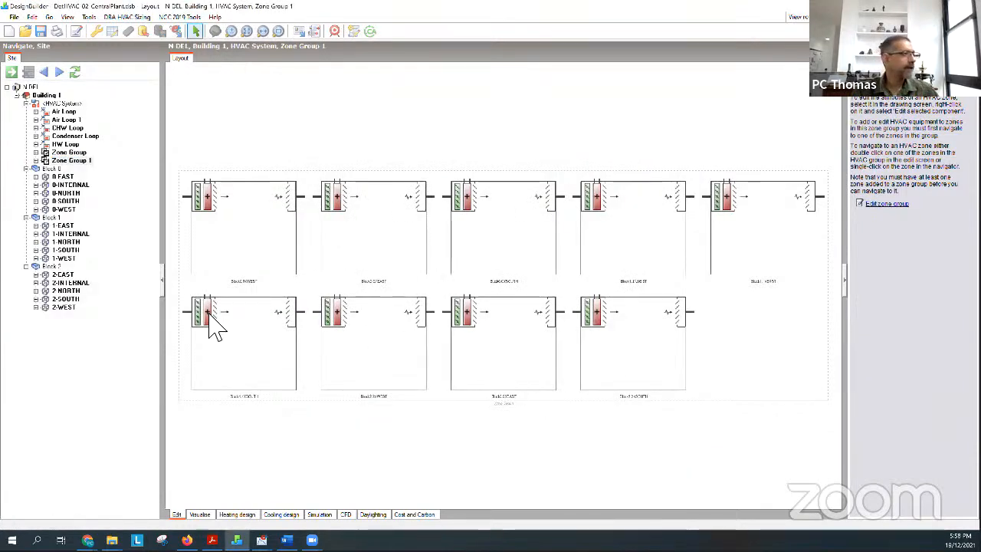
click(65, 103)
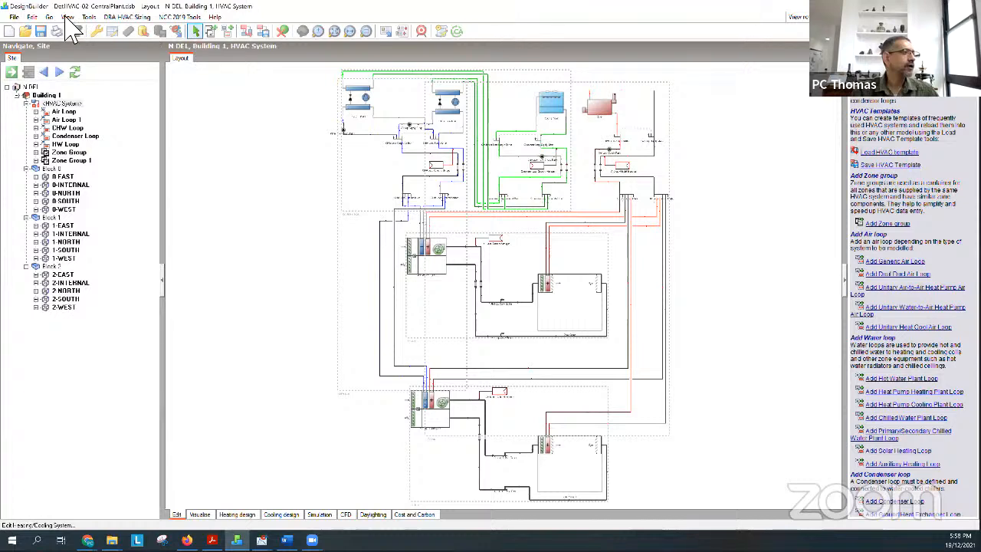
click(40, 30)
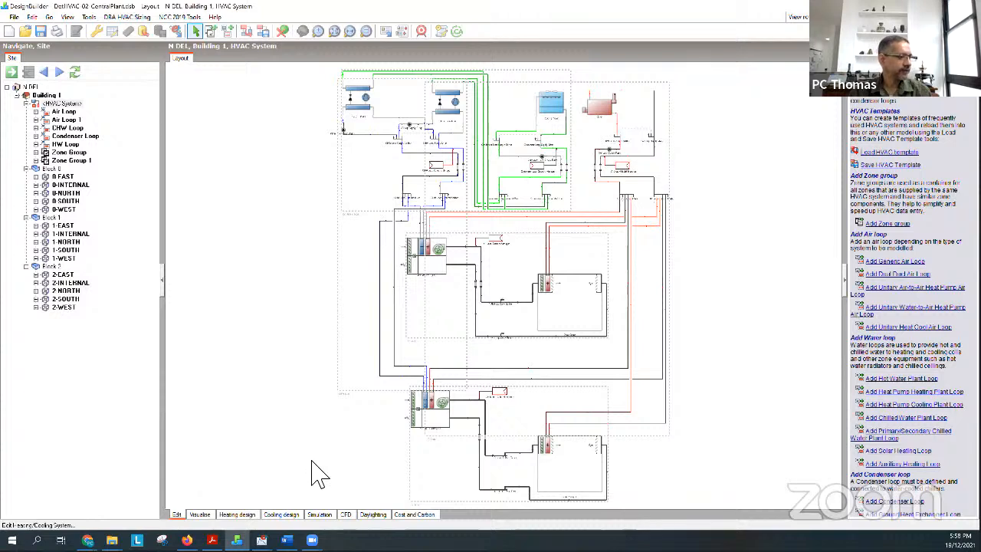
Open the calculation options for a building simulation and turn off daily output reporting
click(322, 515)
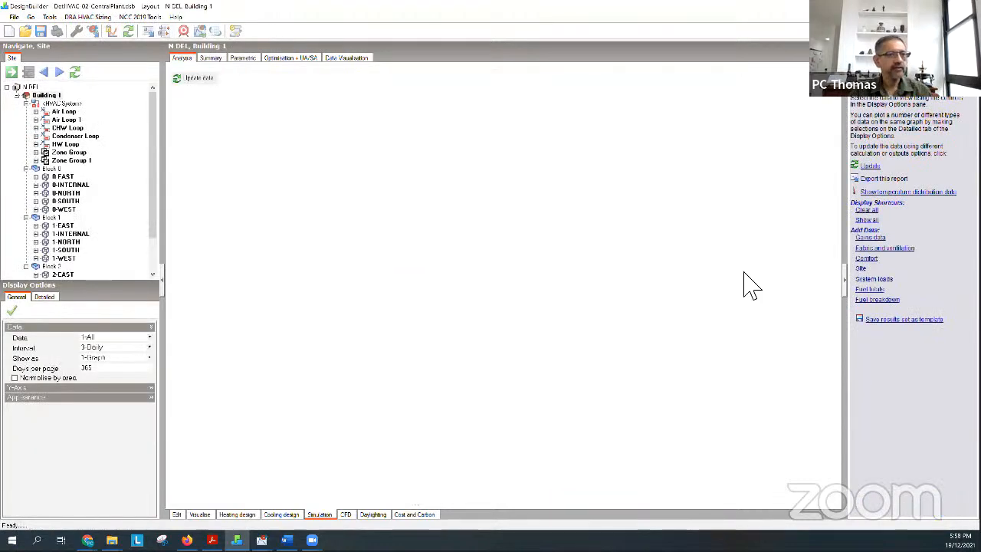
click(197, 80)
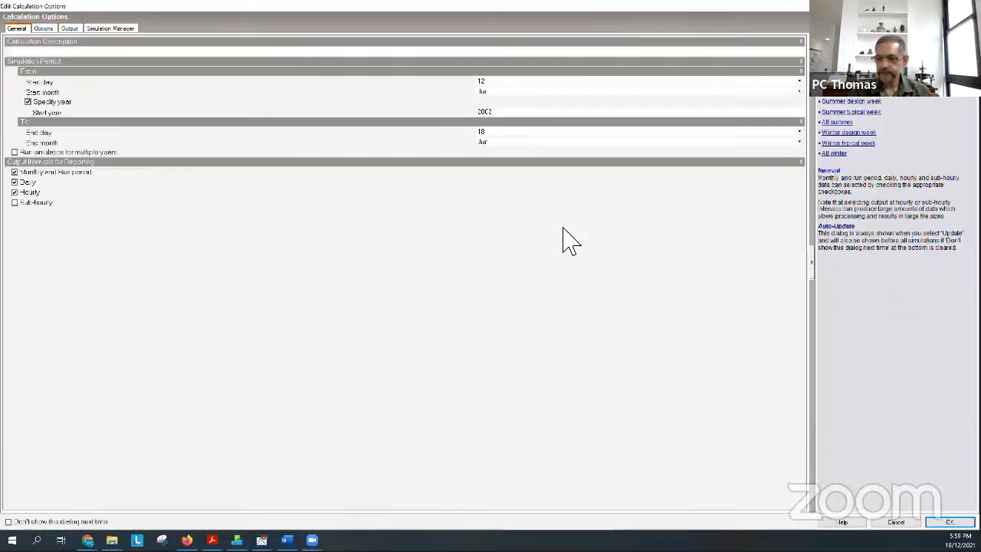
click(14, 191)
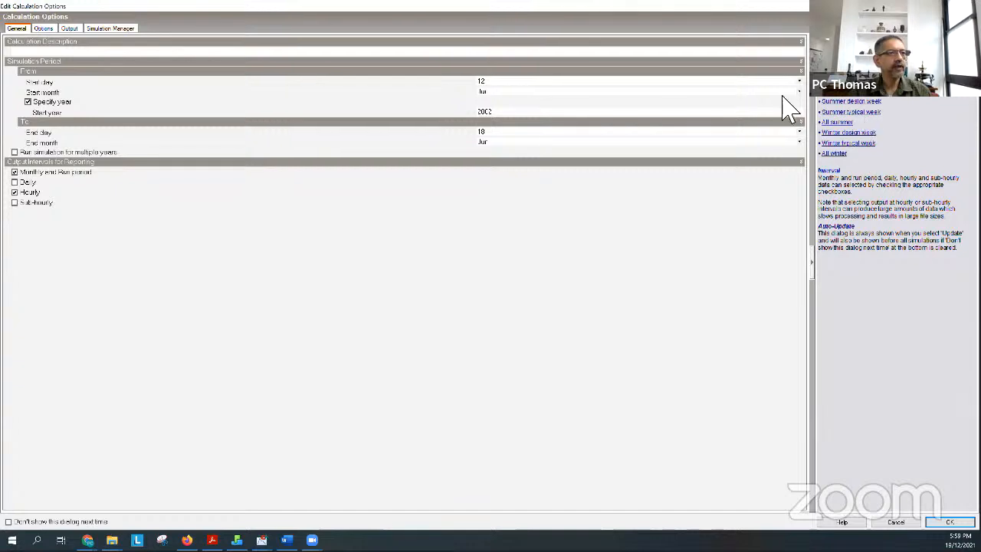
Set the simulation period from day 1 to day 30 of June, run the simulation and cancel loading of the EnergyPlus results
click(800, 81)
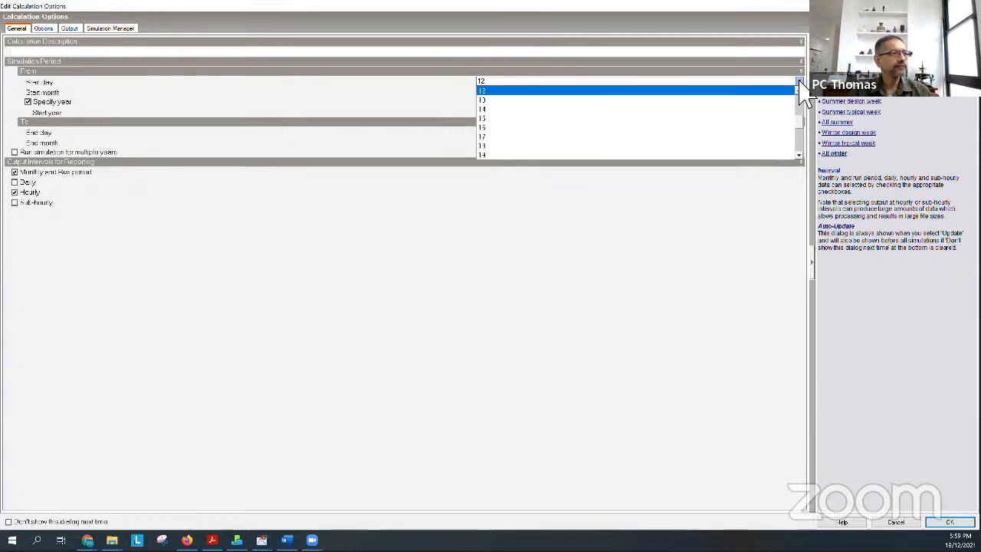
drag(799, 120, 796, 94)
click(783, 91)
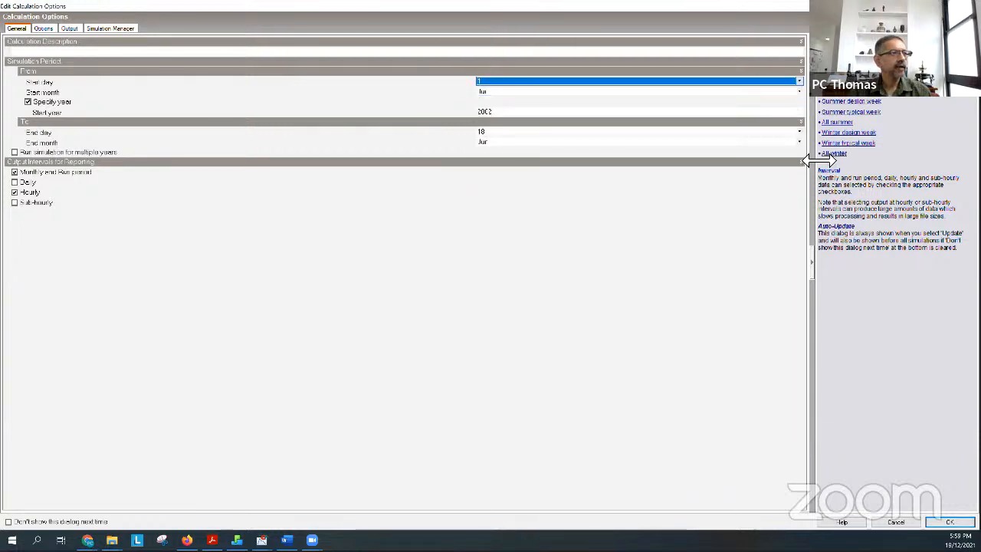
click(800, 132)
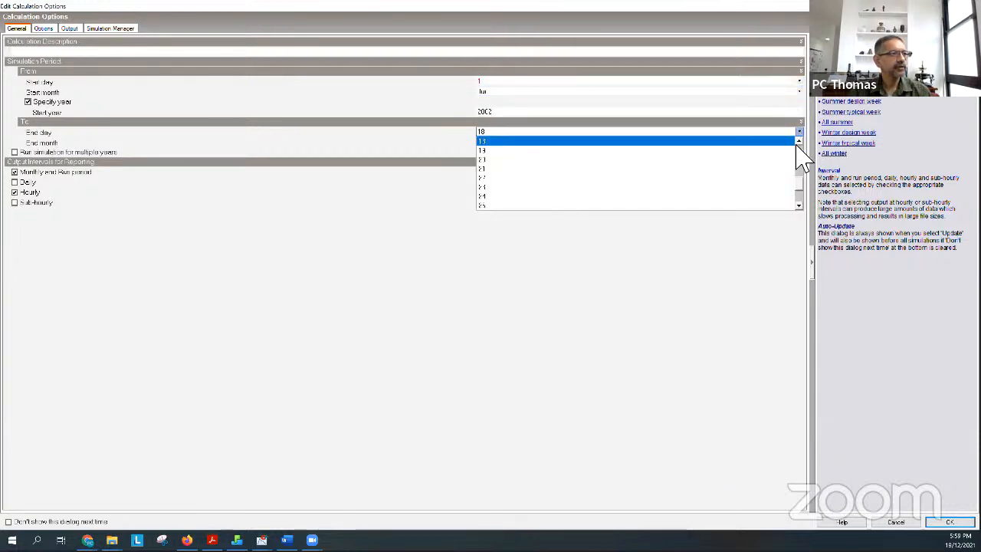
scroll(758, 205, down, 2)
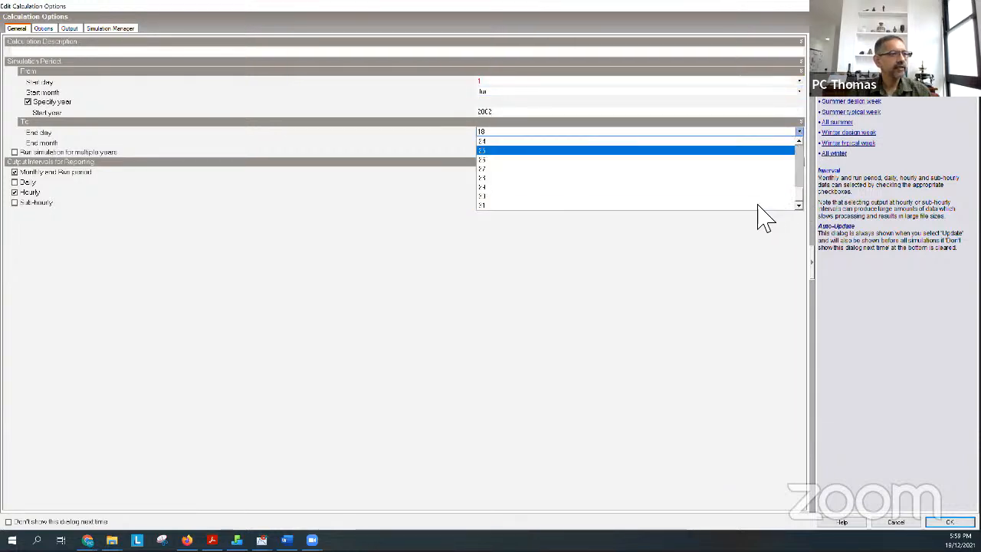
click(641, 196)
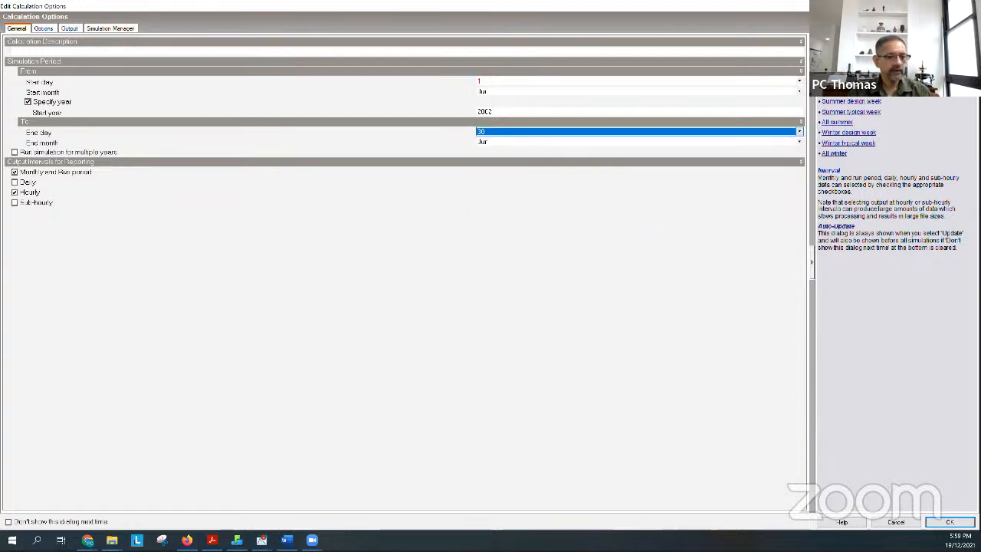
click(949, 522)
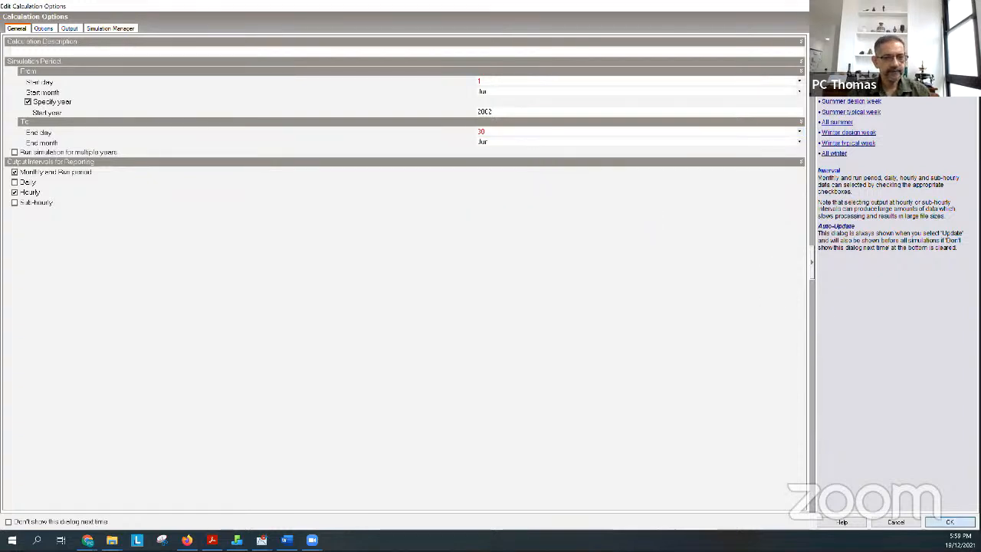
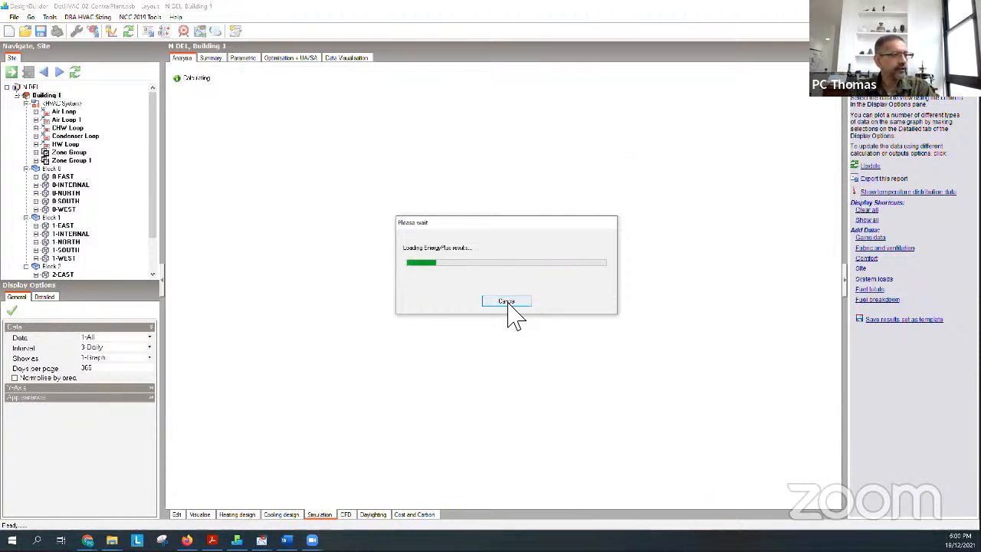
click(507, 300)
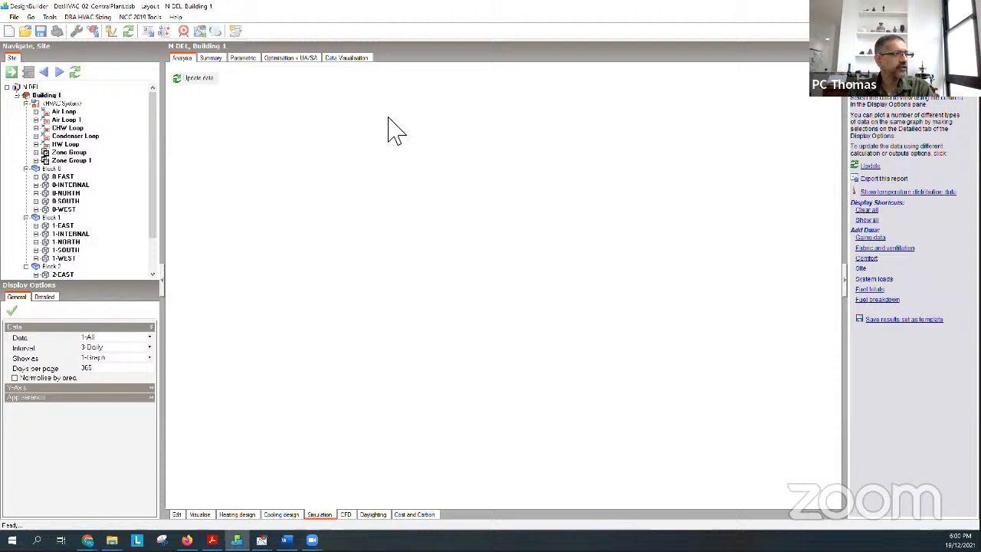
Open the simulation results in the Results Viewer, maximised, and examine the summary's site energy and end uses tables
click(199, 32)
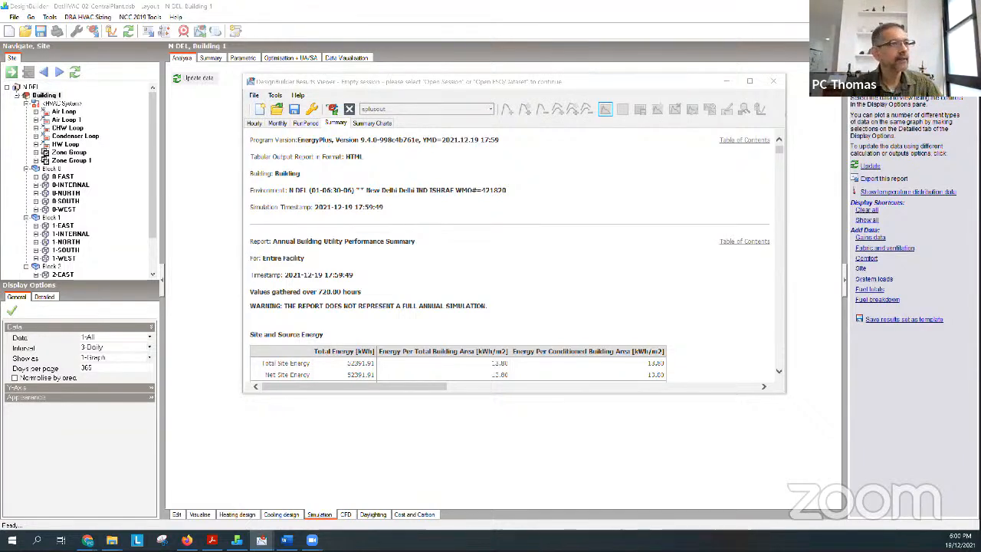
click(749, 81)
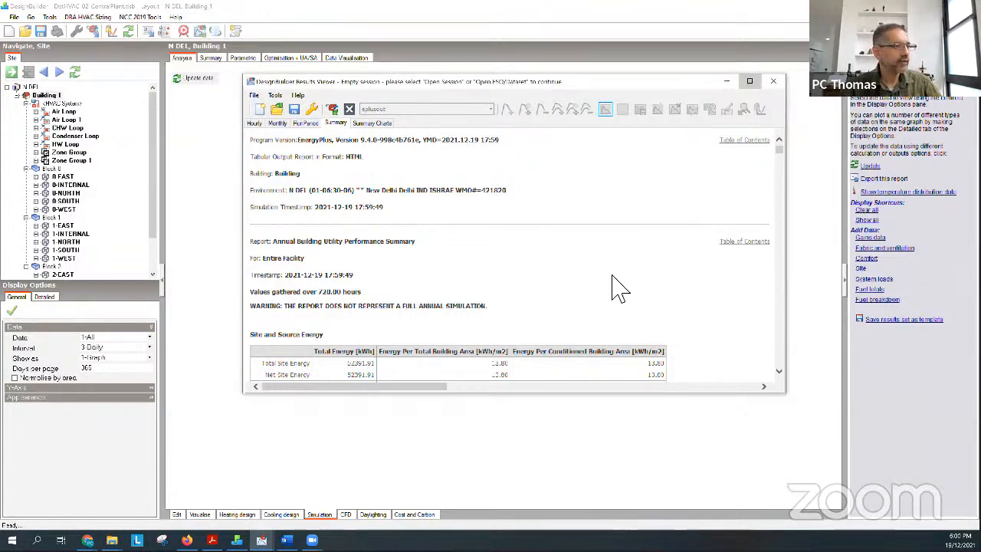
scroll(435, 409, down, 1)
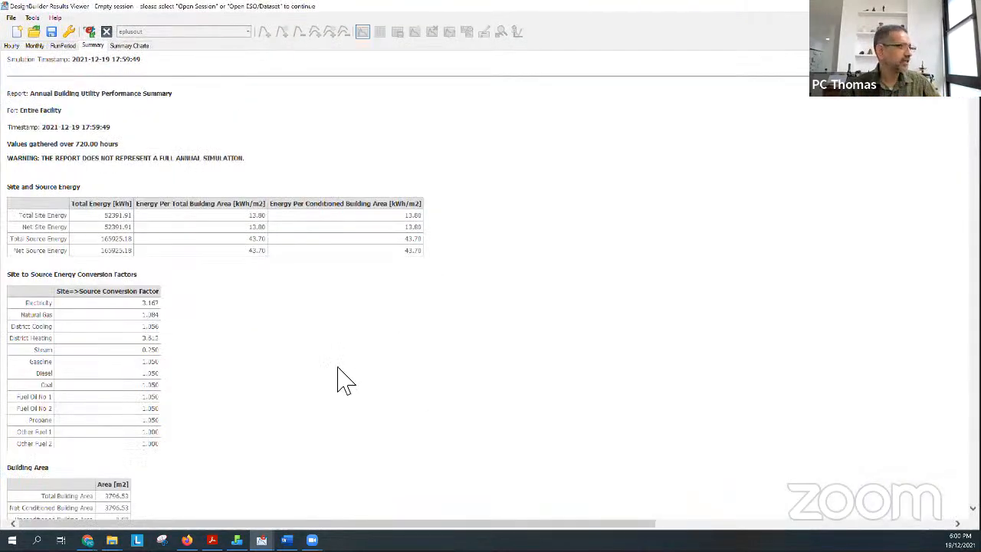
scroll(345, 381, down, 3)
scroll(125, 184, down, 3)
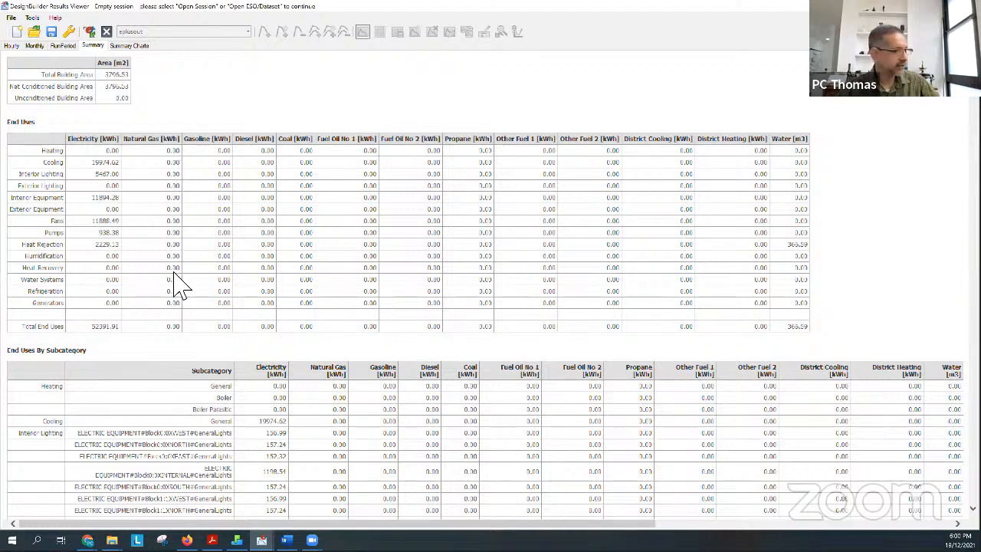
Find the ChillerReportMonthly section in the summary's table of contents and open the CHILLER LOW LOAD report
scroll(180, 285, down, 5)
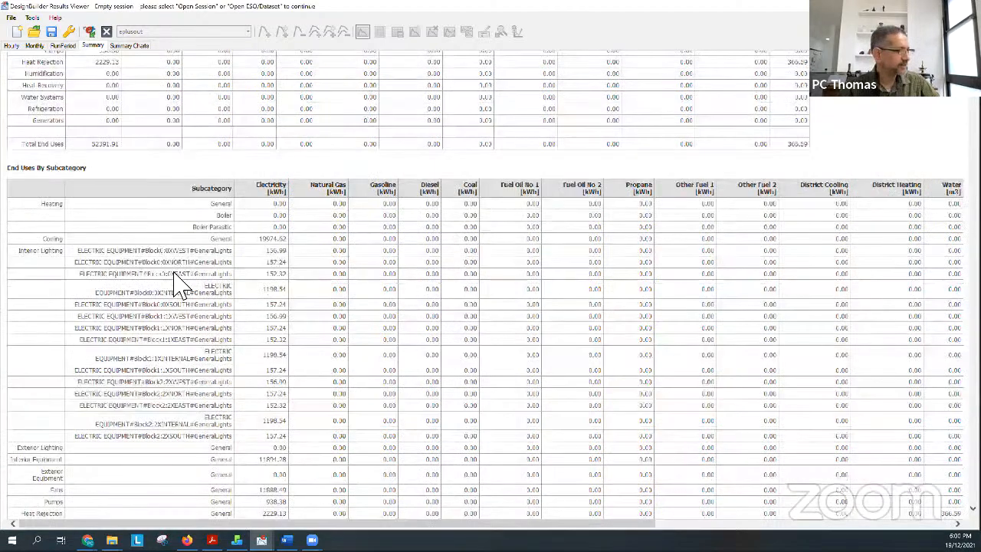
scroll(178, 283, down, 14)
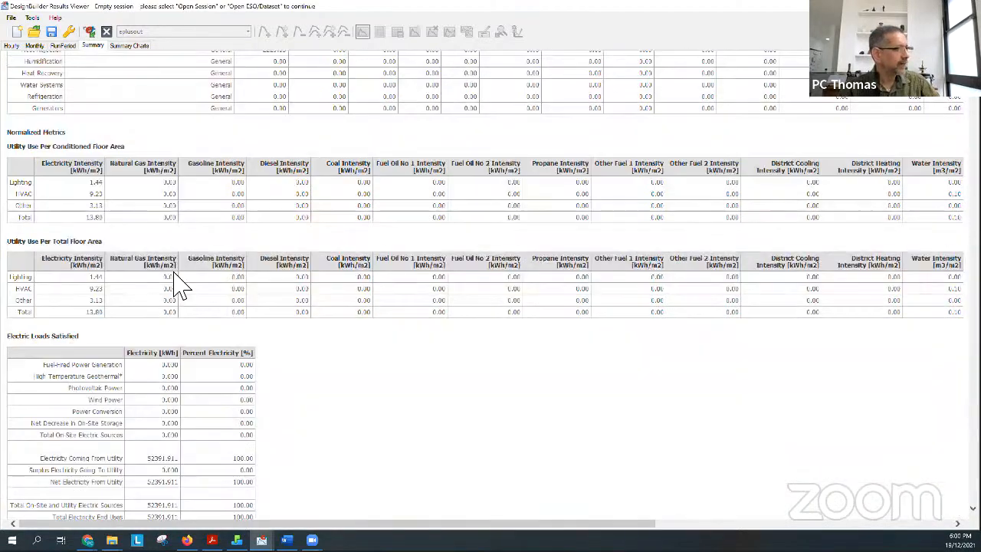
scroll(178, 284, down, 20)
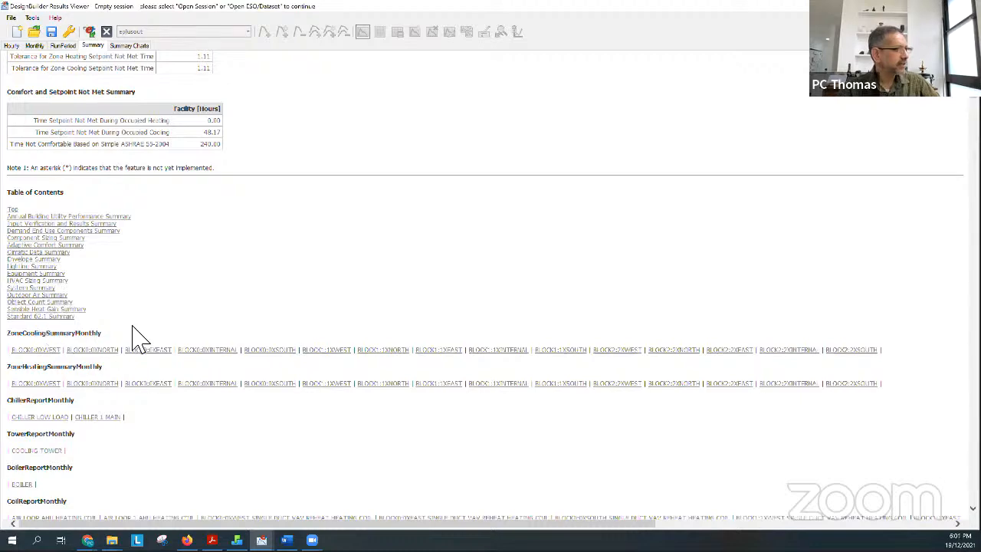
scroll(134, 337, down, 6)
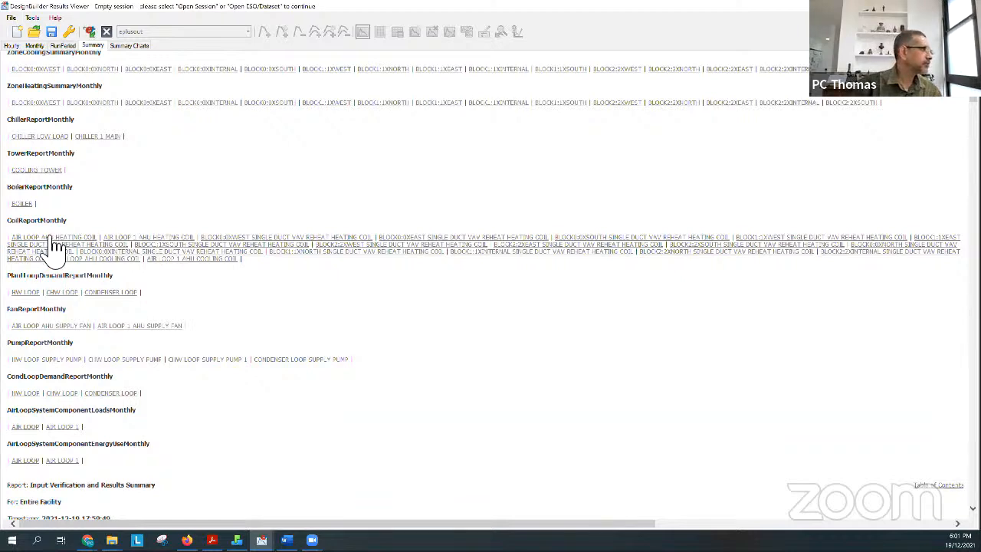
click(45, 137)
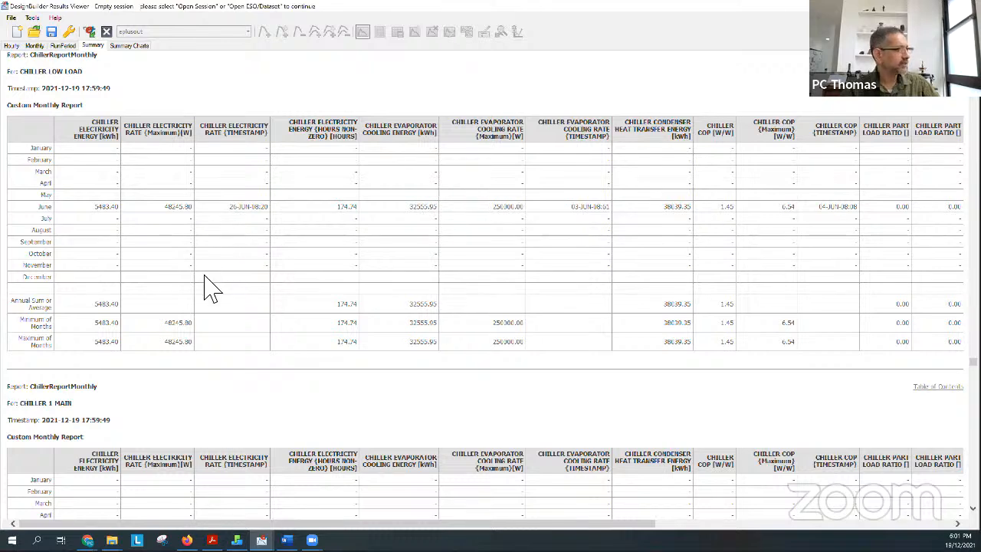
Examine the CHILLER 1 MAIN monthly report, then return to the summary's table of contents and look through its report sections
scroll(263, 425, down, 5)
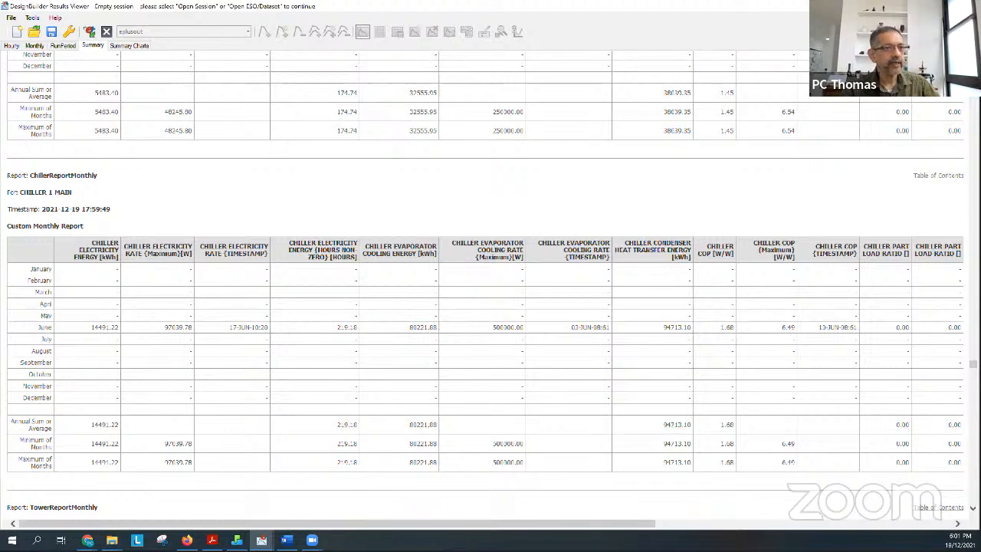
click(938, 175)
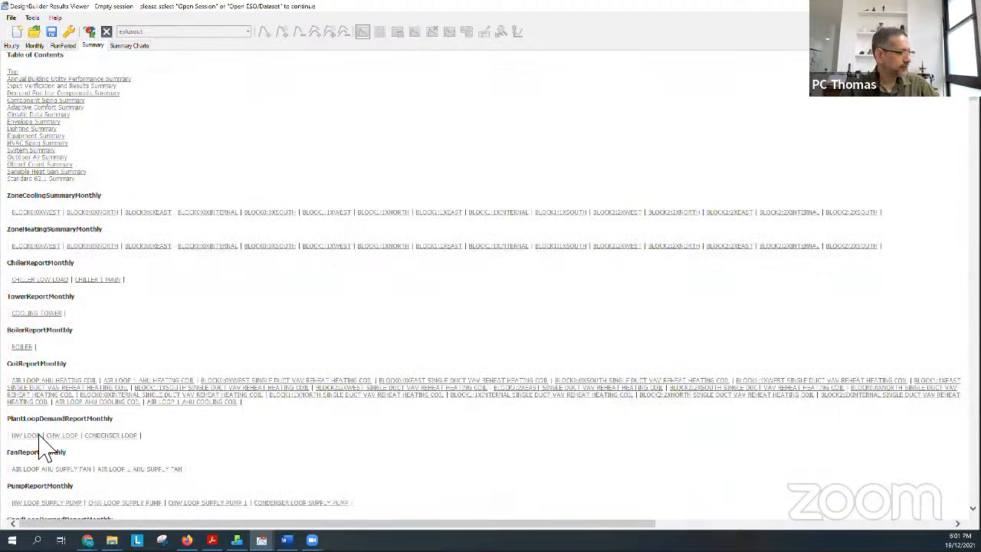
scroll(82, 418, down, 2)
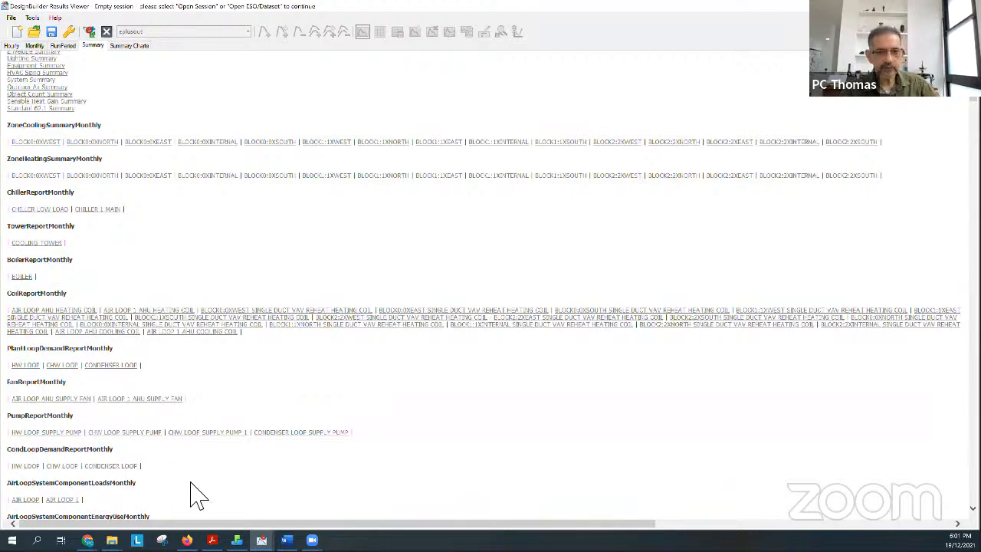
scroll(192, 494, up, 15)
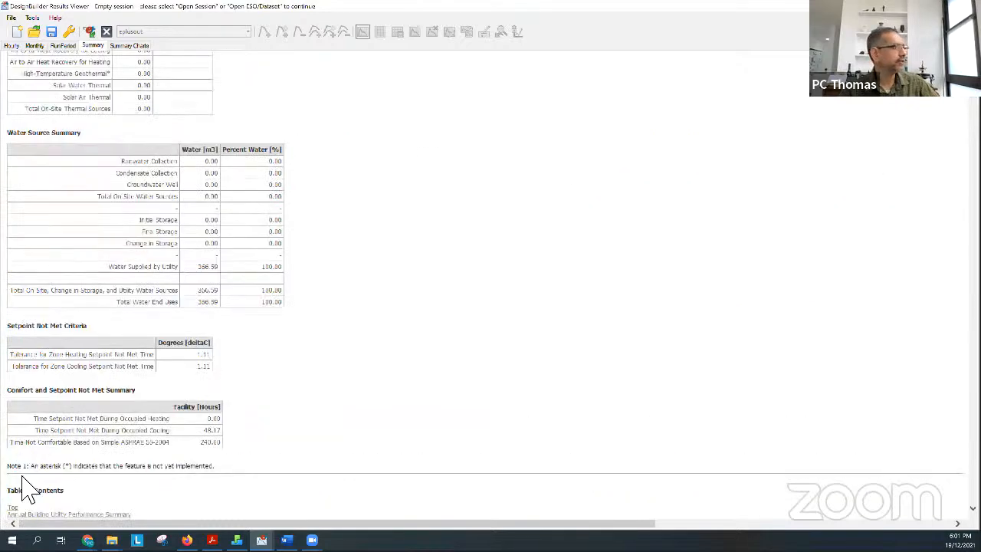
Open the hourly results, widen the report list and plot the Chiller Evaporator Cooling Rate for CHILLER LOW LOAD
click(10, 46)
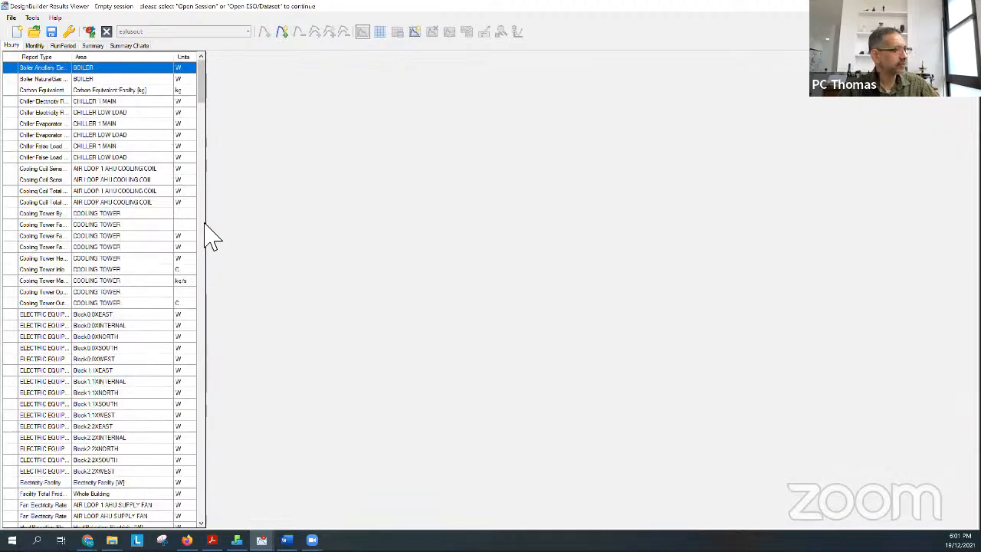
drag(221, 236, 343, 265)
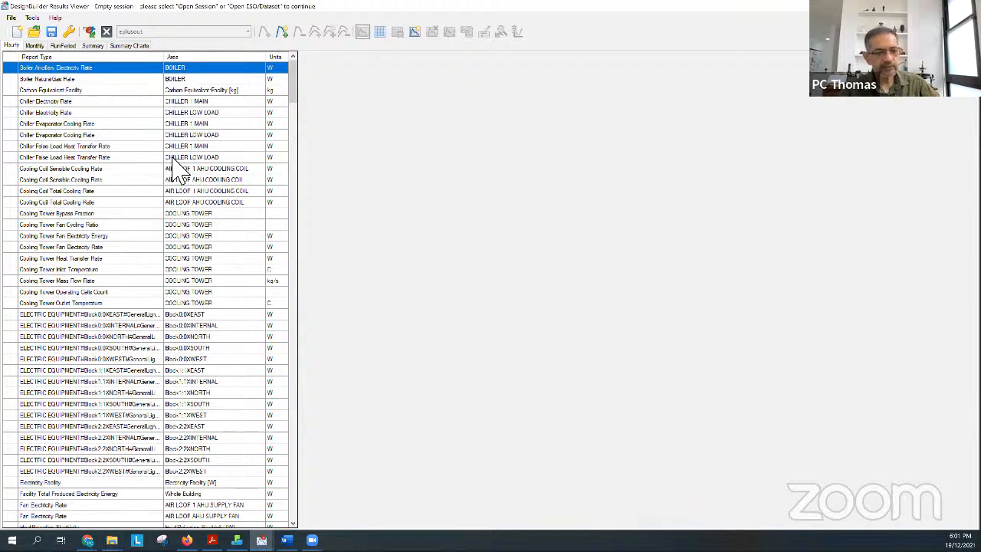
click(141, 124)
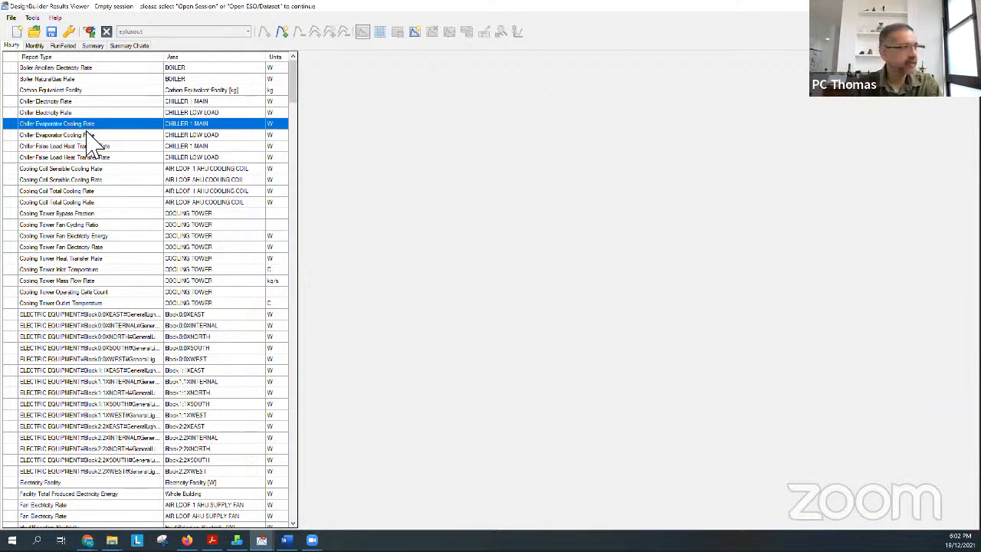
click(171, 136)
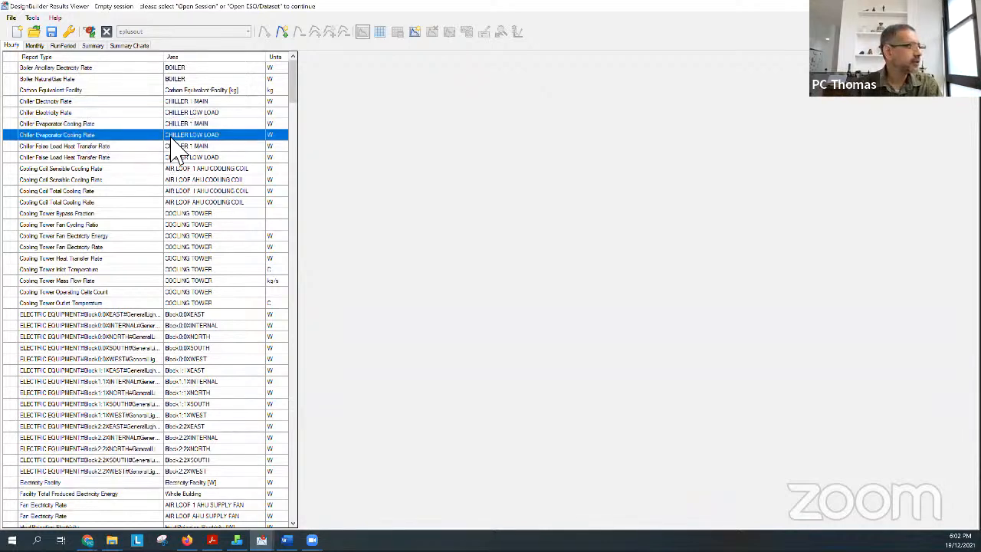
click(283, 33)
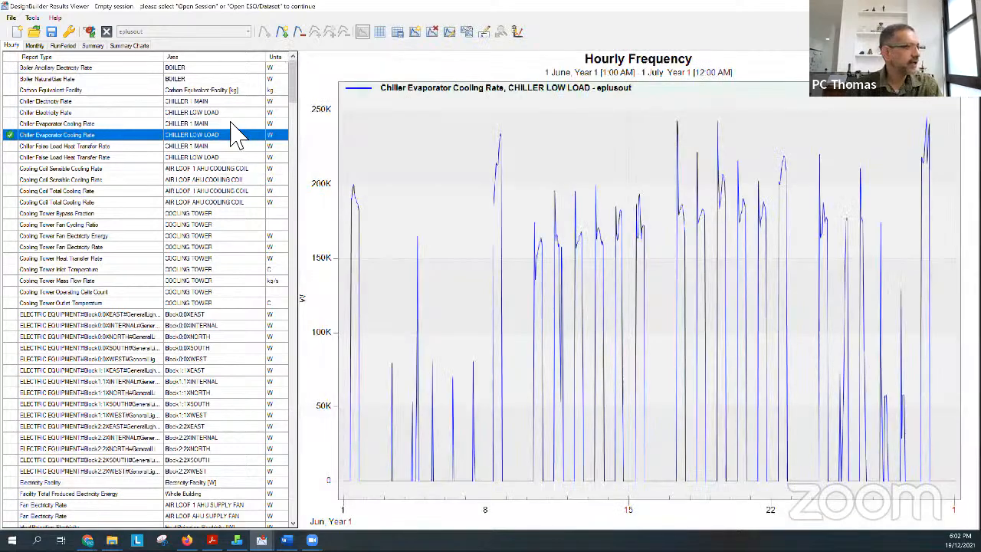
Add the Chiller Evaporator Cooling Rate for CHILLER 1 MAIN to the existing low load chiller graph
click(233, 123)
click(265, 32)
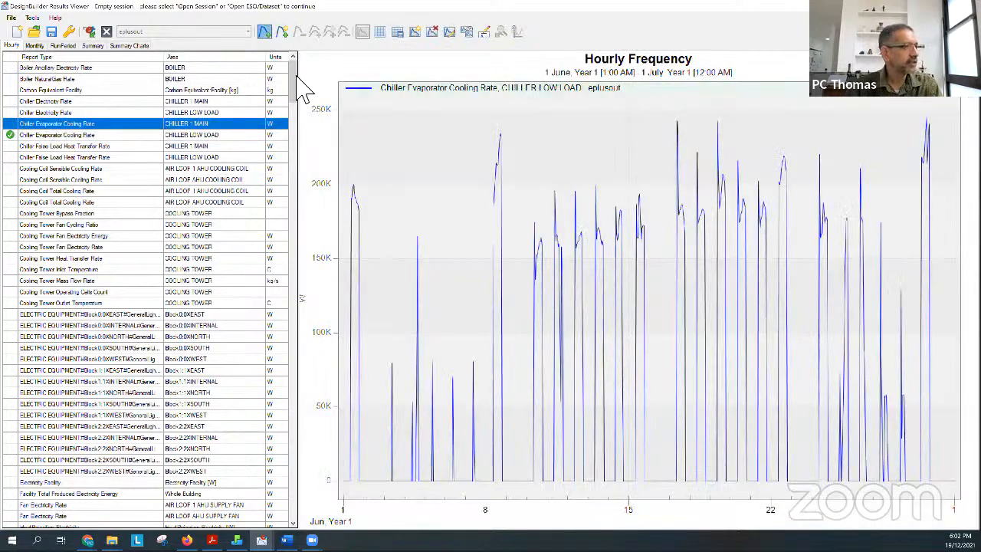
click(515, 253)
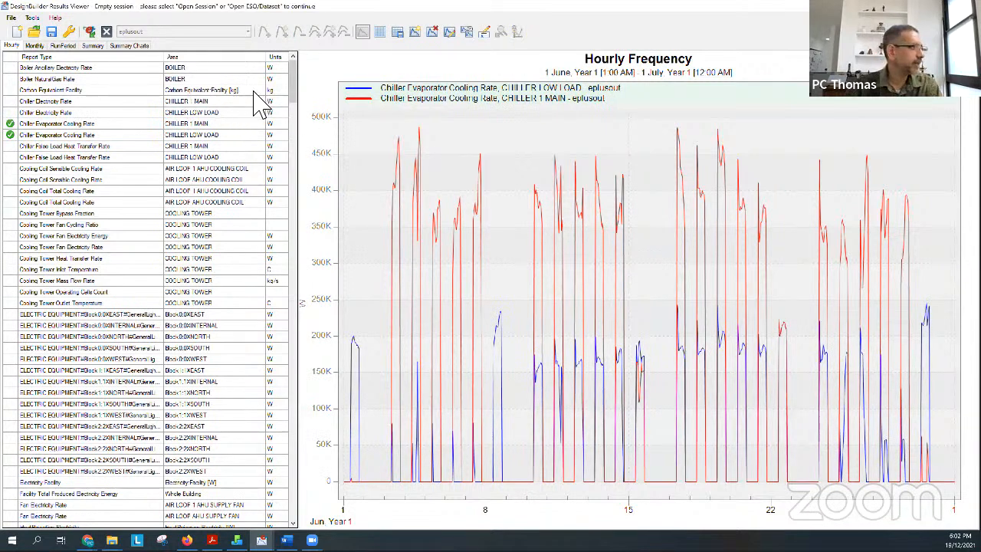
Find Site Outdoor Air Drybulb Temperature in the hourly report list and plot it in a separate graph below the chiller curves
scroll(303, 154, down, 5)
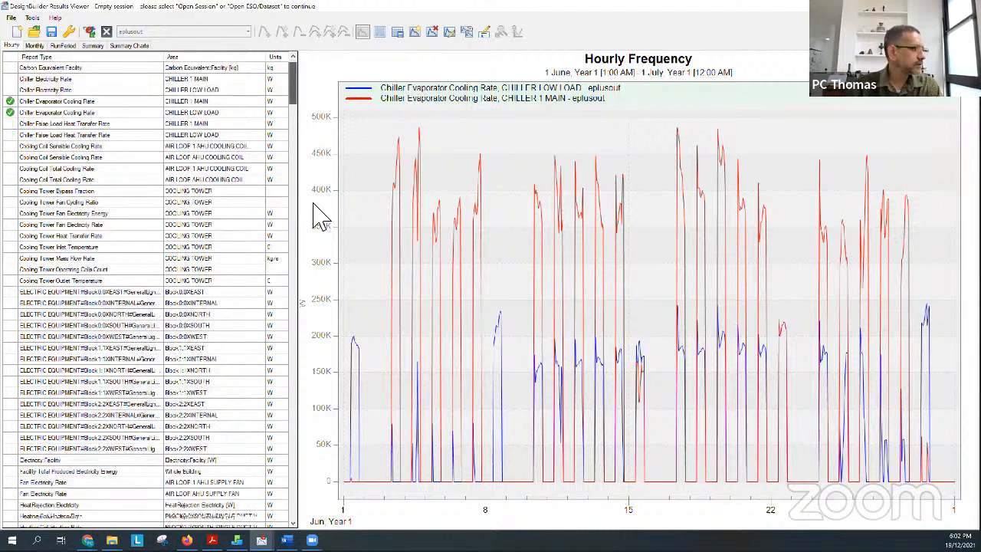
scroll(295, 445, down, 15)
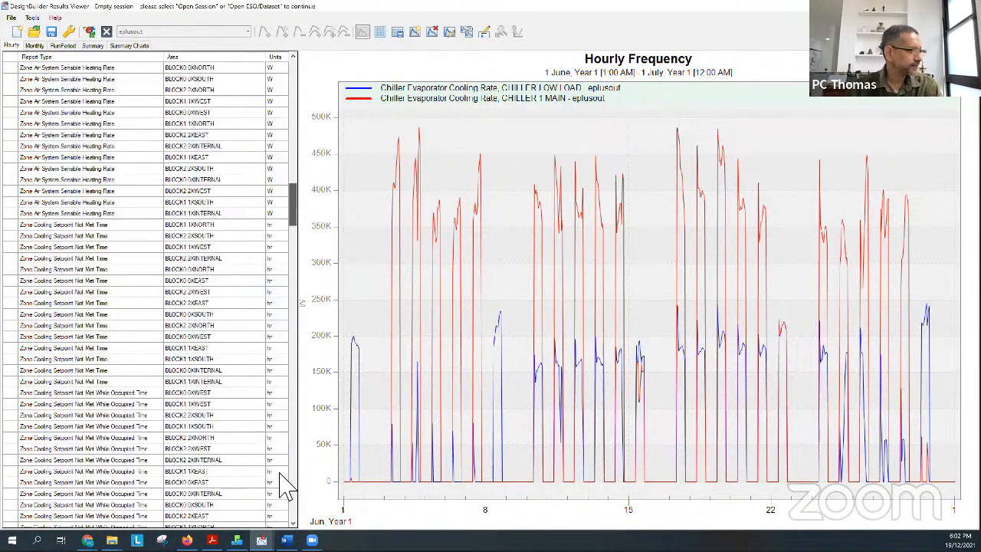
scroll(277, 502, down, 12)
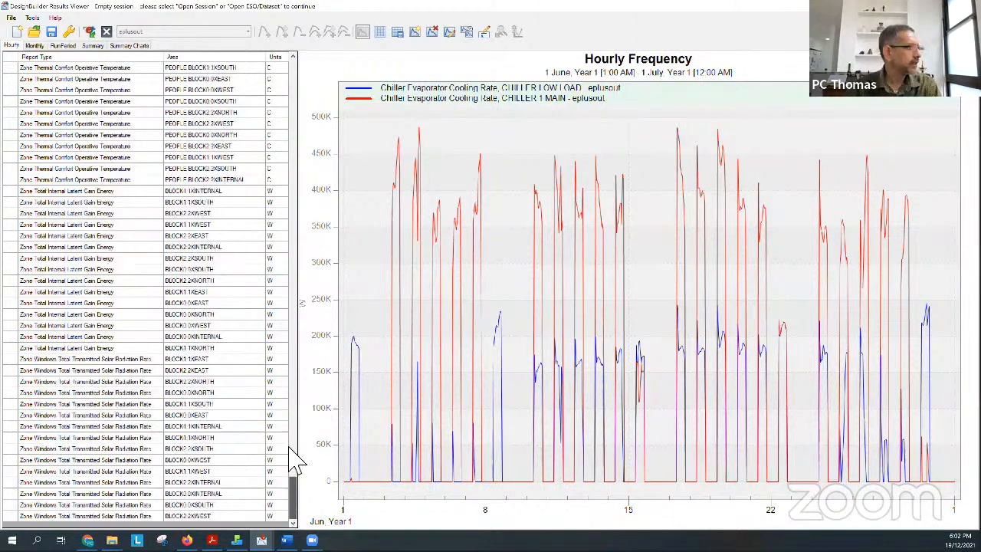
scroll(305, 421, up, 13)
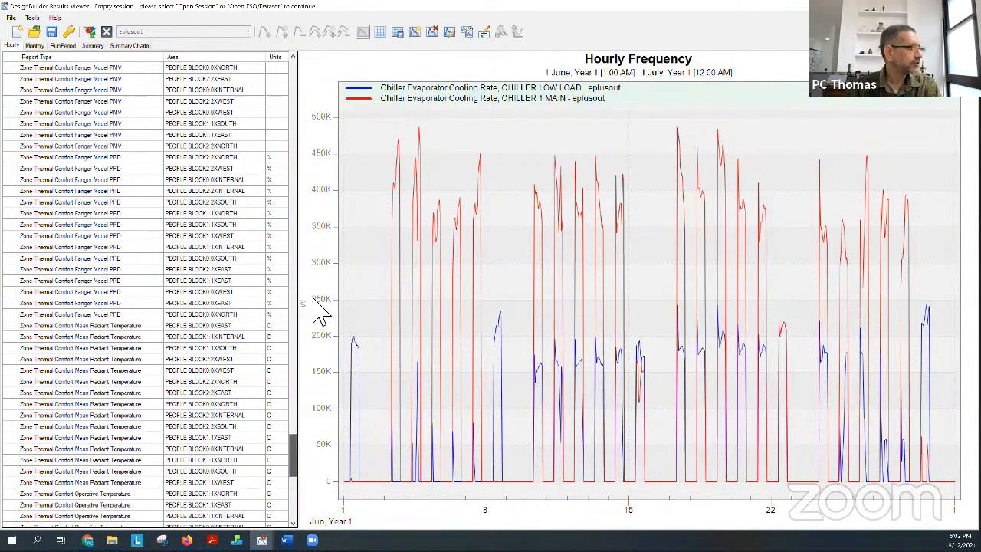
scroll(320, 269, up, 15)
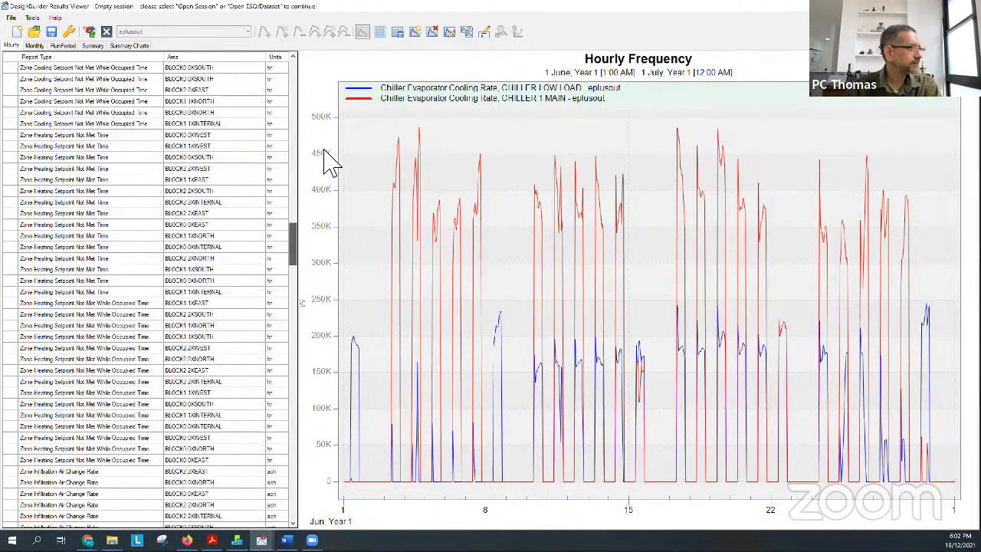
scroll(164, 339, up, 13)
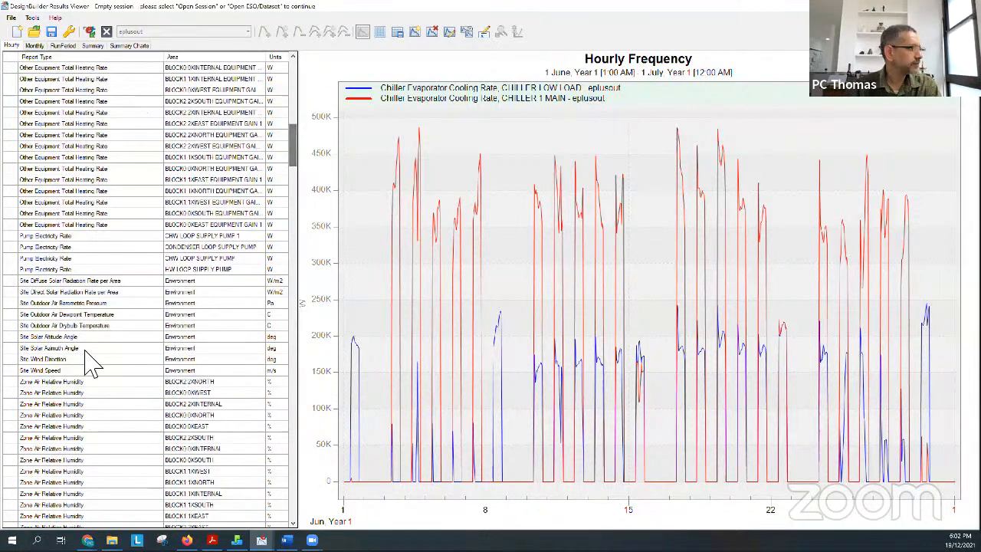
click(144, 326)
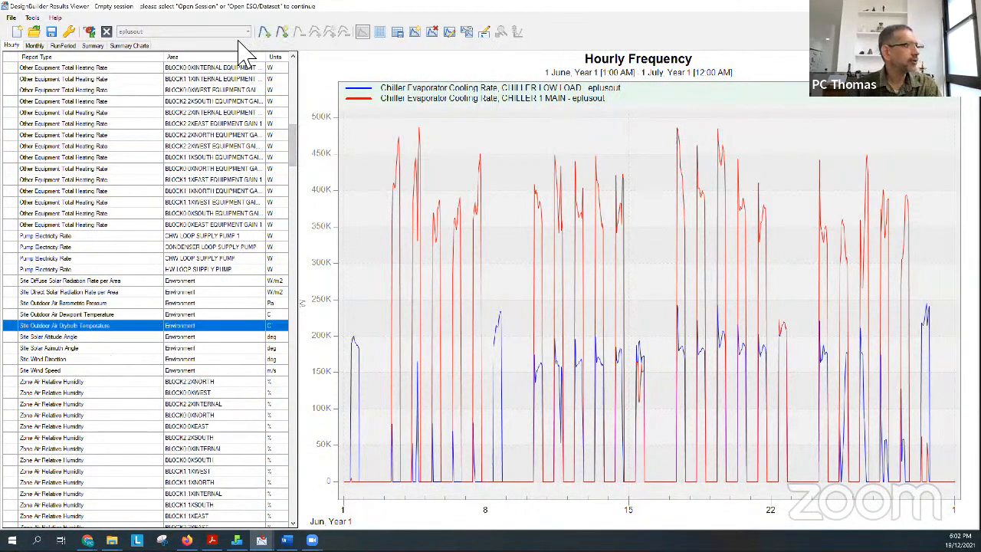
click(282, 36)
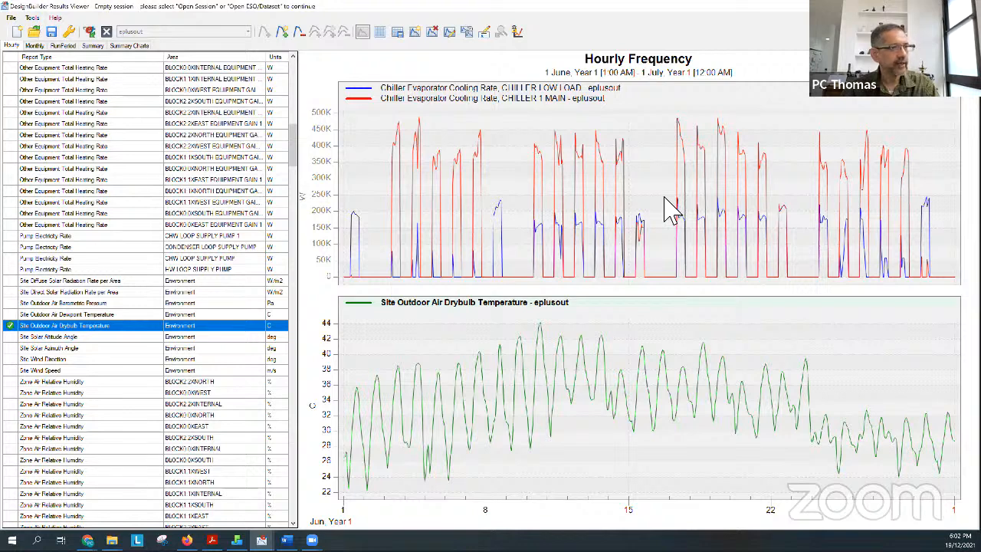
Examine both graphs closely over 17 to 19 June, read a CHILLER LOW LOAD data point and restore the full June range
drag(667, 203, 733, 219)
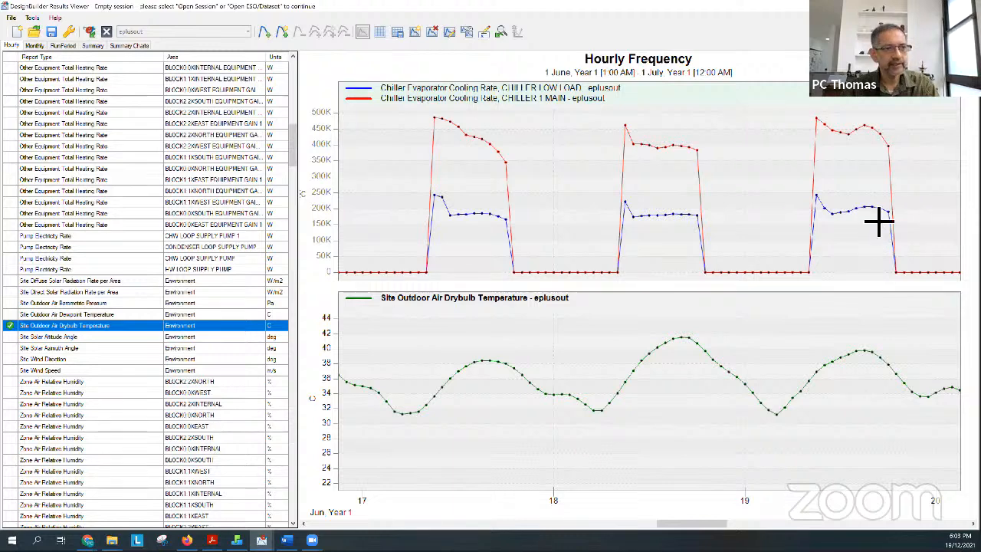
mouse_move(879, 226)
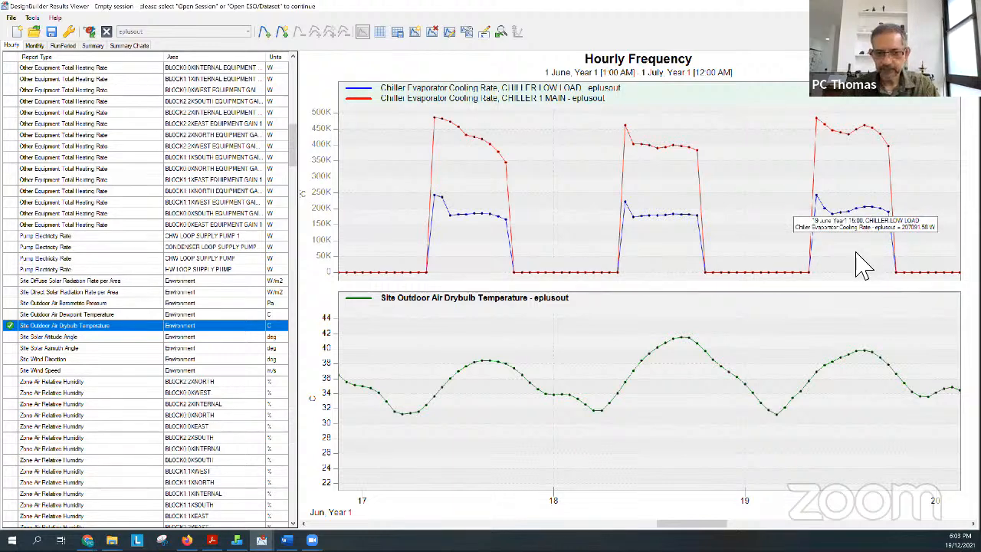
click(500, 32)
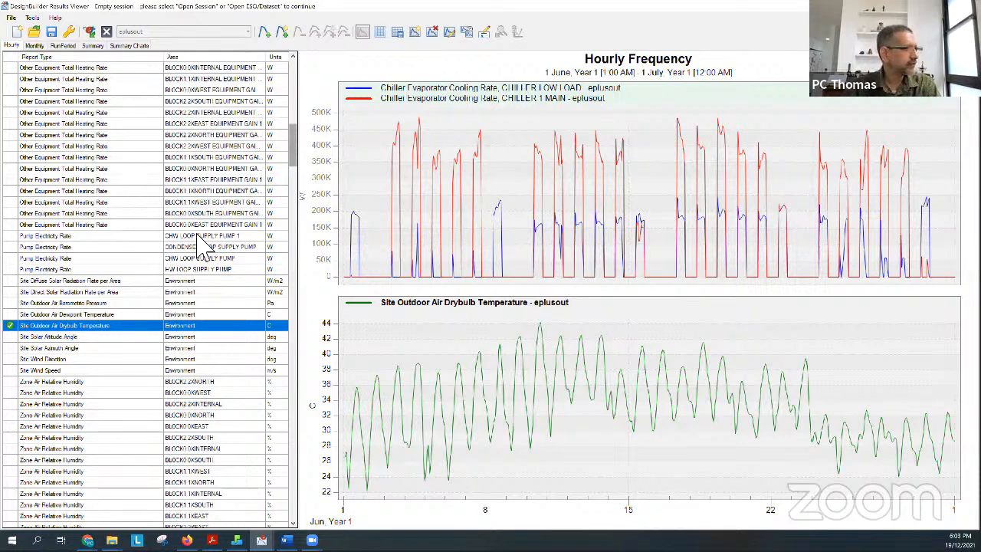
scroll(122, 238, up, 10)
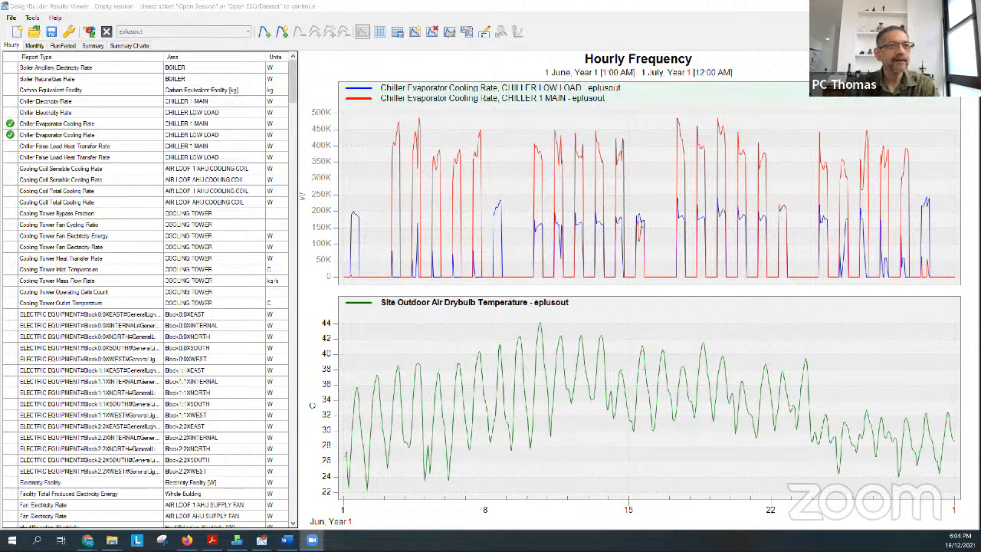
click(744, 122)
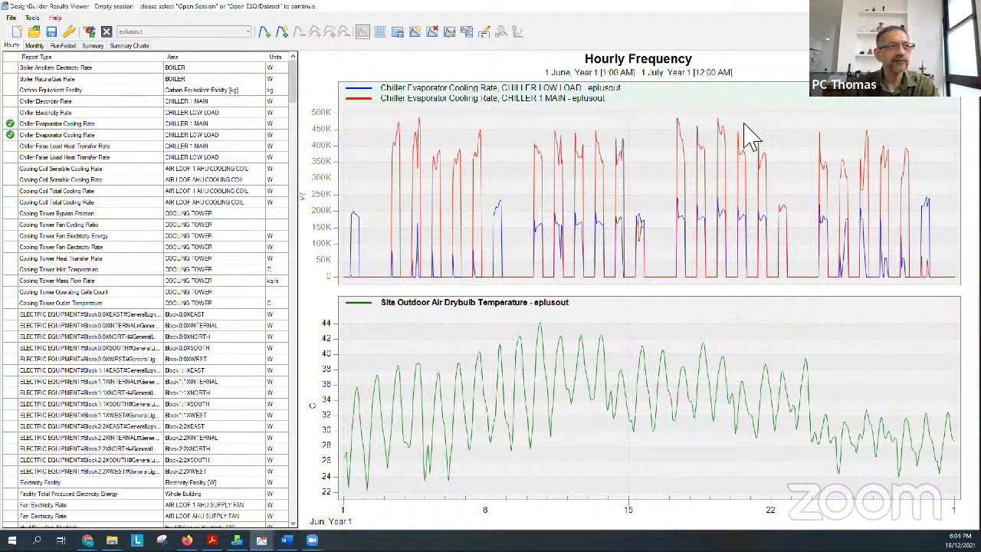
Switch from the Results Viewer back to the DesignBuilder model and open the HVAC system layout of Building 1
key(super+Down)
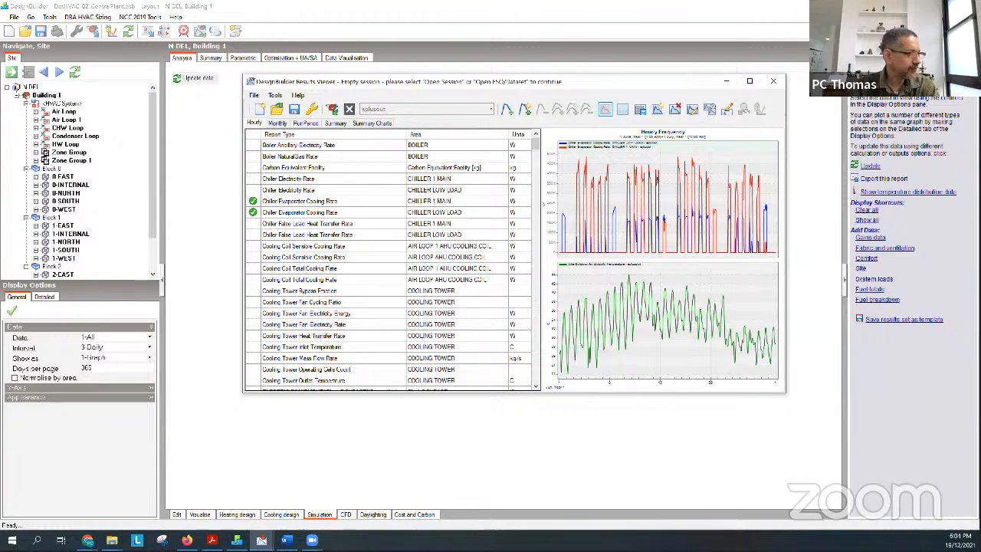
click(261, 540)
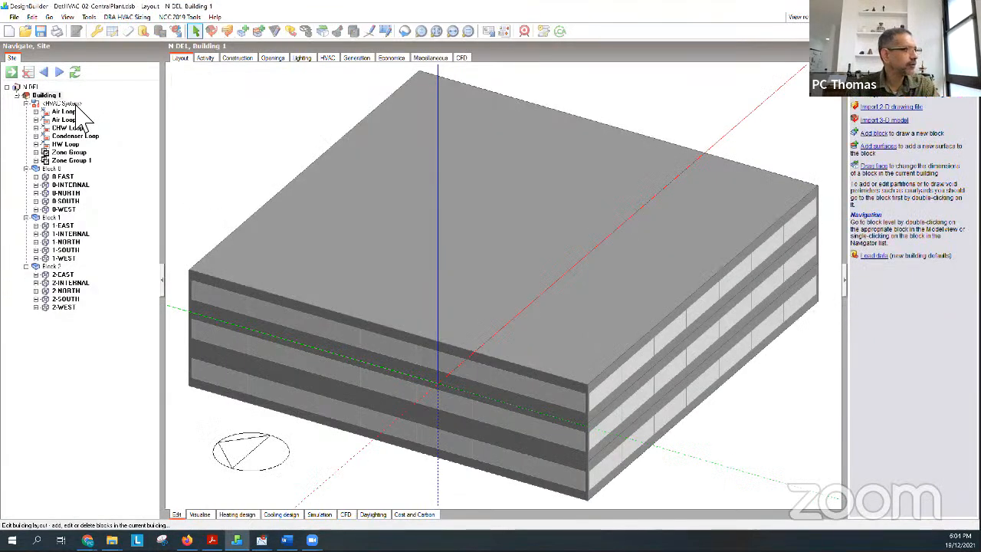
click(65, 104)
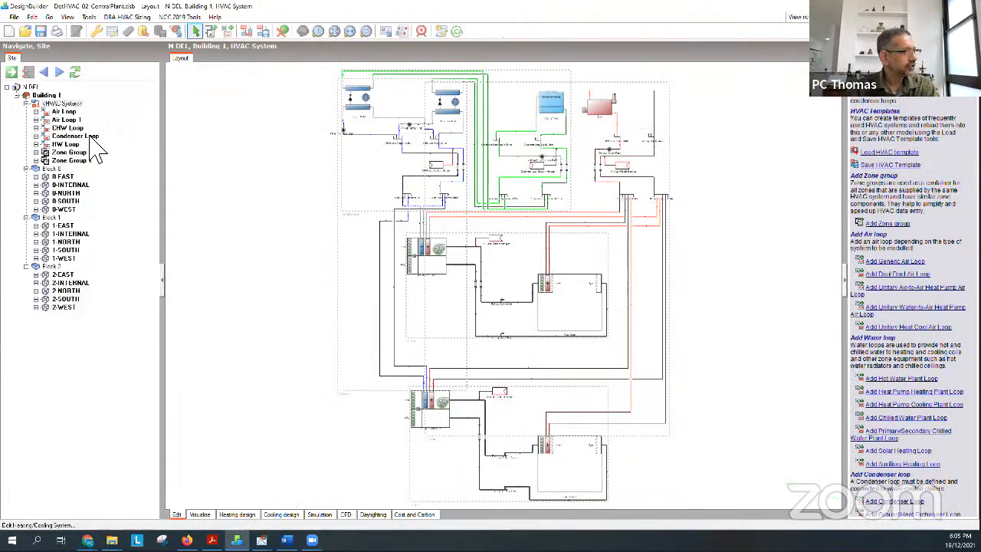
Open the Chiller Low Load component on the CHW Loop supply side for editing
click(36, 128)
click(45, 144)
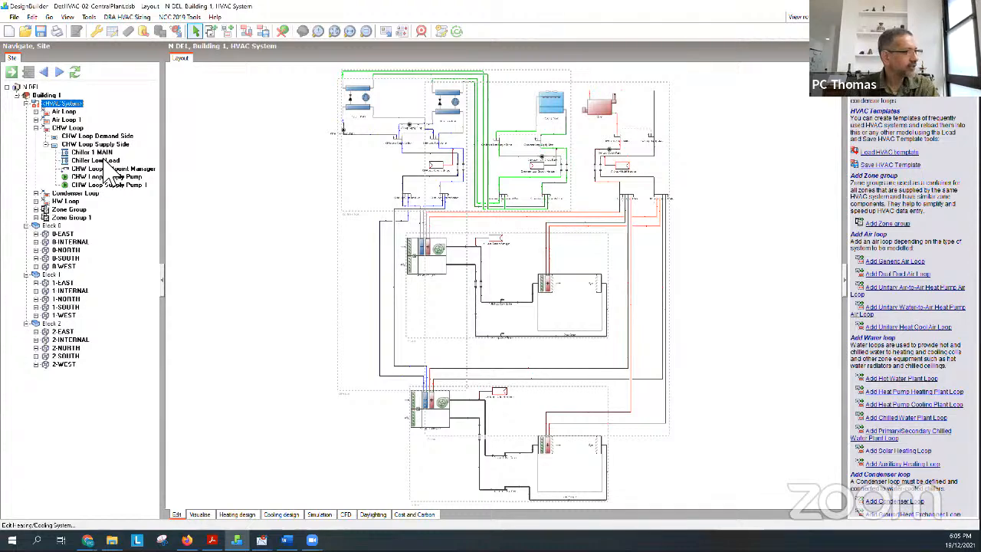
click(107, 160)
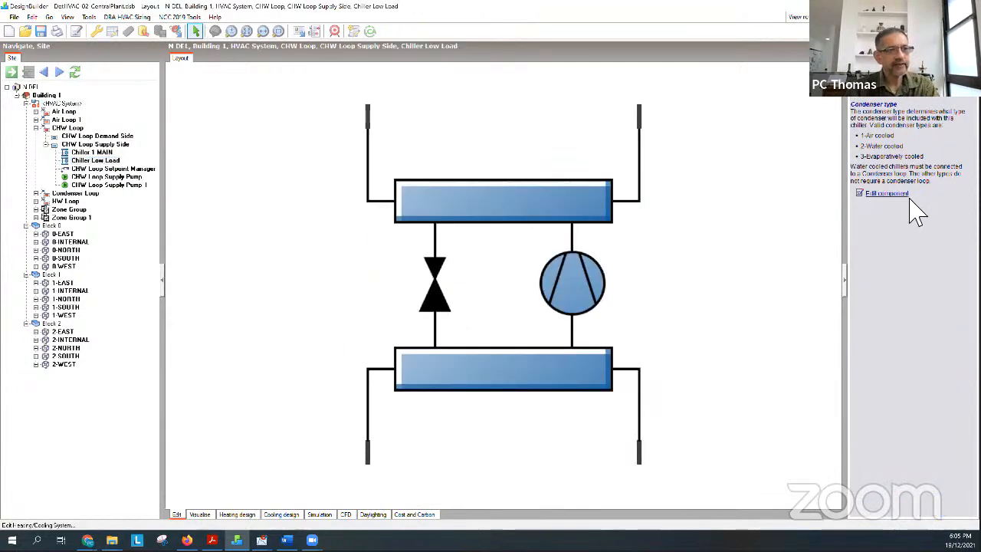
click(886, 194)
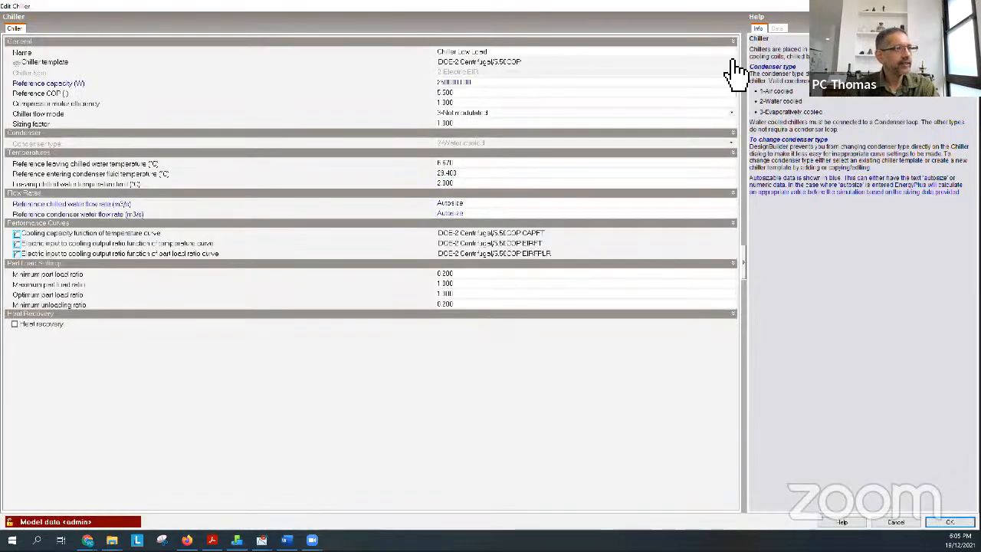
Open the template list for Chiller Low Load and examine the water-cooled ElectricEIR centrifugal and screw chillers from Carrier, York and Trane
click(731, 63)
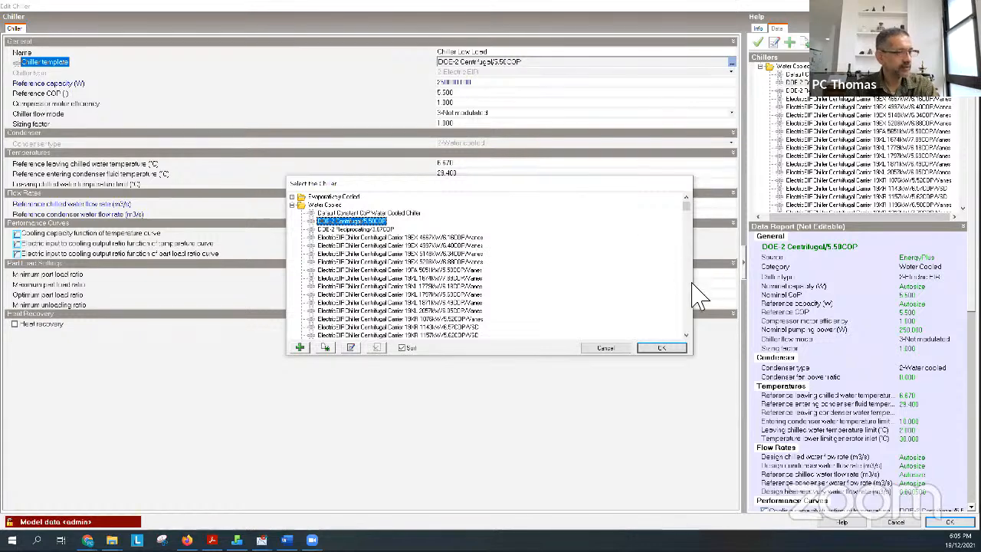
click(293, 205)
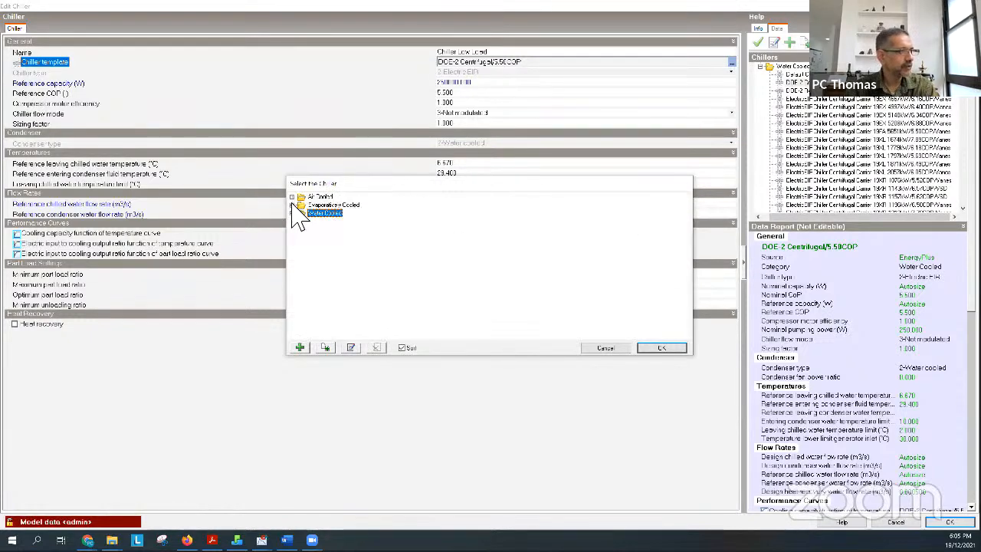
click(292, 213)
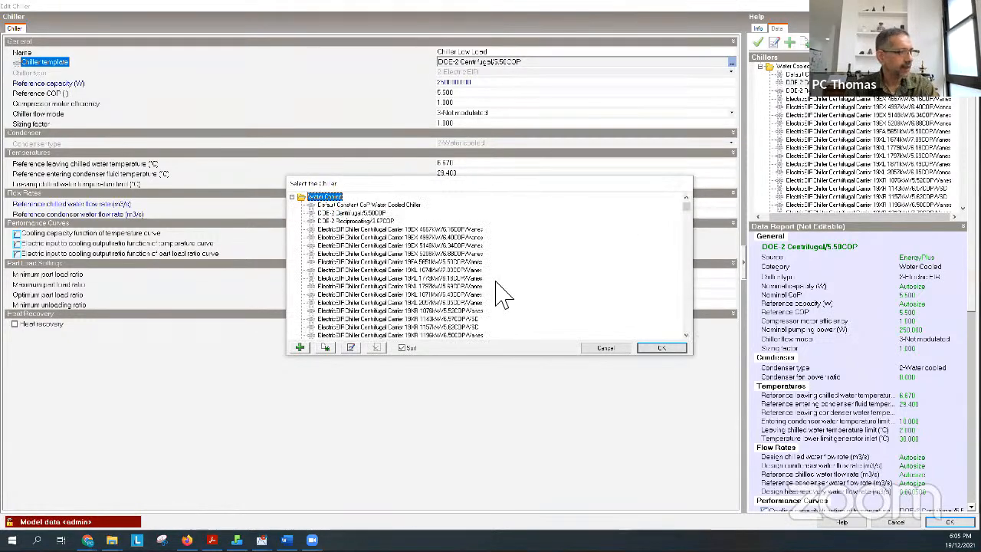
scroll(504, 296, down, 3)
scroll(502, 295, up, 4)
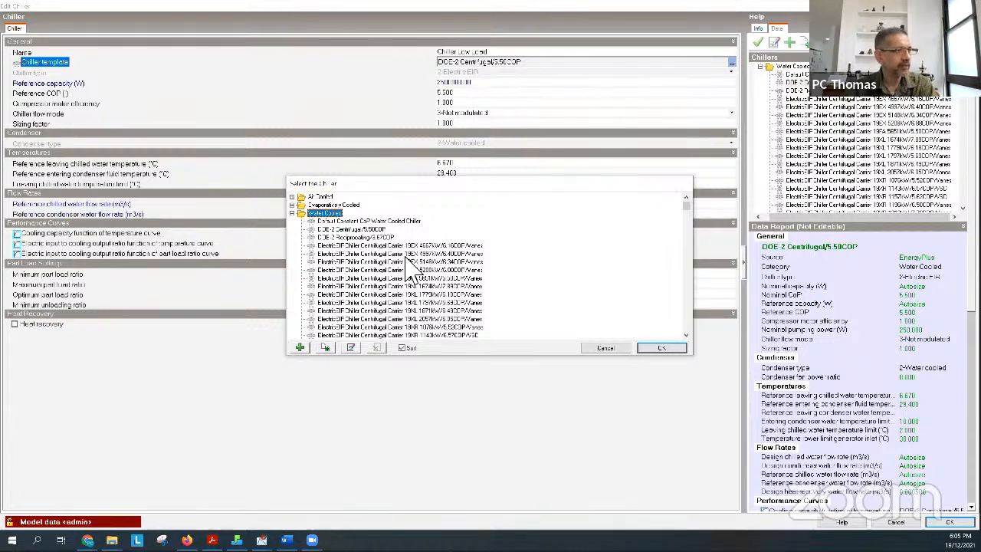
scroll(408, 260, down, 3)
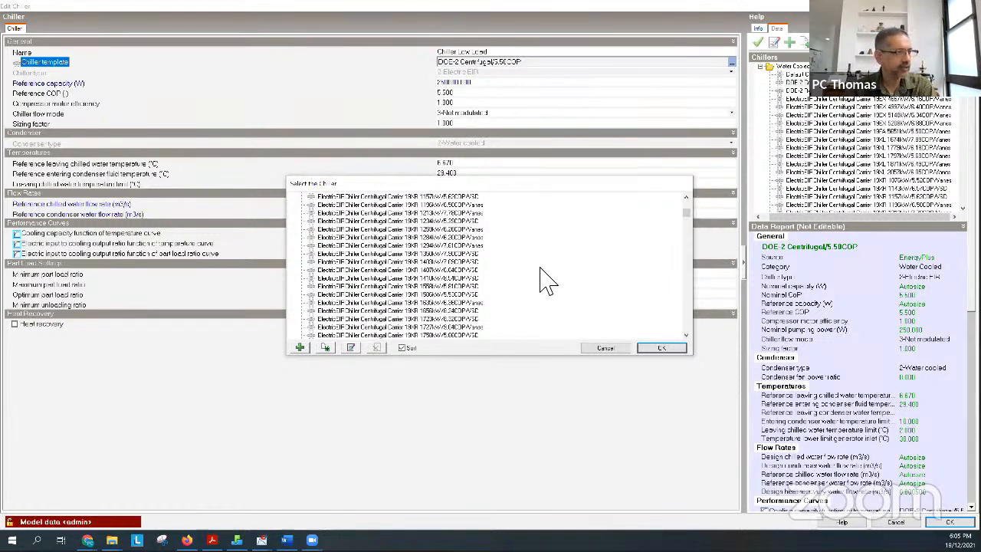
scroll(542, 281, down, 5)
scroll(542, 280, down, 6)
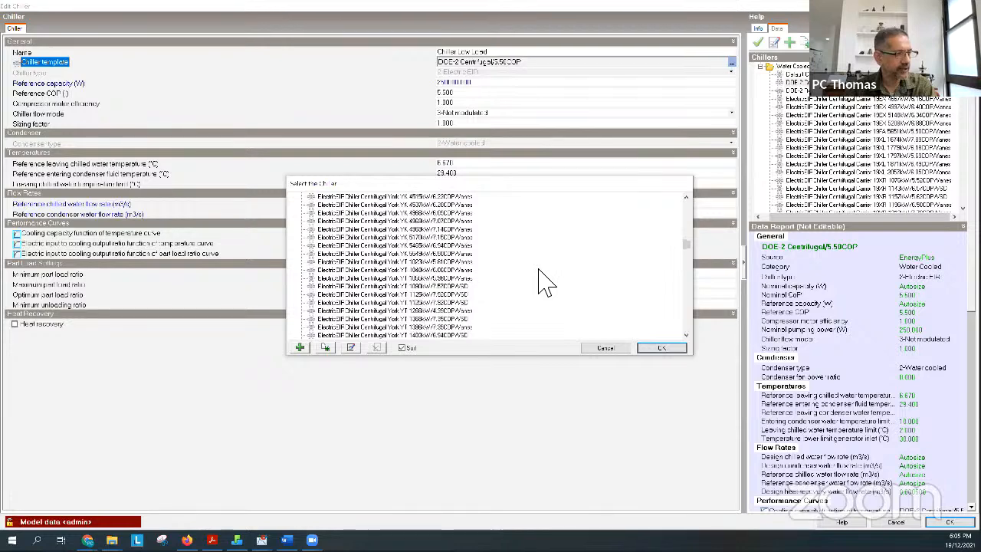
scroll(544, 282, down, 6)
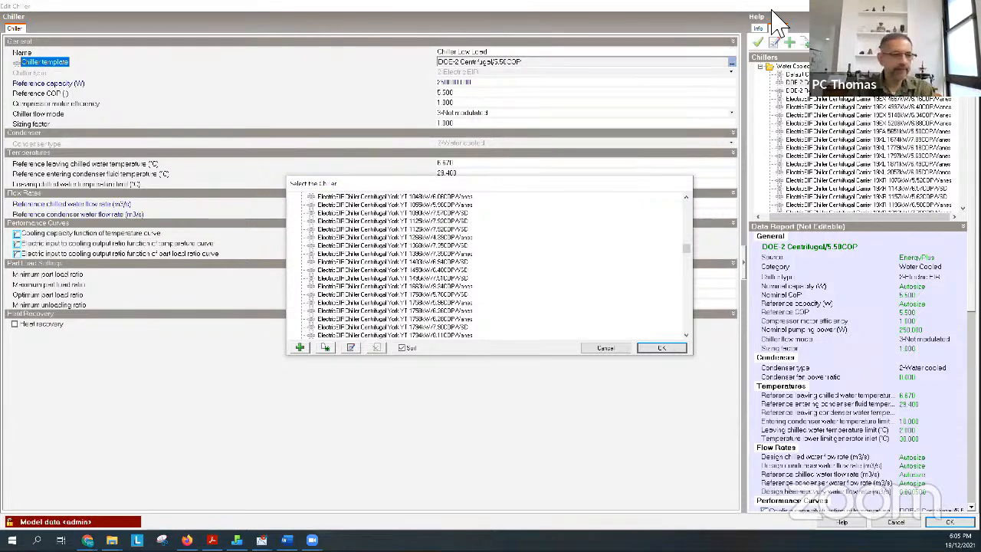
scroll(512, 252, down, 6)
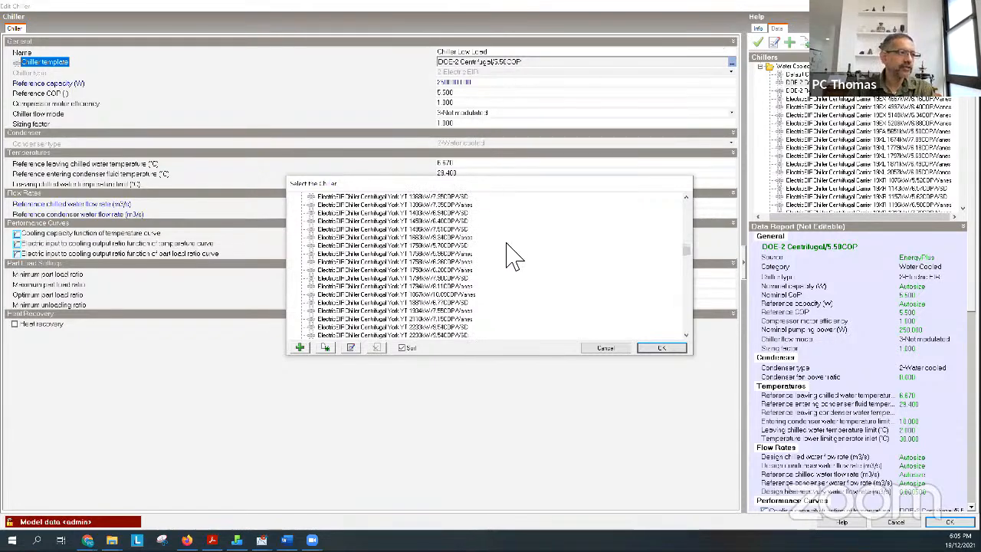
scroll(512, 253, down, 3)
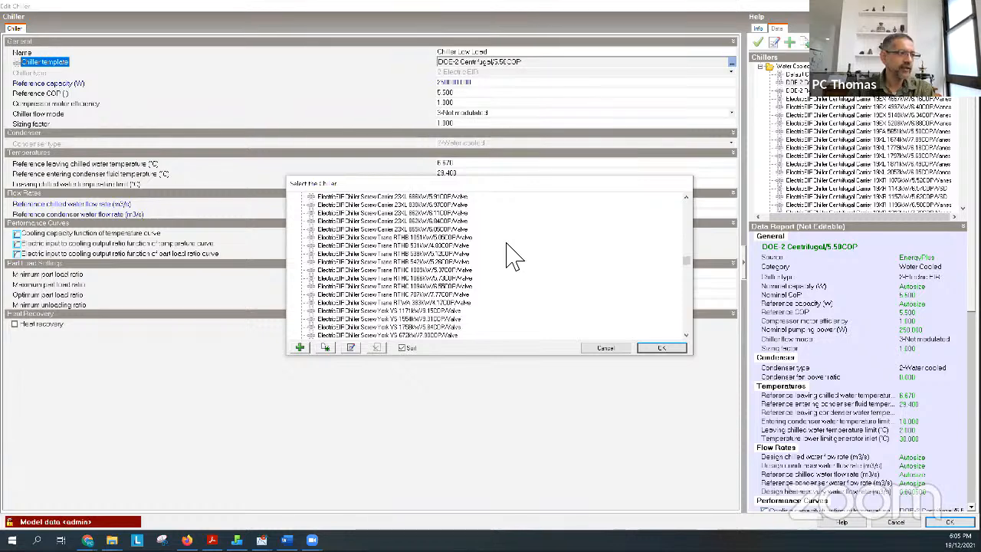
scroll(512, 254, up, 2)
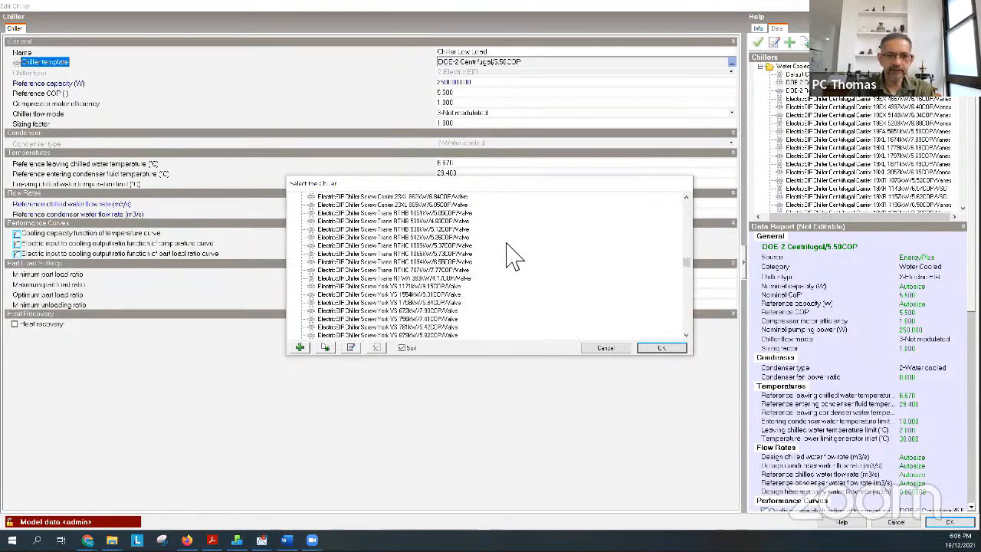
Examine the EnergyPlus absorption and screw templates and the ReformEIR chillers, leave the template list without choosing one and close the chiller editor
scroll(391, 249, down, 7)
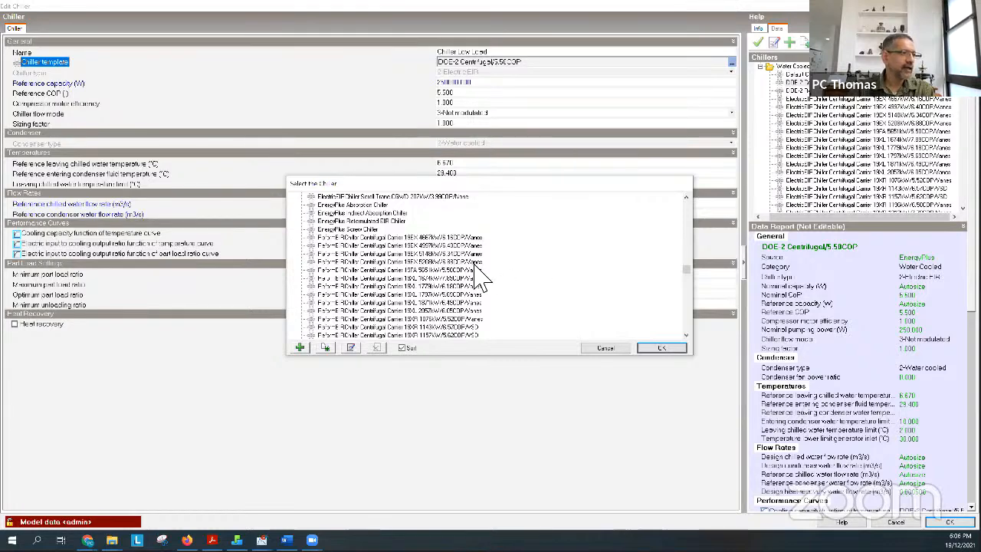
scroll(480, 276, down, 1)
scroll(481, 275, up, 1)
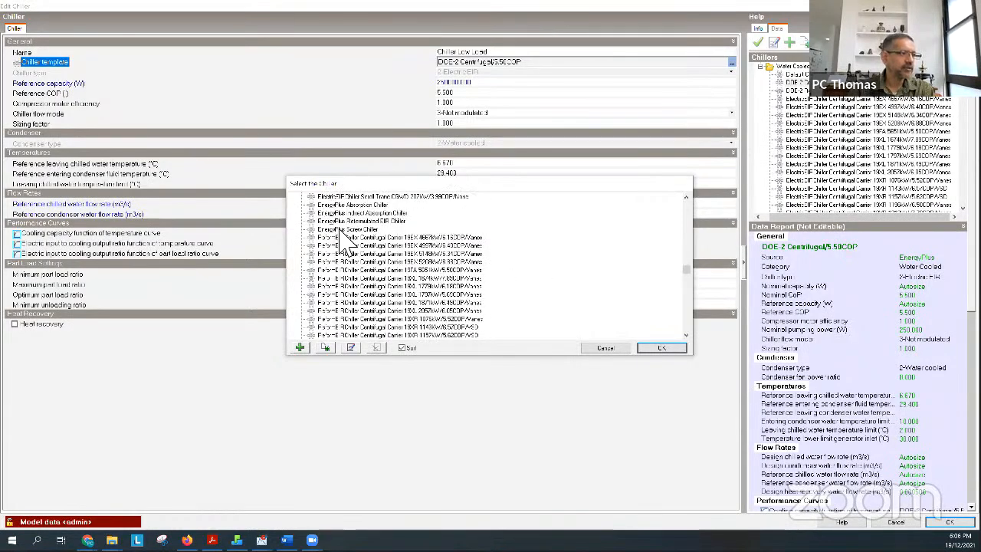
scroll(564, 230, down, 5)
scroll(563, 230, down, 10)
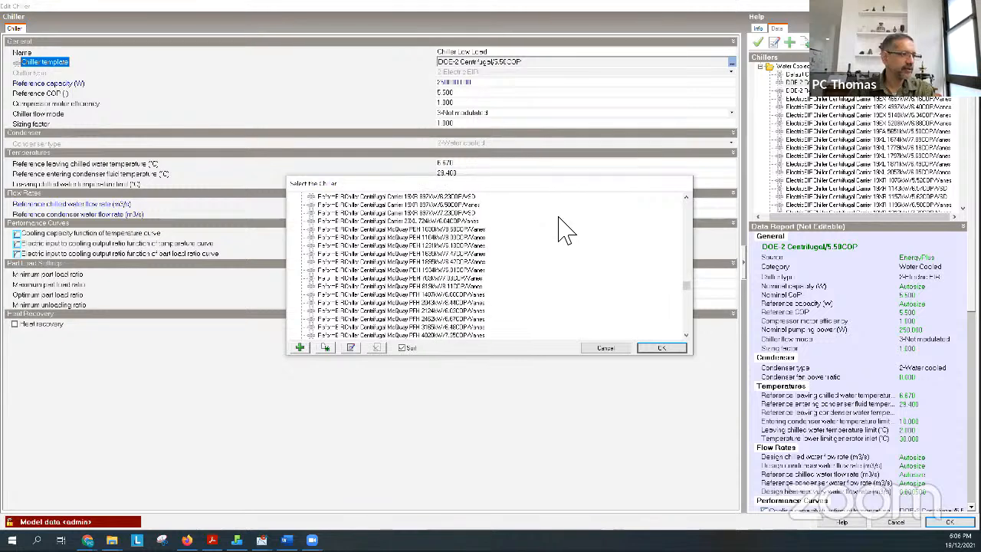
scroll(563, 230, down, 10)
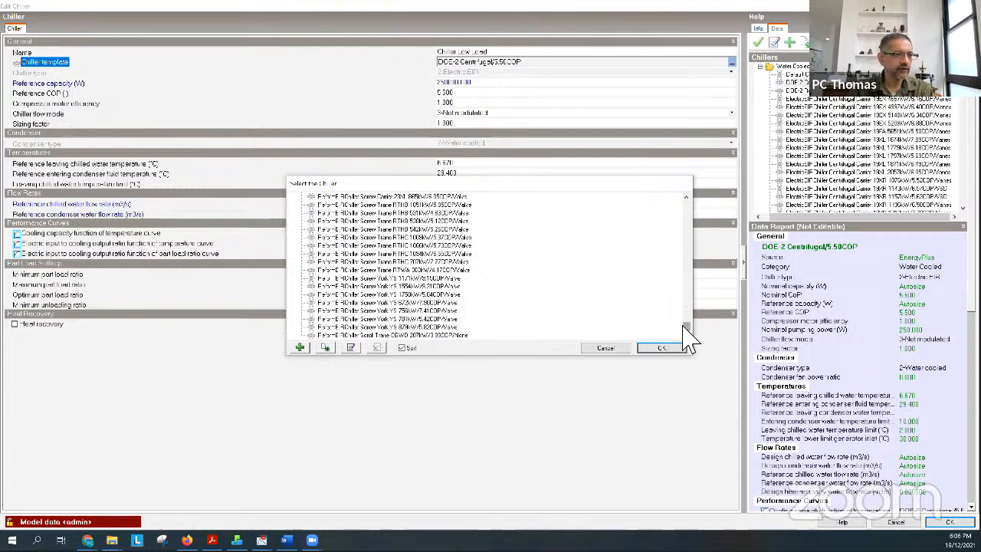
drag(685, 330, 691, 201)
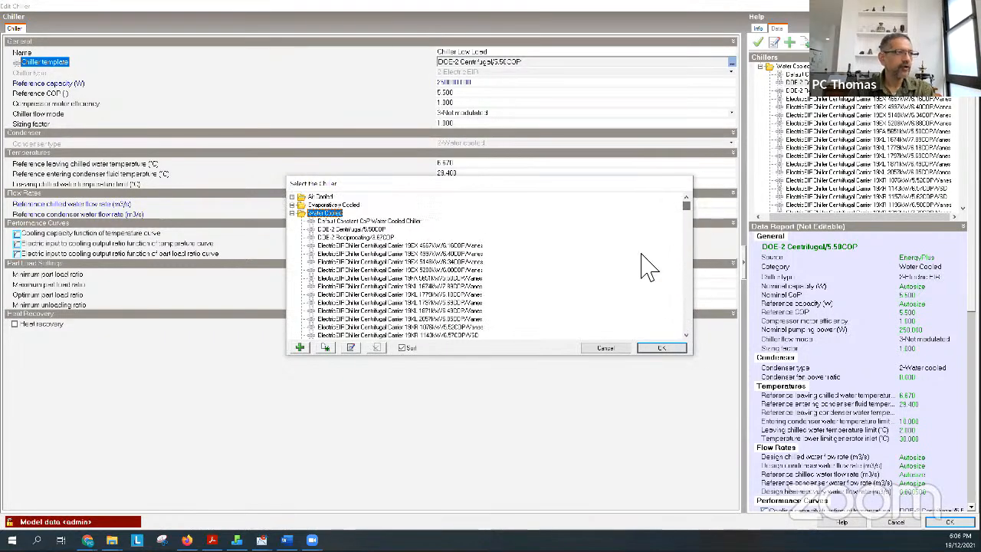
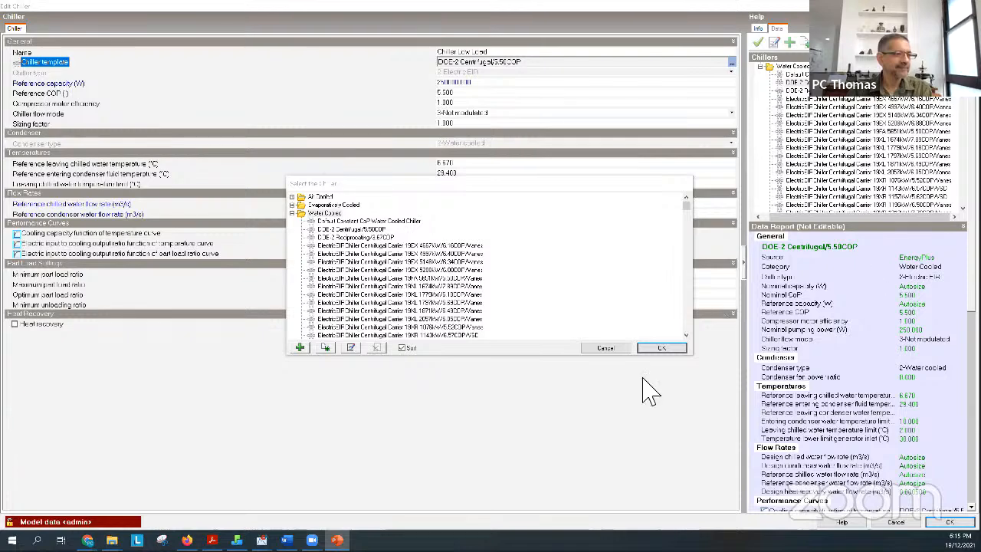
click(605, 350)
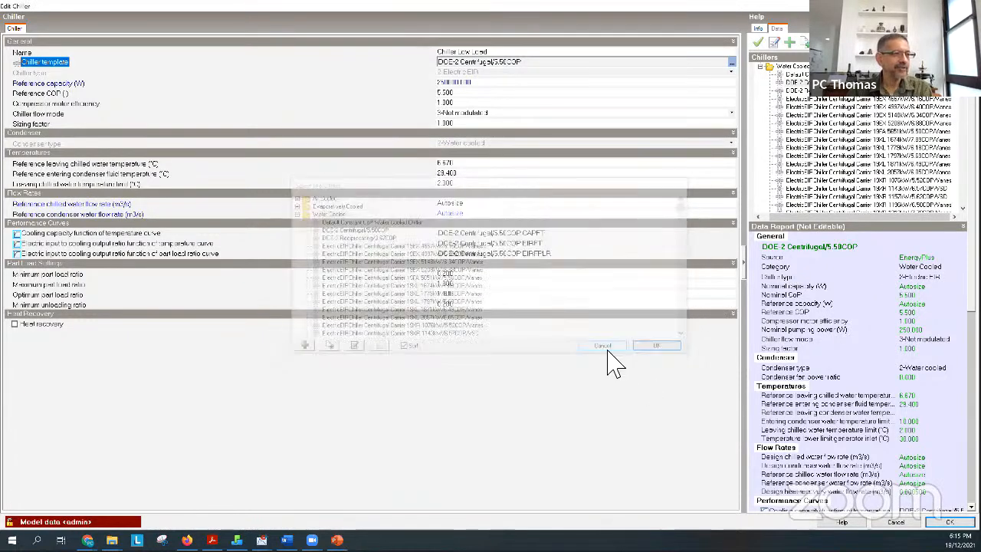
click(950, 522)
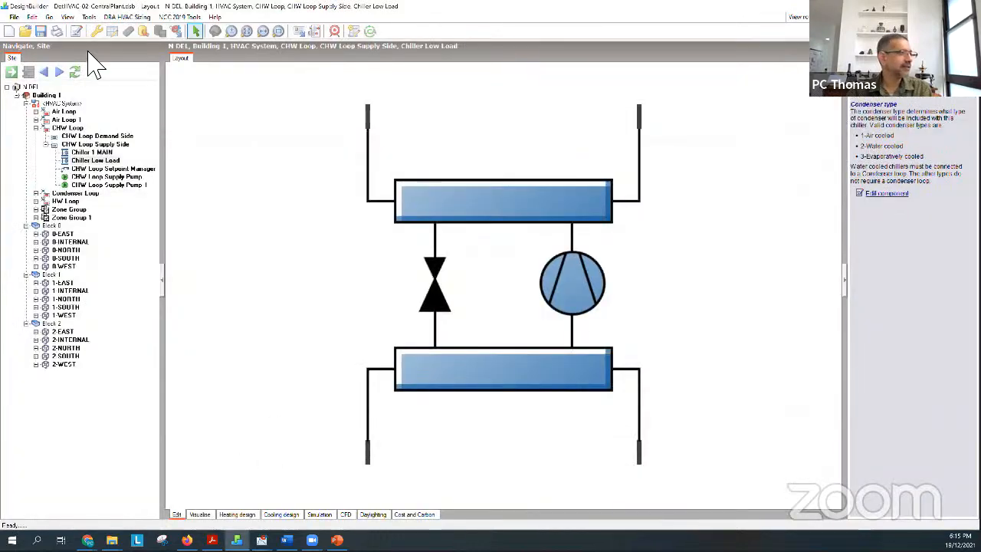
Open the Condenser Loop layout and review its loop data, covering the general settings and plant equipment operation, without applying changes
click(36, 129)
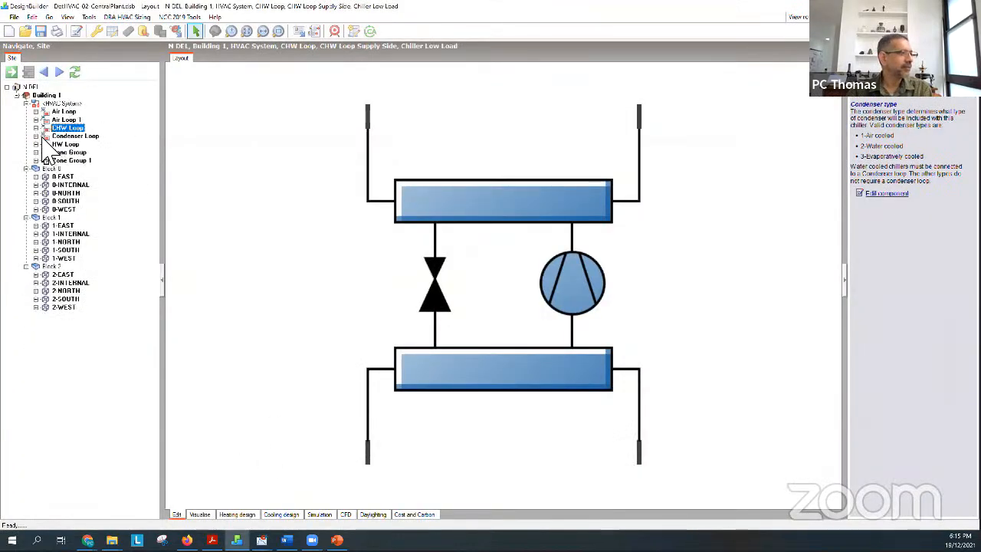
click(36, 137)
click(85, 139)
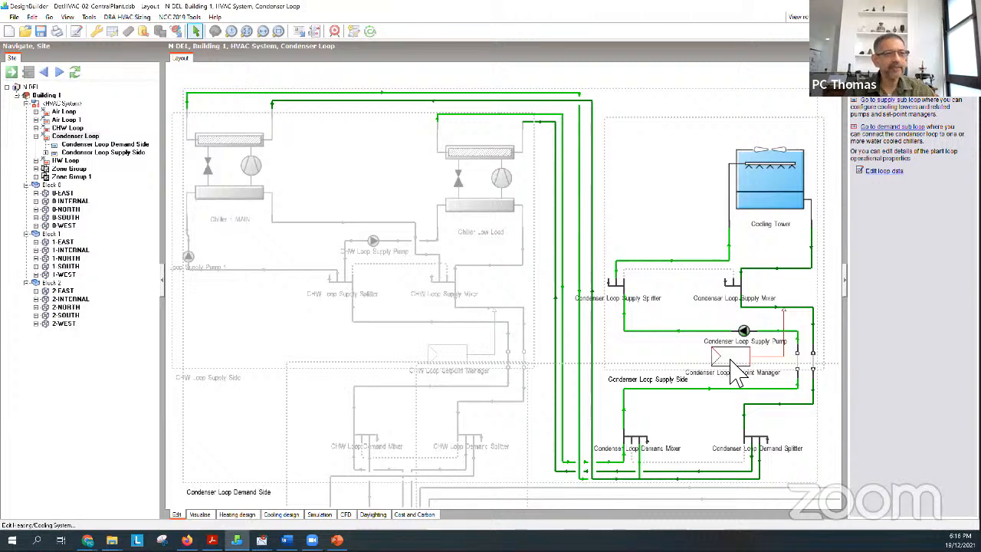
click(901, 173)
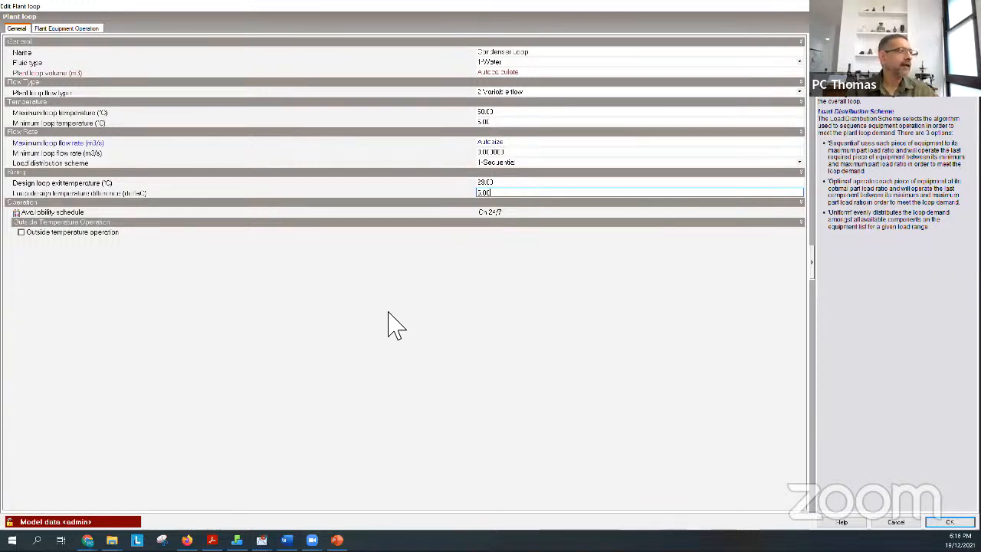
click(55, 30)
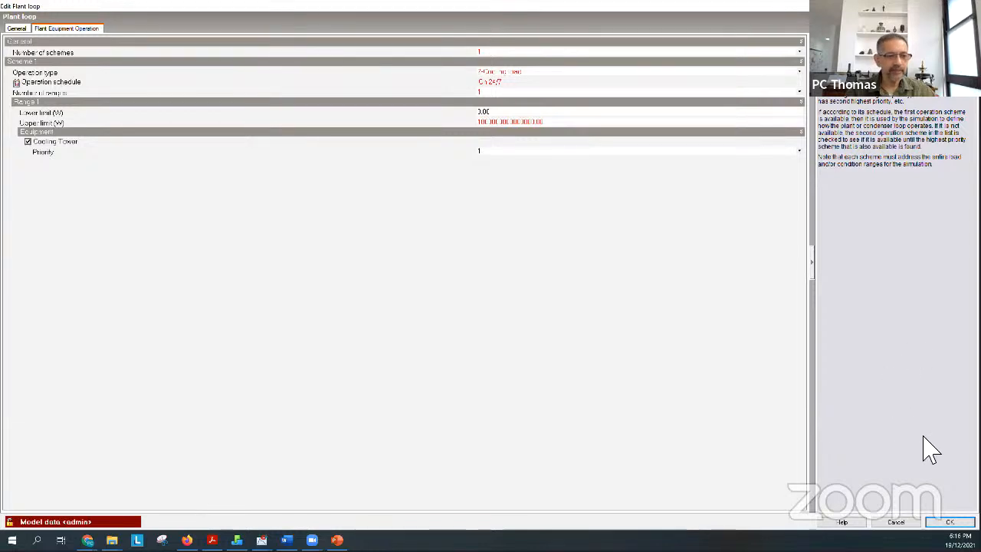
click(896, 522)
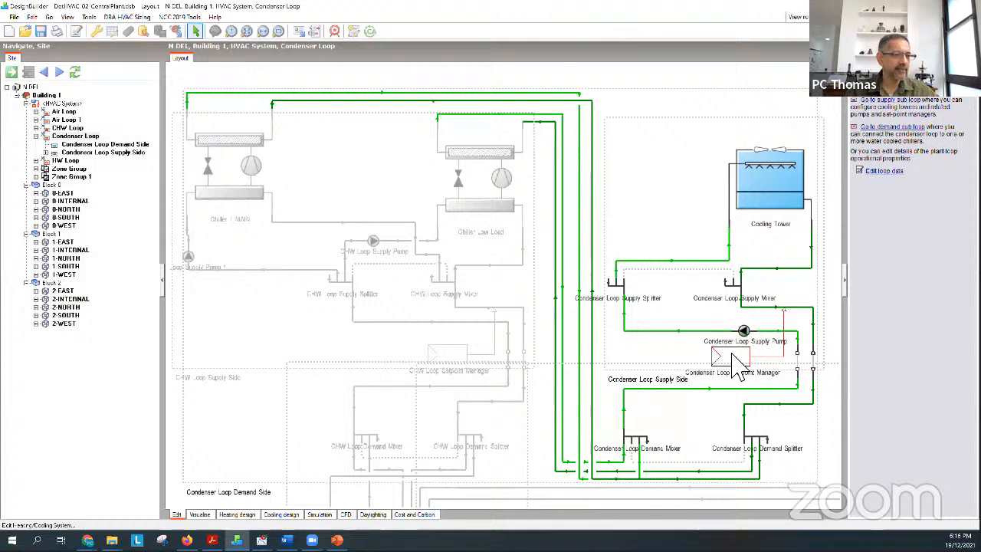
Open the Condenser Loop Setpoint Manager on the supply side, review its reference temperature and available setpoint types, and cancel the edit
double_click(736, 366)
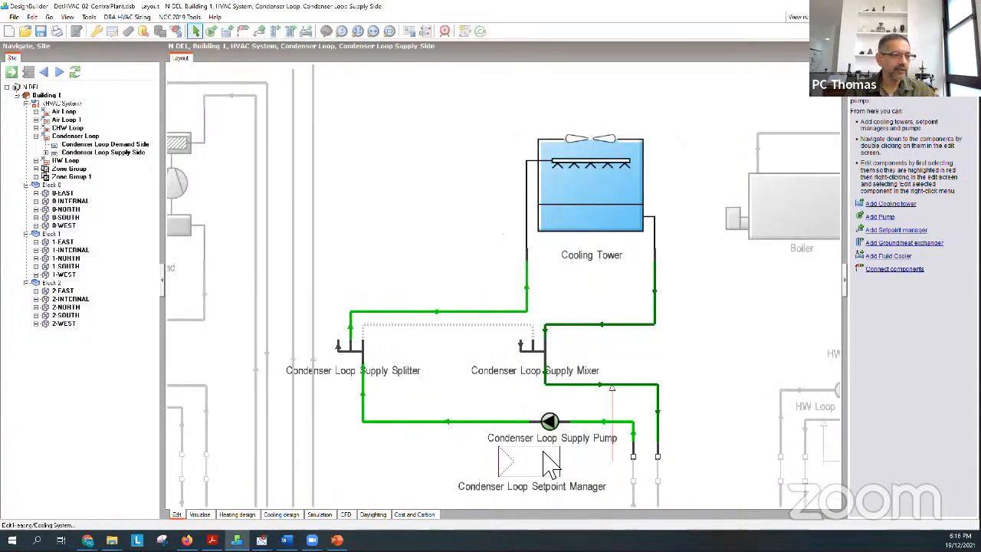
click(549, 461)
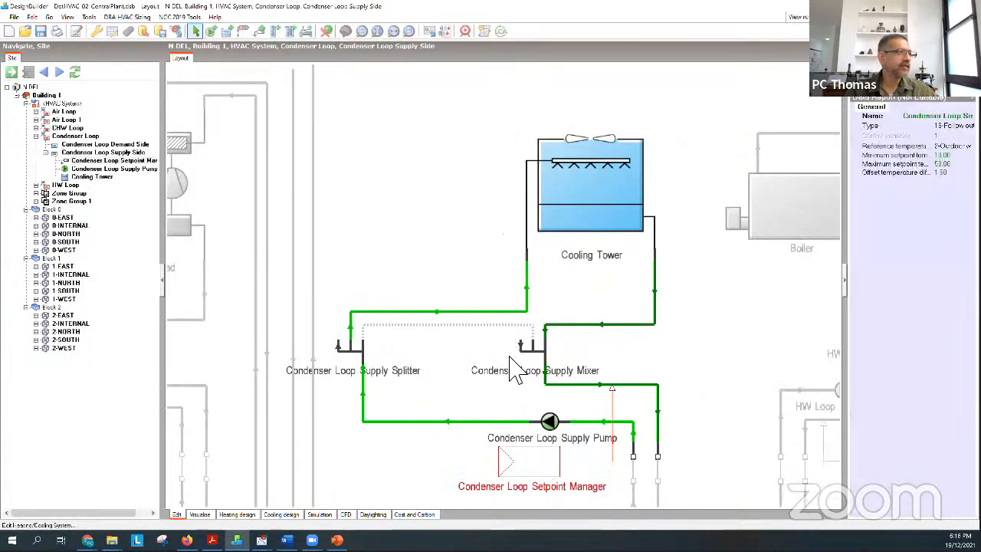
double_click(520, 470)
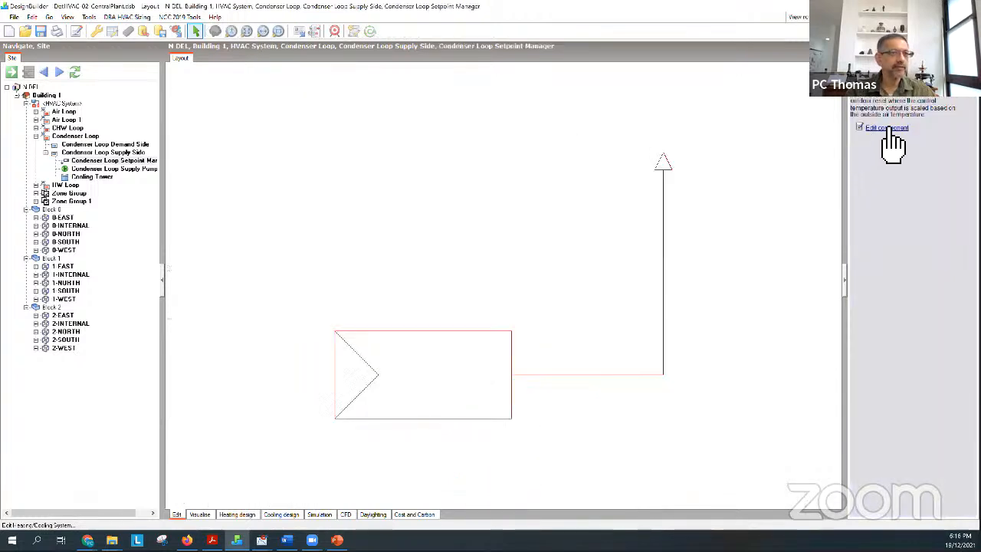
click(889, 129)
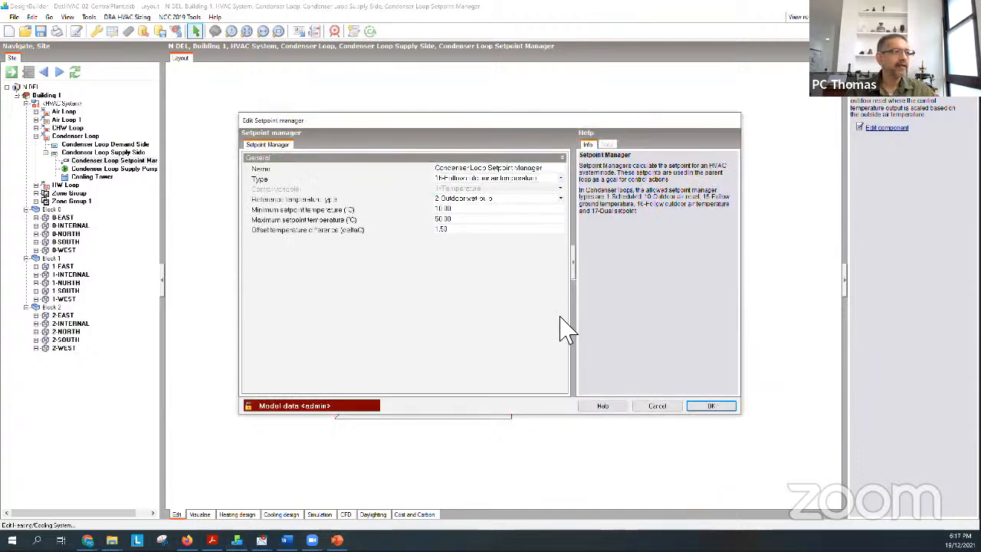
click(533, 199)
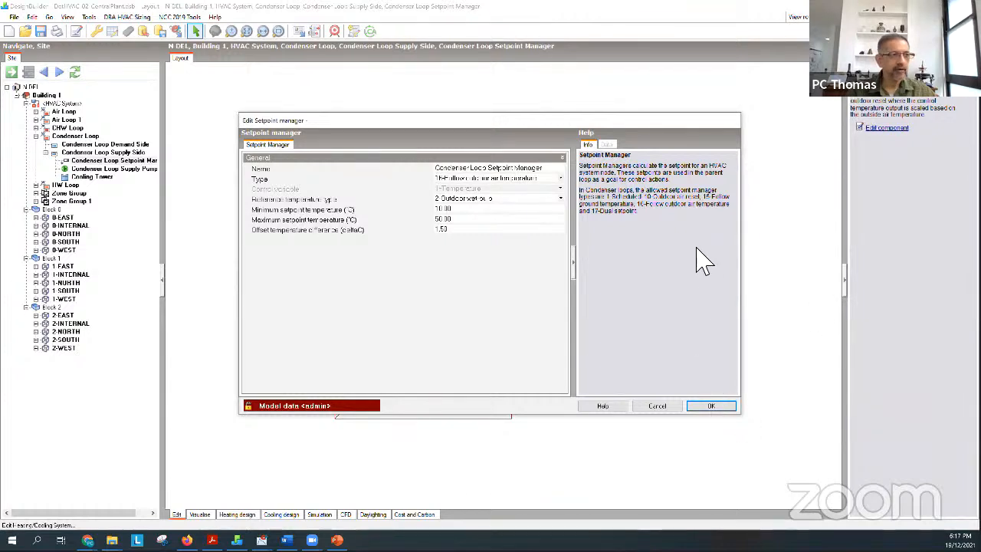
click(560, 180)
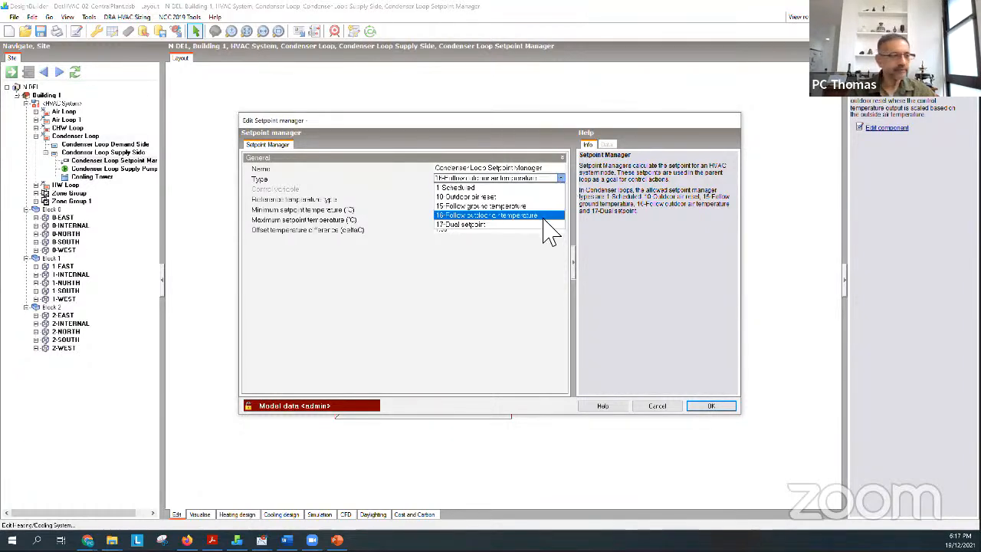
click(665, 415)
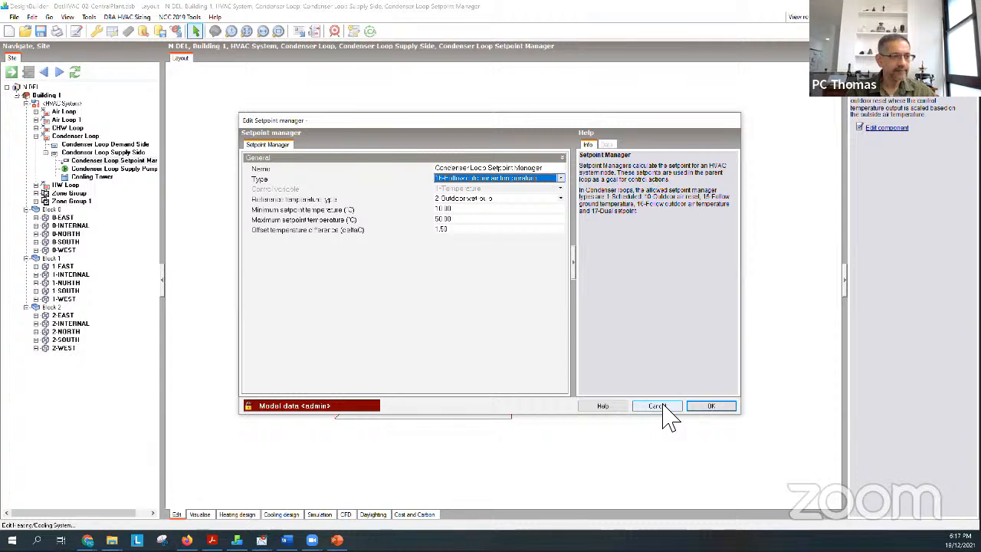
click(660, 406)
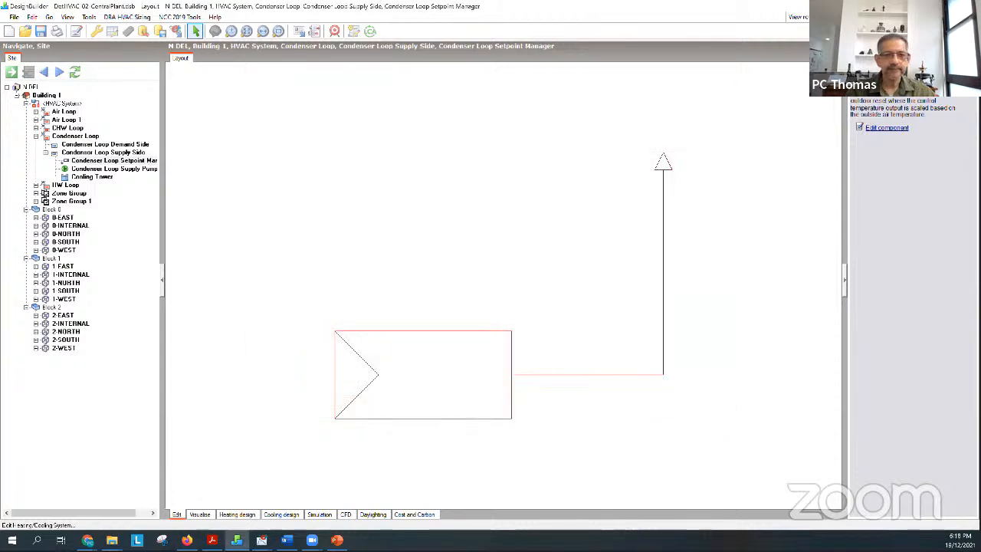